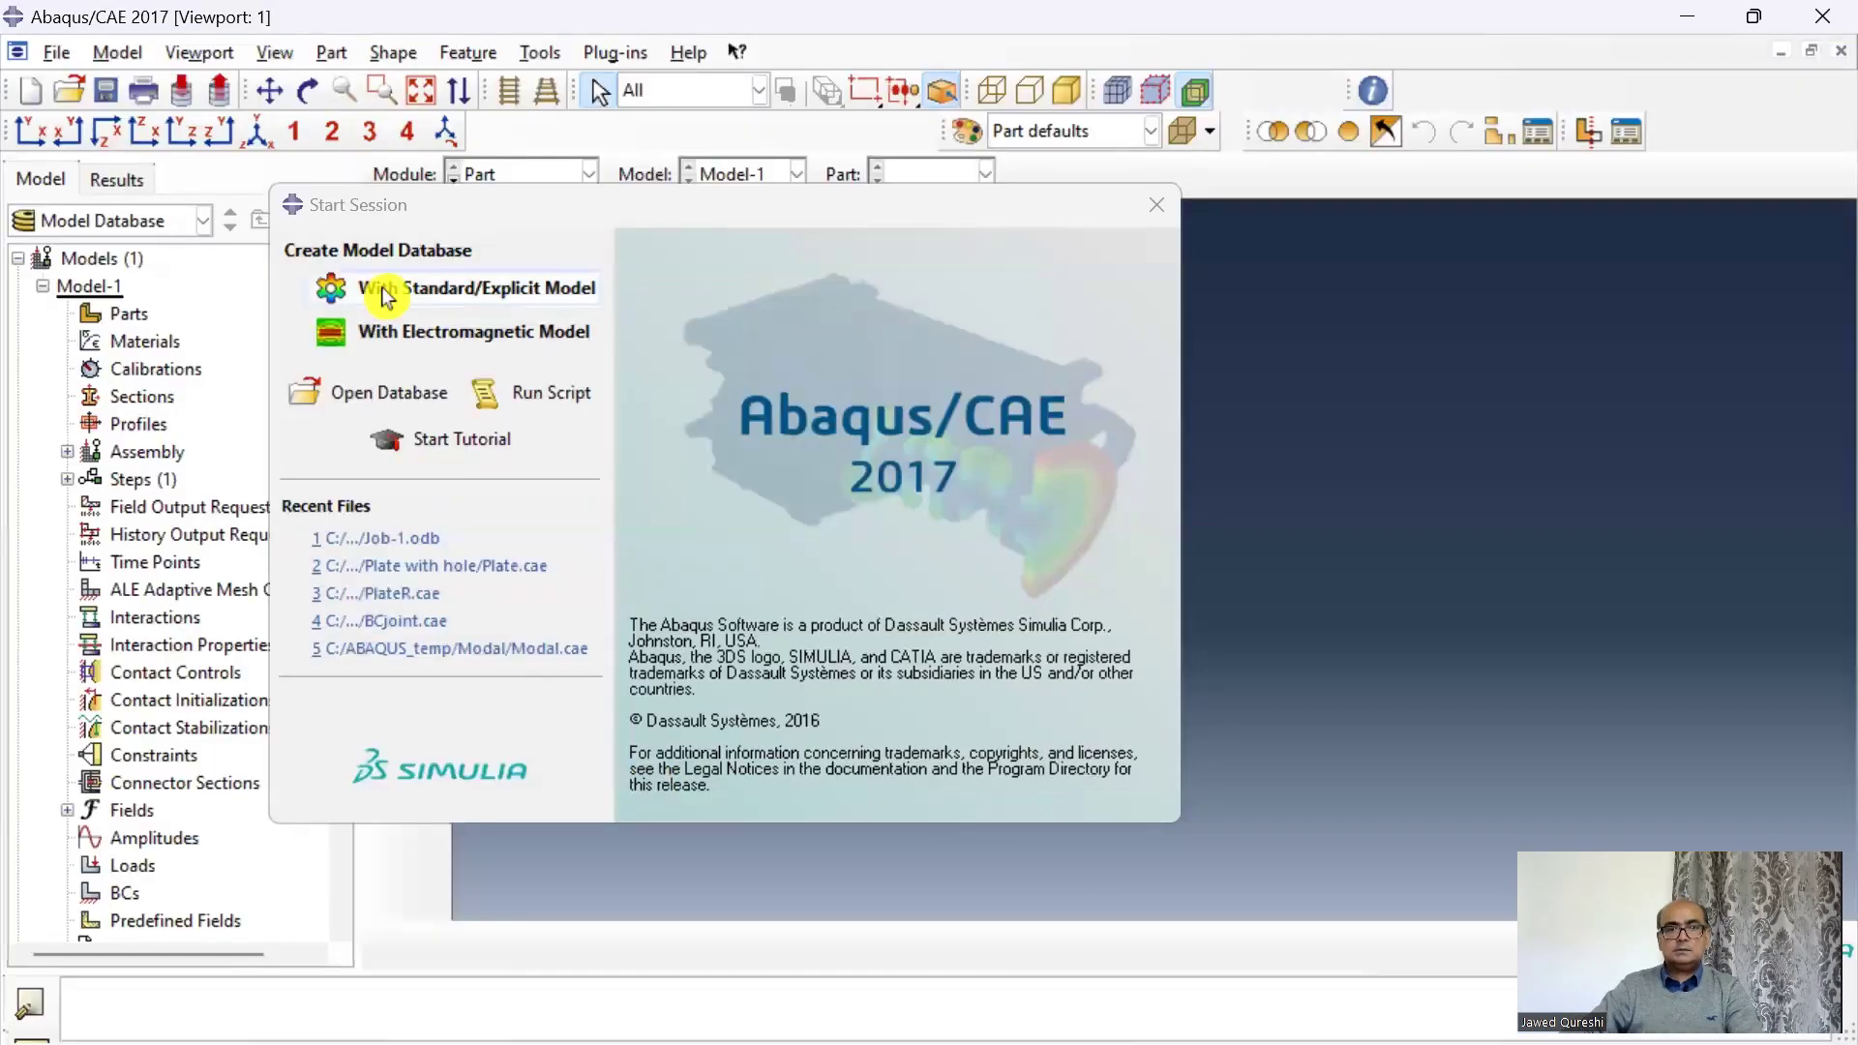
Step: Start a Standard/Explicit model and create a 2D planar deformable shell part named 'plate'
{"action": "left_click", "coordinate": [387, 295]}
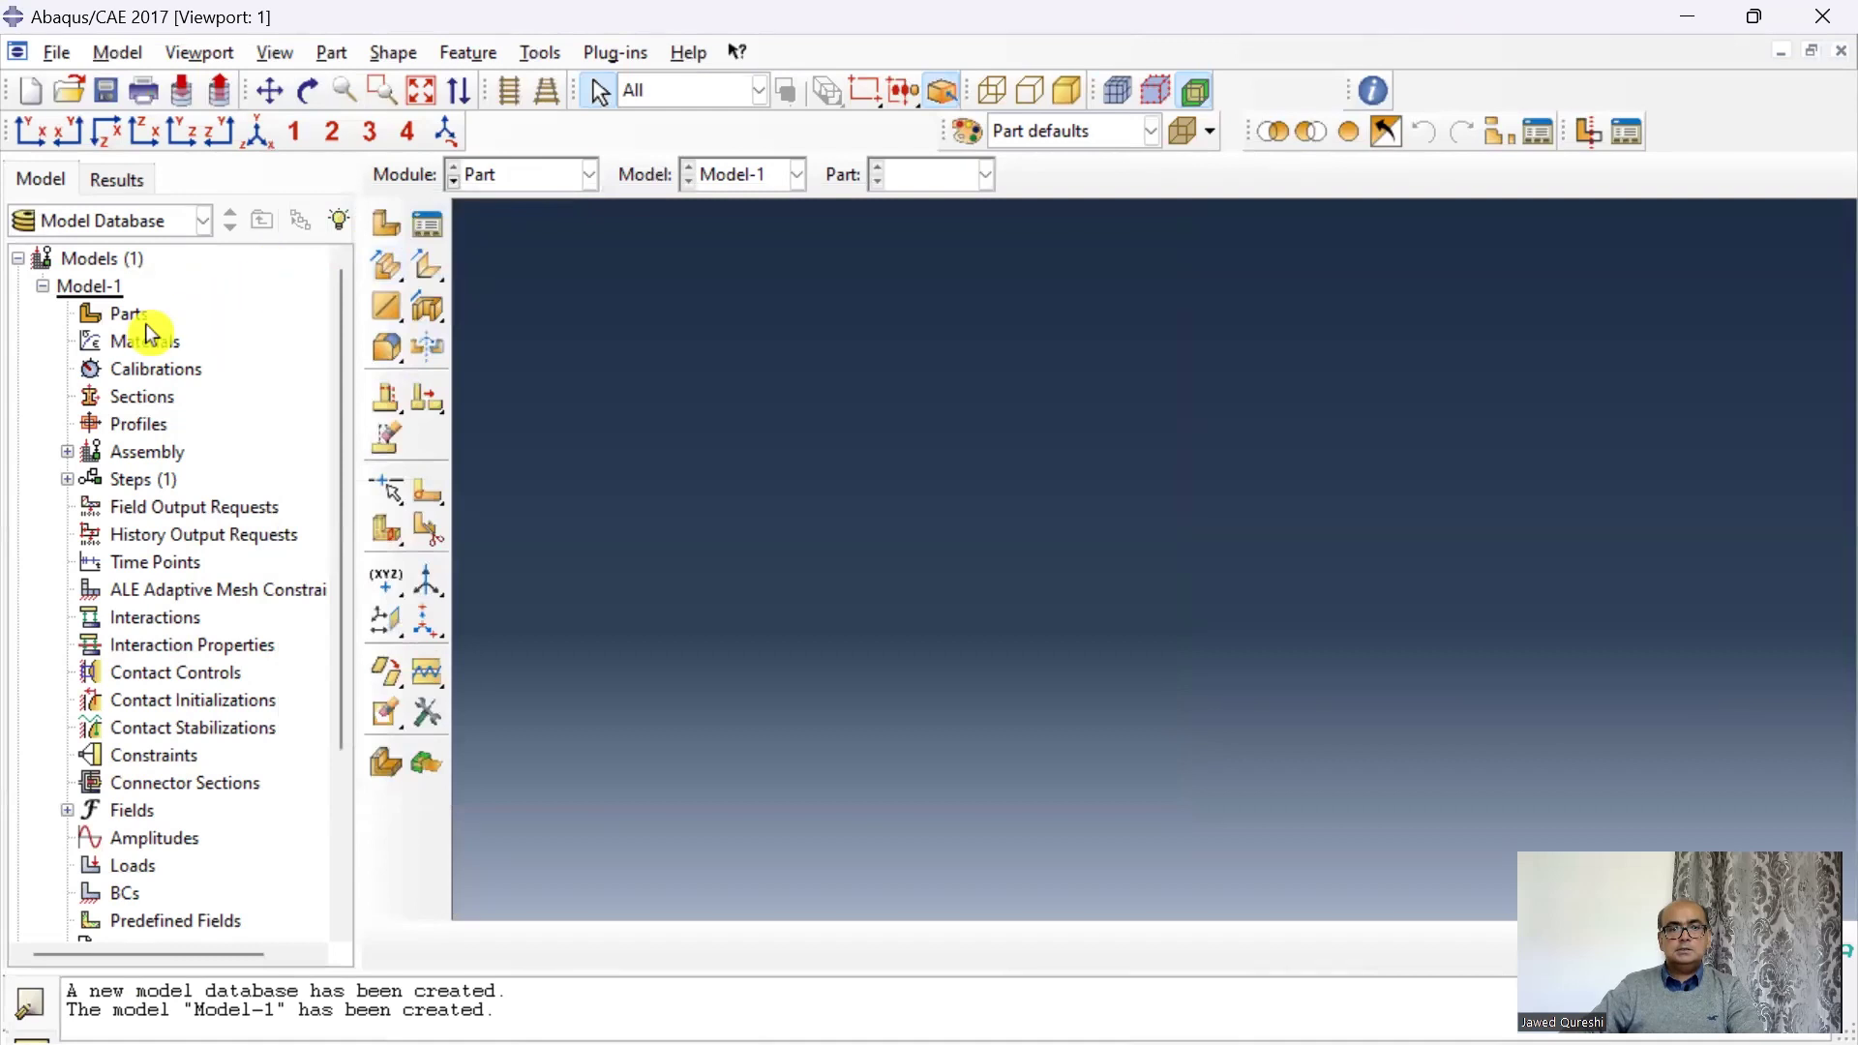
{"action": "double_click", "coordinate": [129, 313]}
{"action": "key", "text": "BackSpace"}
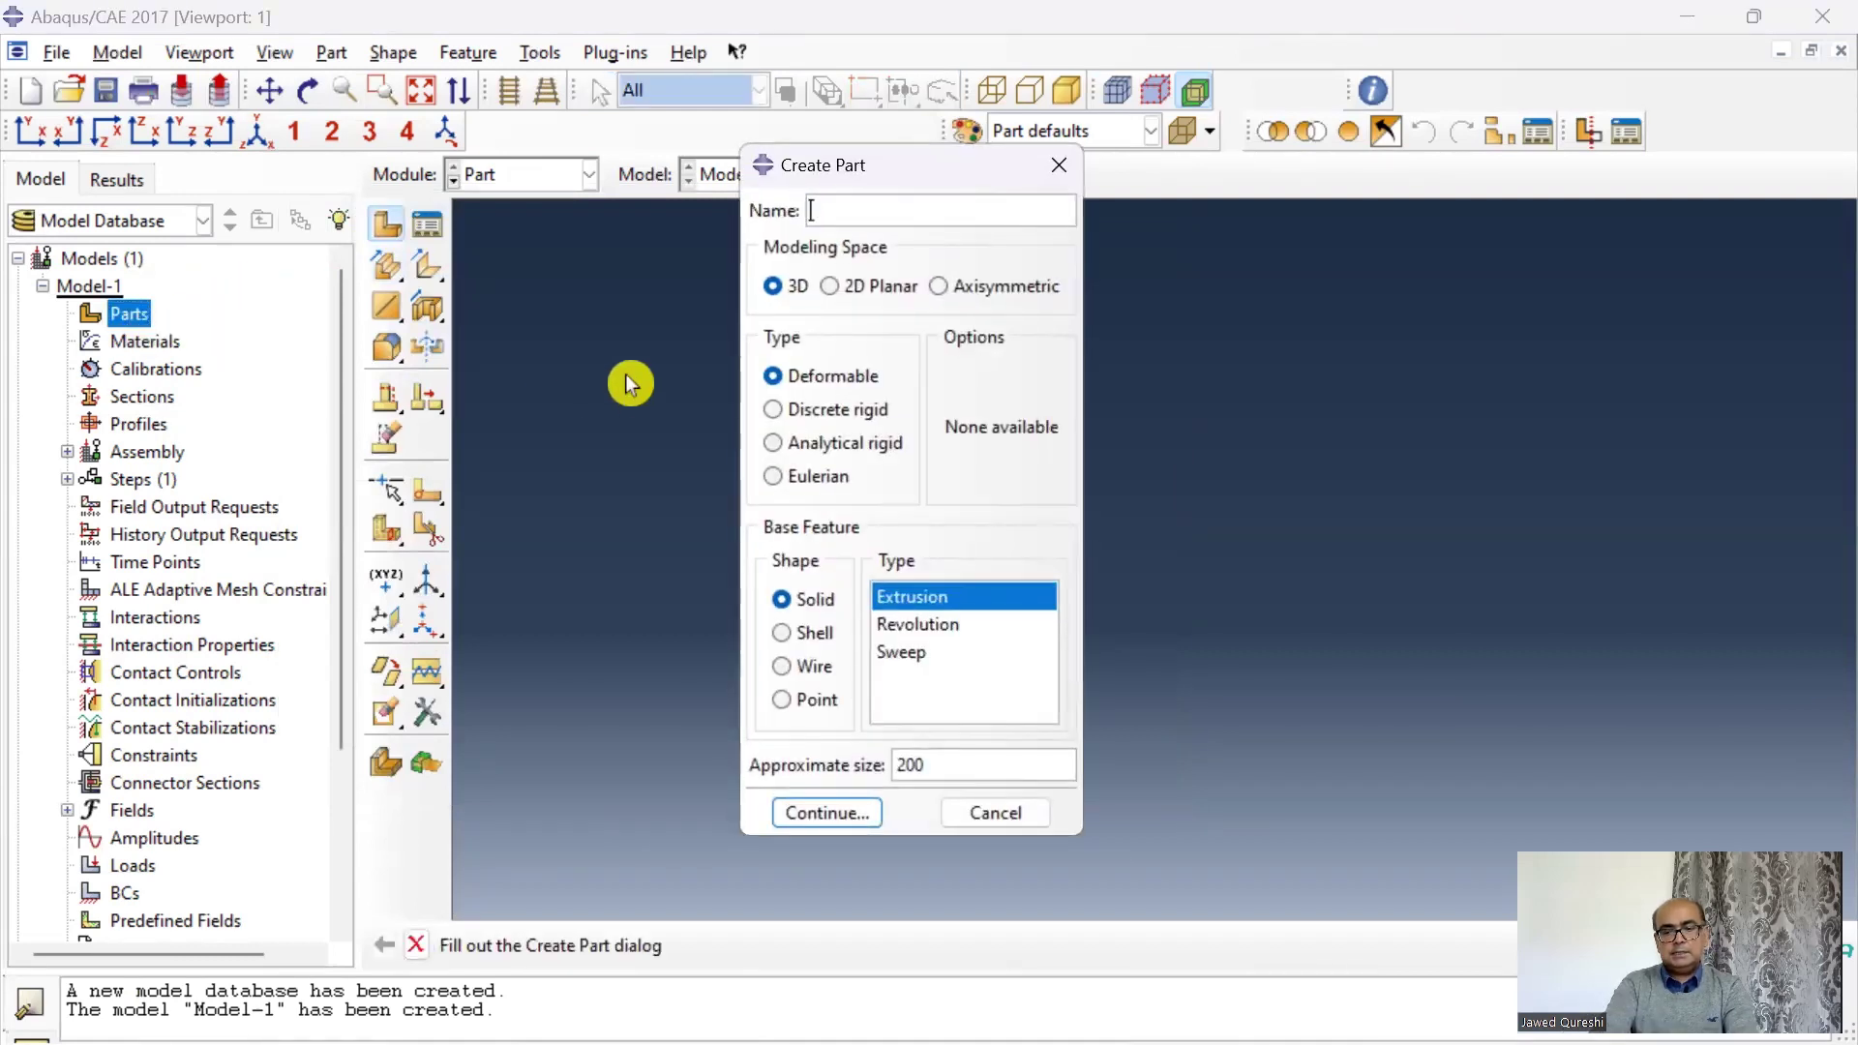
{"action": "type", "text": "plate"}
{"action": "left_click", "coordinate": [832, 287]}
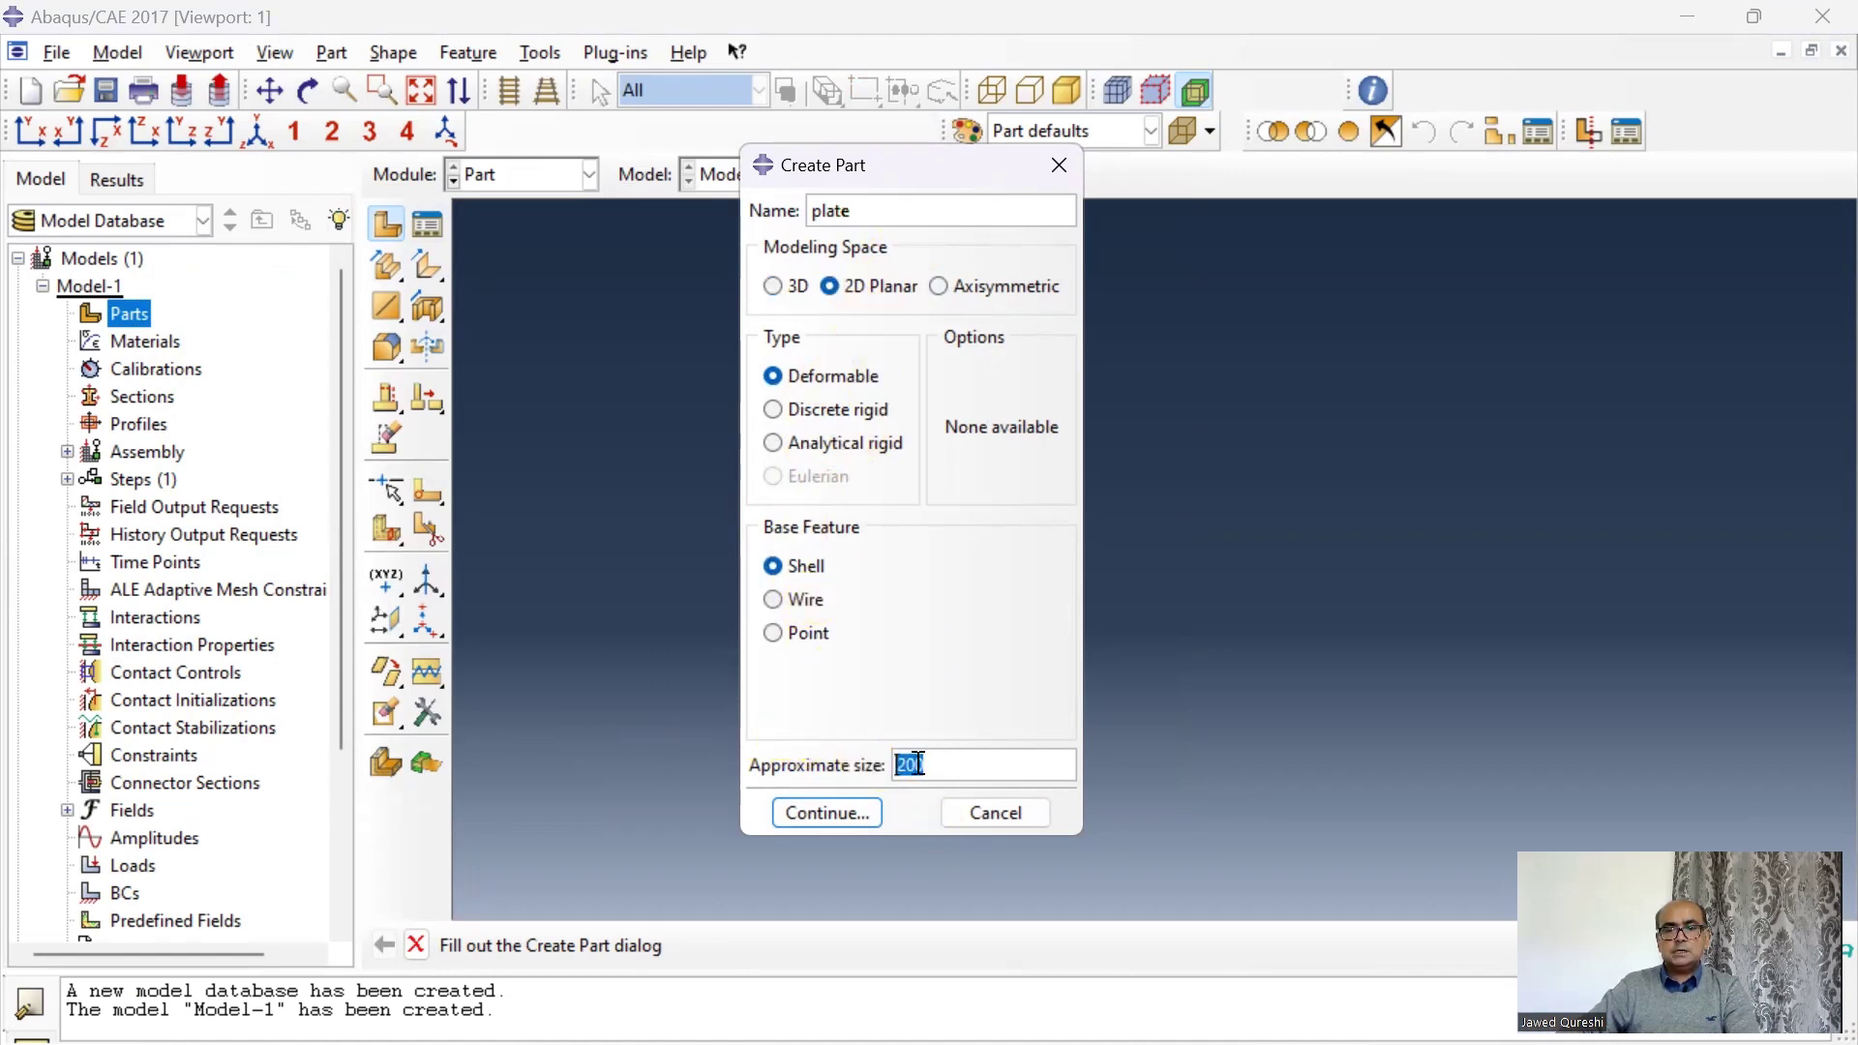
{"action": "left_click", "coordinate": [856, 821]}
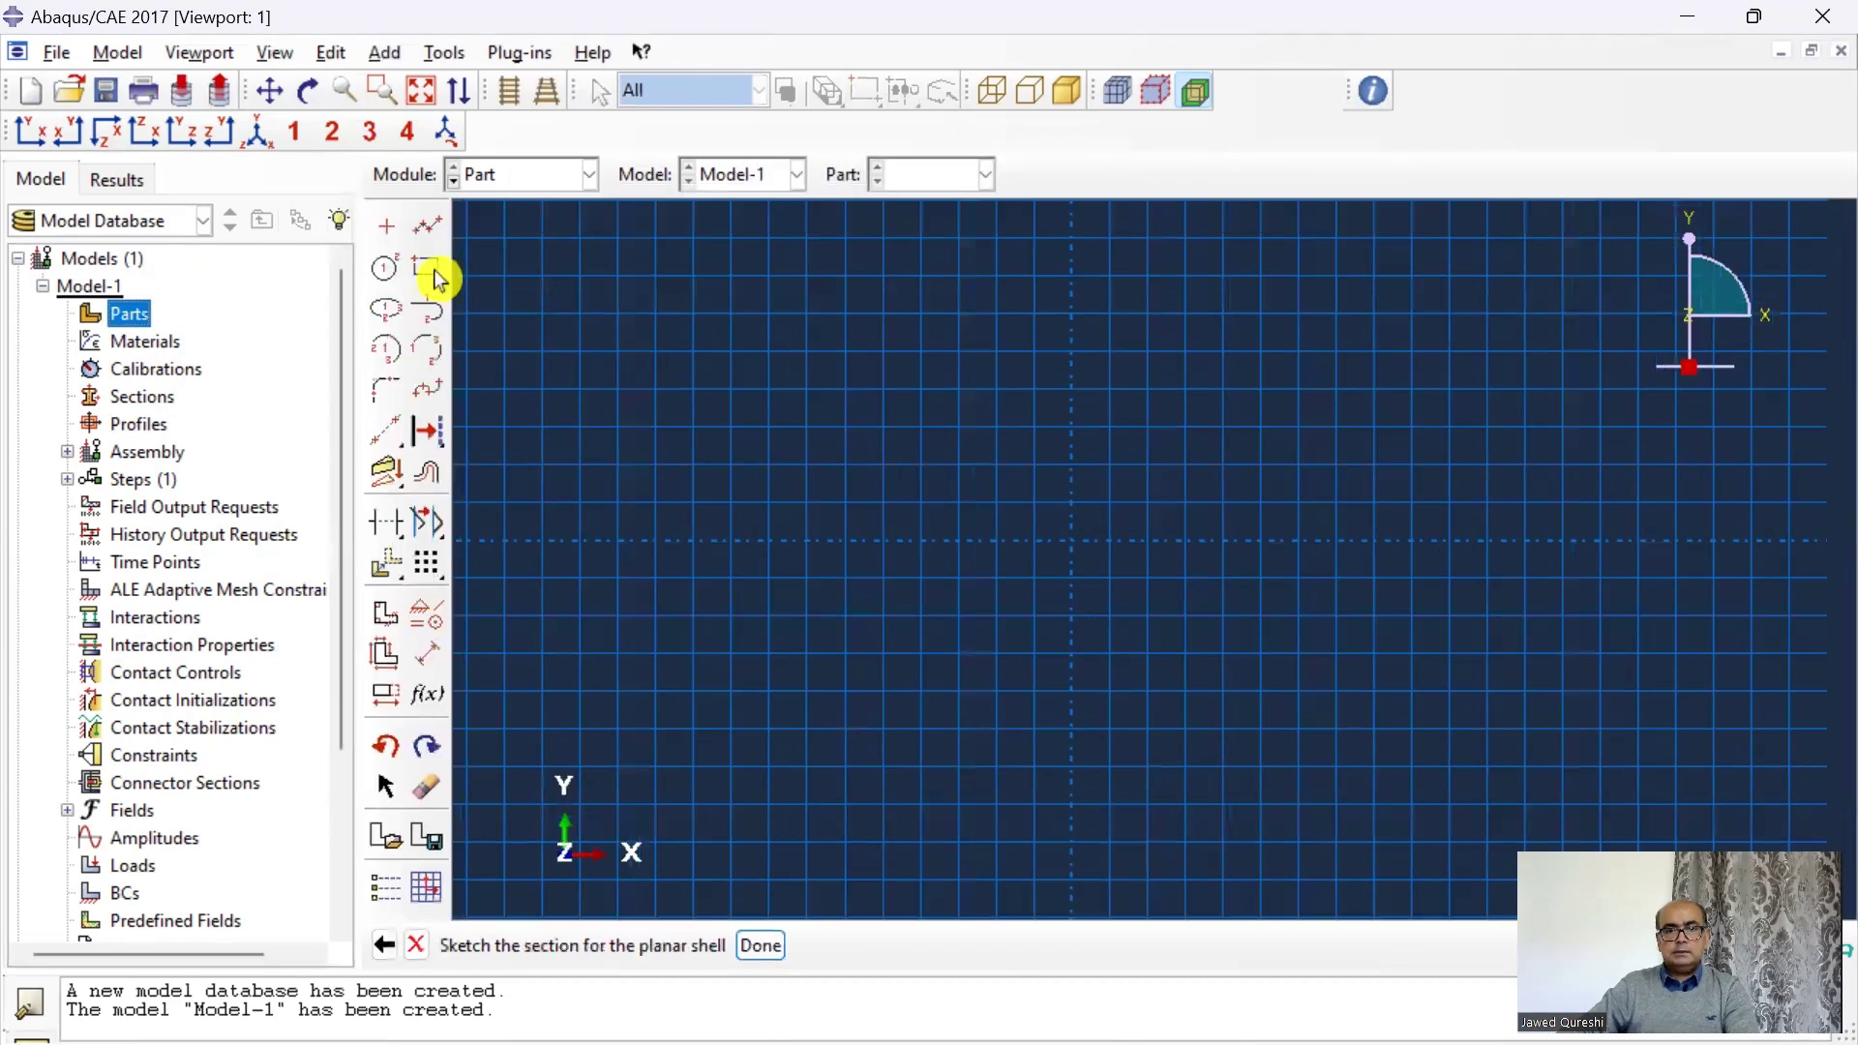
Step: Draw a rectangle and dimension its top edge to a width of 100
{"action": "left_click", "coordinate": [714, 389]}
{"action": "left_click", "coordinate": [1412, 645]}
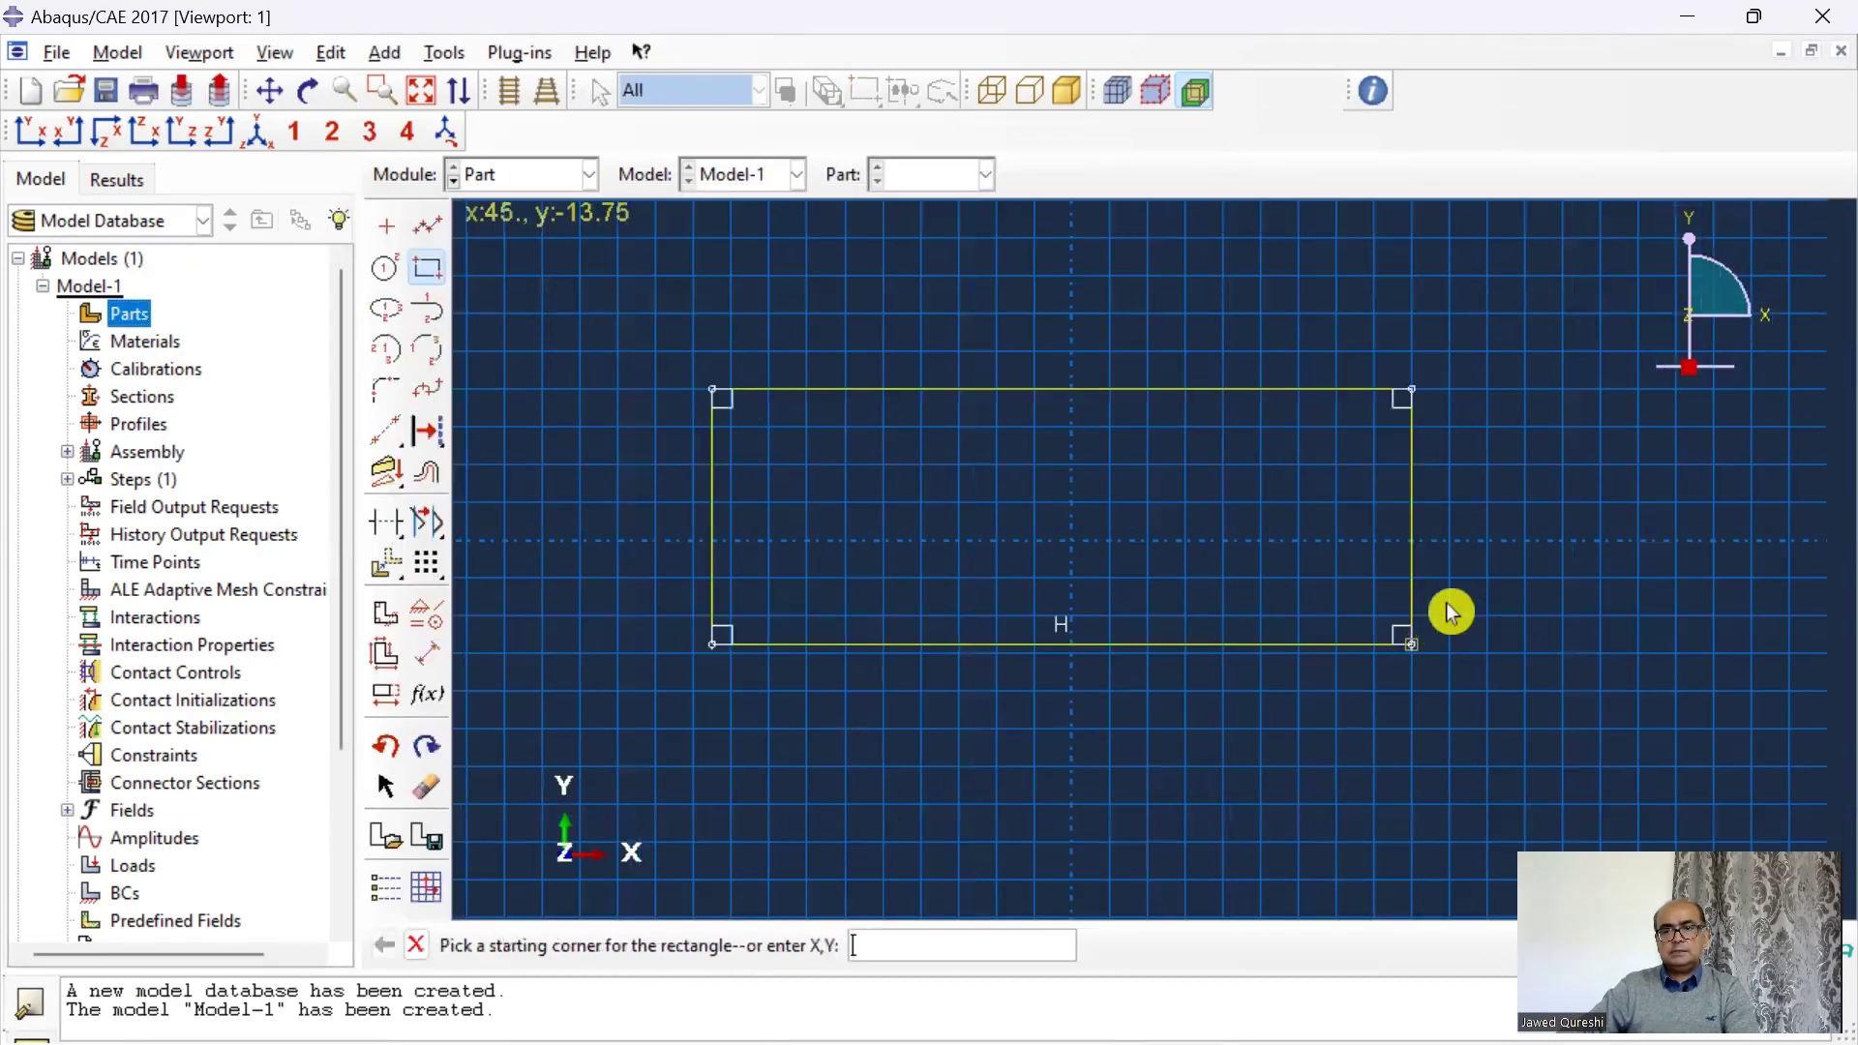
{"action": "left_click", "coordinate": [427, 655]}
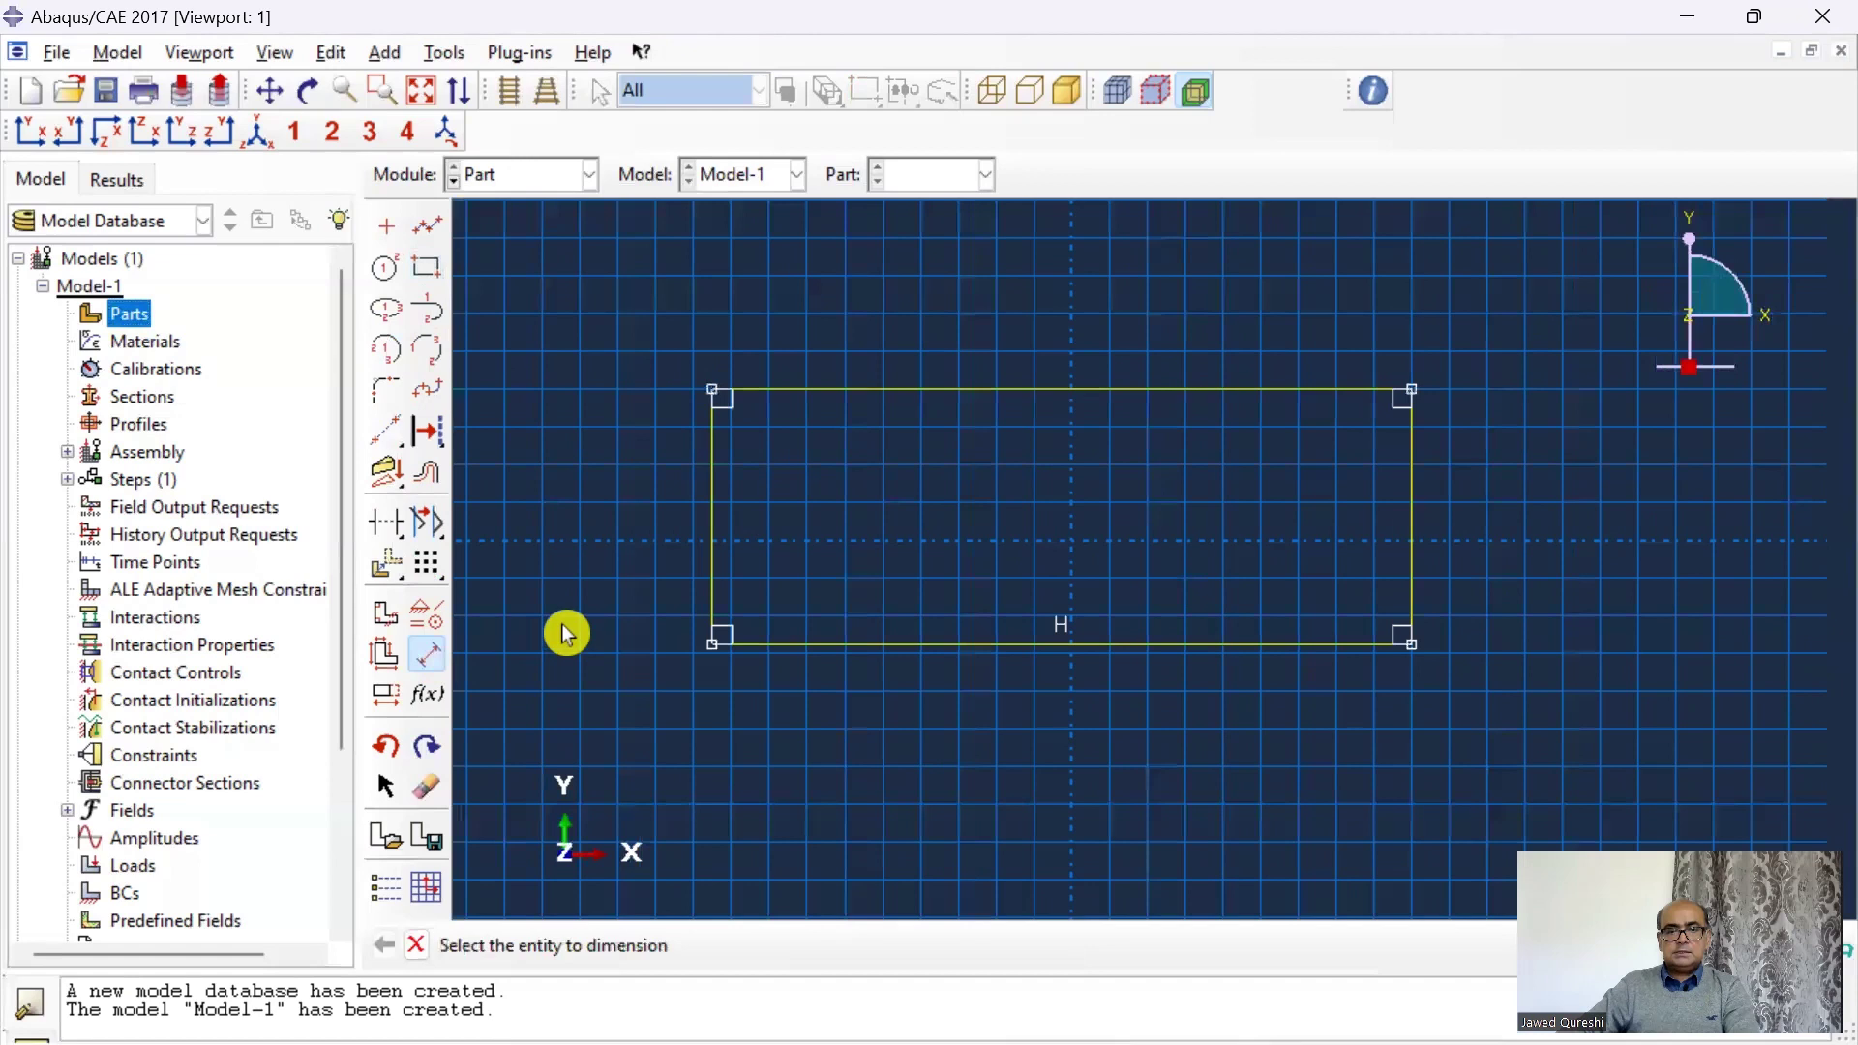
{"action": "left_click", "coordinate": [867, 388]}
{"action": "left_click", "coordinate": [864, 334]}
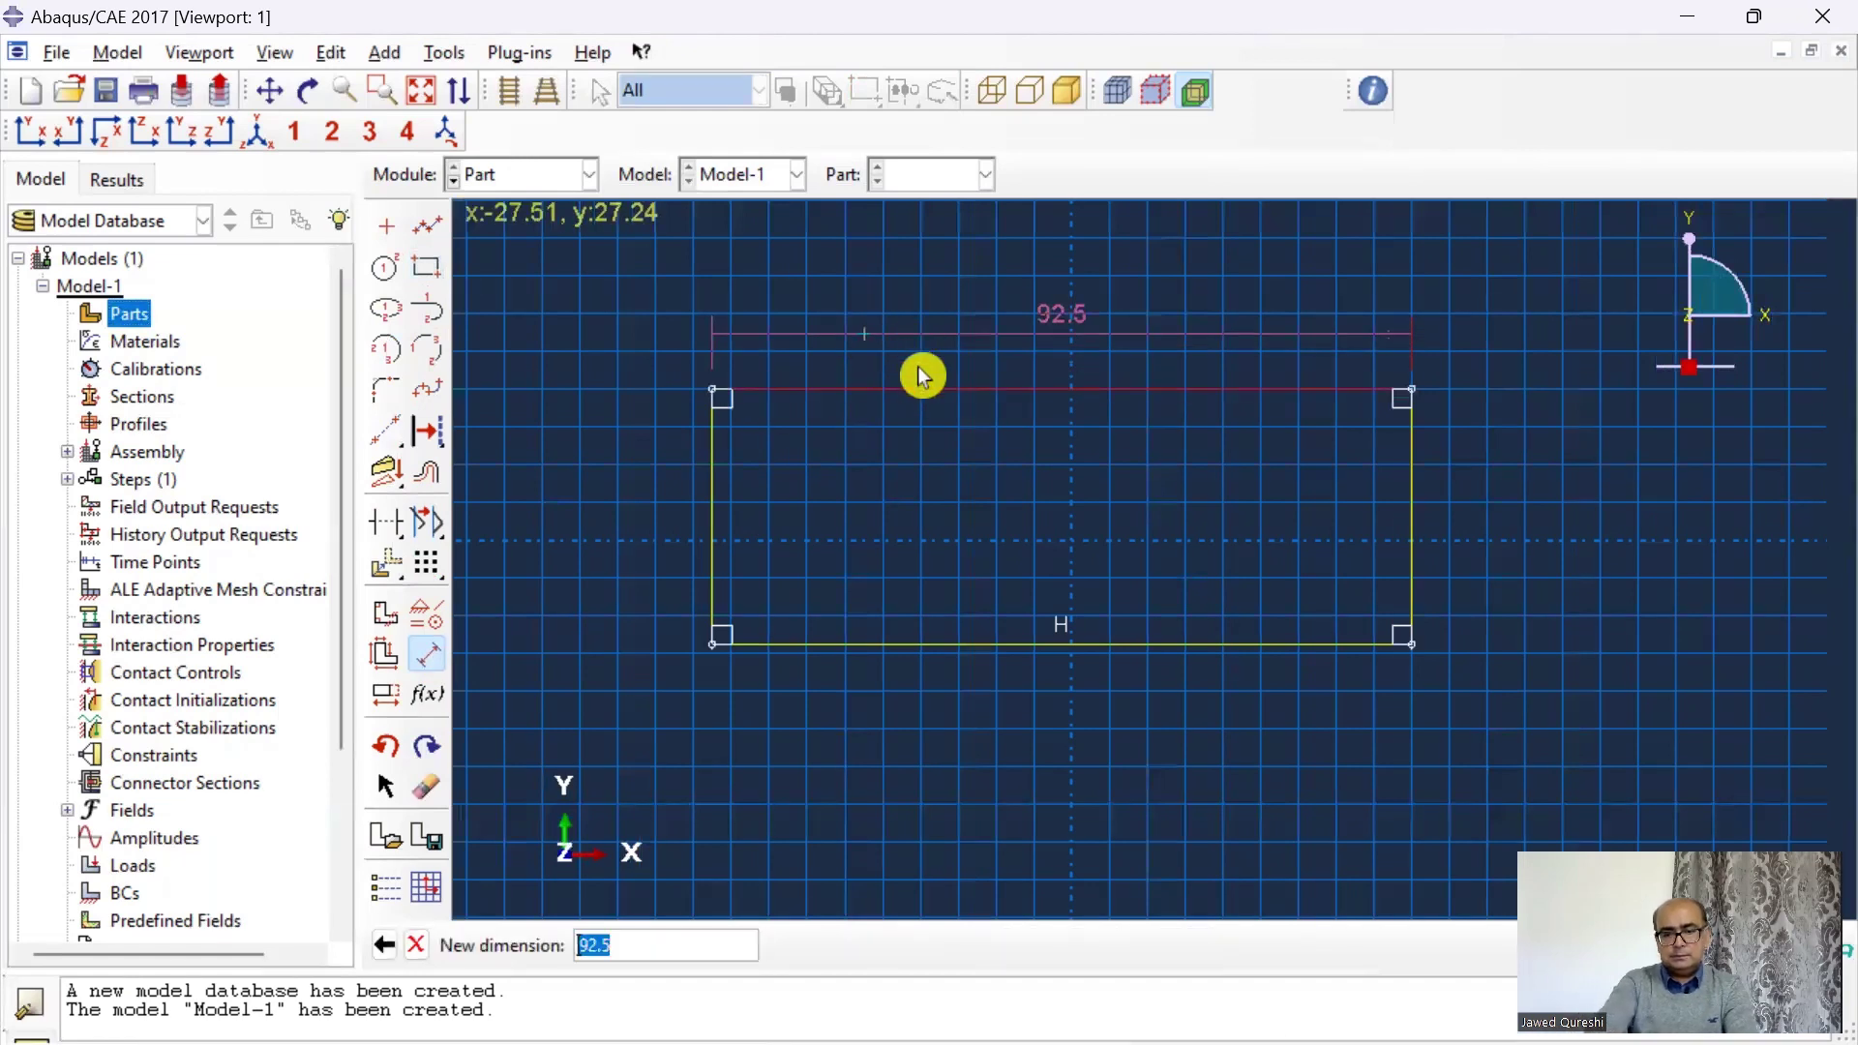
{"action": "key", "text": "Return"}
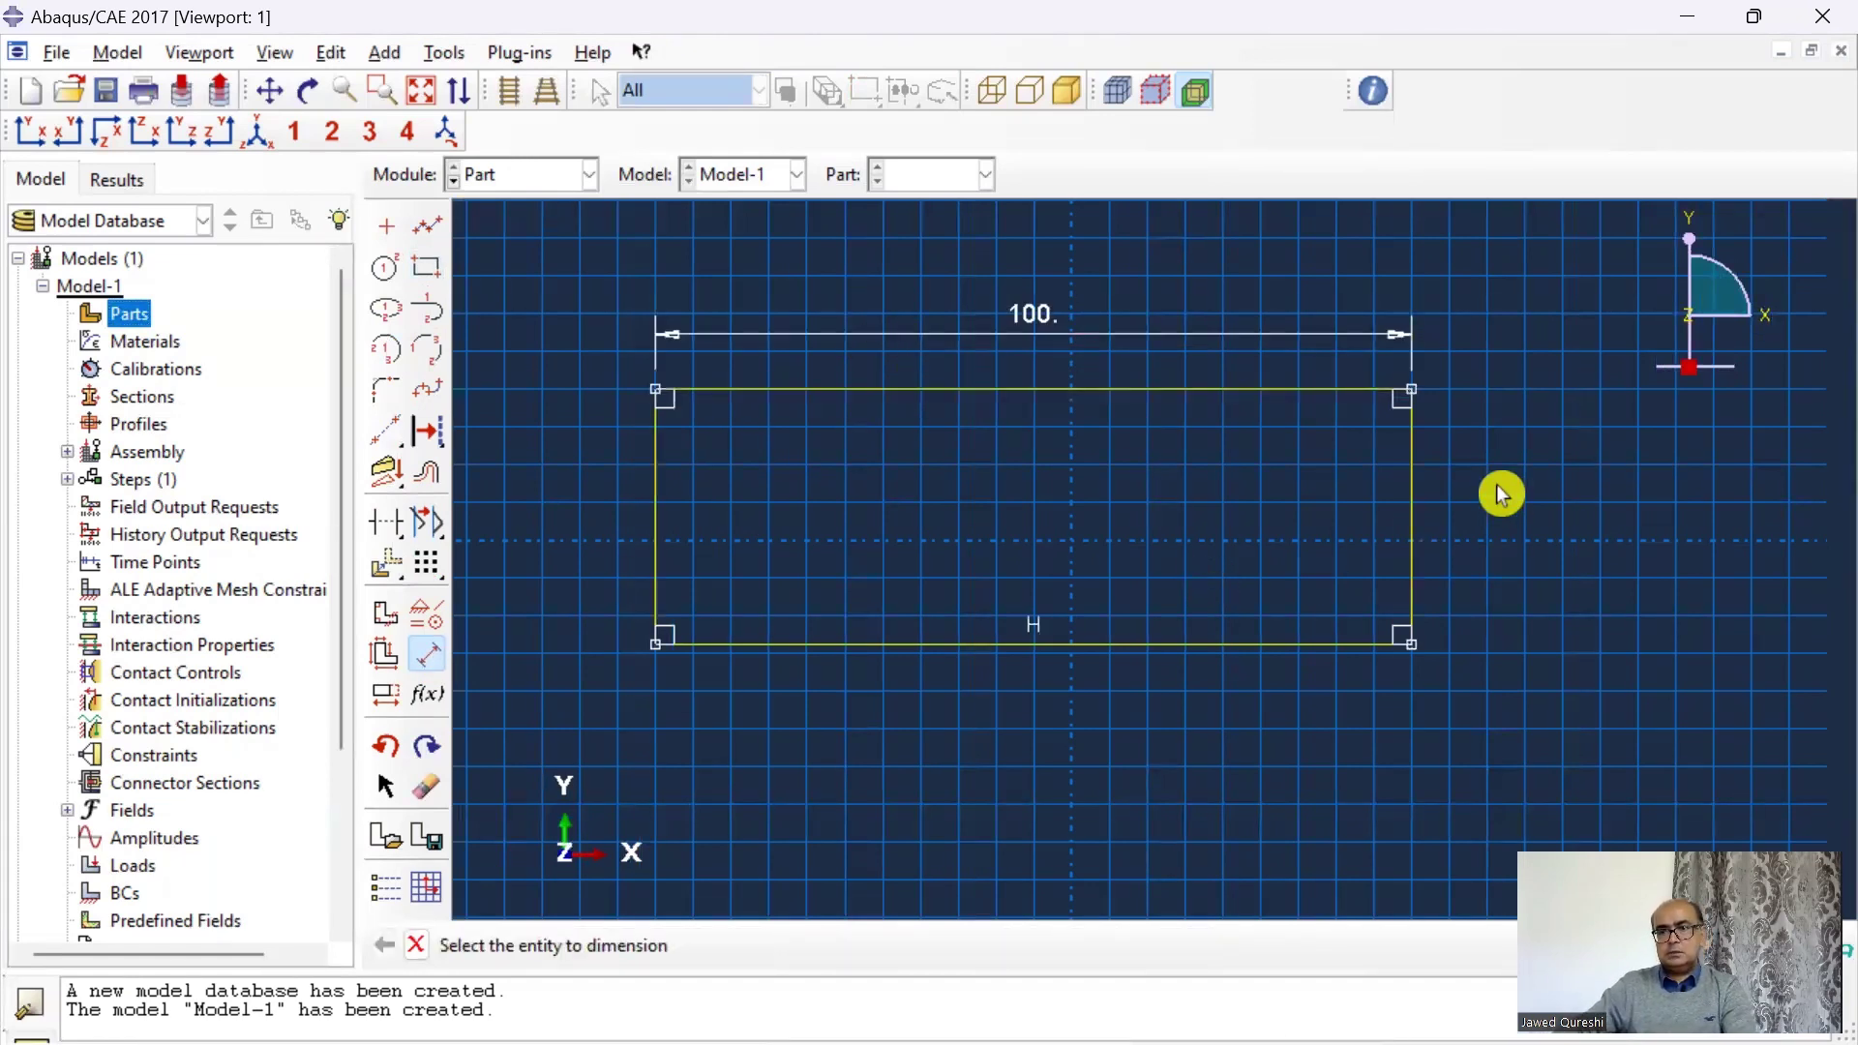
Step: Dimension the right edge to a height of 50 and finish the plate sketch
{"action": "left_click", "coordinate": [1422, 522]}
{"action": "left_click", "coordinate": [1519, 513]}
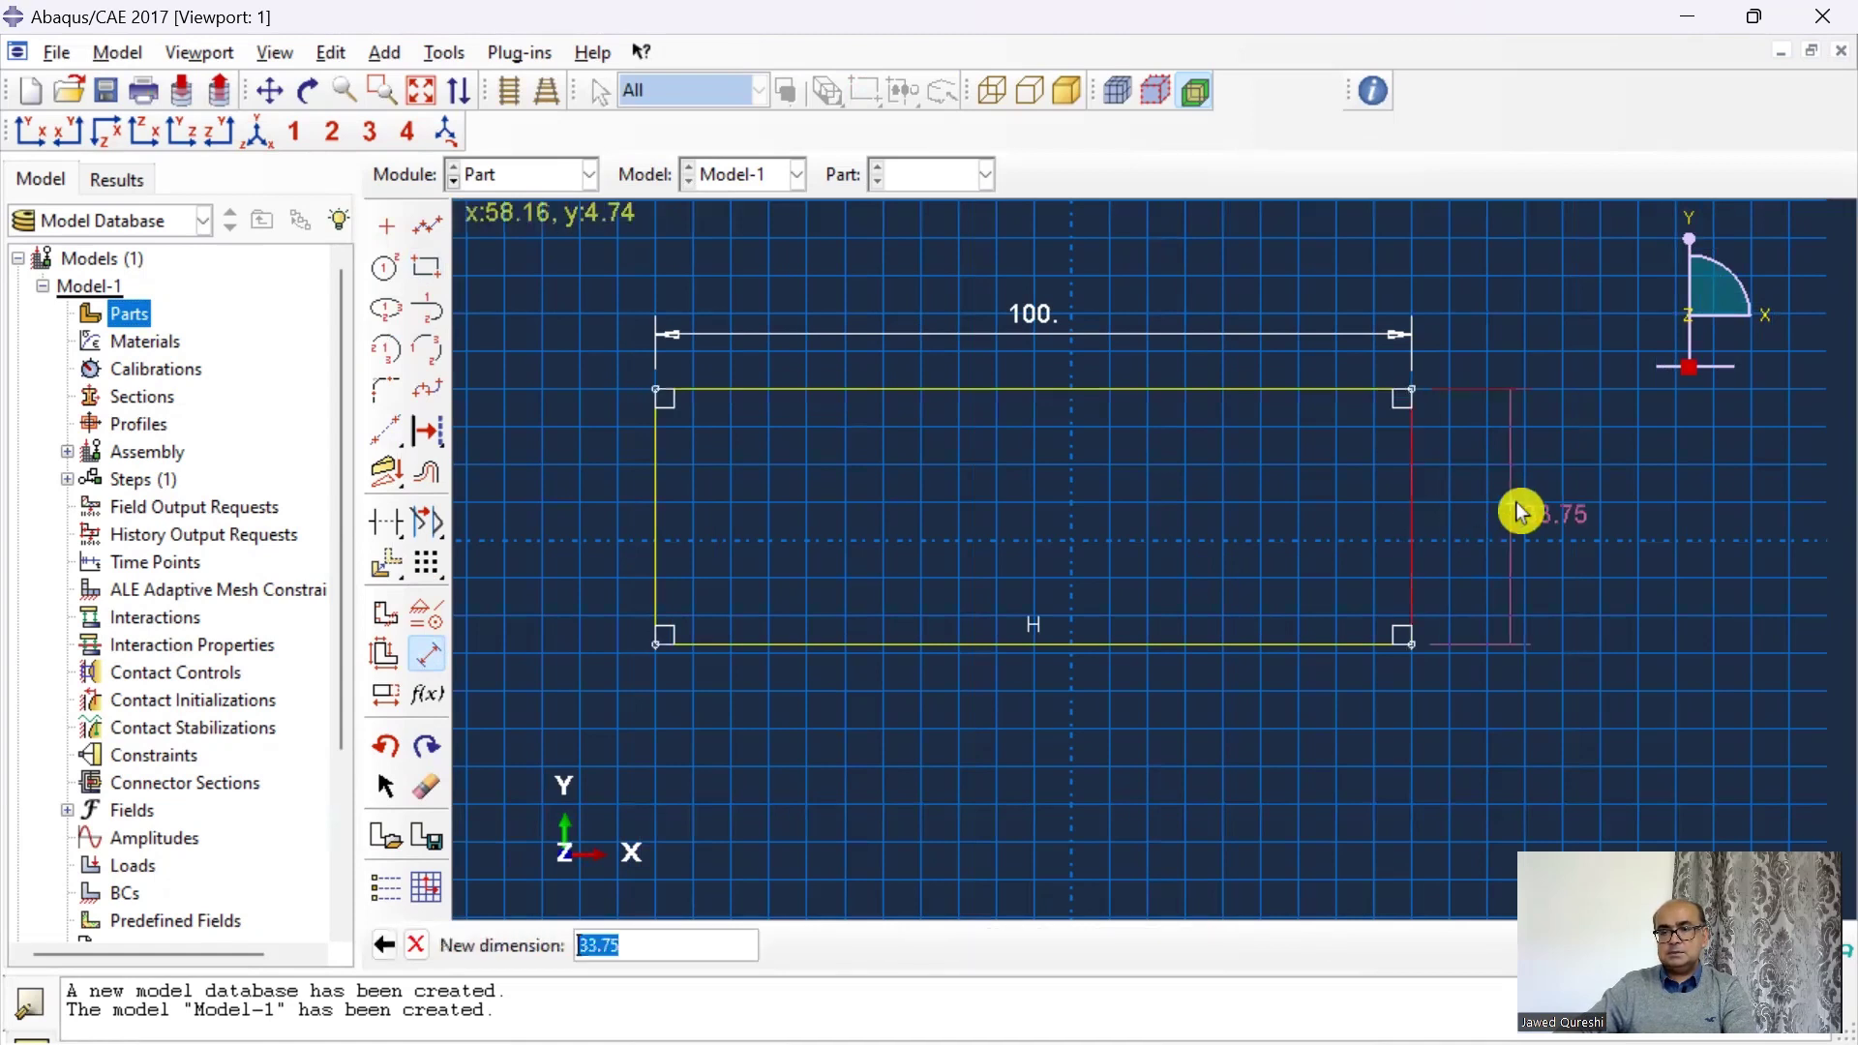
{"action": "key", "text": "Return"}
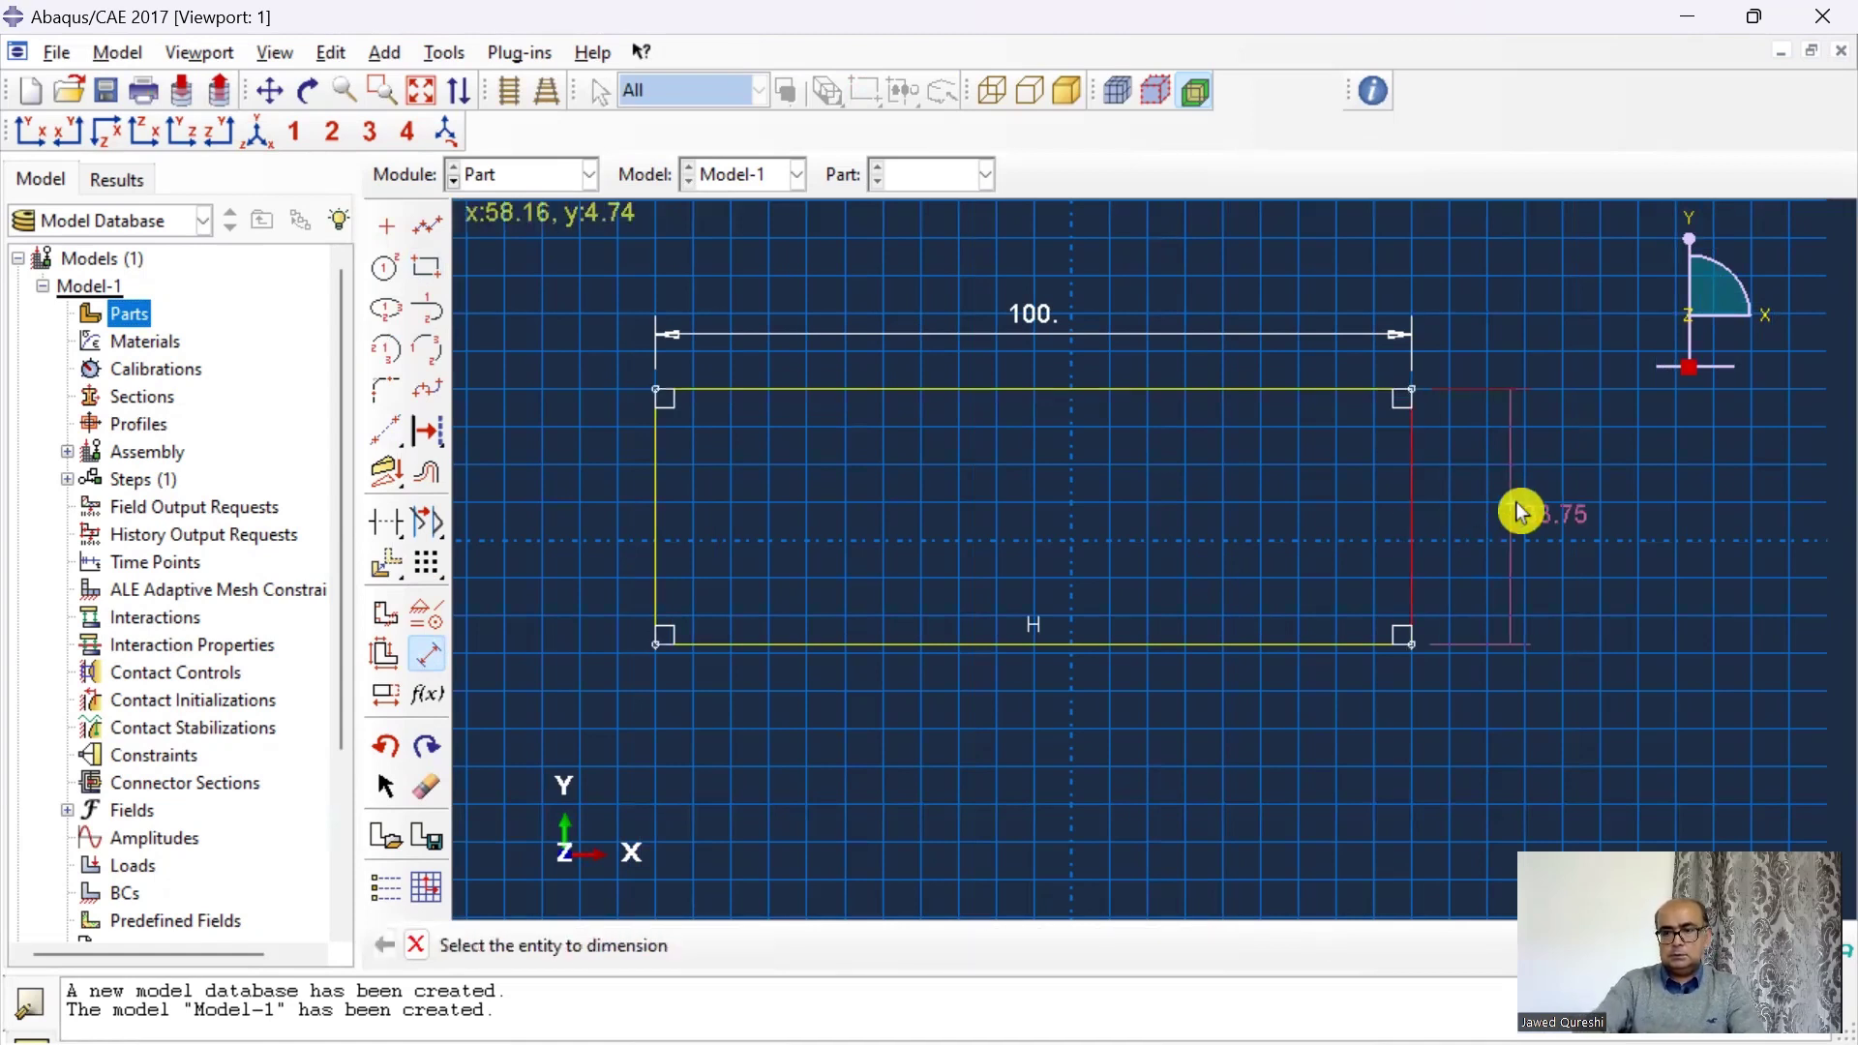
{"action": "right_click", "coordinate": [813, 746]}
{"action": "left_click", "coordinate": [914, 879]}
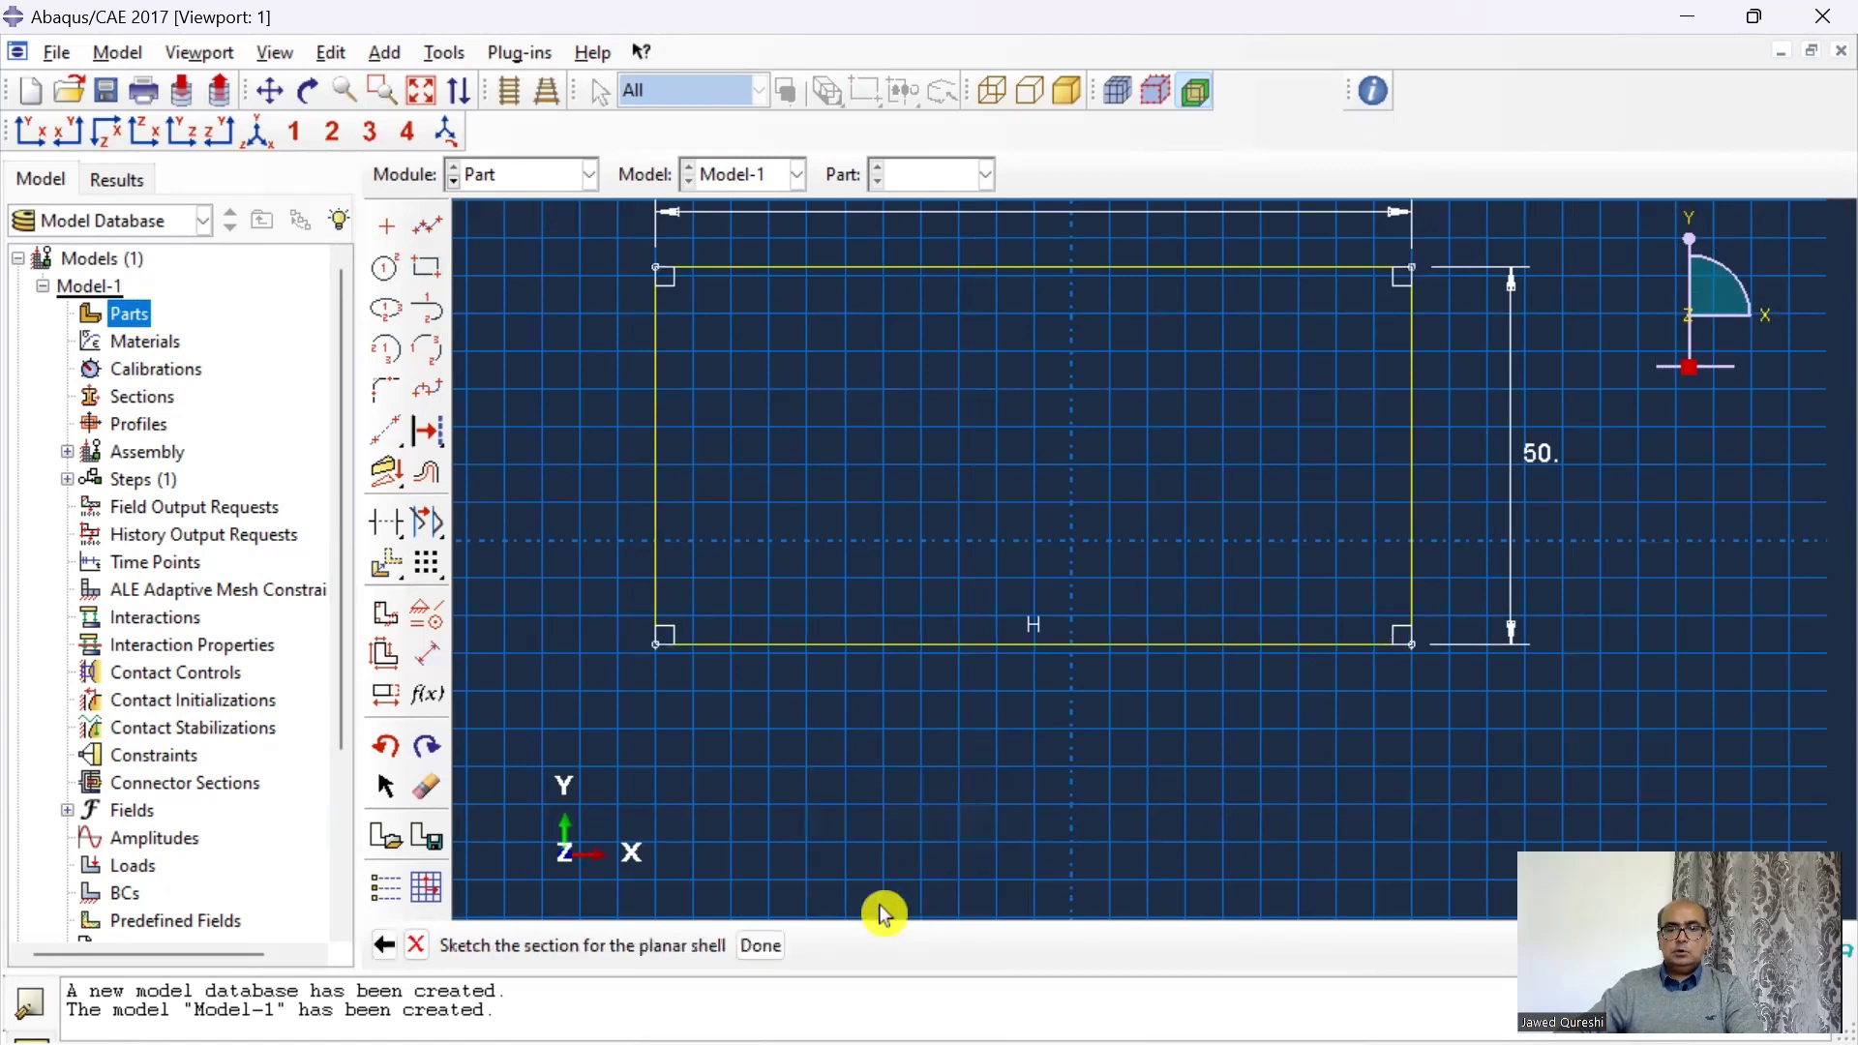
{"action": "left_click", "coordinate": [780, 945]}
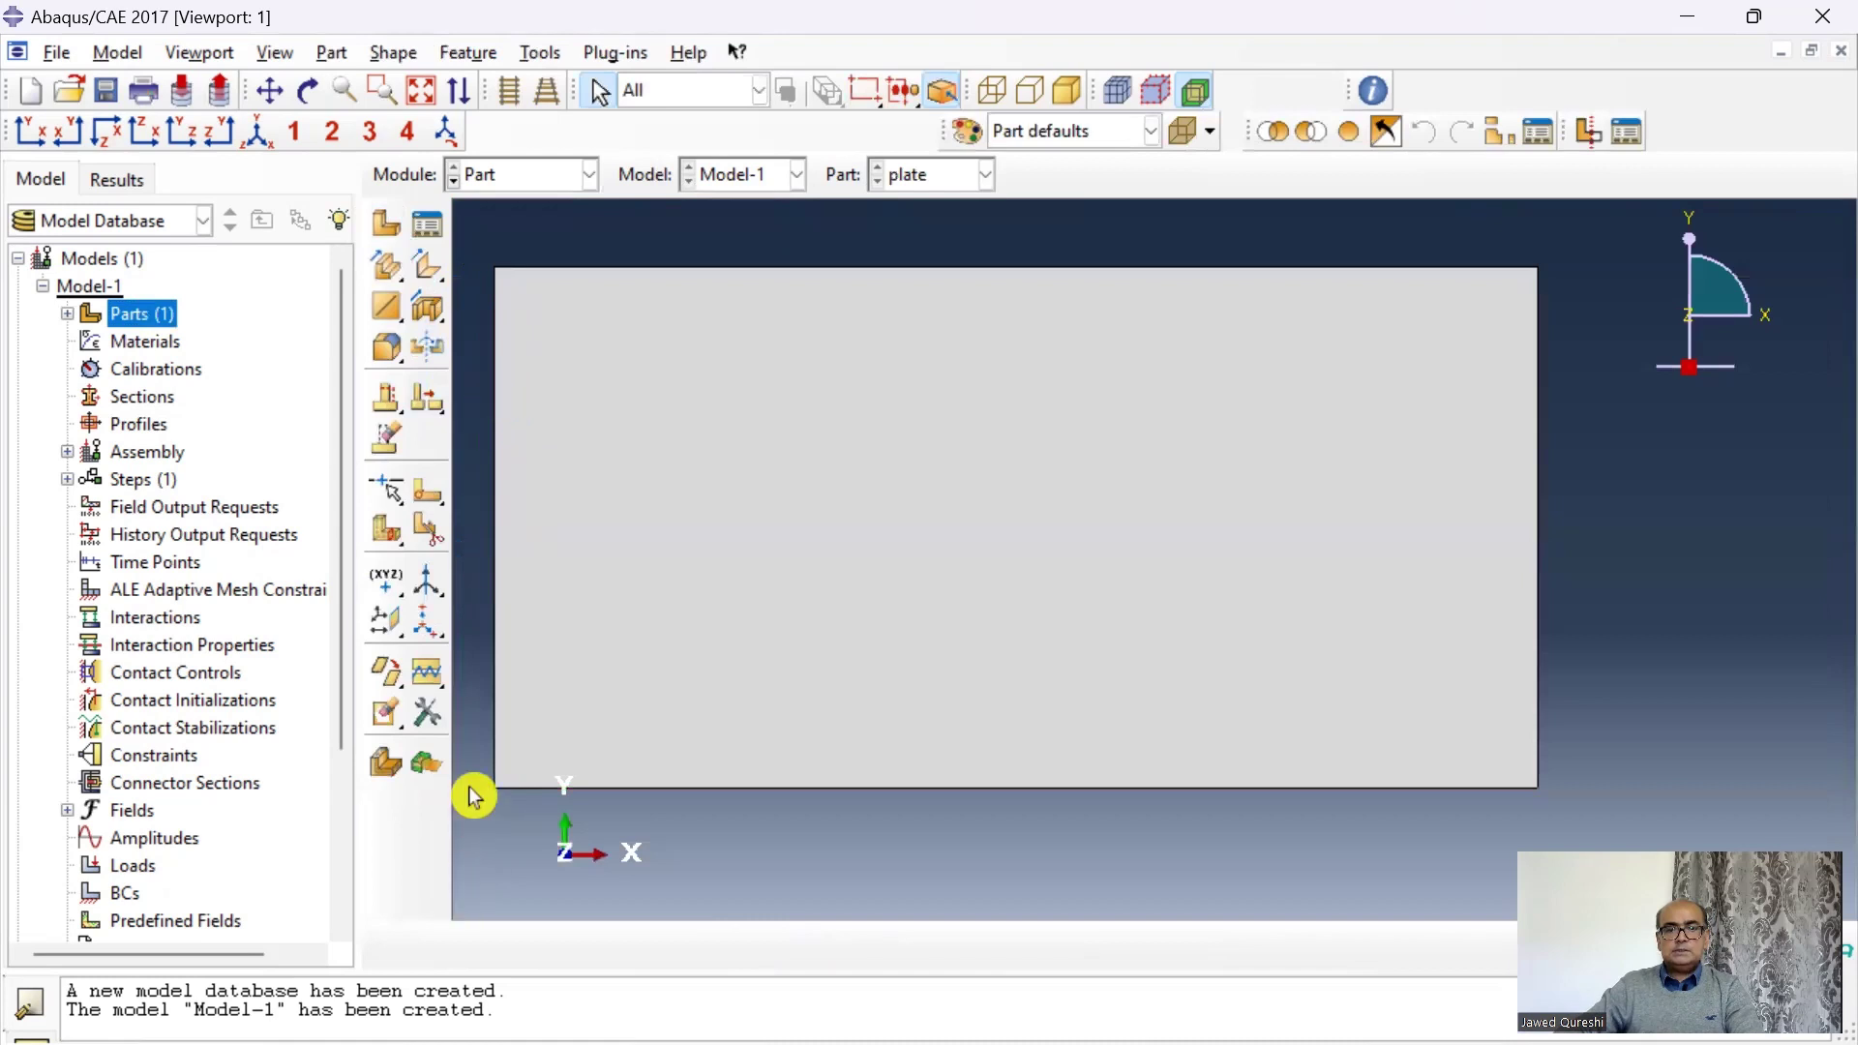
Step: Start an extruded cut and draw a circle centered on the plate's lower-left corner
{"action": "scroll", "coordinate": [474, 803], "scroll_direction": "down", "scroll_amount": 3}
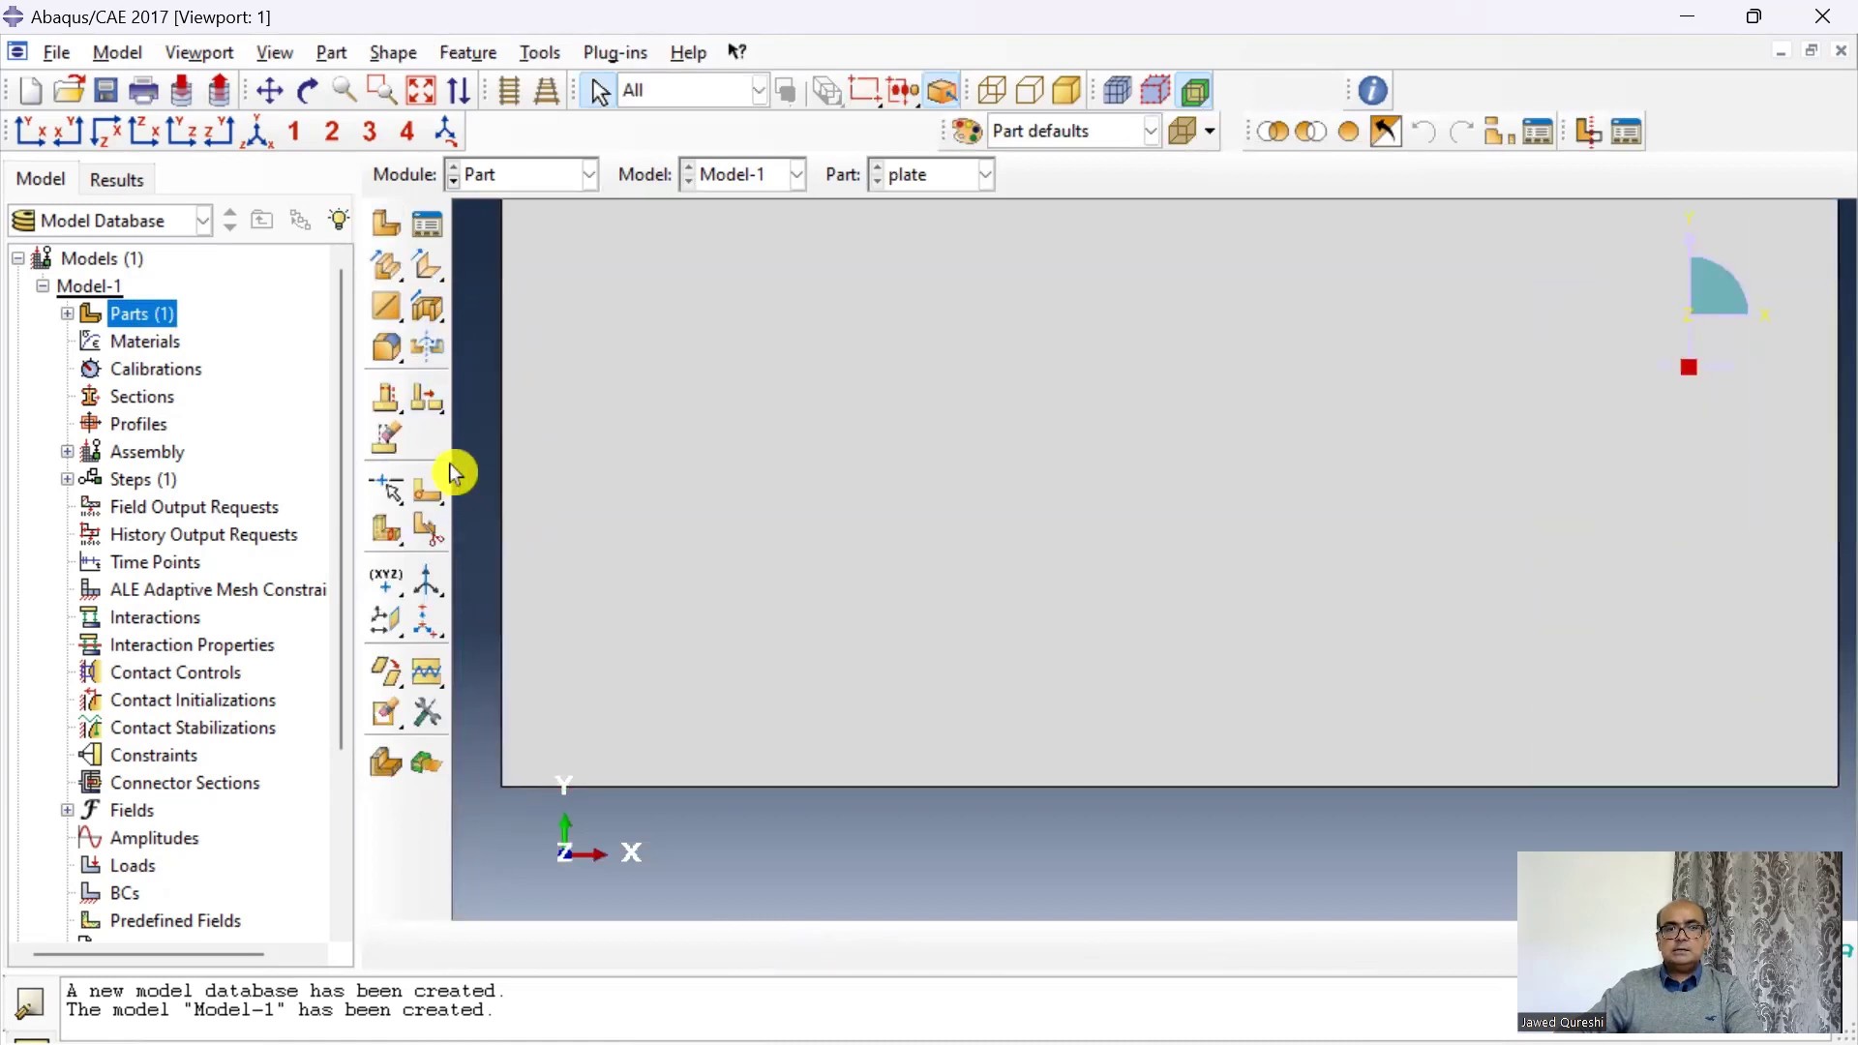
{"action": "left_click", "coordinate": [393, 53]}
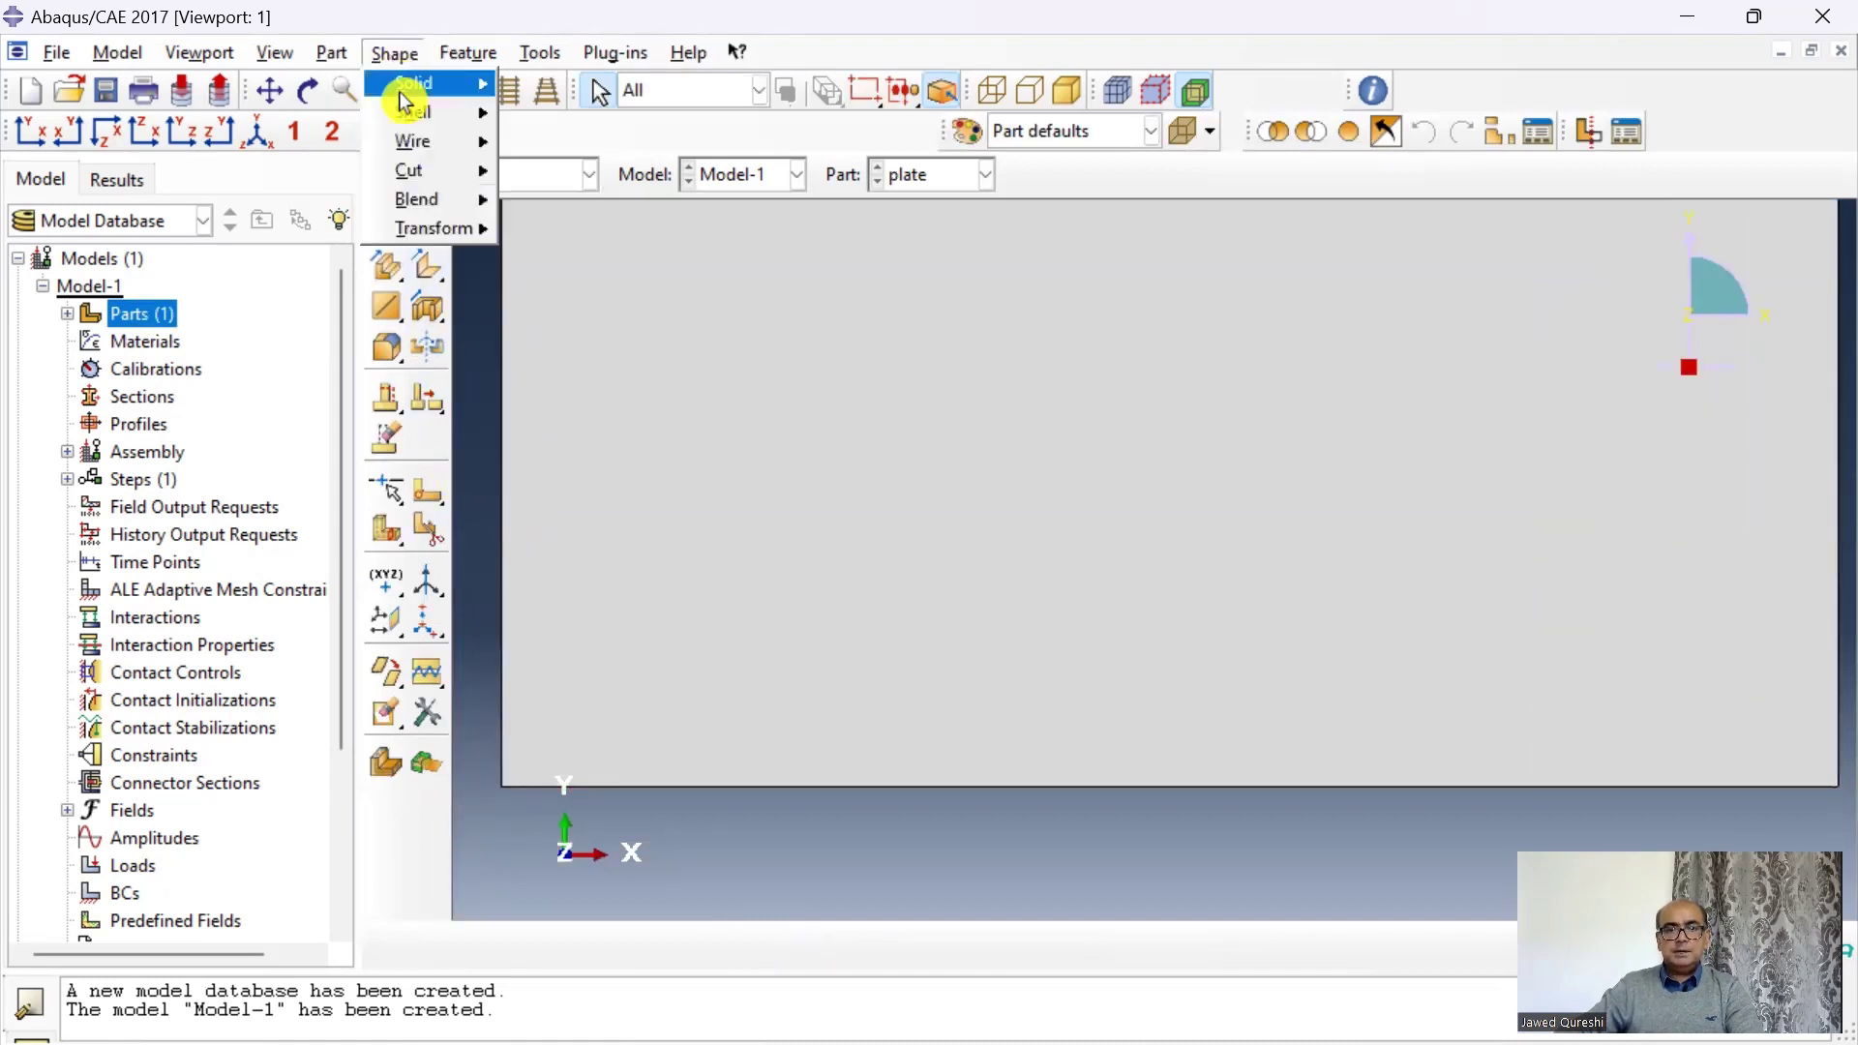
{"action": "mouse_move", "coordinate": [430, 174]}
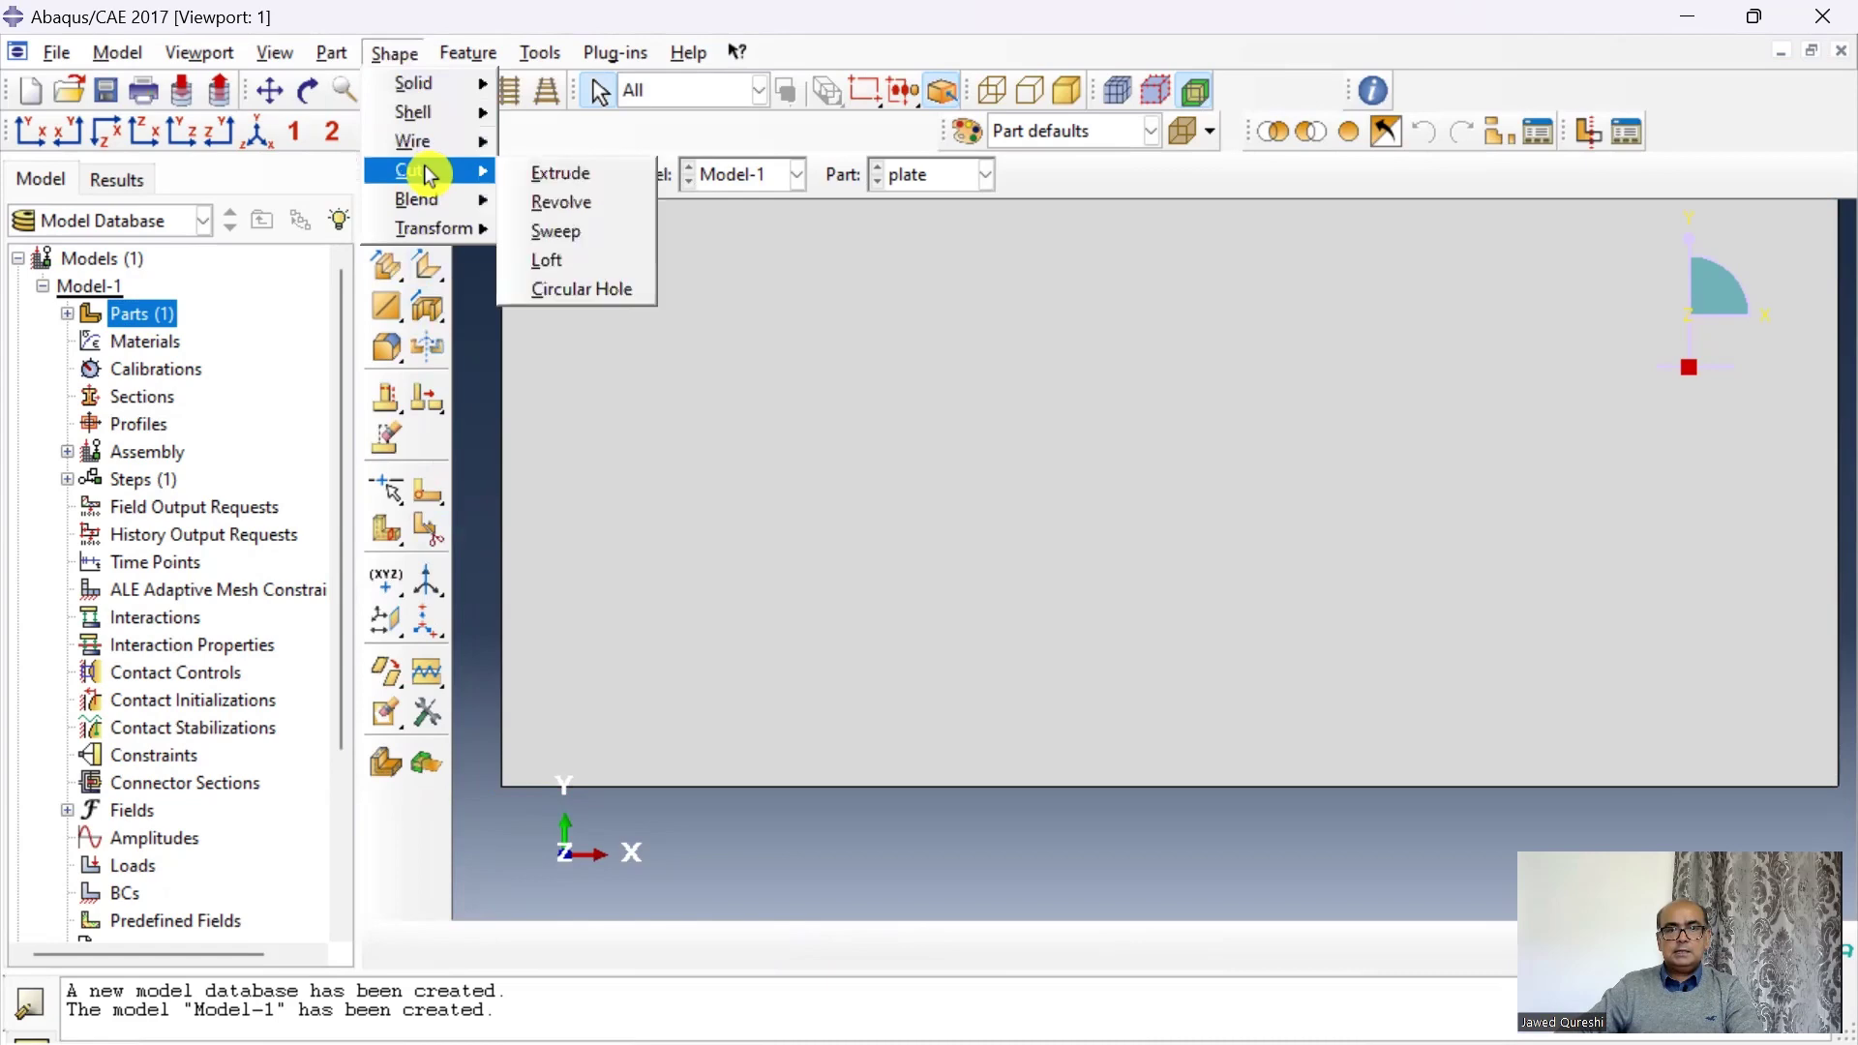
{"action": "left_click", "coordinate": [584, 182]}
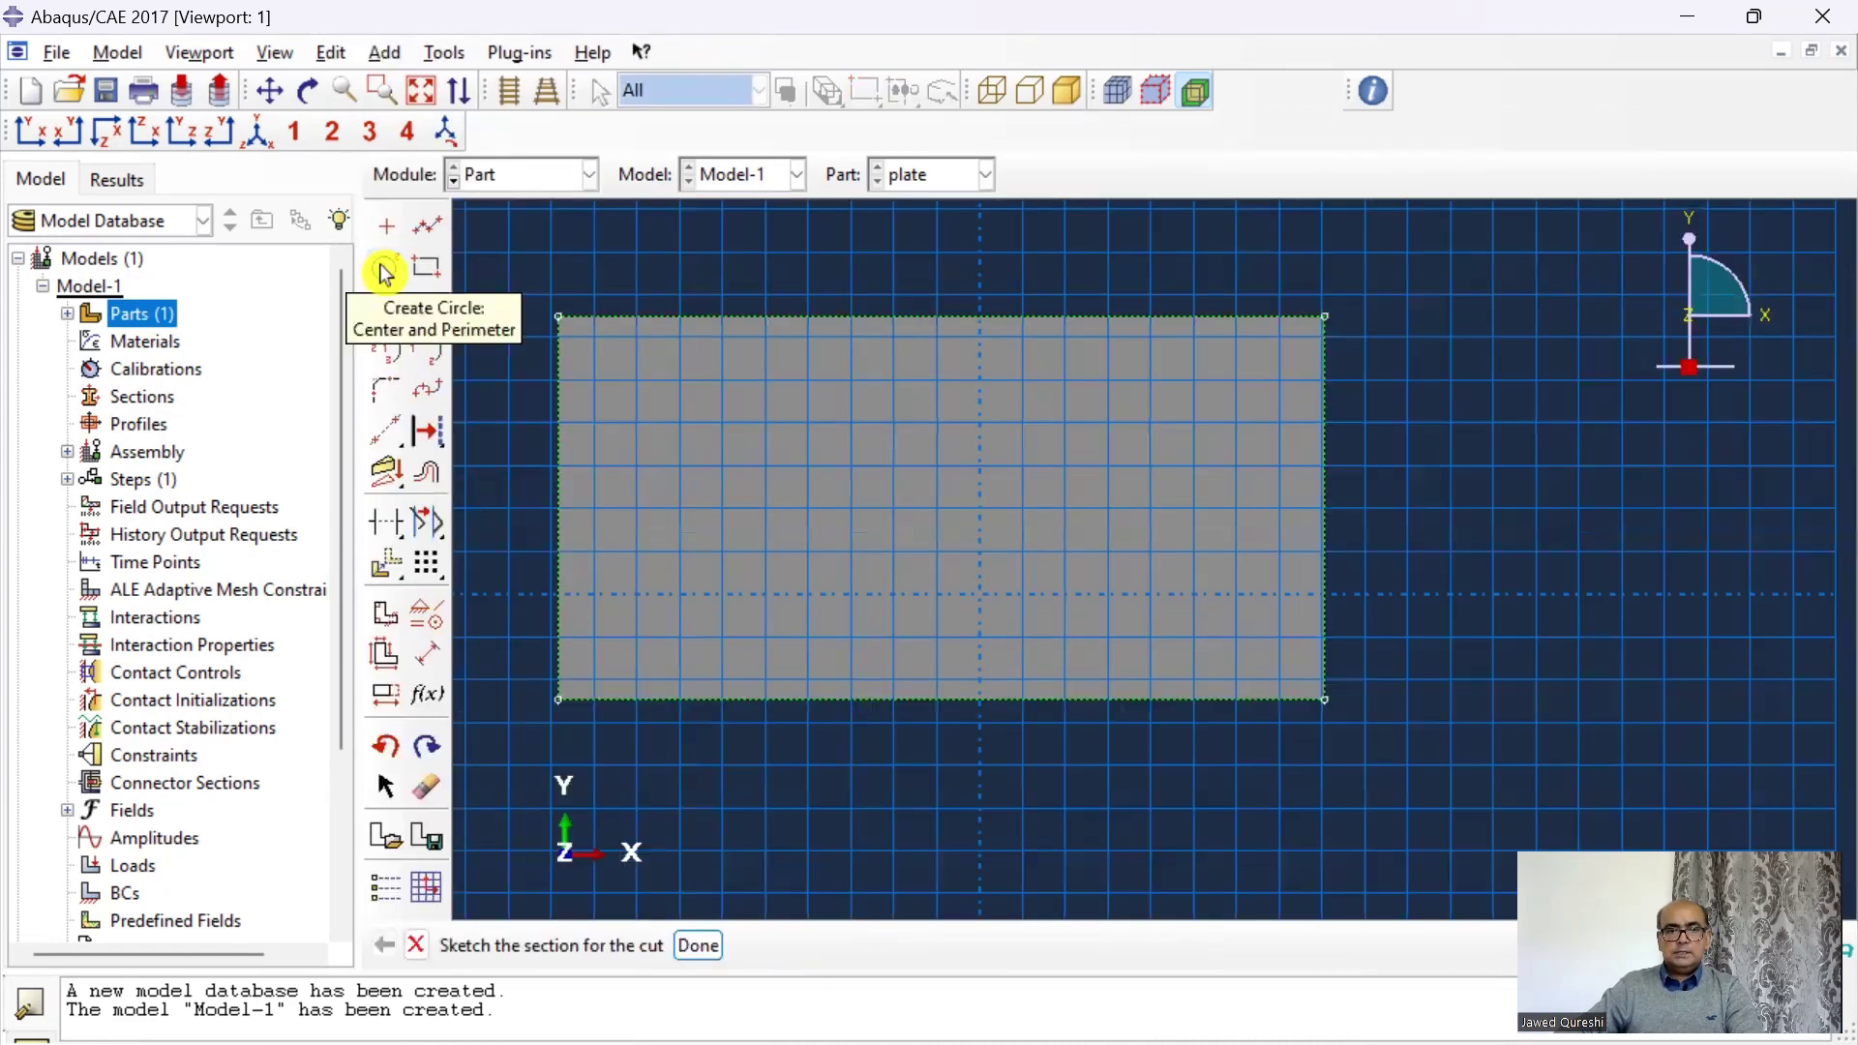
{"action": "left_click", "coordinate": [385, 273]}
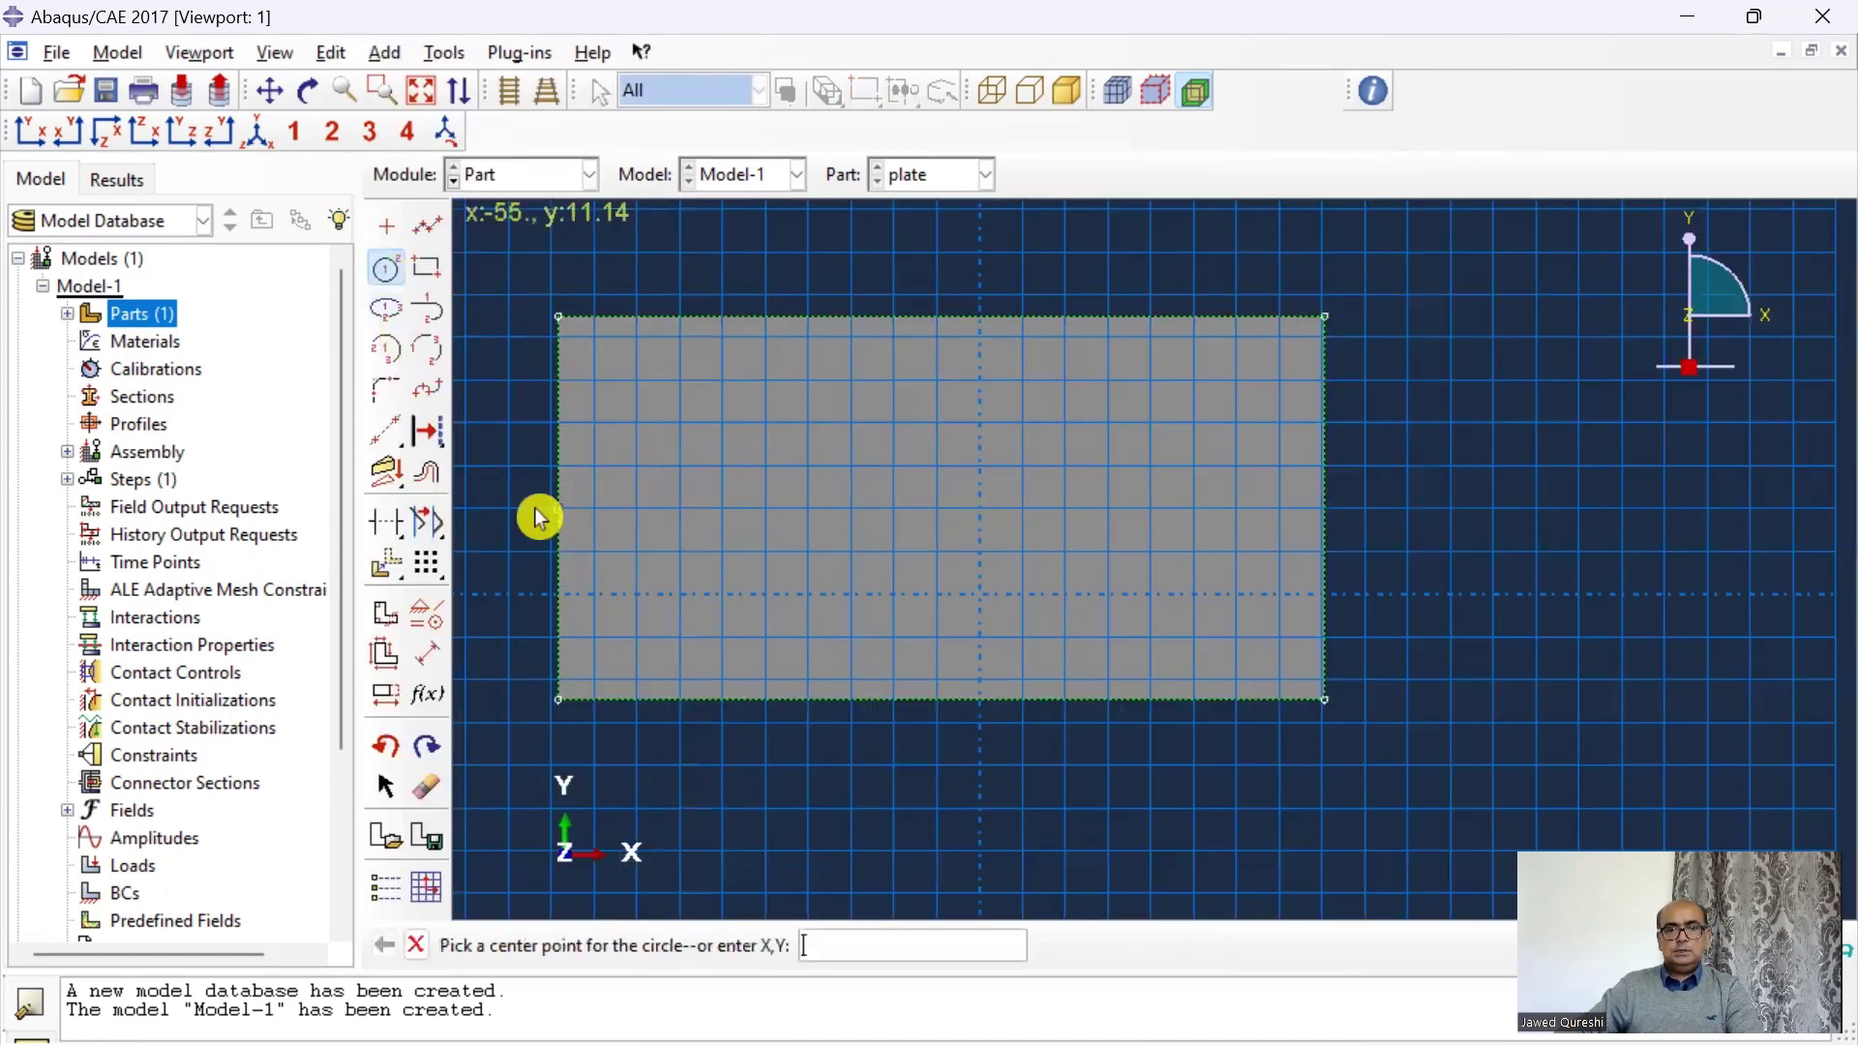
{"action": "left_click", "coordinate": [559, 699]}
{"action": "left_click", "coordinate": [658, 637]}
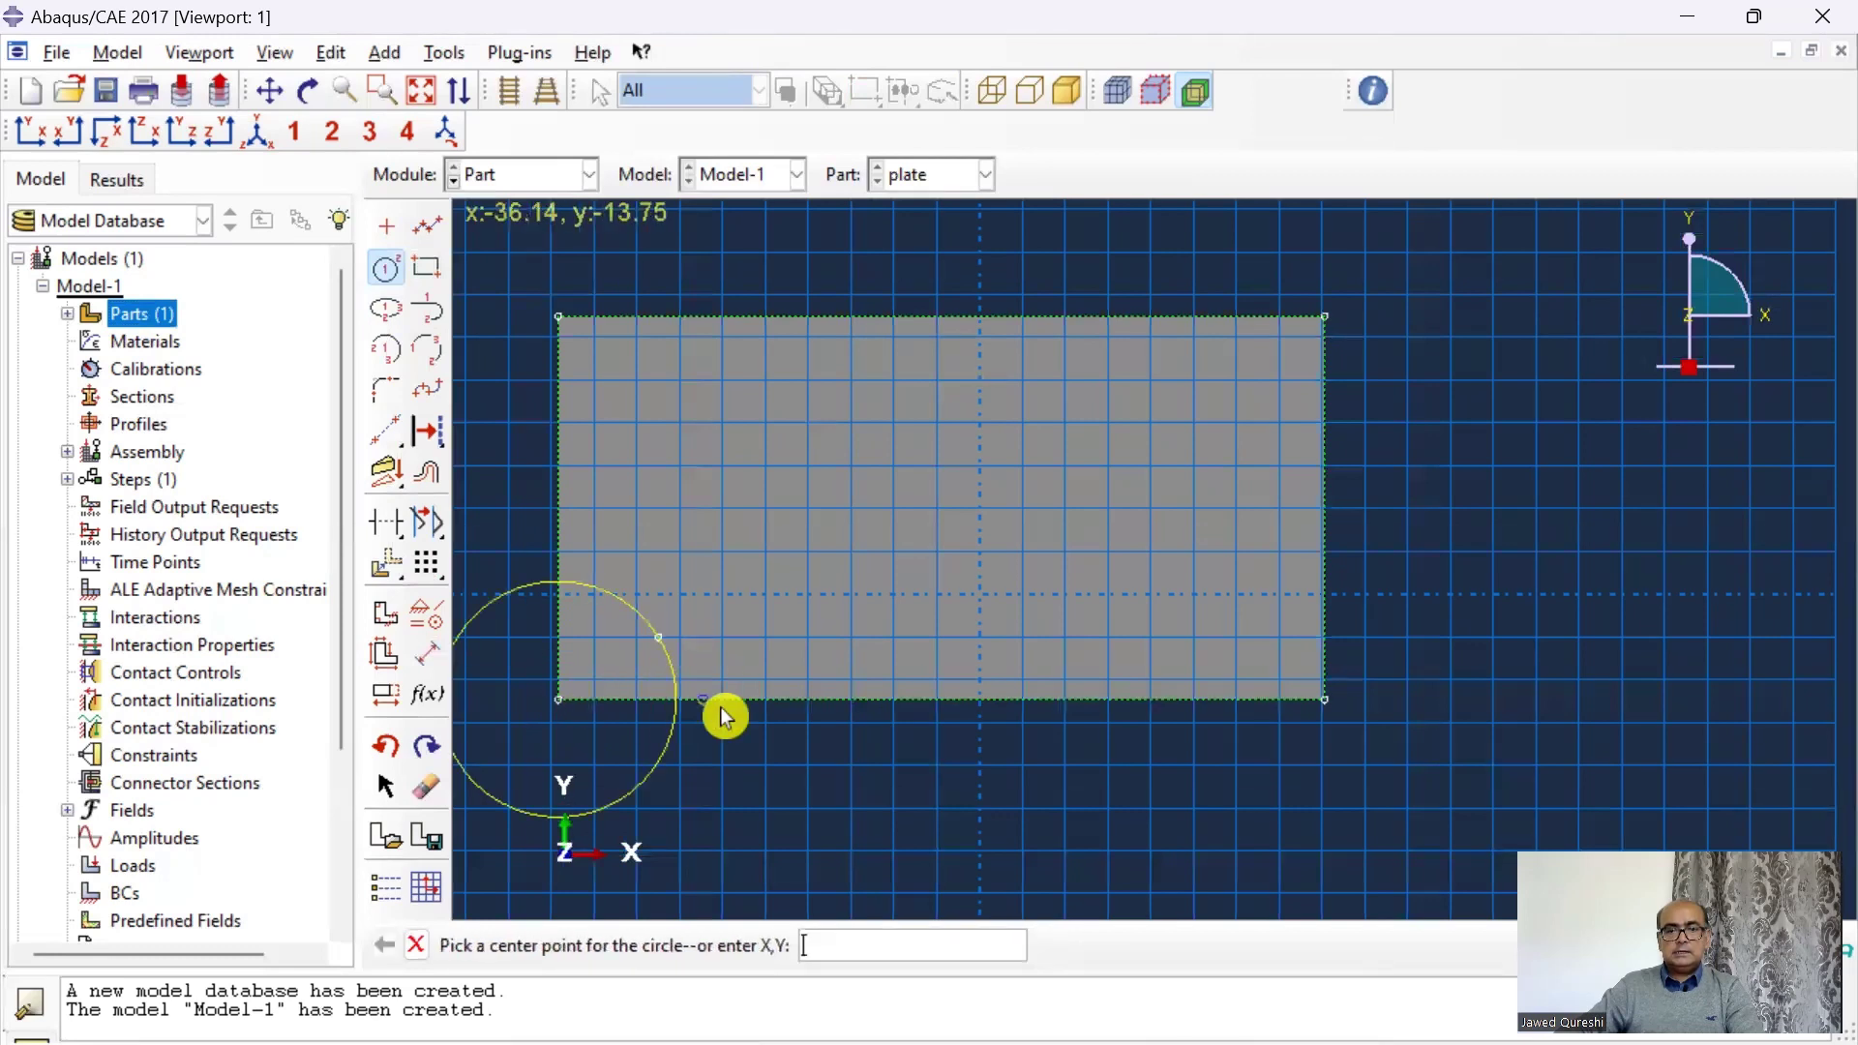
{"action": "right_click", "coordinate": [724, 769]}
{"action": "left_click", "coordinate": [824, 901]}
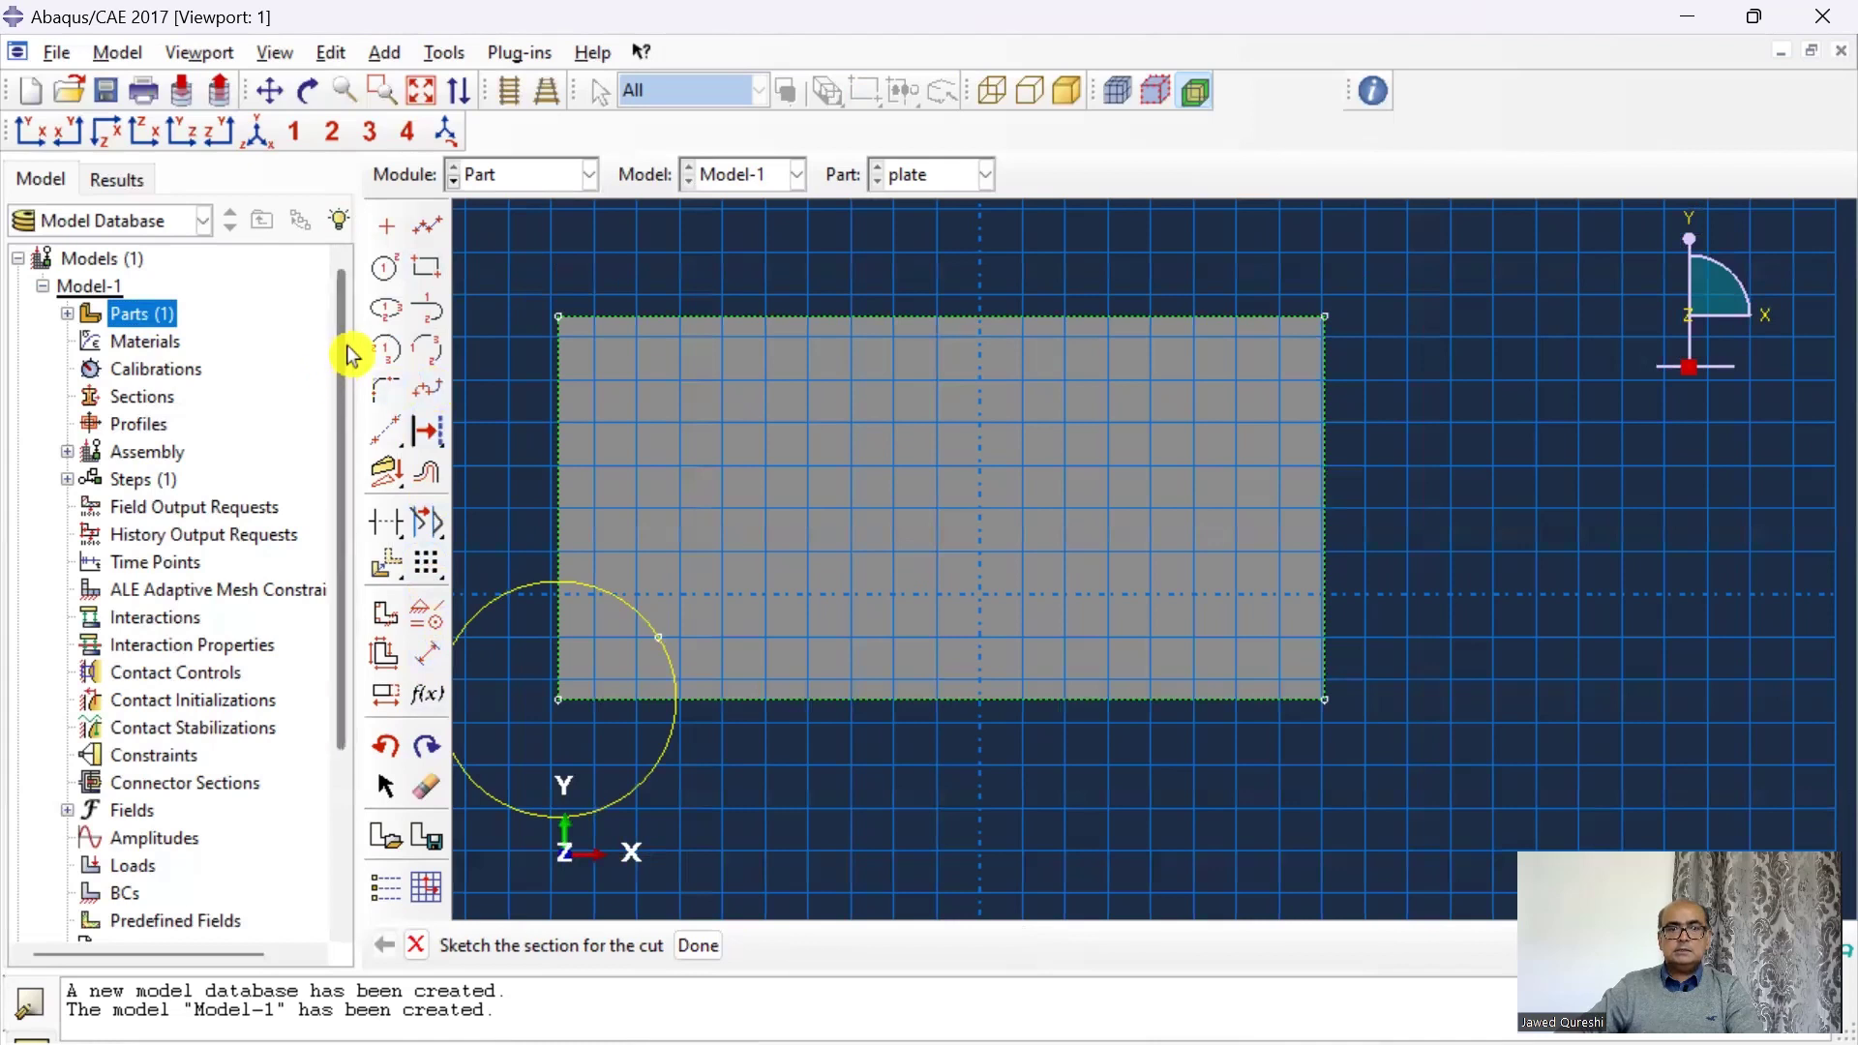
Step: Dimension the circle's radius to 20 and finish the cut sketch
{"action": "left_click", "coordinate": [426, 655]}
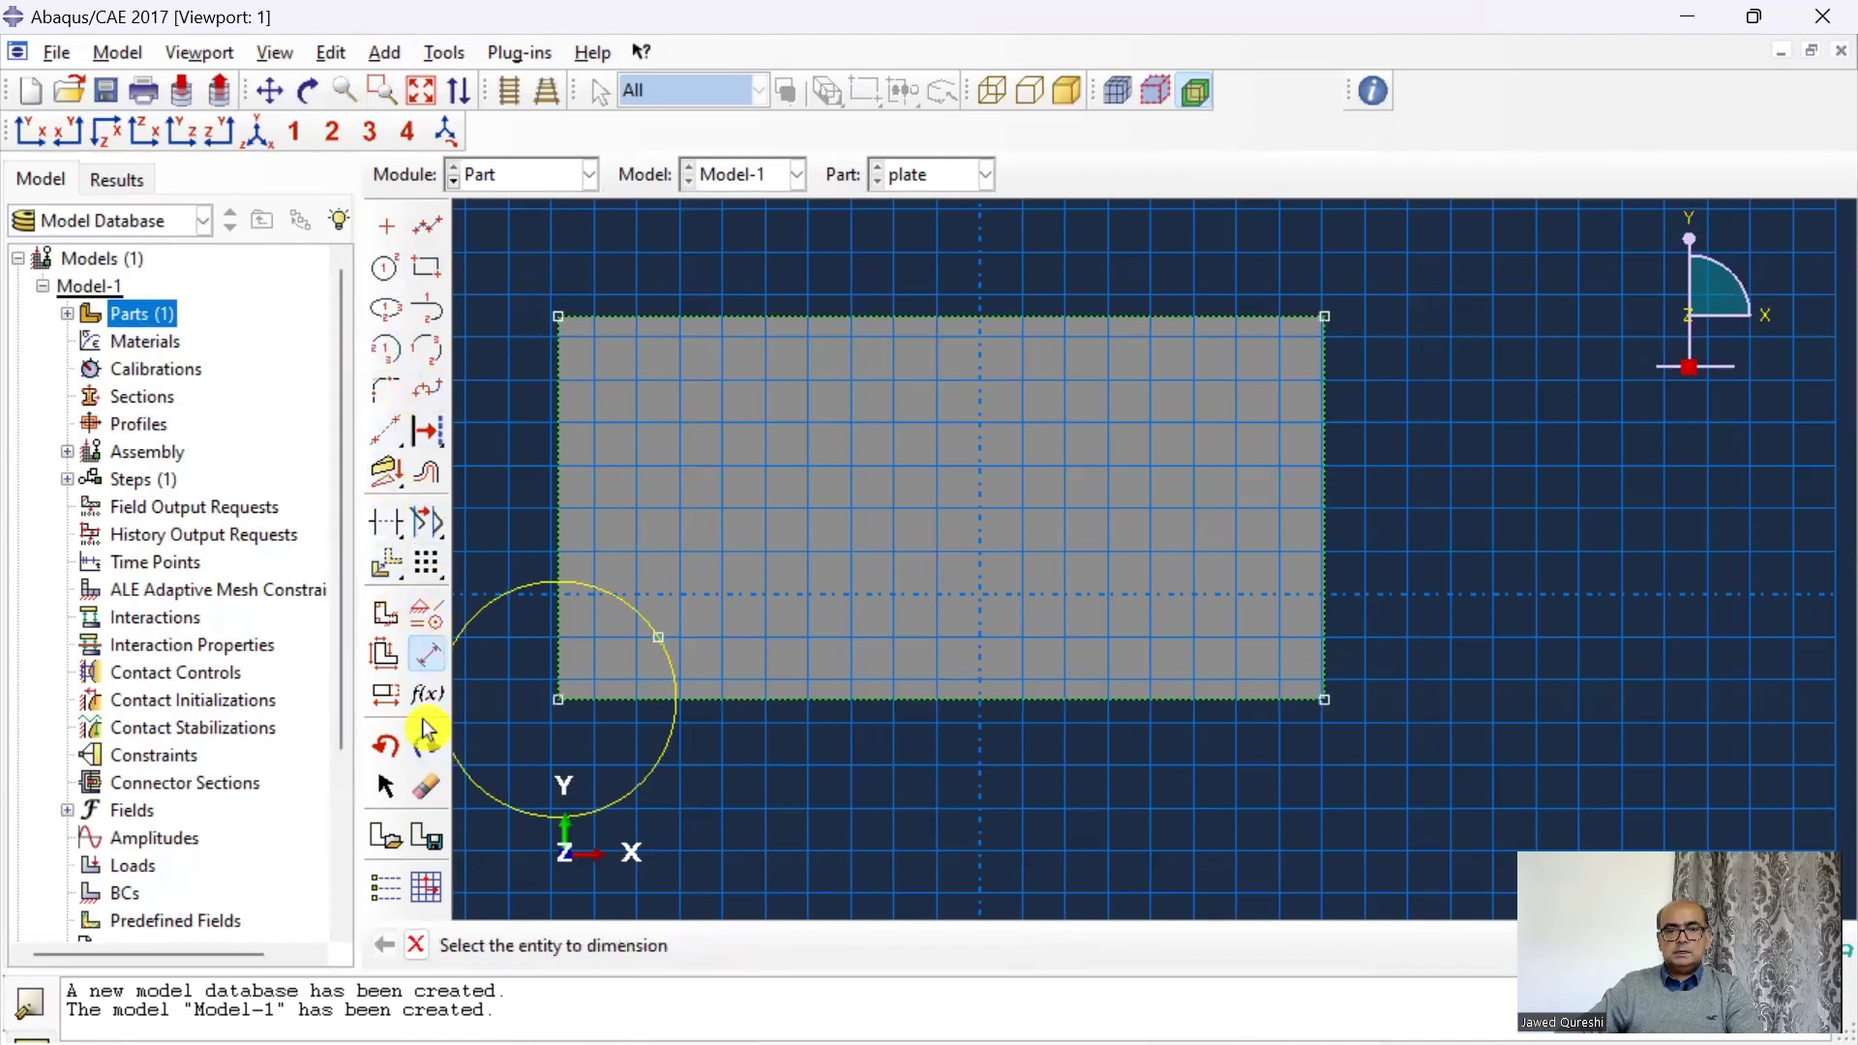
{"action": "left_click", "coordinate": [558, 699]}
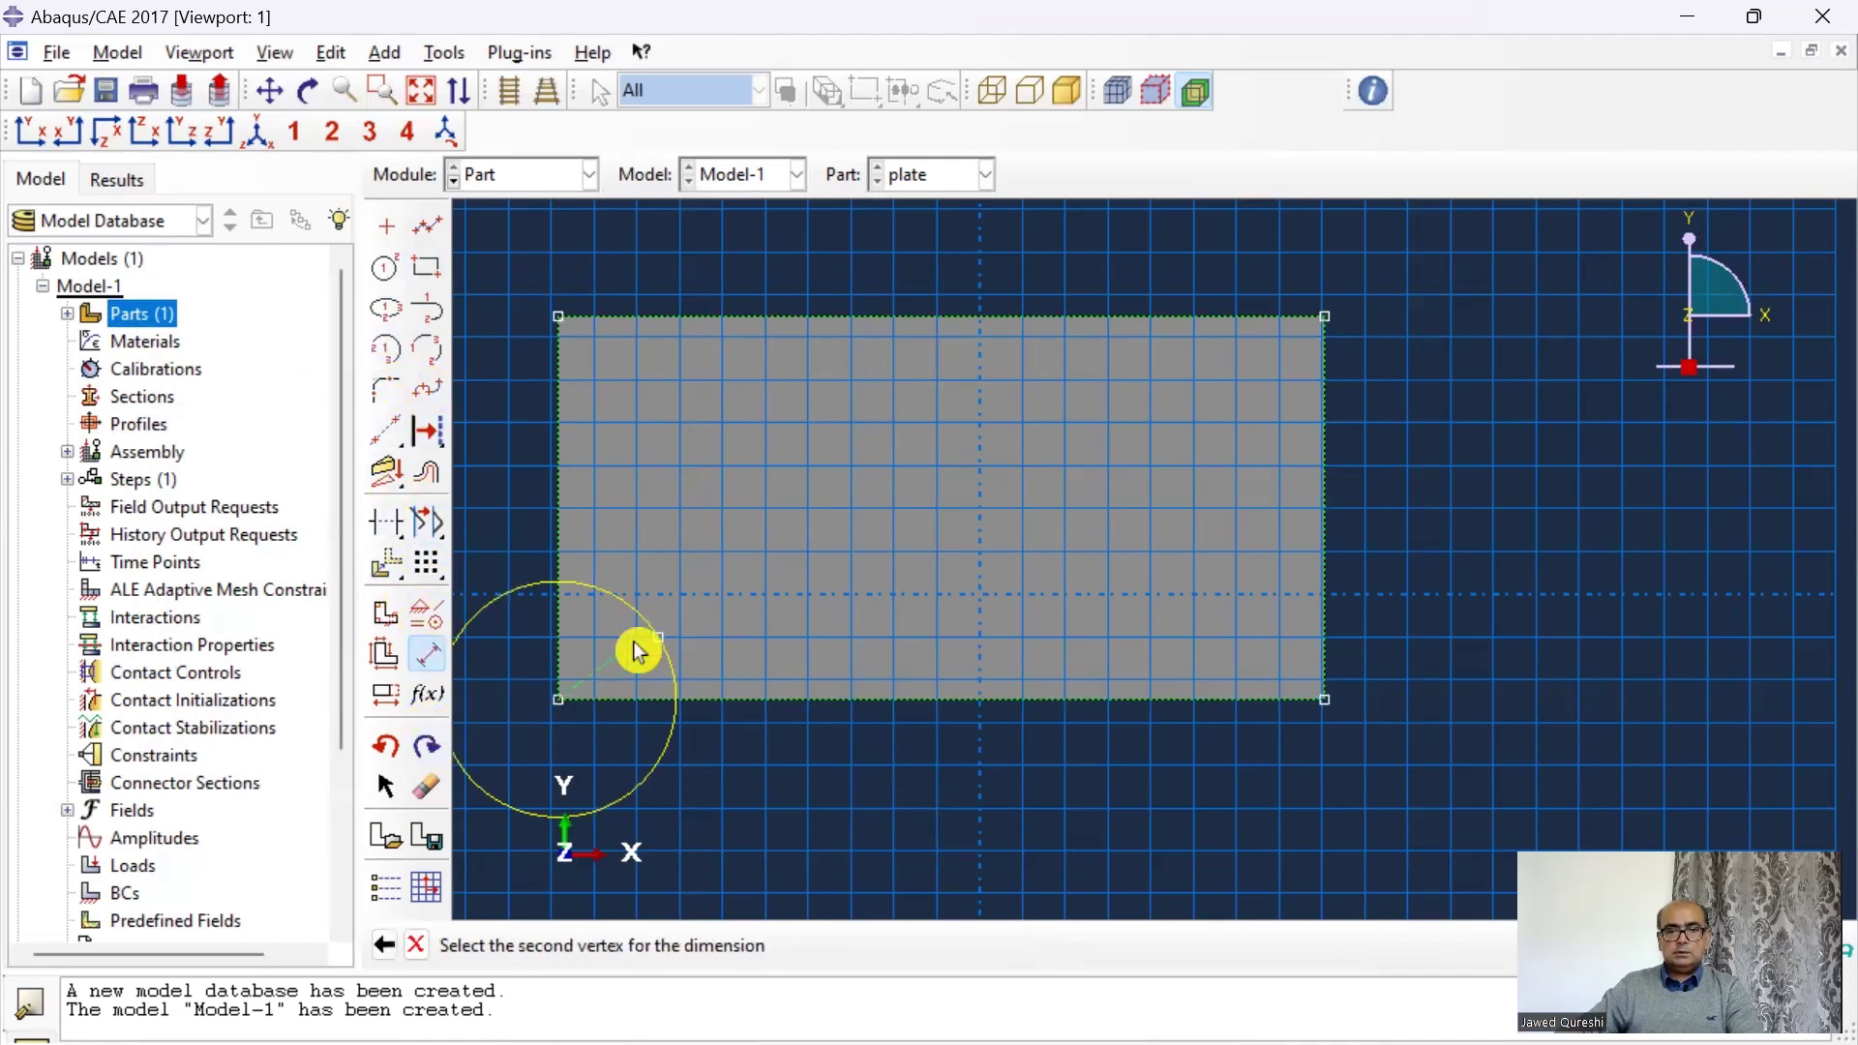
{"action": "left_click", "coordinate": [661, 640]}
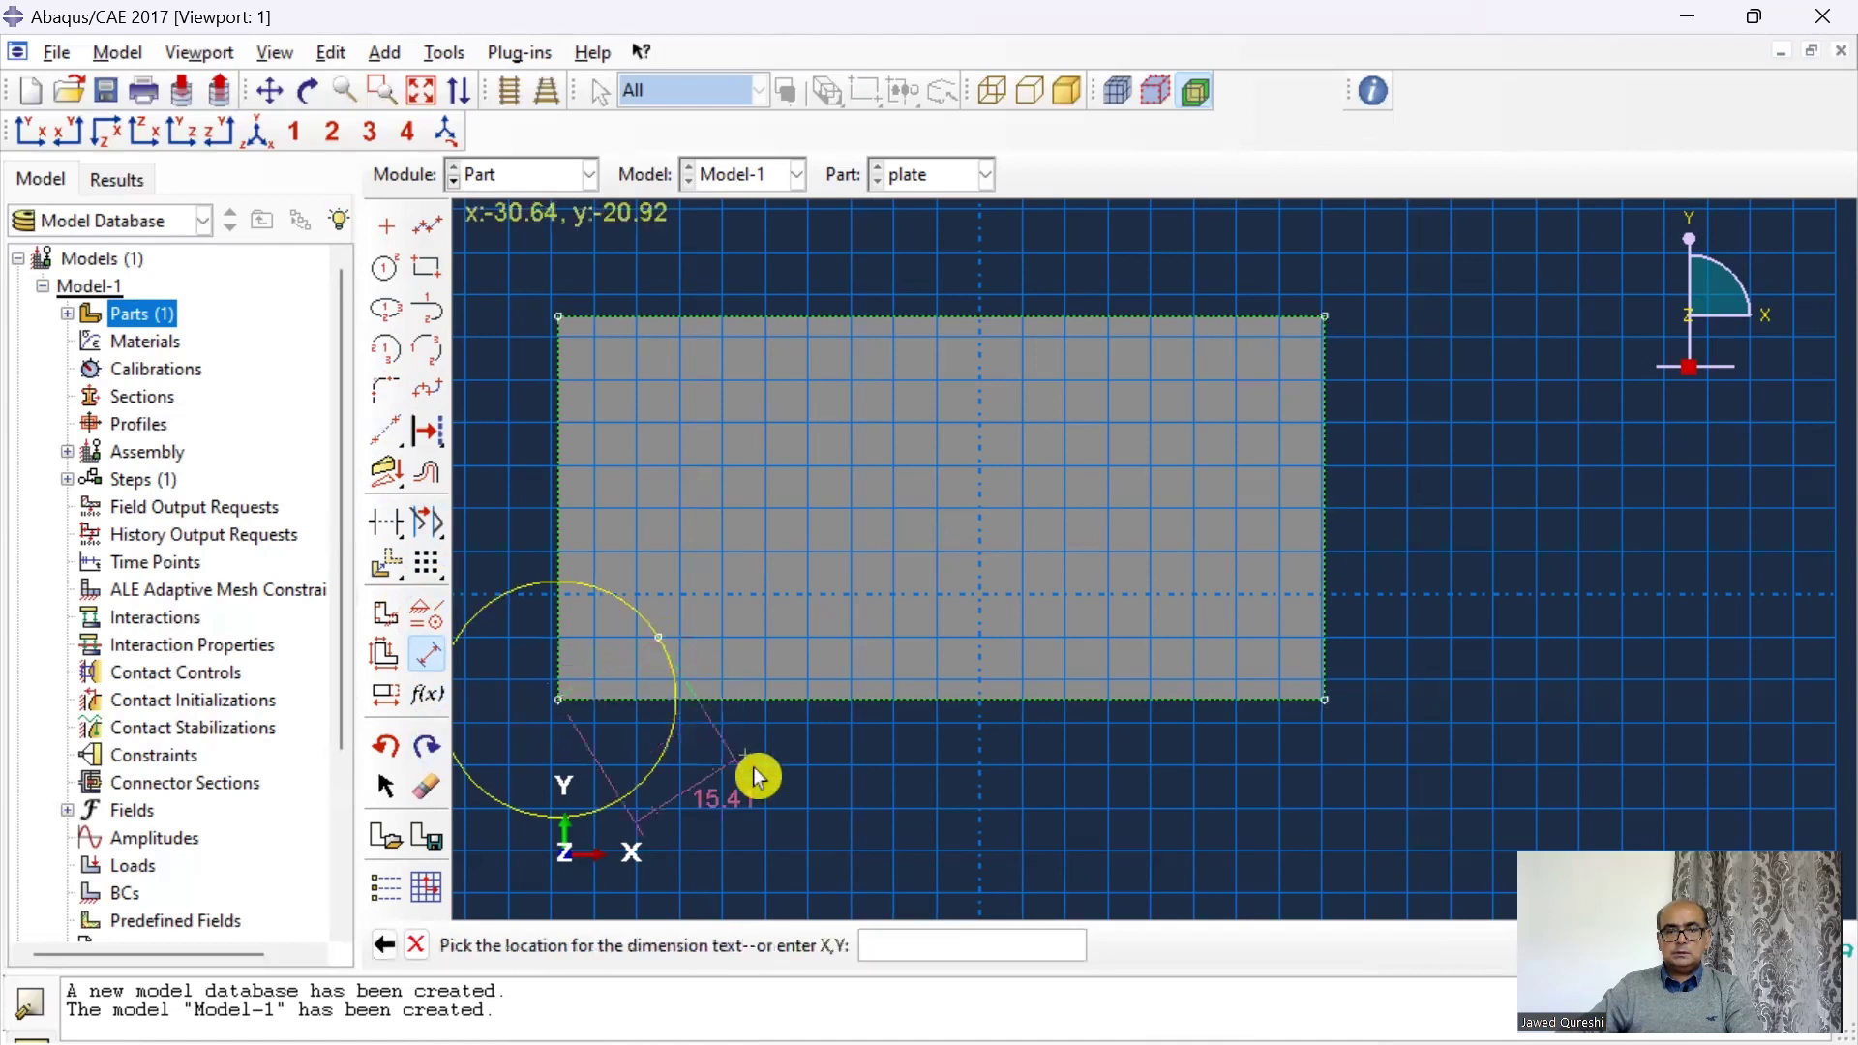
{"action": "left_click", "coordinate": [775, 792]}
{"action": "type", "text": "20"}
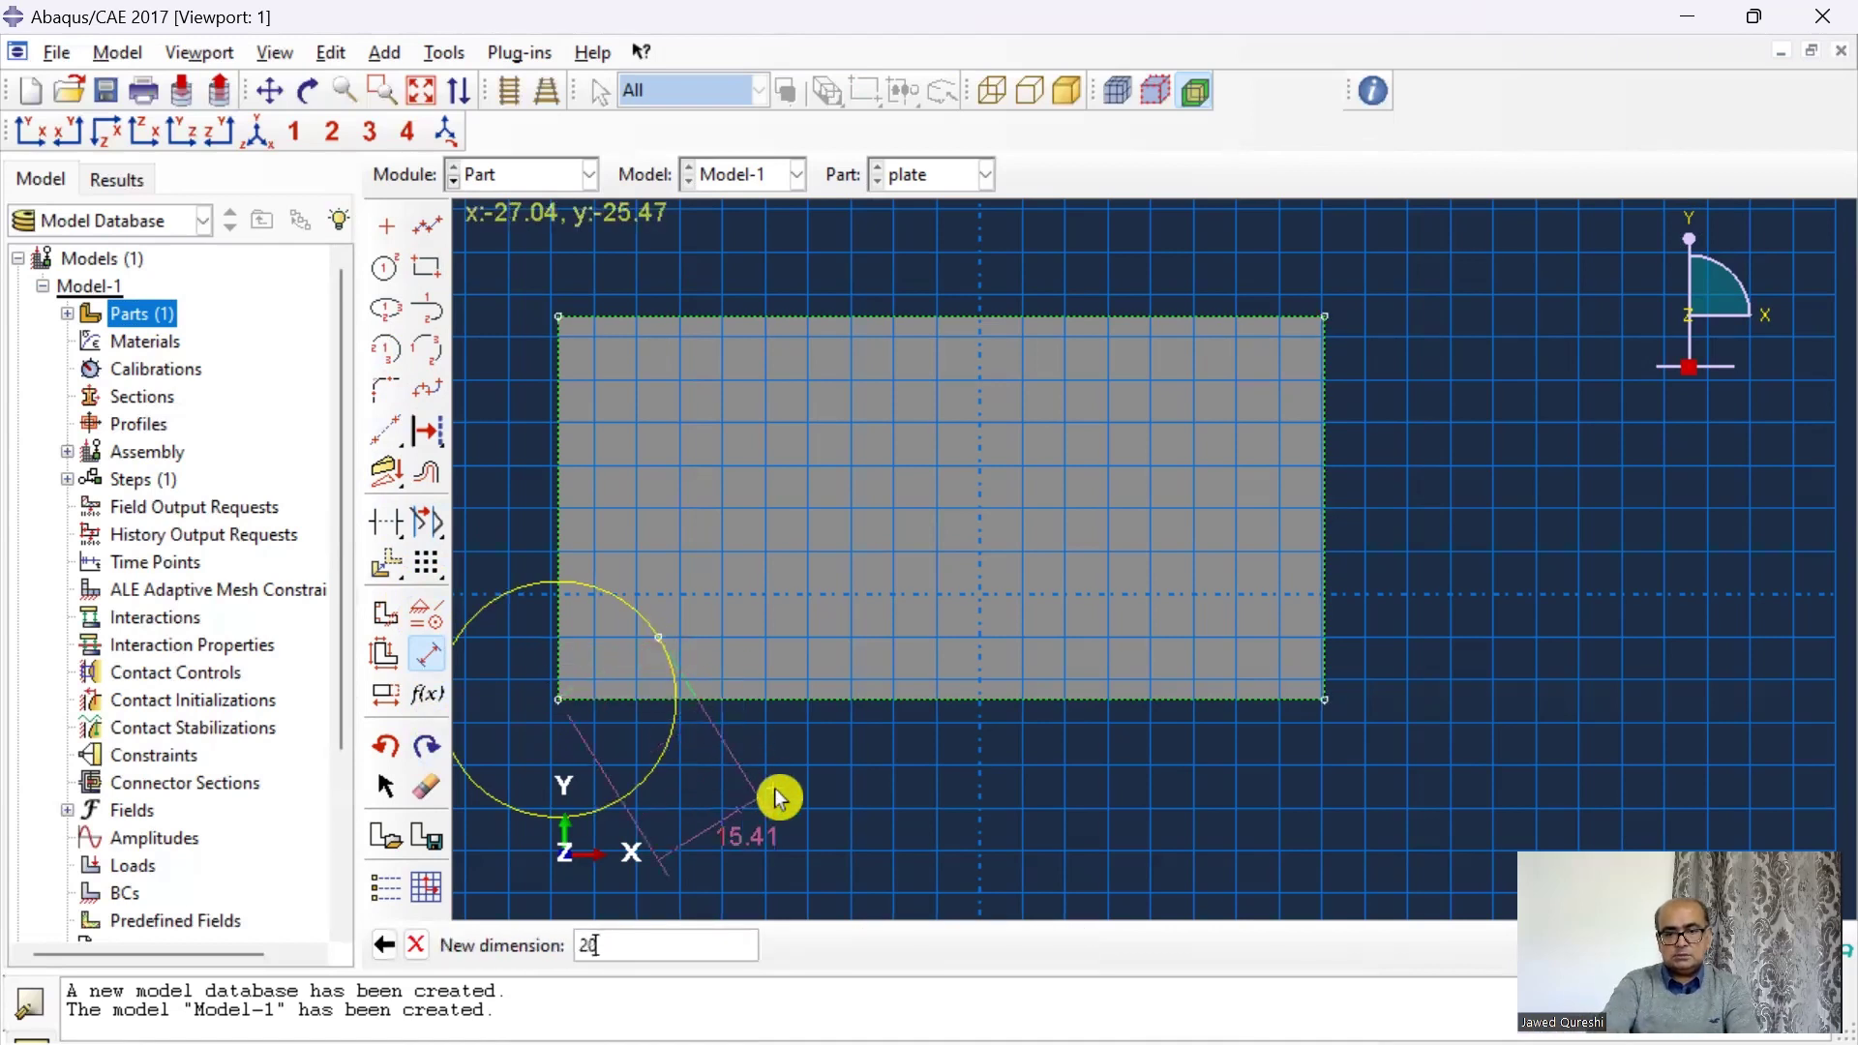
{"action": "key", "text": "Return"}
{"action": "right_click", "coordinate": [897, 765]}
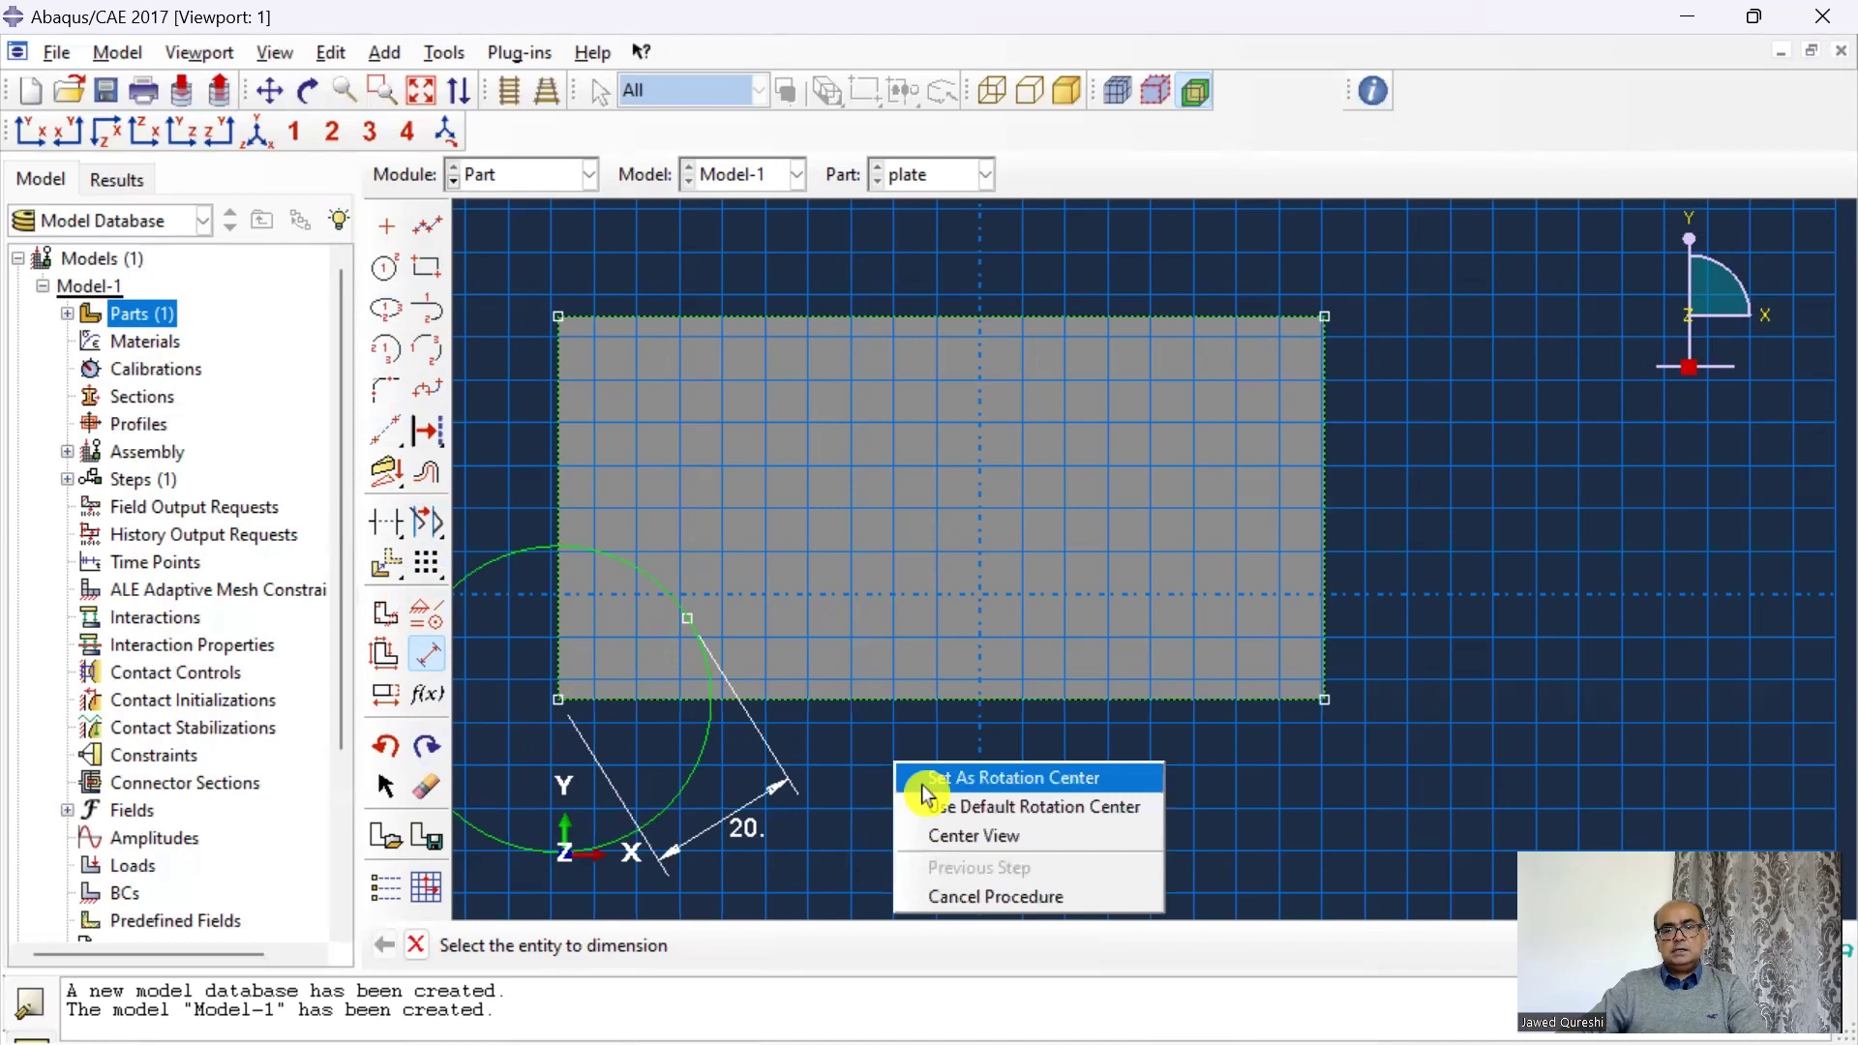
{"action": "left_click", "coordinate": [946, 897]}
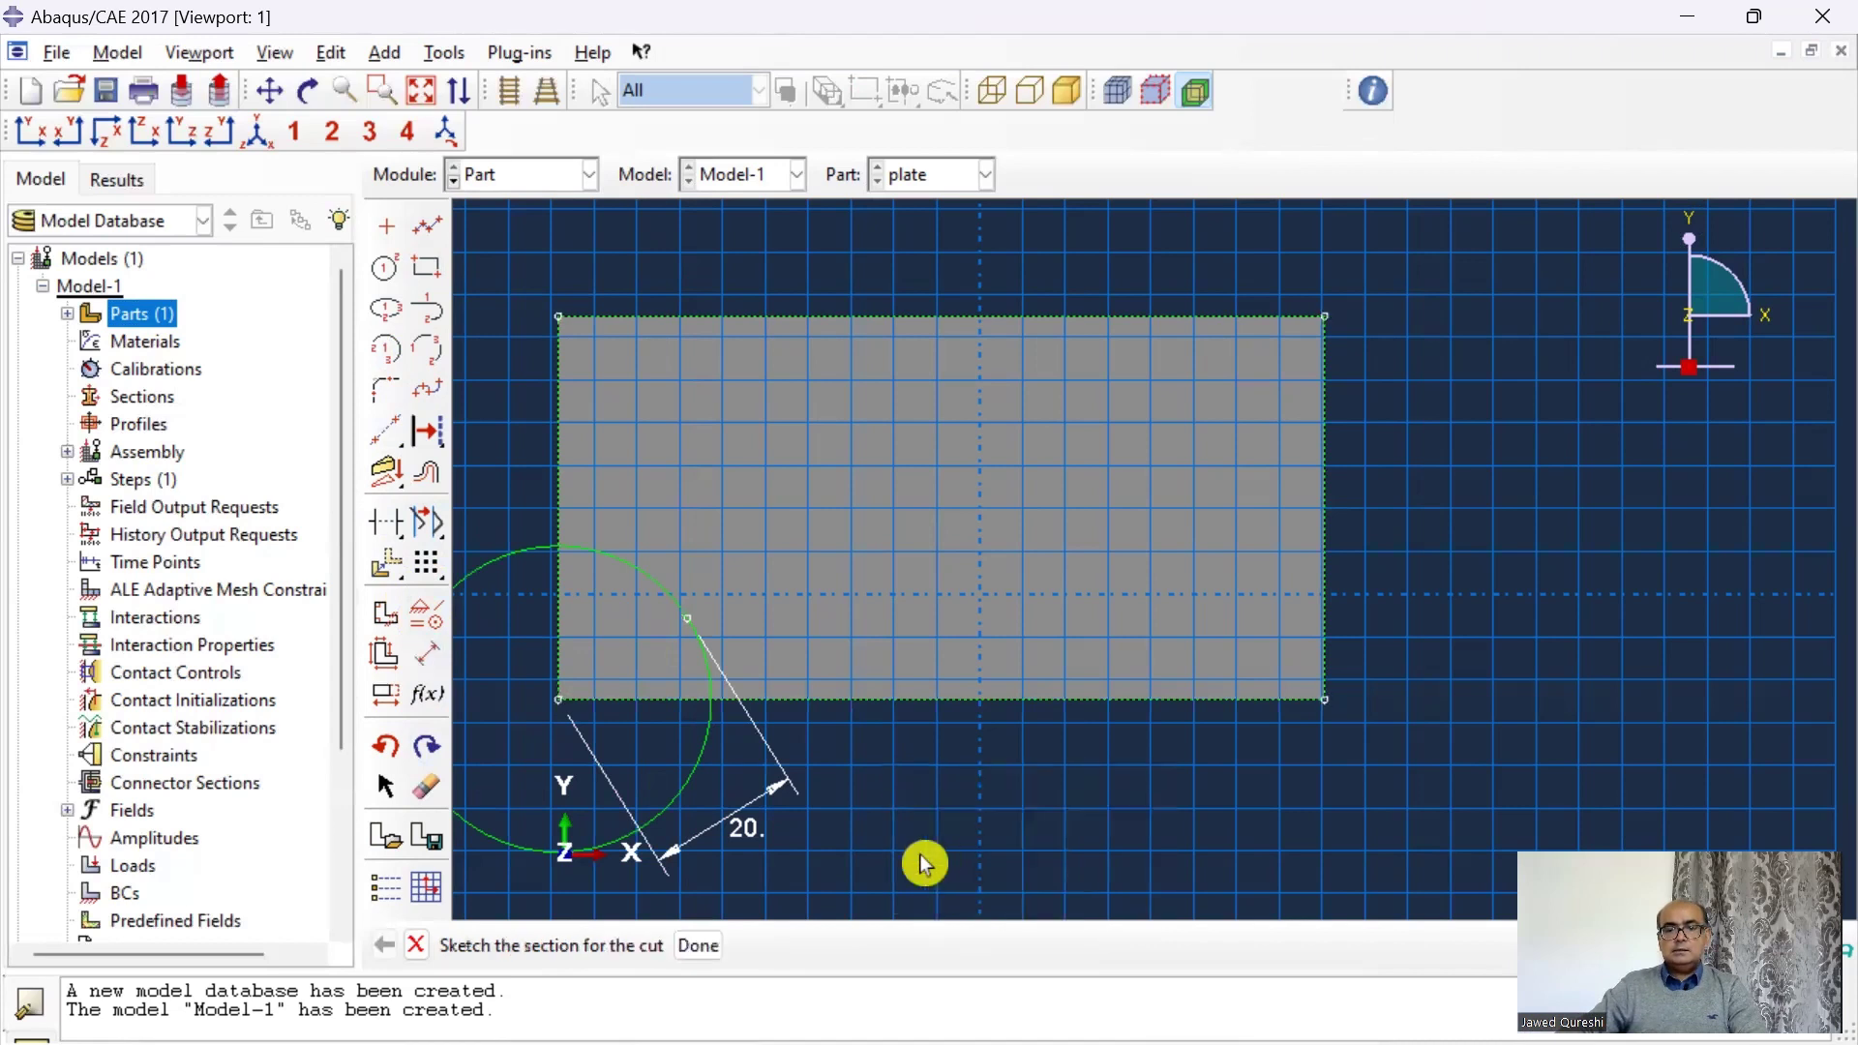
{"action": "left_click", "coordinate": [699, 947]}
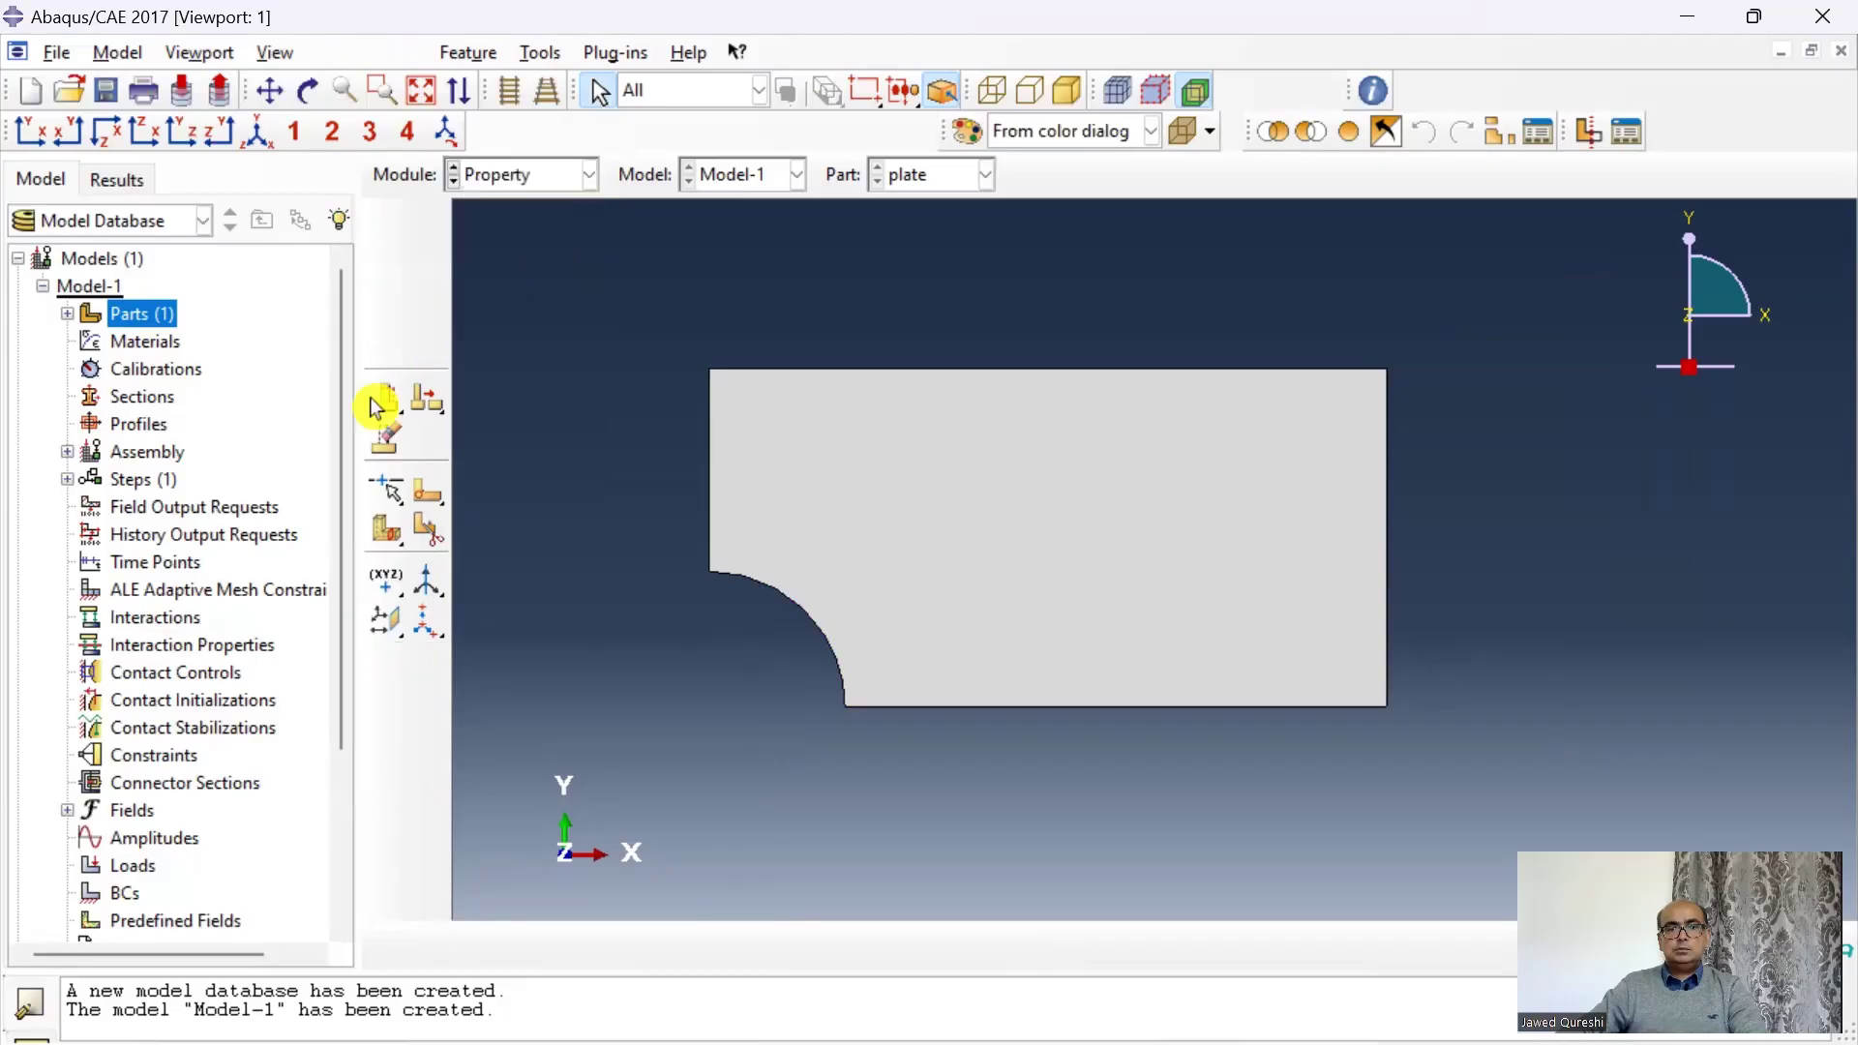
Step: Create material 'steel' with elastic Young's modulus 200000 and Poisson's ratio 0.3
{"action": "double_click", "coordinate": [144, 343]}
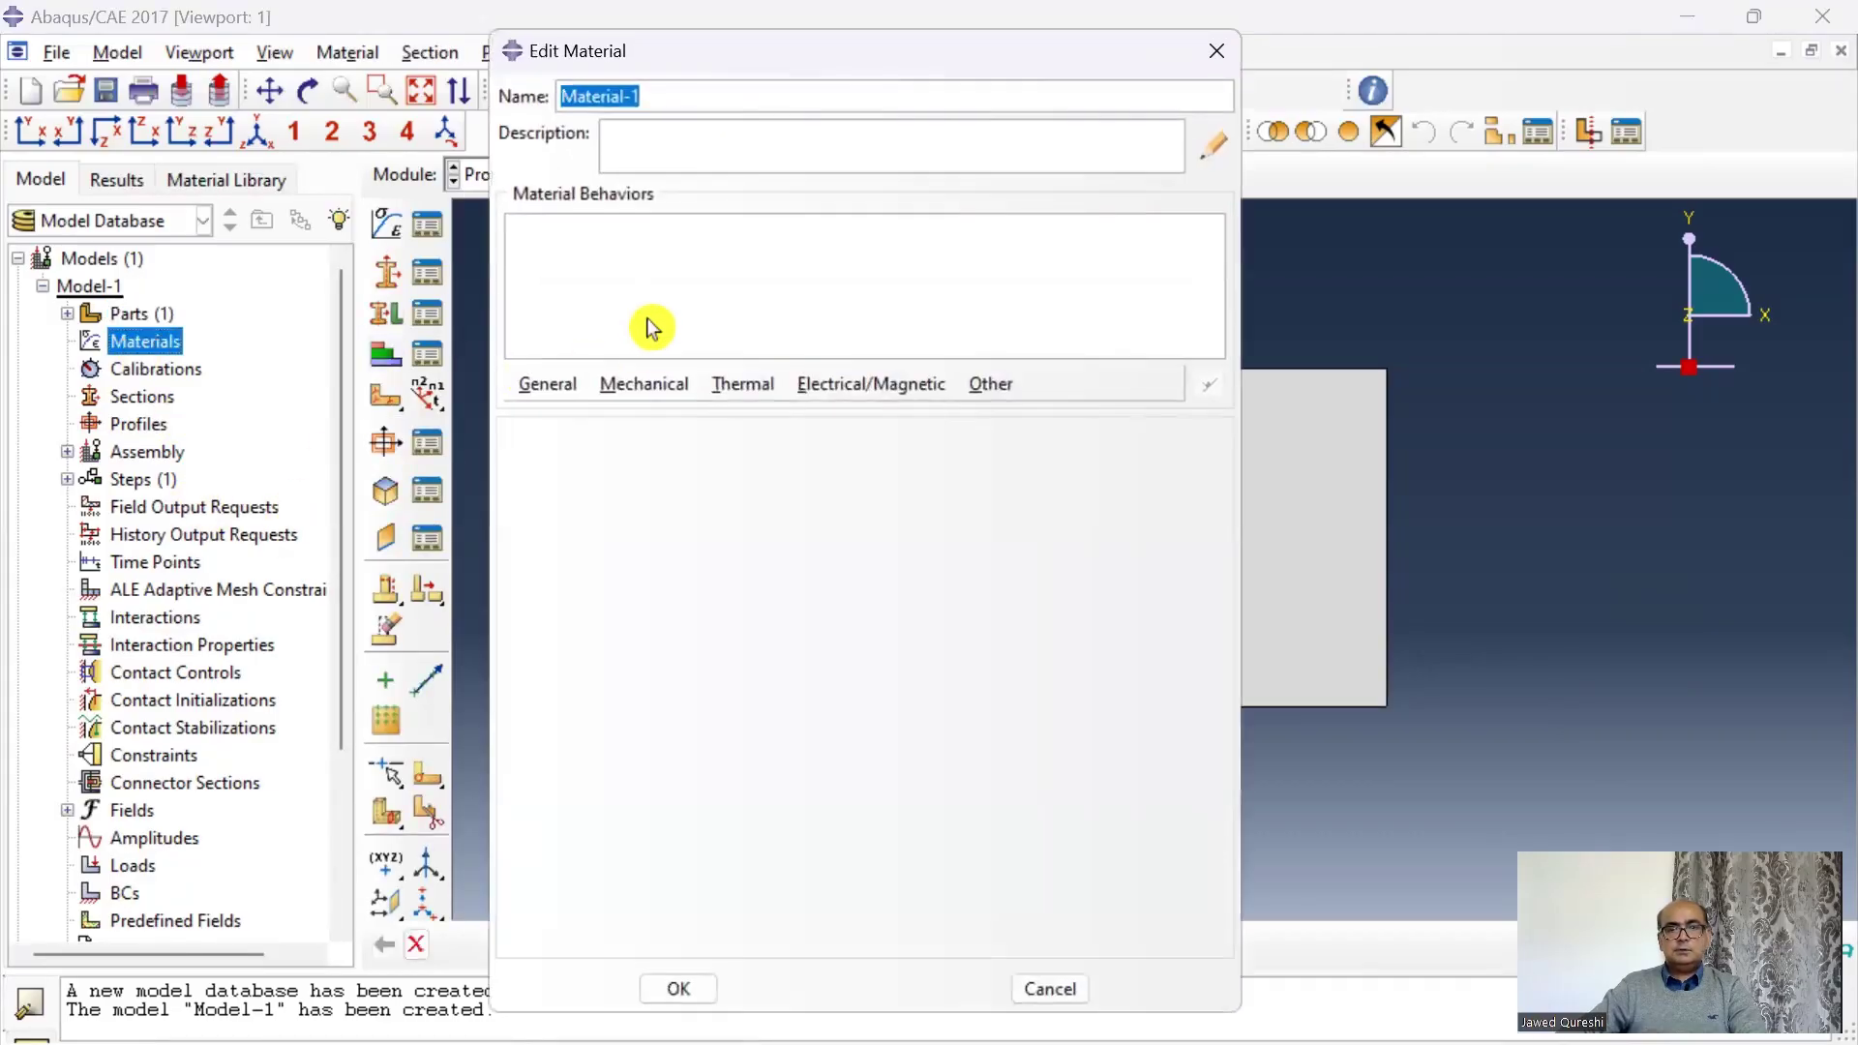
{"action": "type", "text": "steel"}
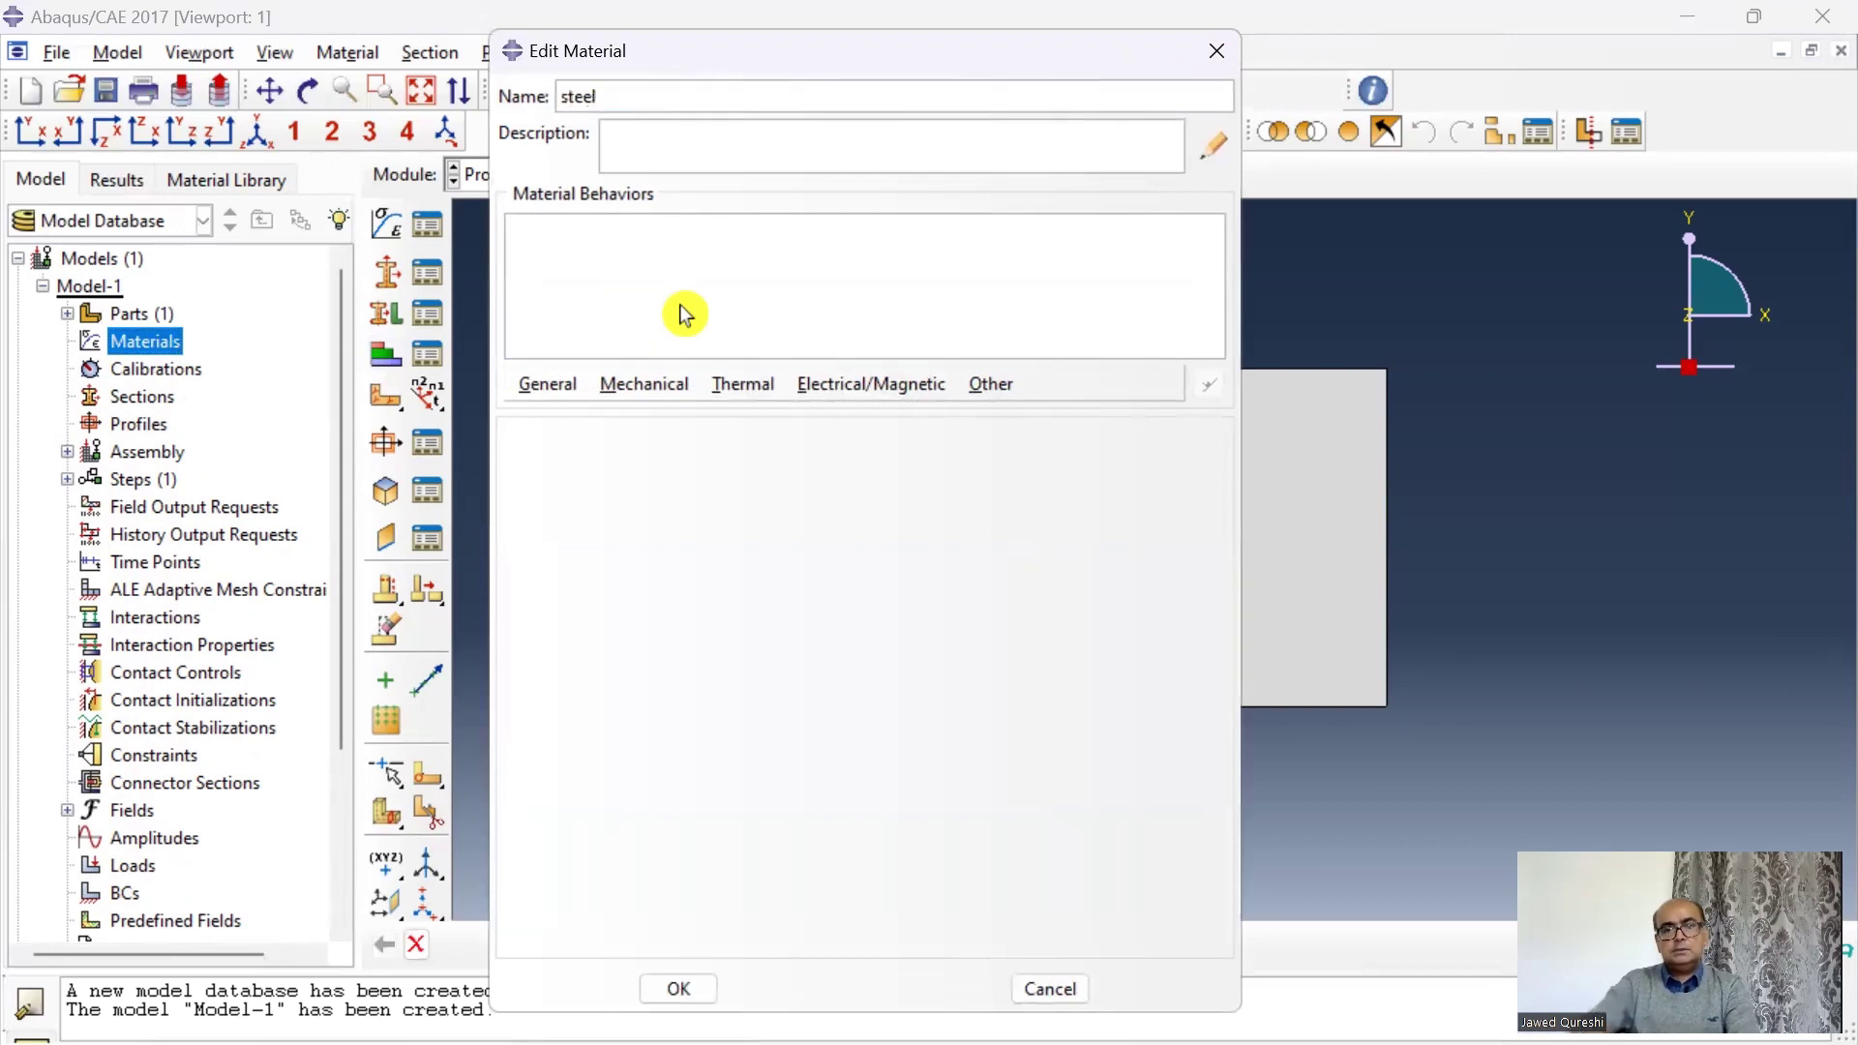
{"action": "left_click", "coordinate": [677, 384]}
{"action": "mouse_move", "coordinate": [743, 385]}
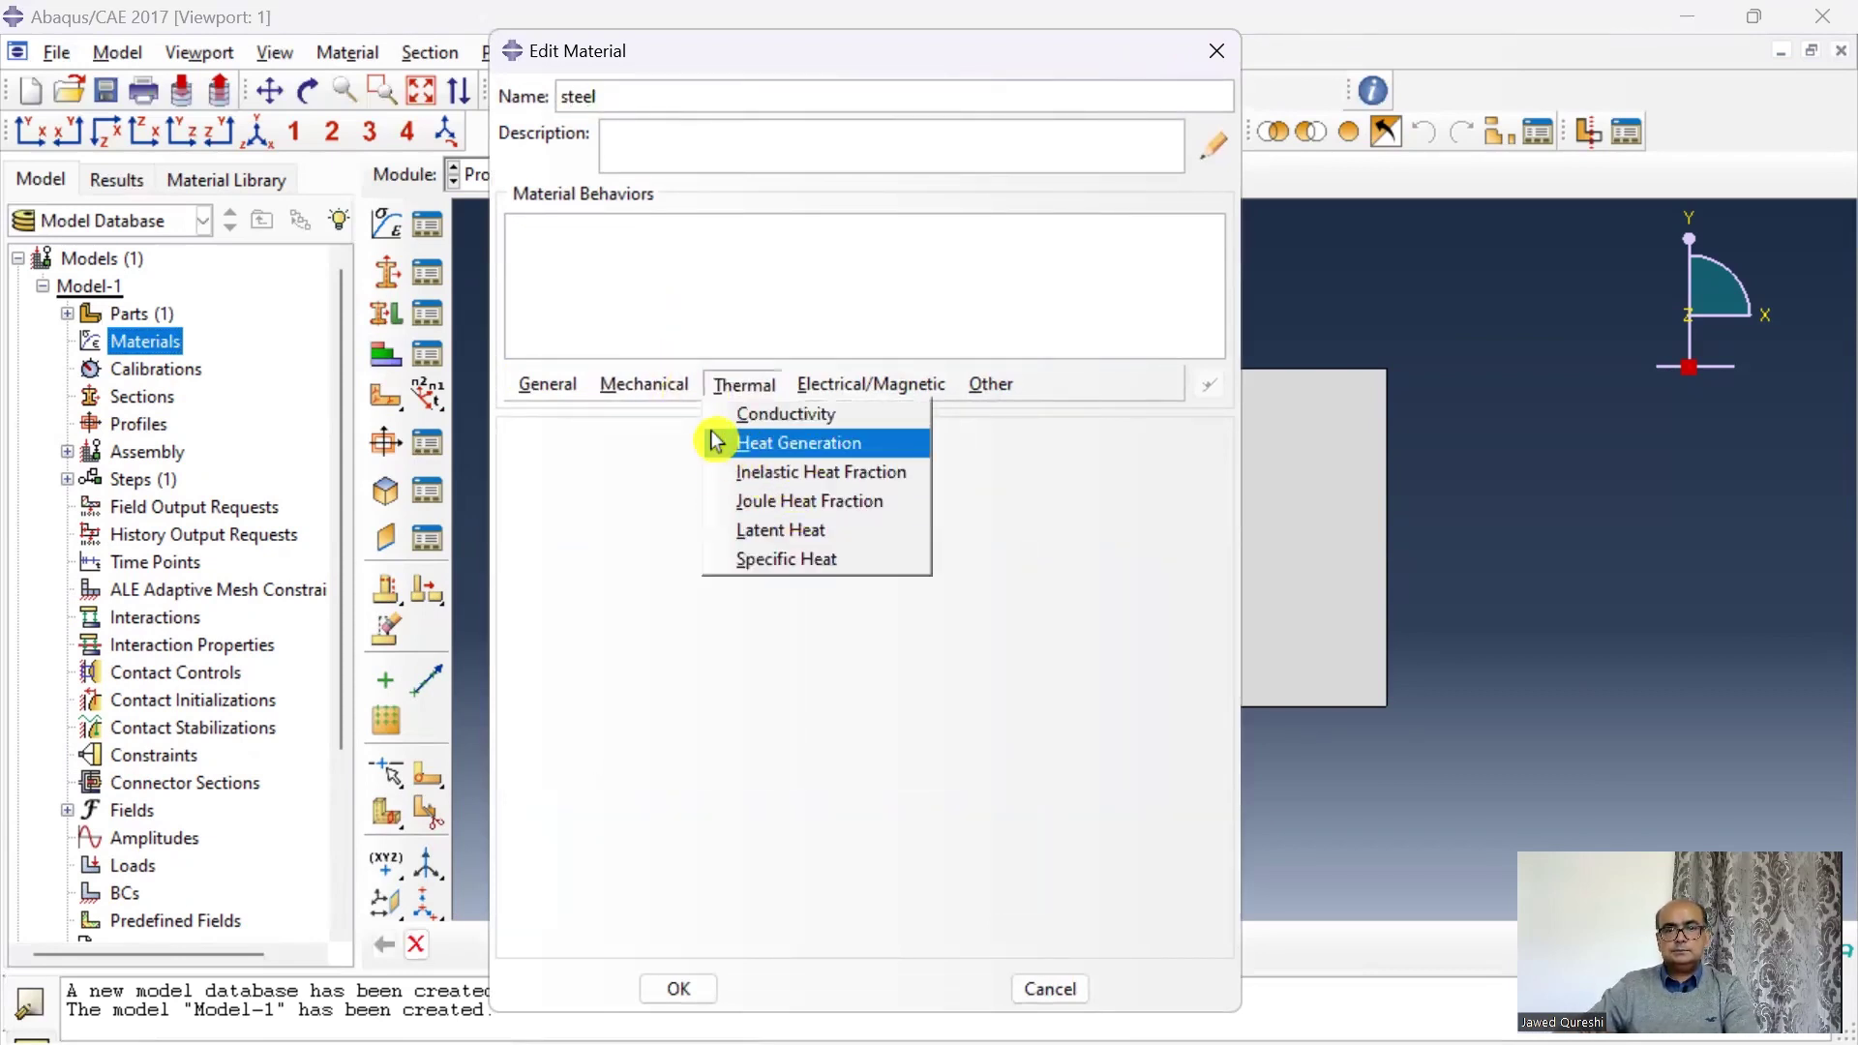
{"action": "left_click", "coordinate": [1016, 414]}
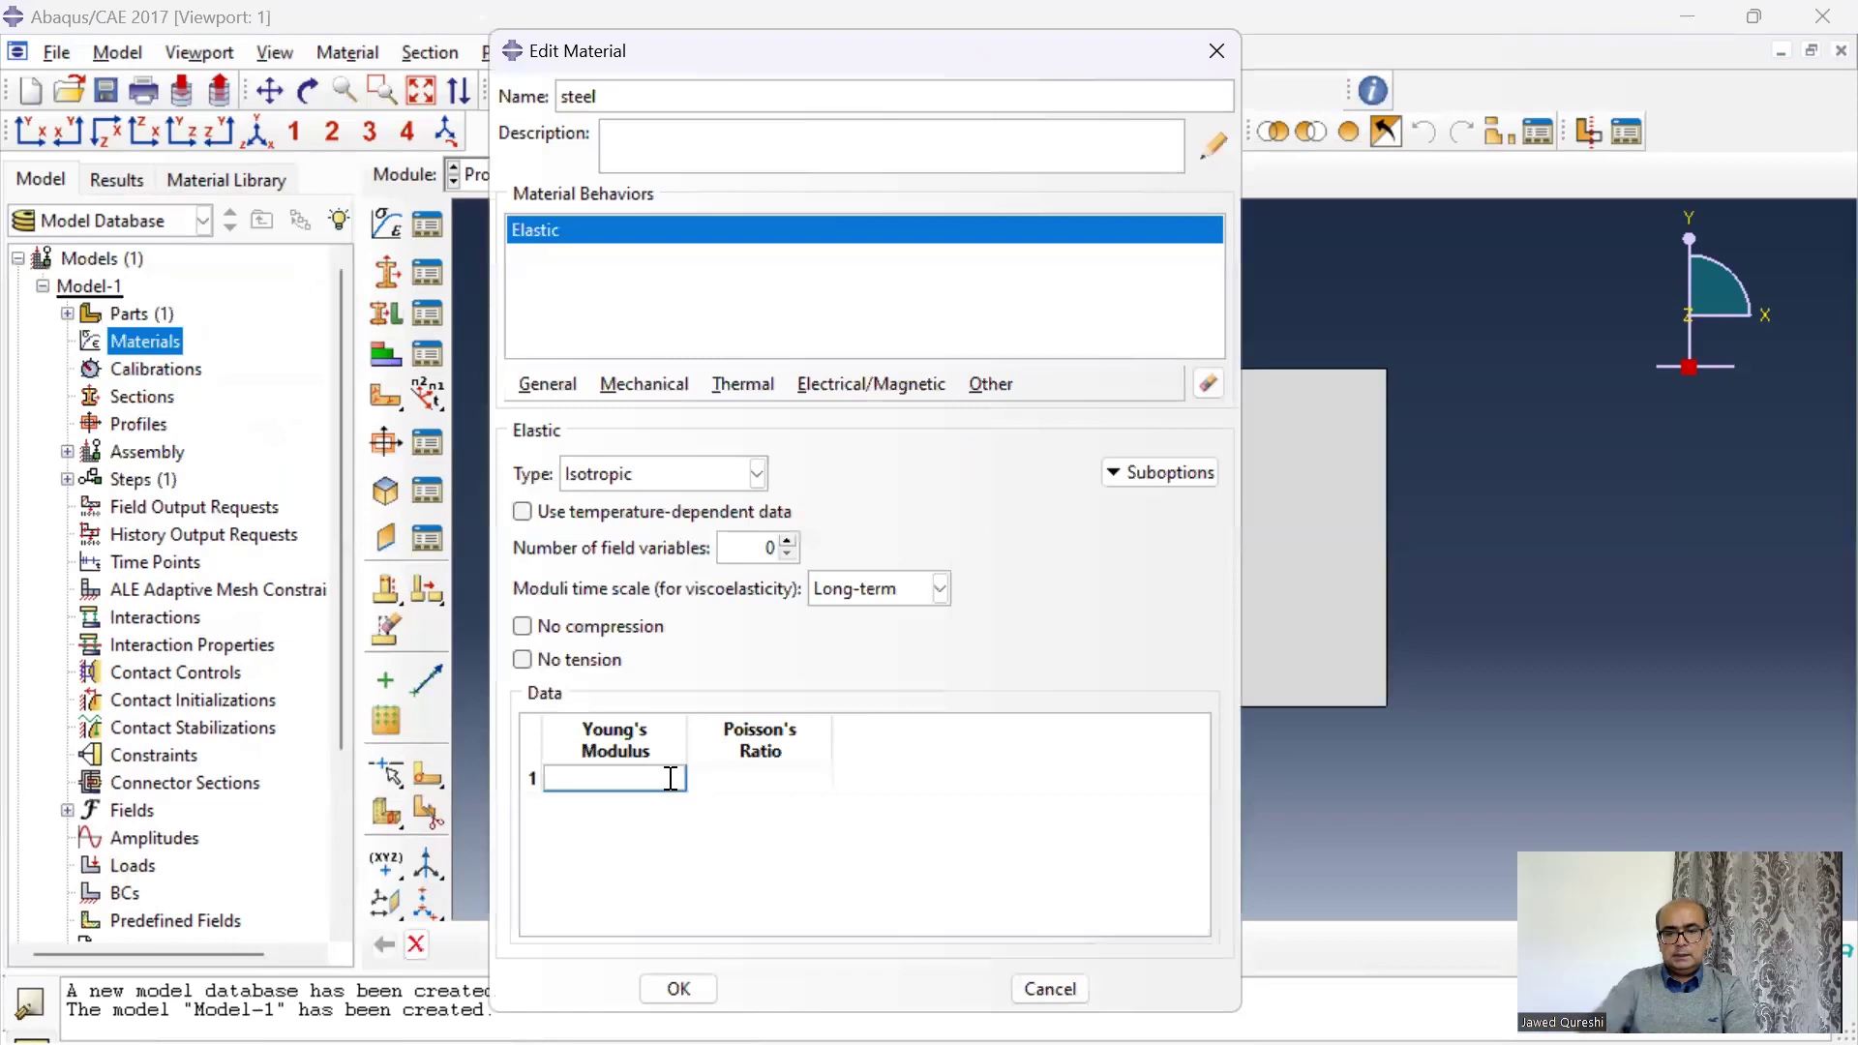
{"action": "type", "text": "200000"}
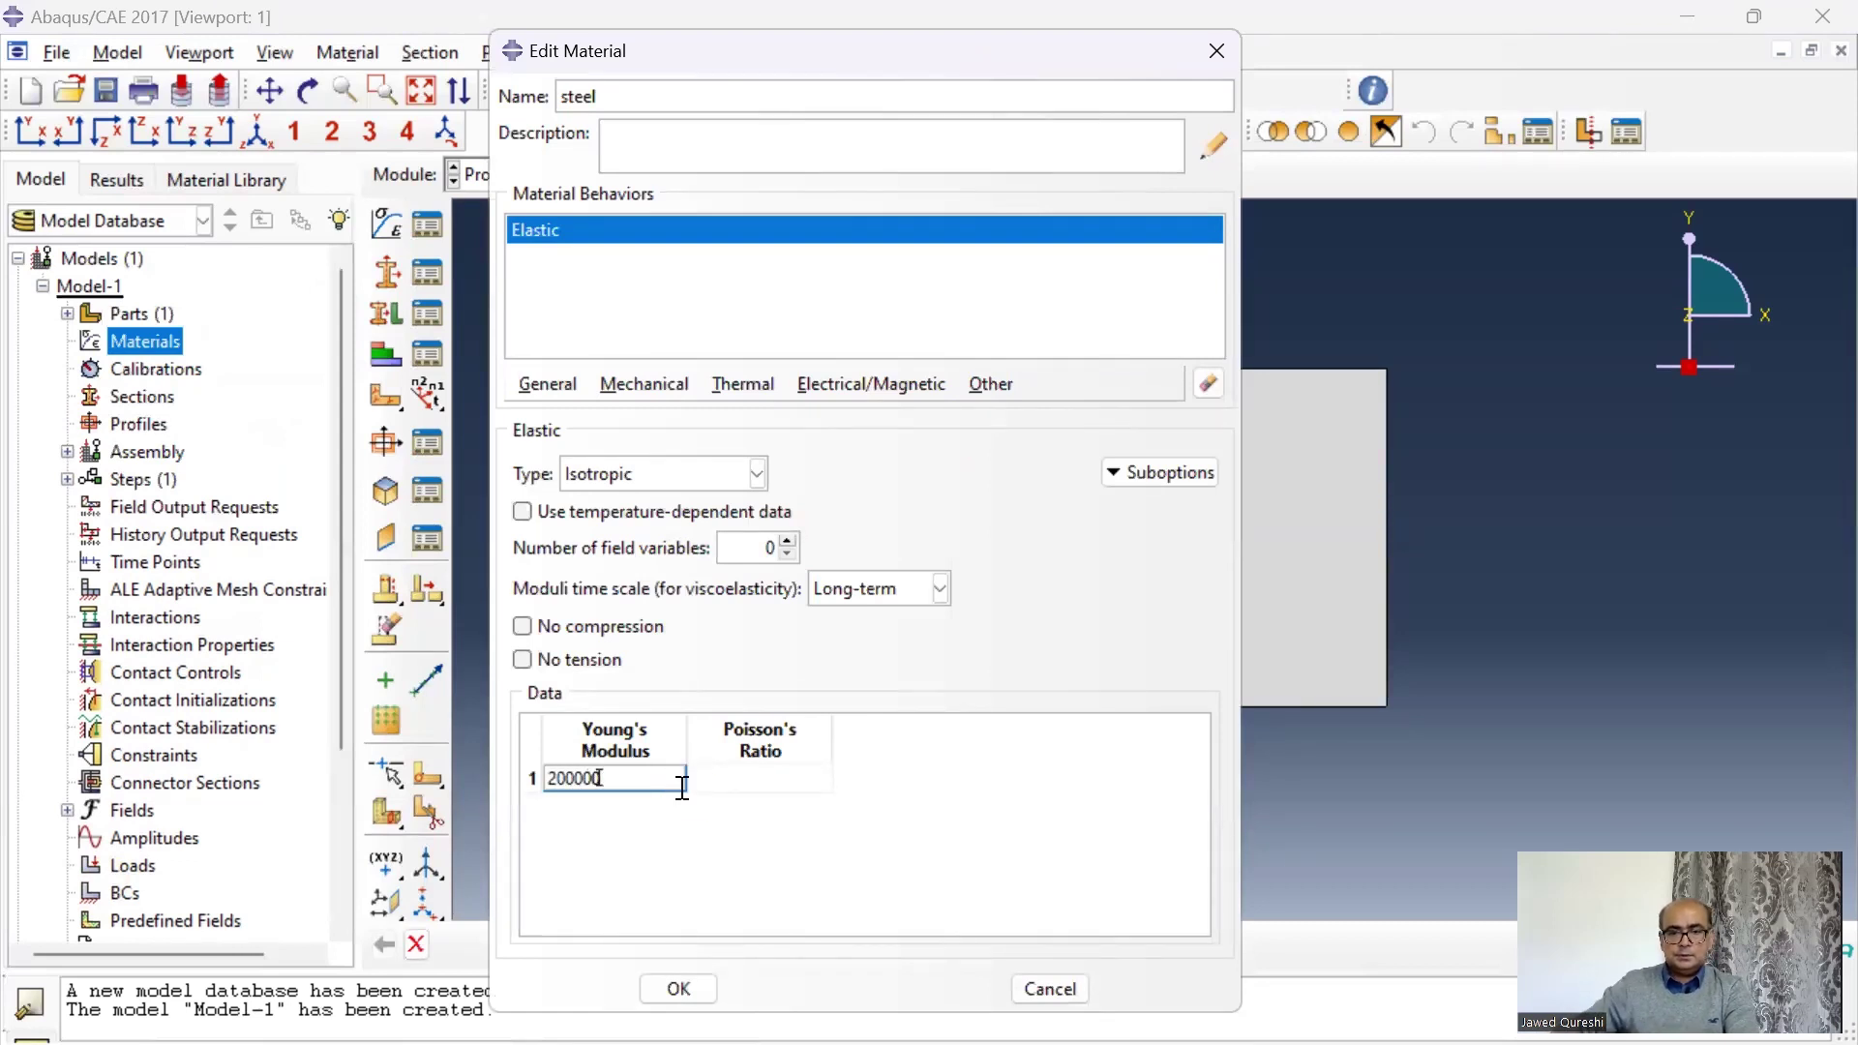
{"action": "left_click", "coordinate": [700, 782]}
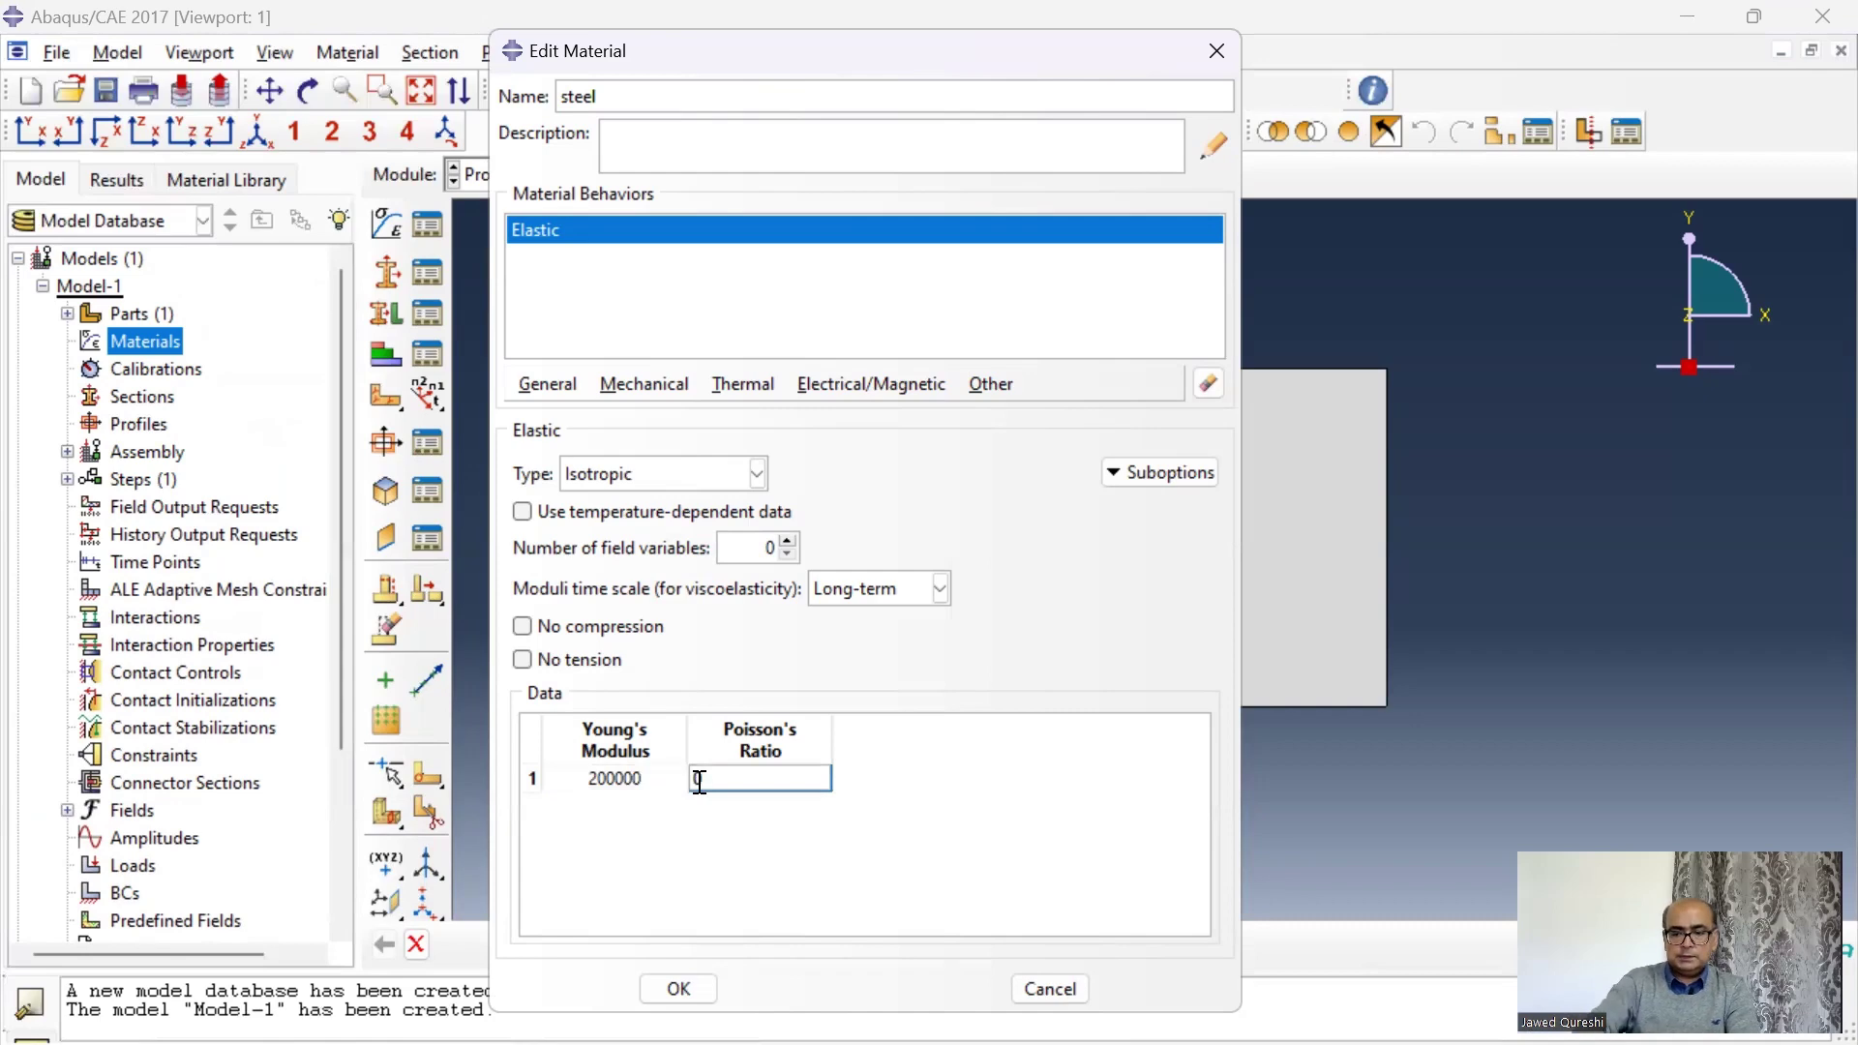
{"action": "type", "text": "0.3"}
{"action": "left_click", "coordinate": [682, 991]}
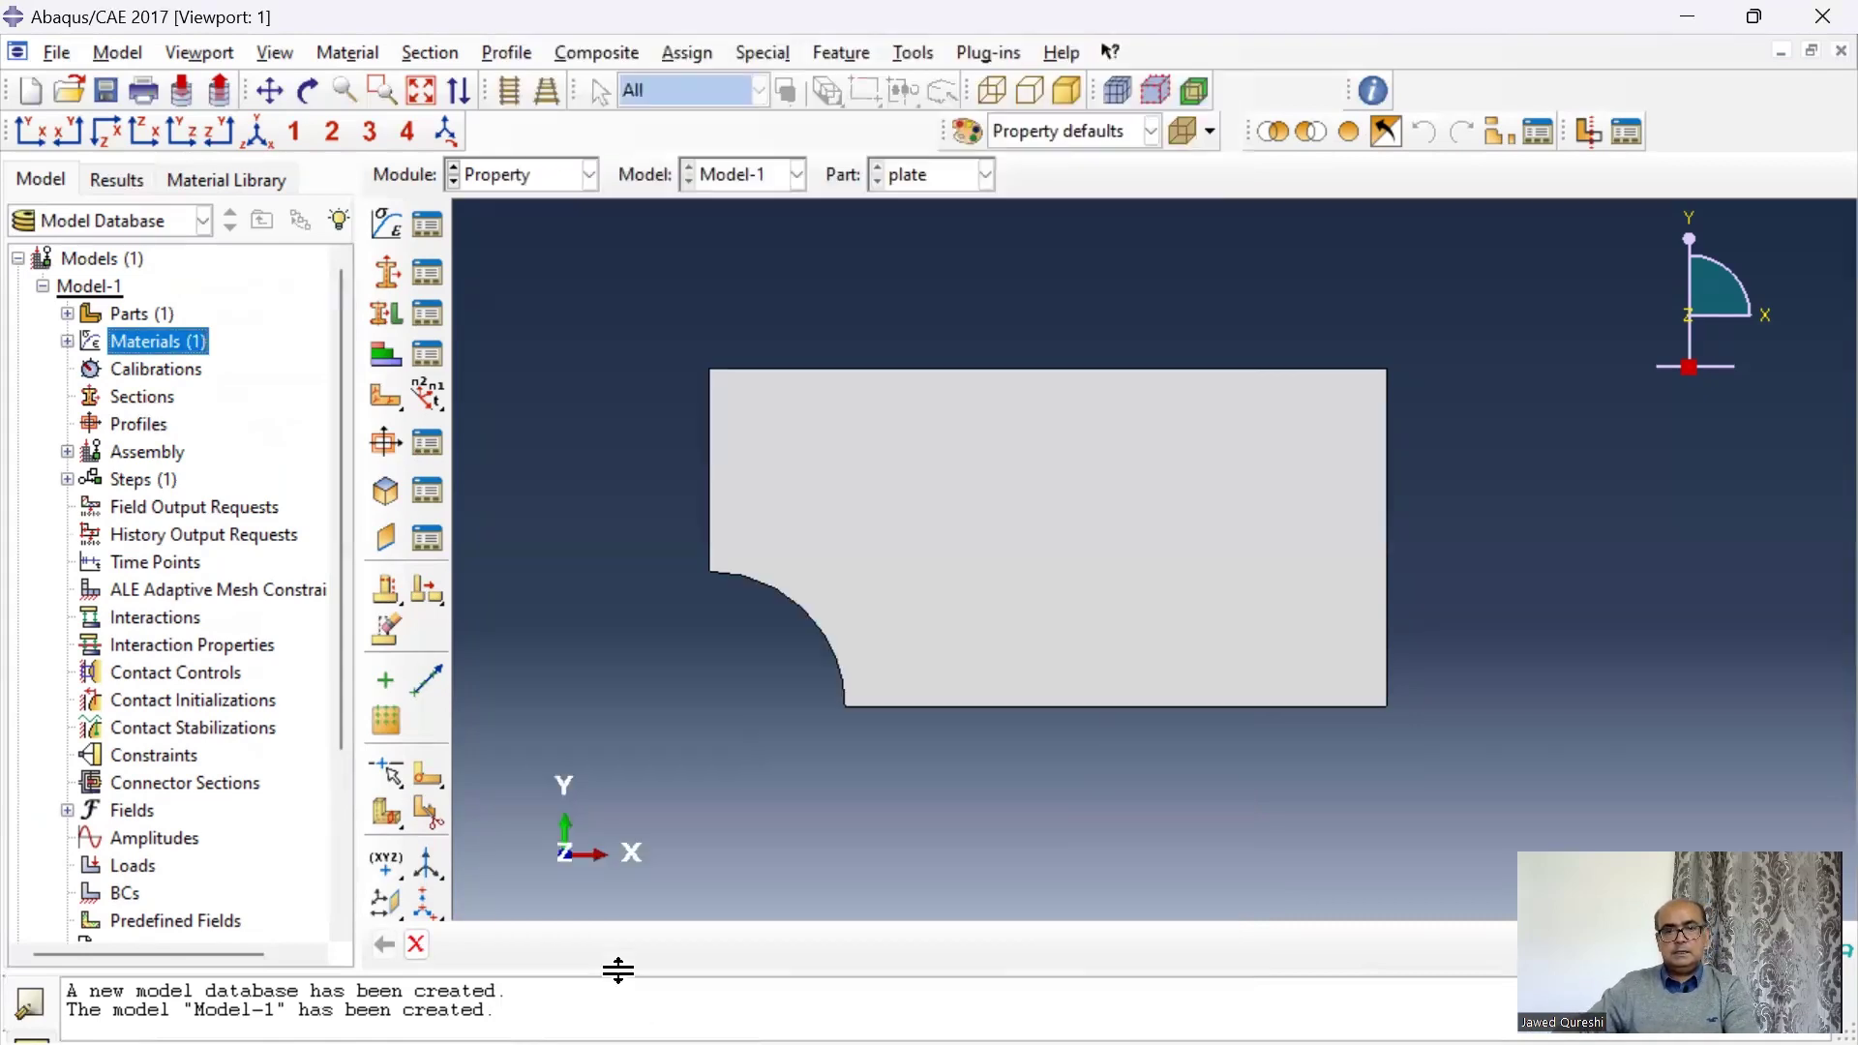
Step: Create Section-1, a solid homogeneous steel section with plane stress/strain thickness 1
{"action": "double_click", "coordinate": [179, 407]}
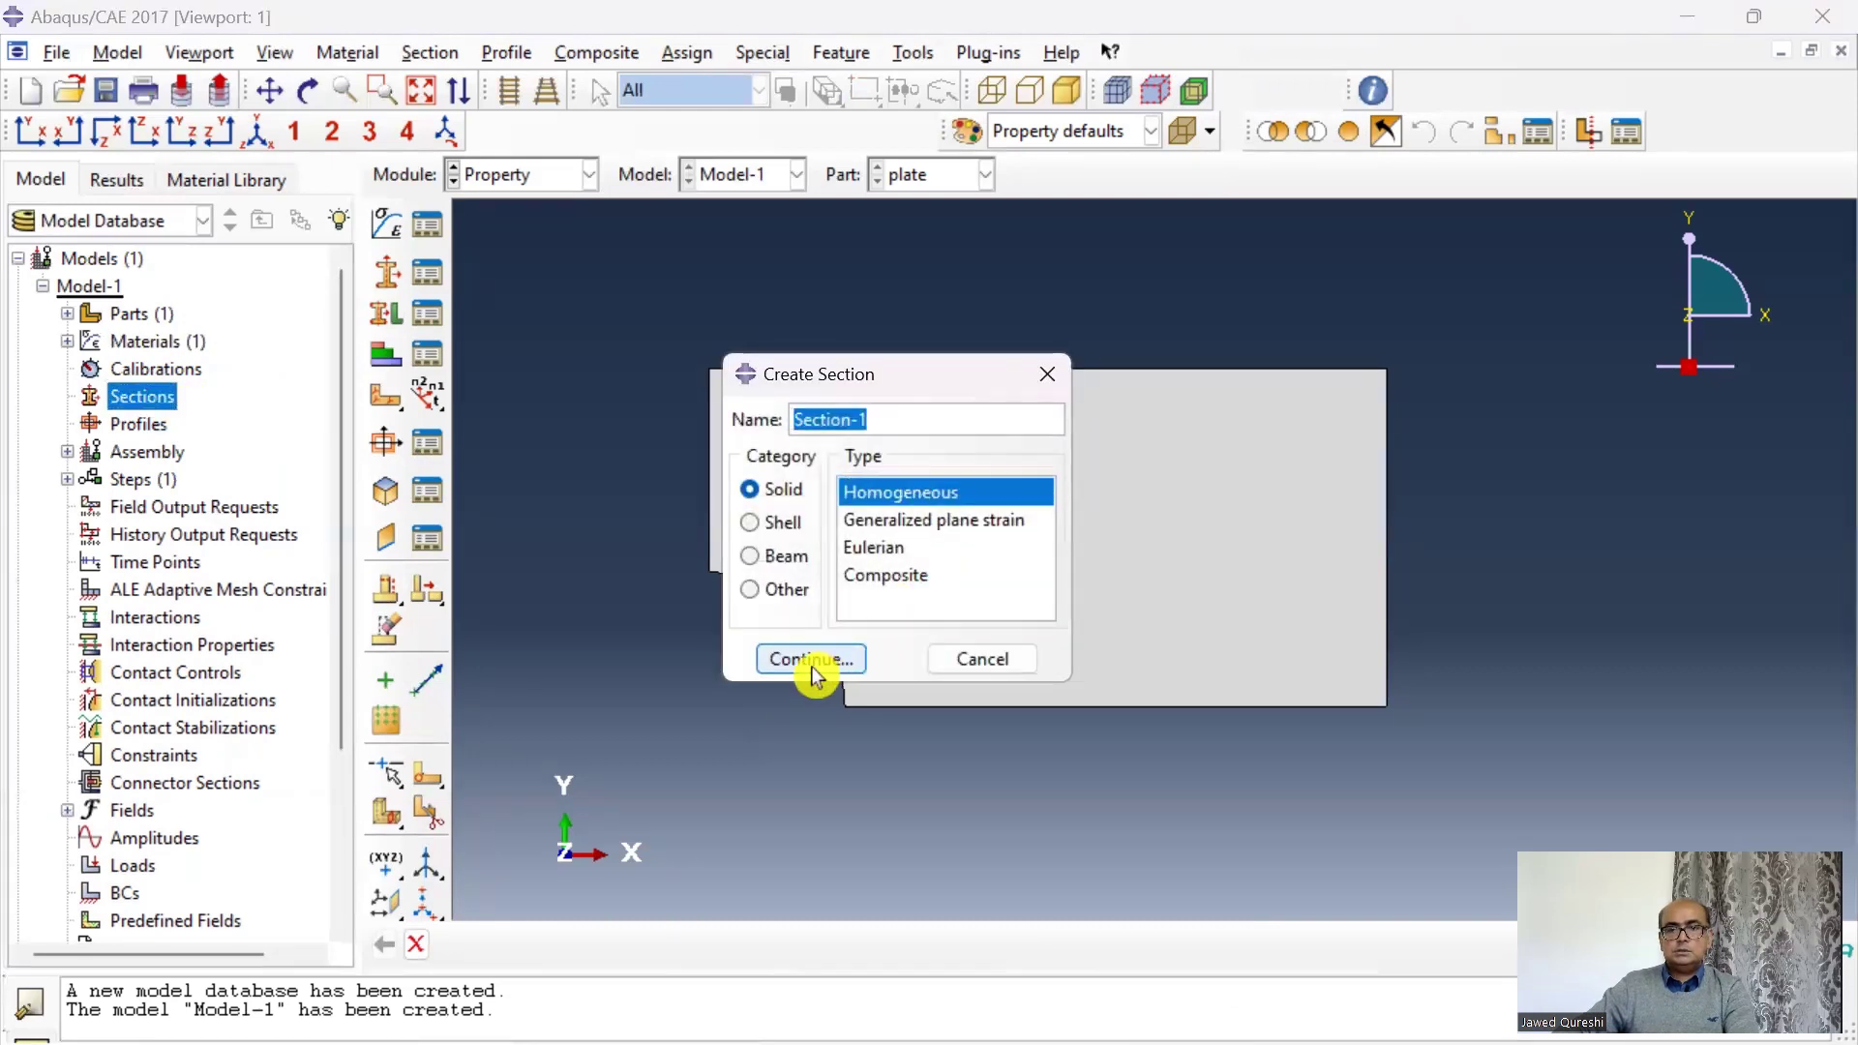
{"action": "left_click", "coordinate": [810, 665]}
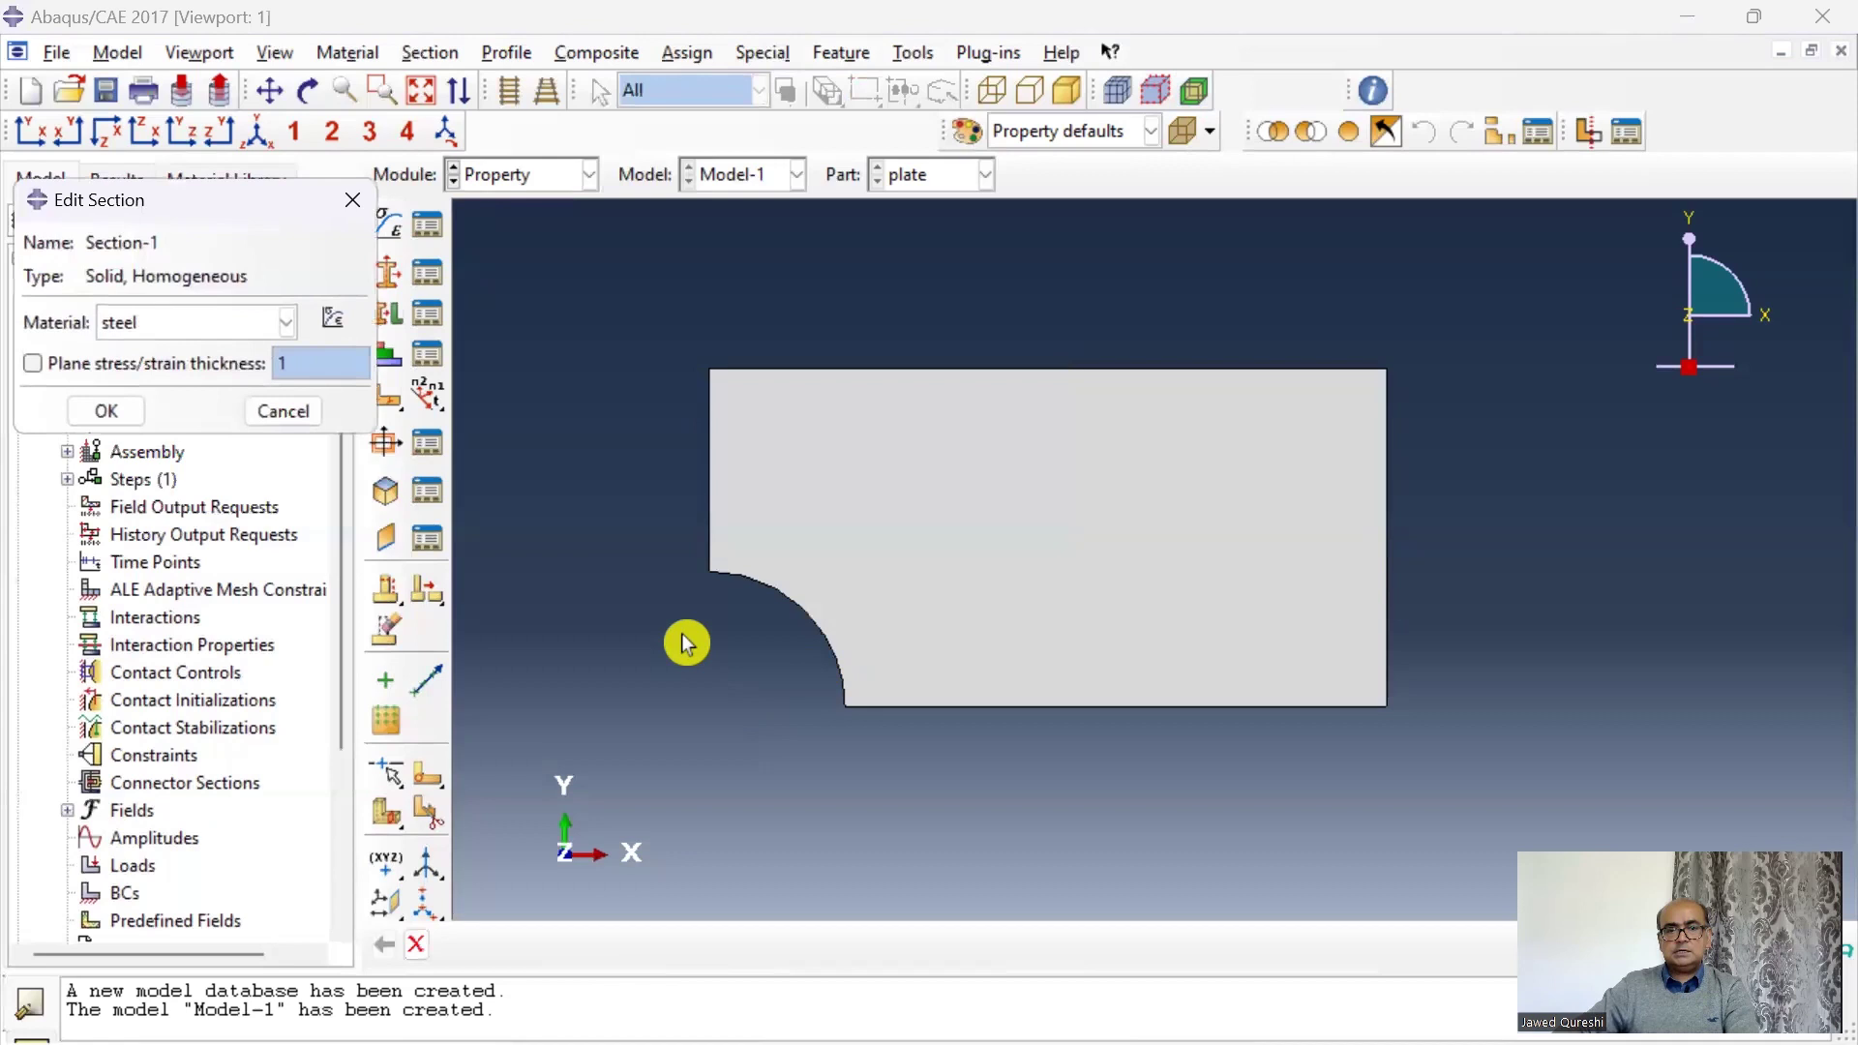
{"action": "left_click", "coordinate": [96, 368]}
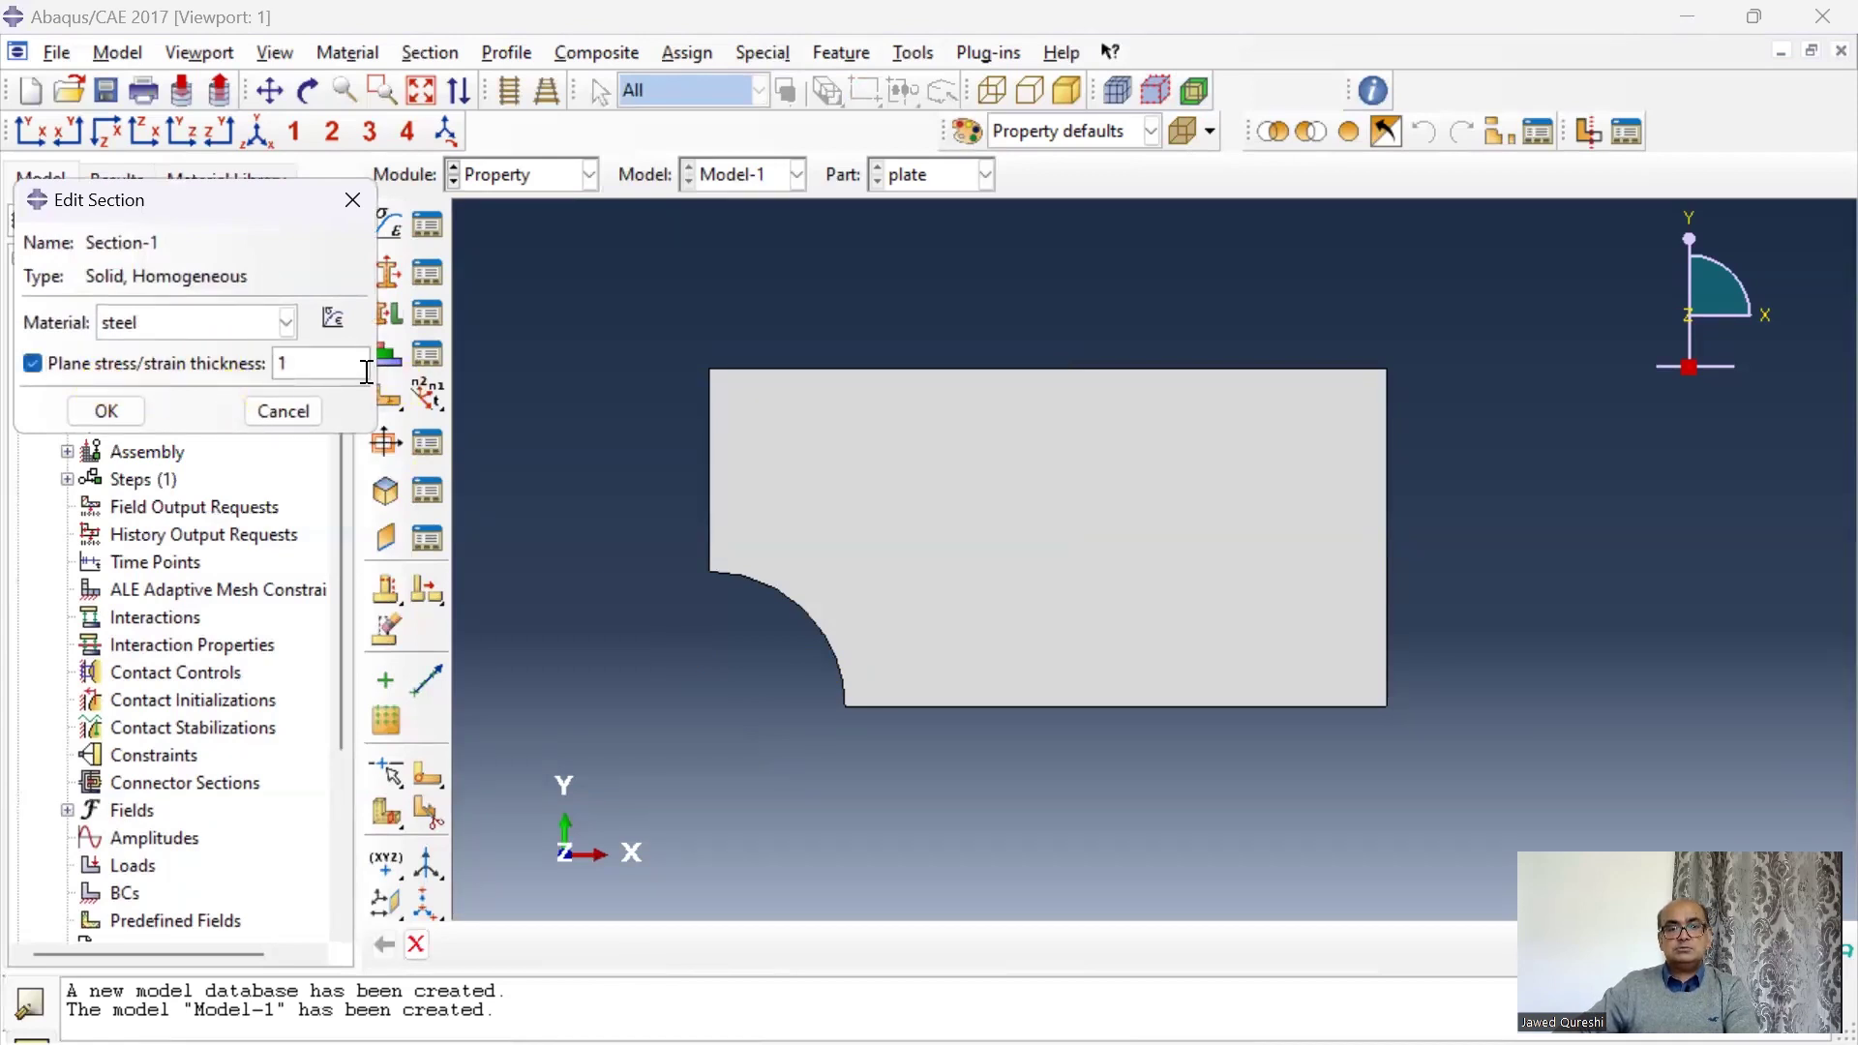
{"action": "left_click_drag", "start_coordinate": [340, 364], "coordinate": [228, 364]}
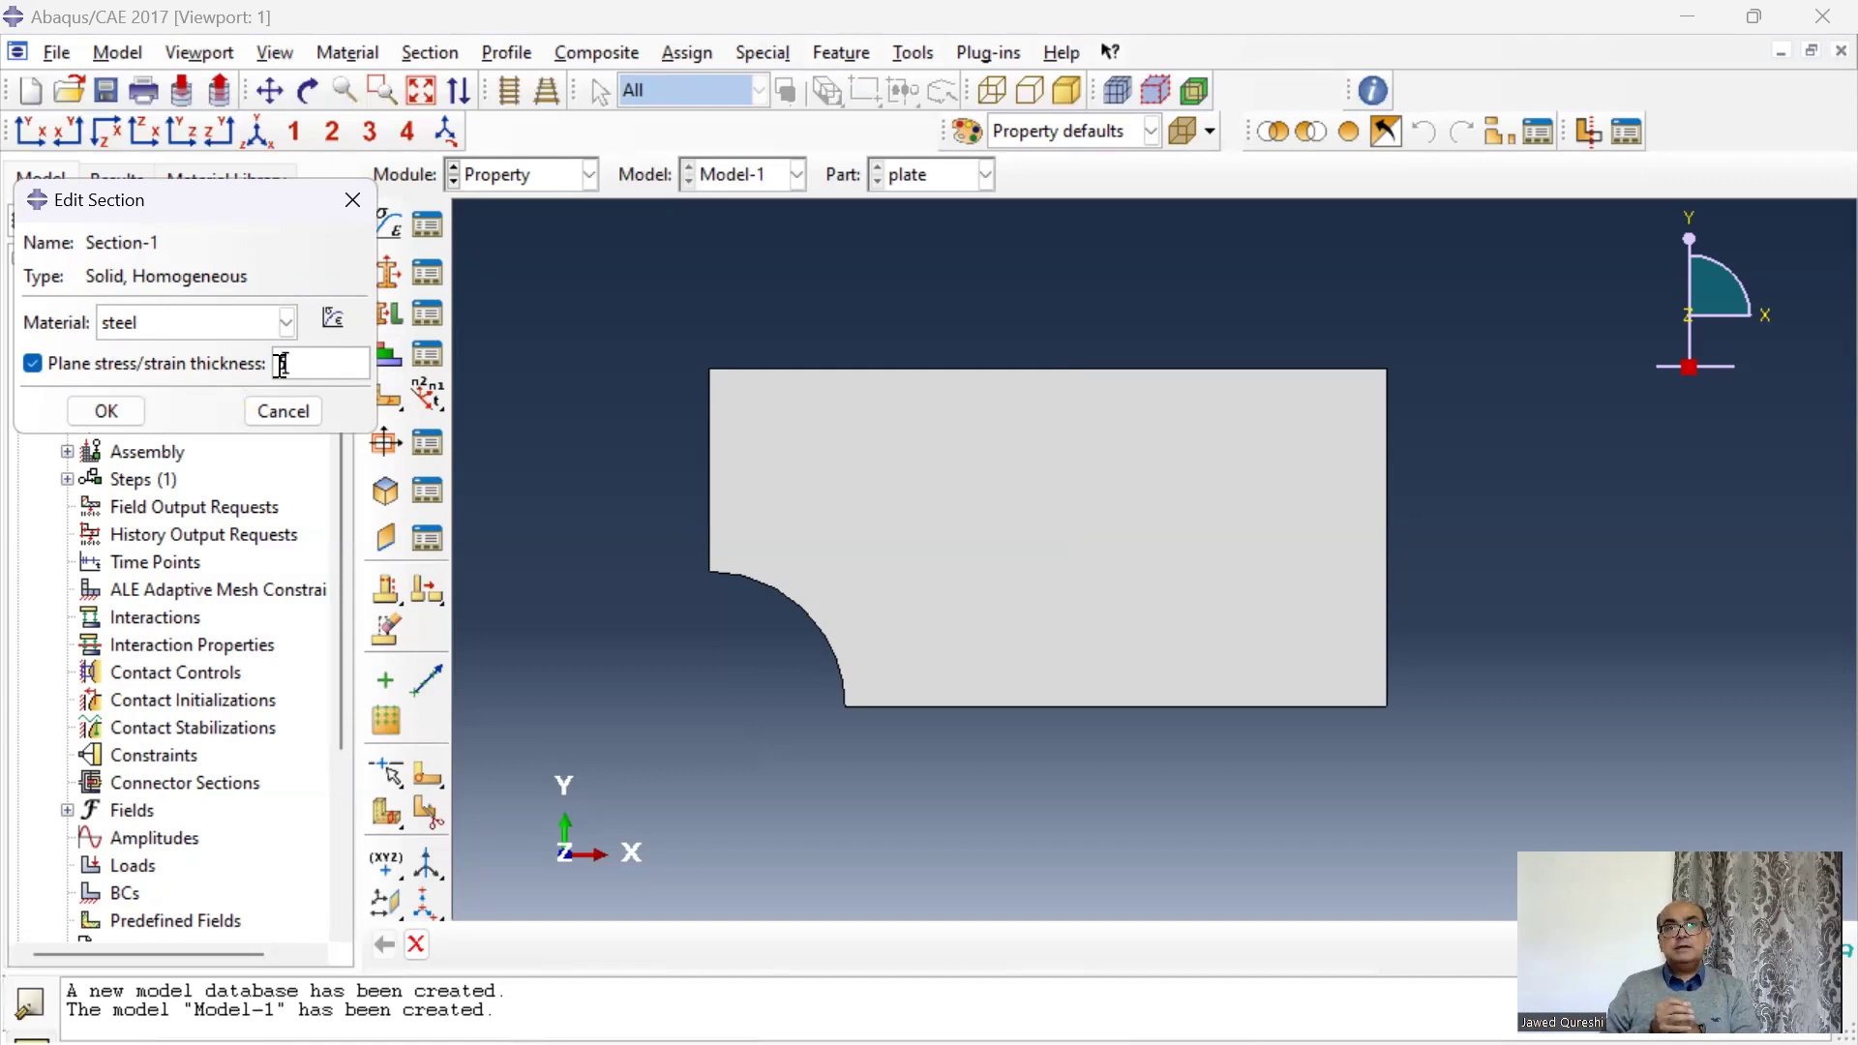
{"action": "key", "text": "Return"}
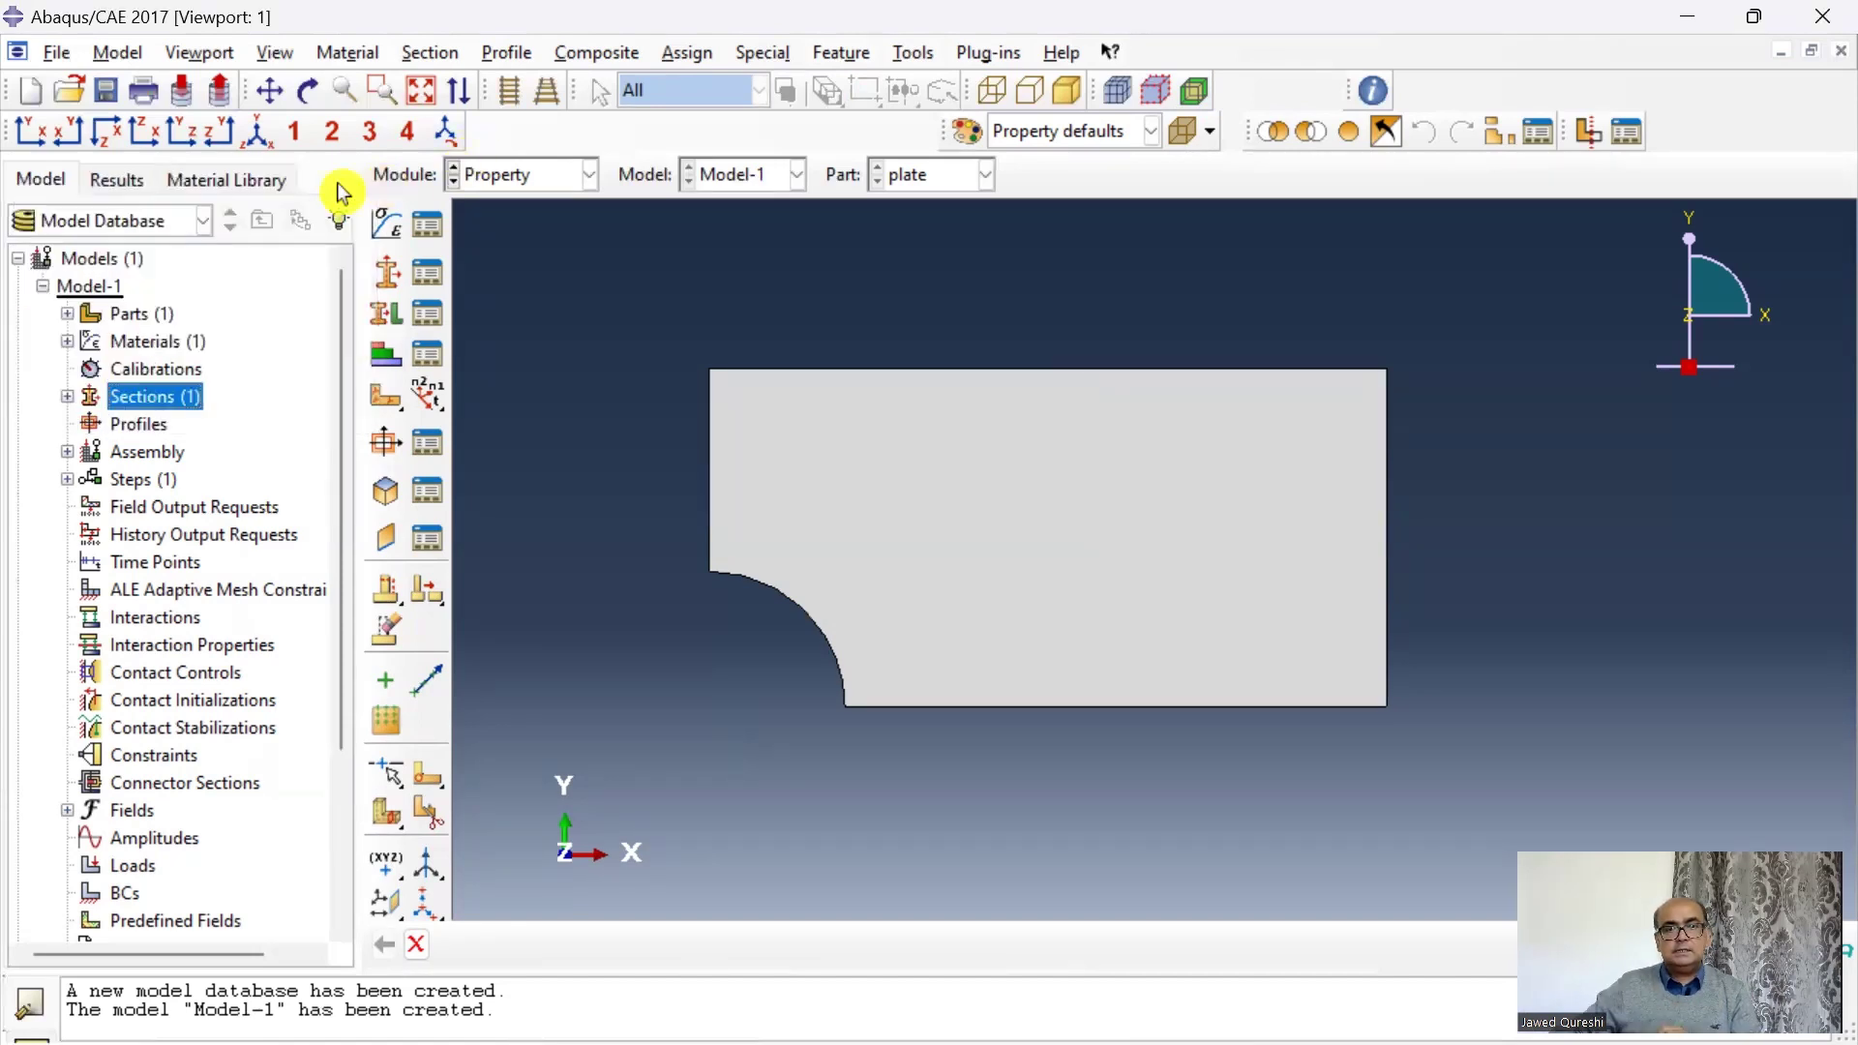
Step: Assign Section-1 to the whole plate region under Parts > plate
{"action": "left_click", "coordinate": [67, 314]}
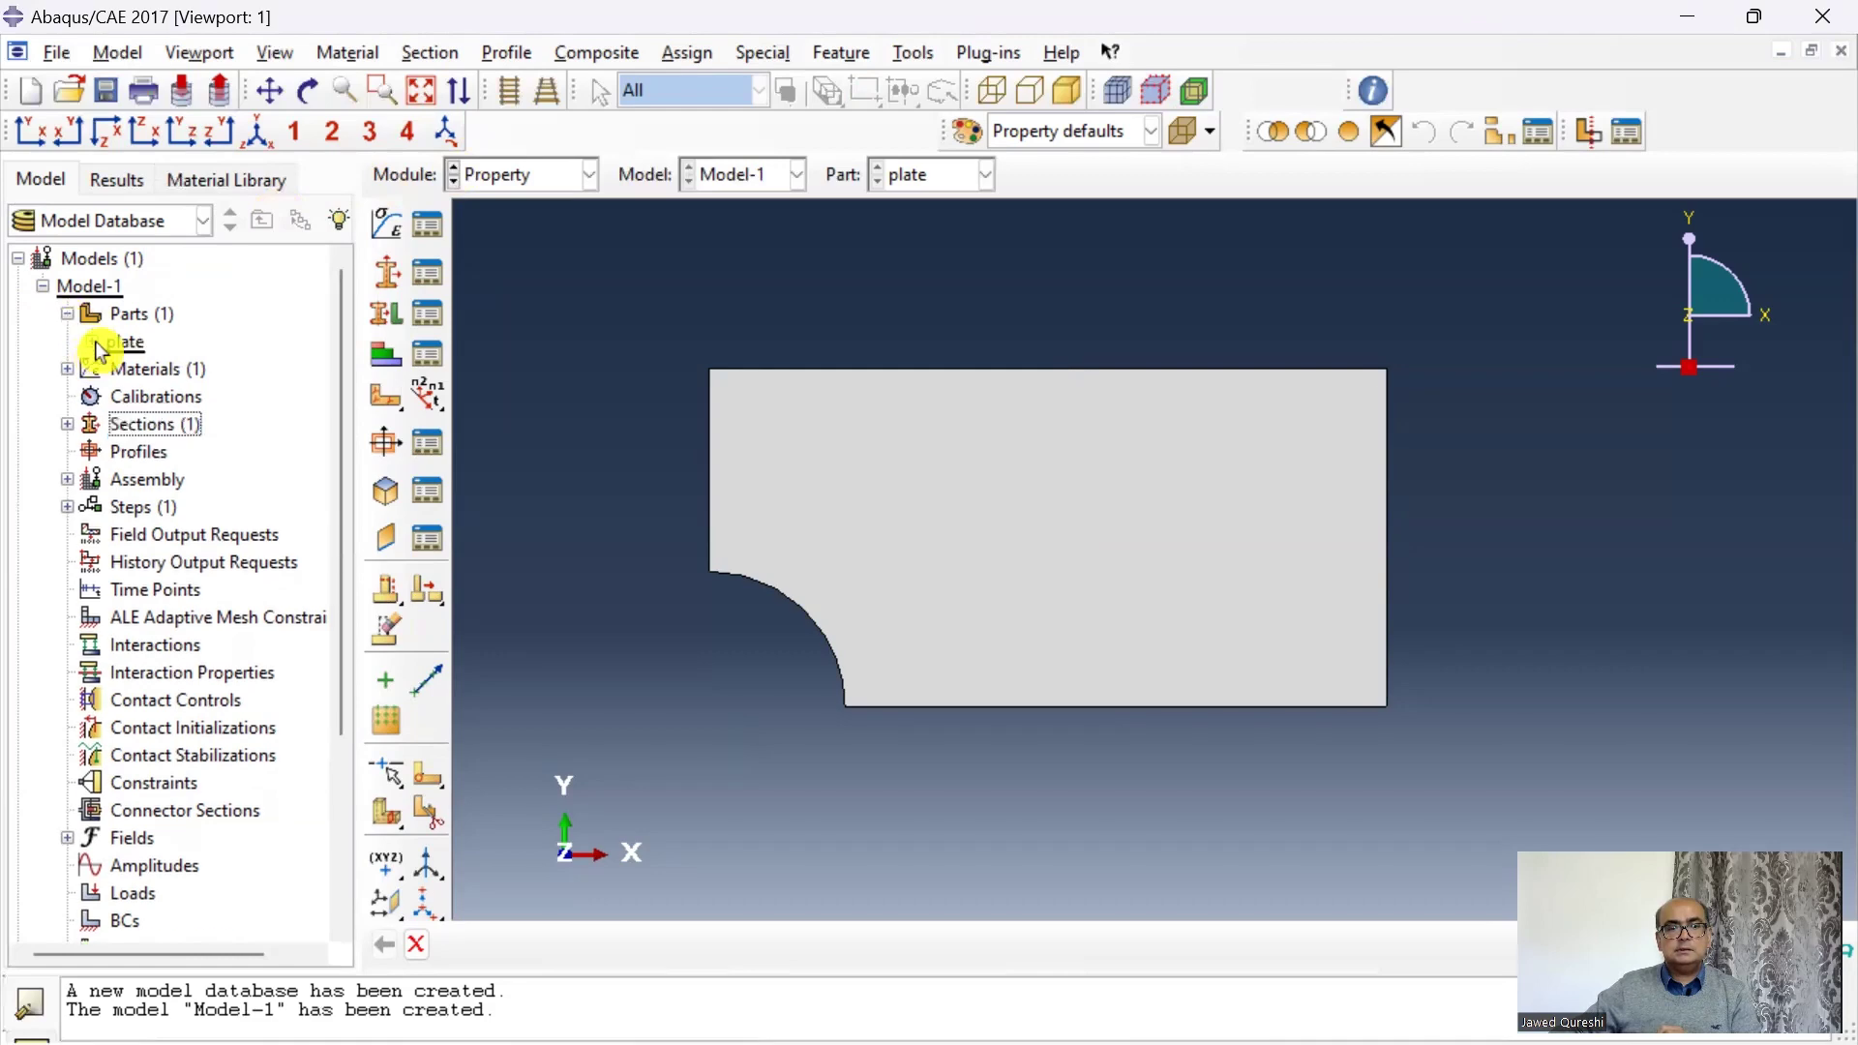
{"action": "left_click", "coordinate": [93, 344]}
{"action": "double_click", "coordinate": [242, 510]}
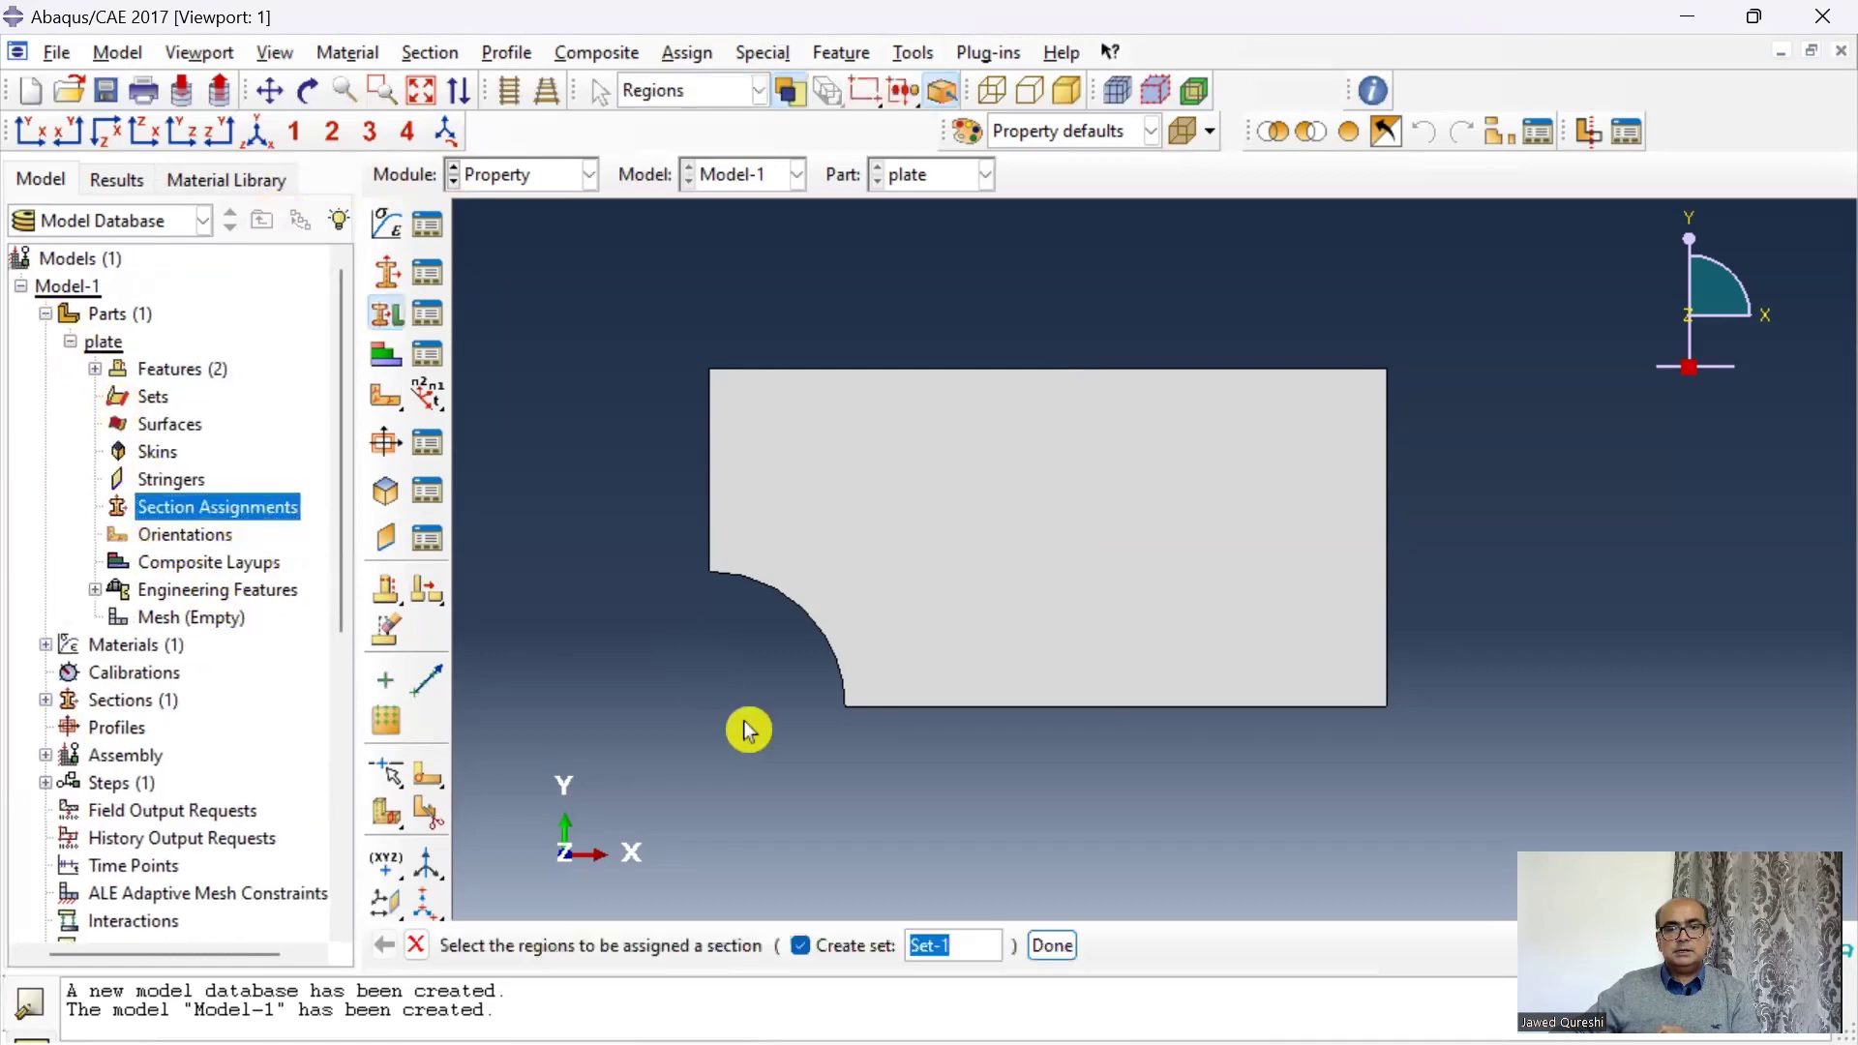
{"action": "left_click", "coordinate": [985, 653]}
{"action": "middle_click", "coordinate": [986, 653]}
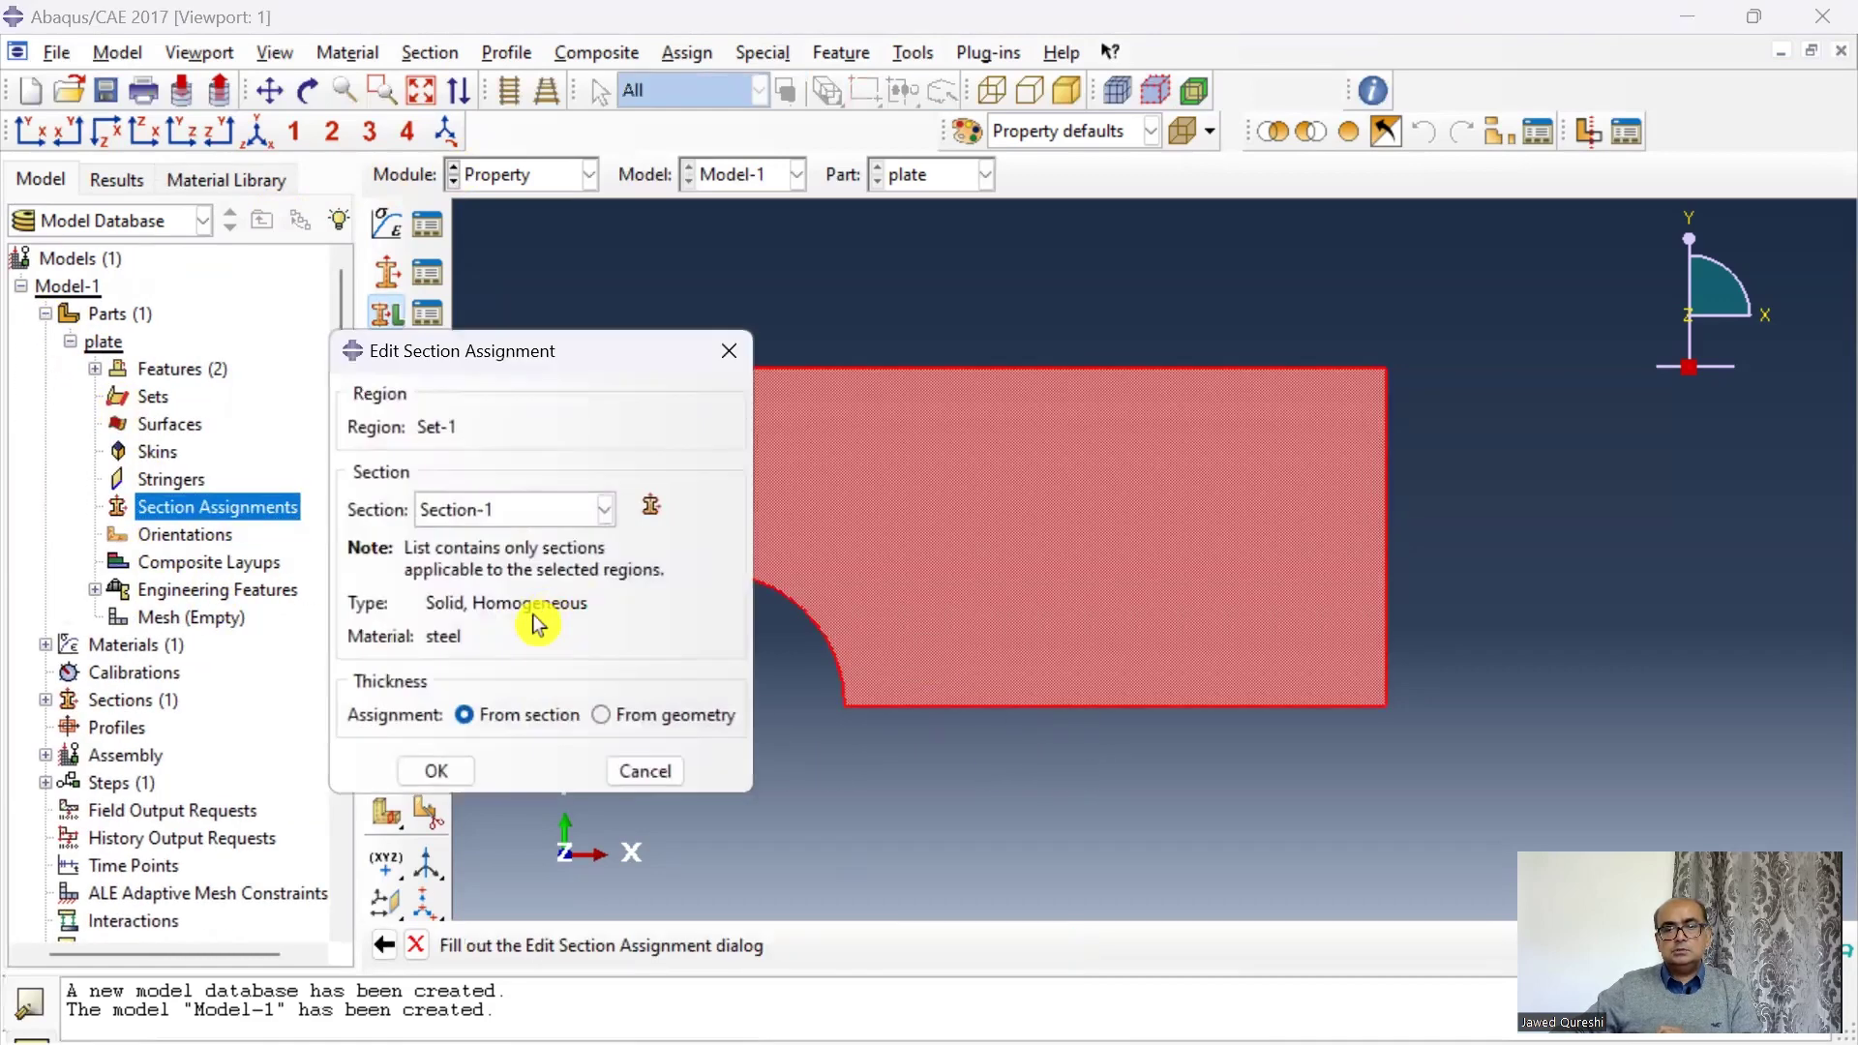
{"action": "left_click", "coordinate": [436, 771]}
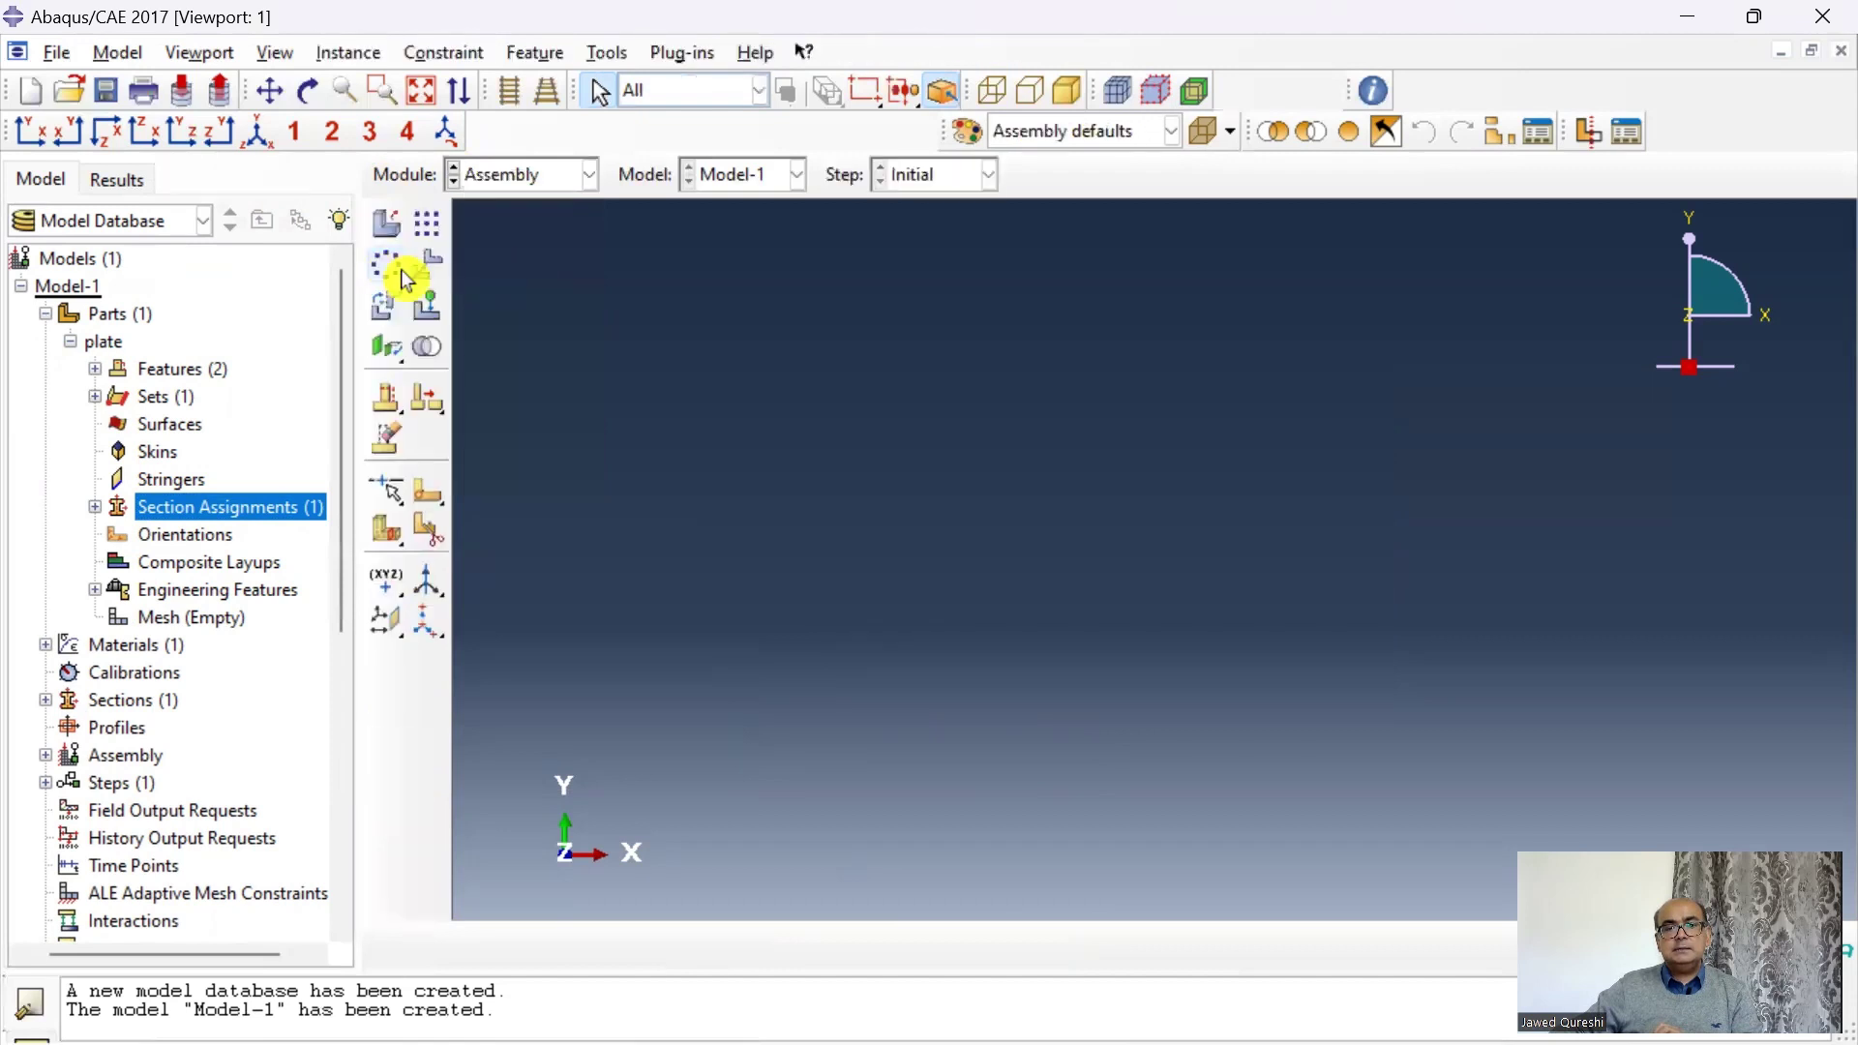
Step: Add a dependent plate instance and create Static, General step Step-1 after Initial
{"action": "left_click", "coordinate": [392, 237]}
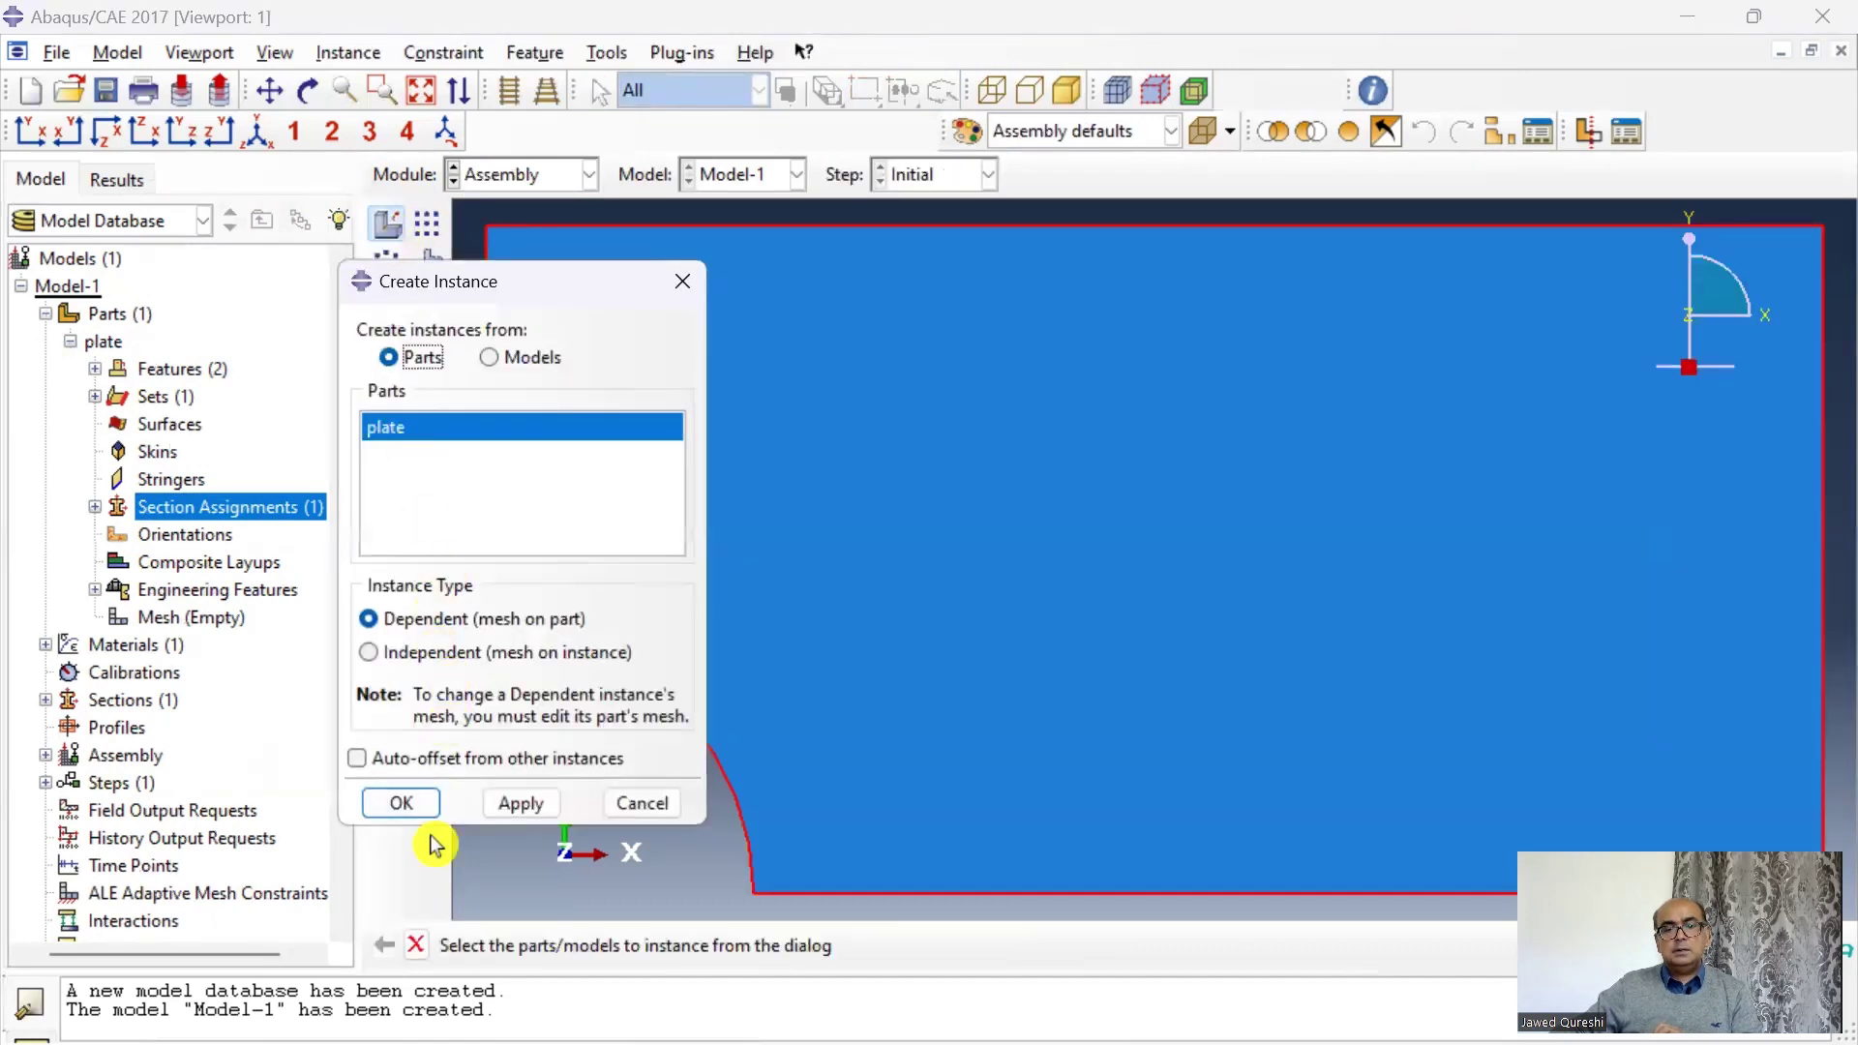
{"action": "left_click", "coordinate": [423, 805]}
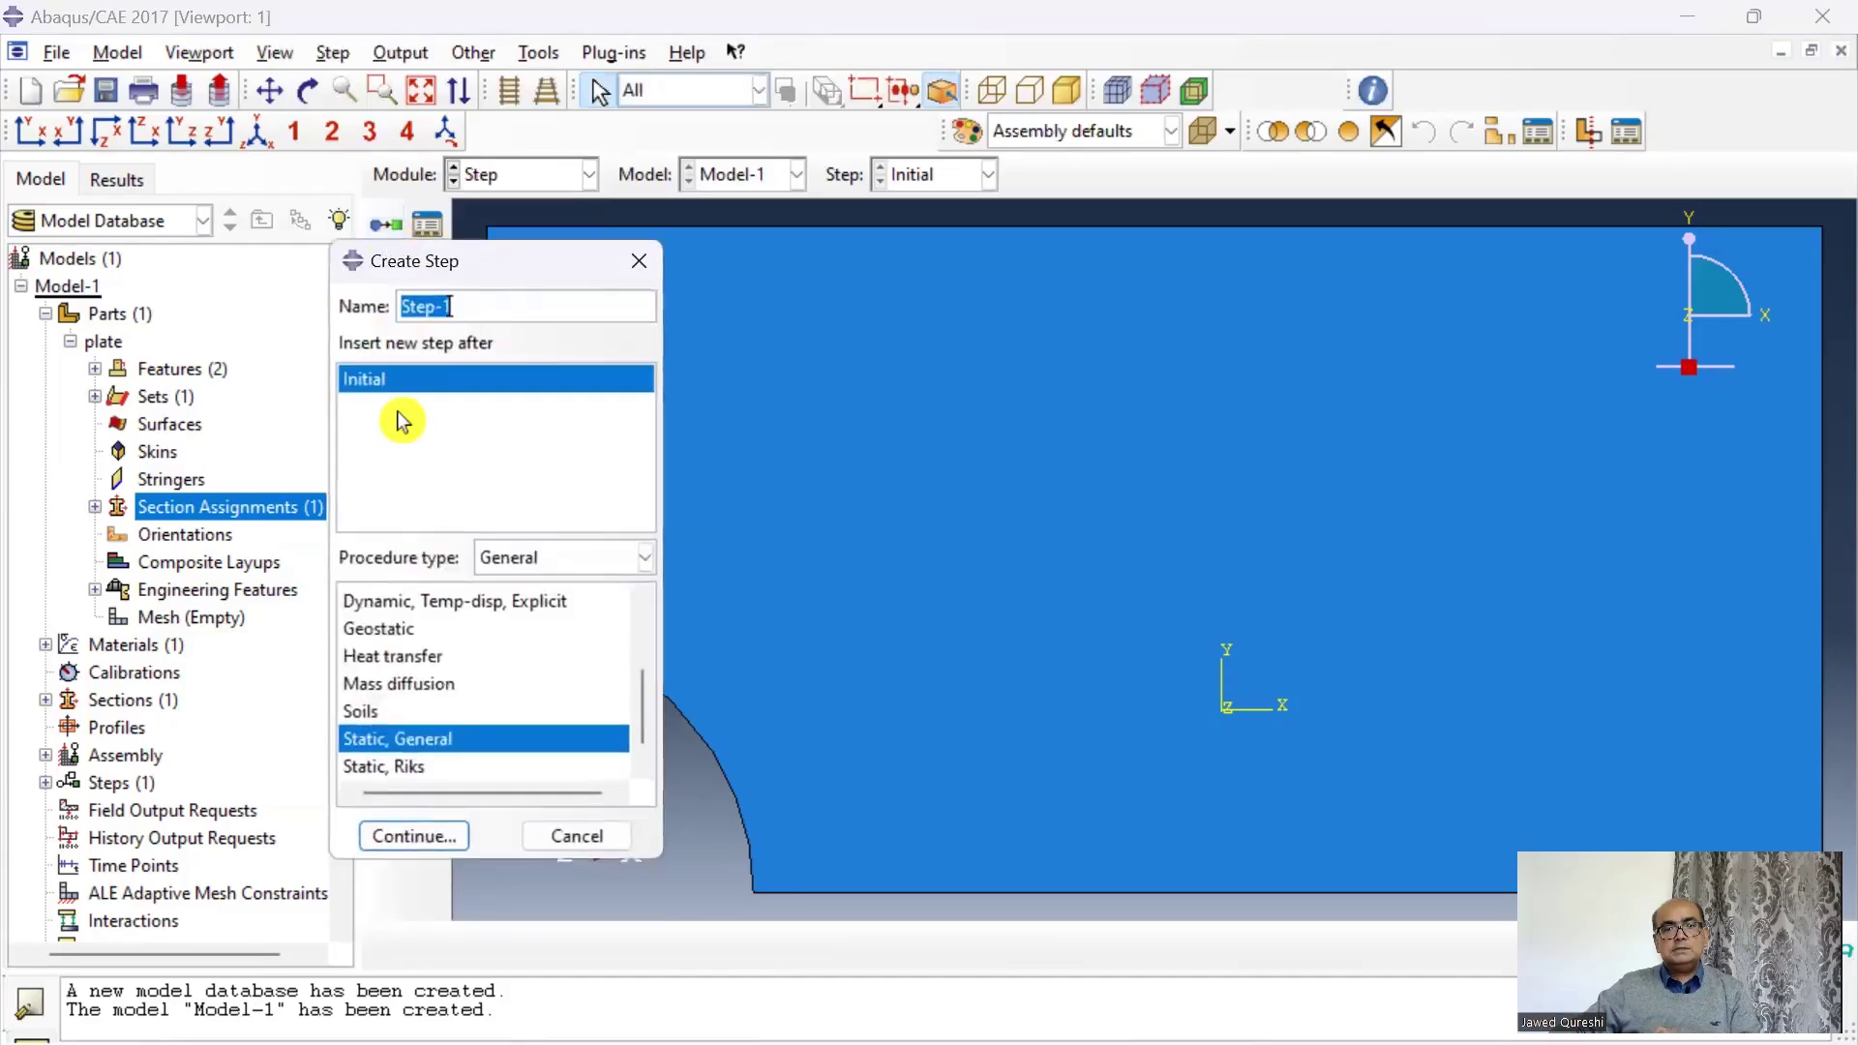
{"action": "left_click", "coordinate": [416, 838]}
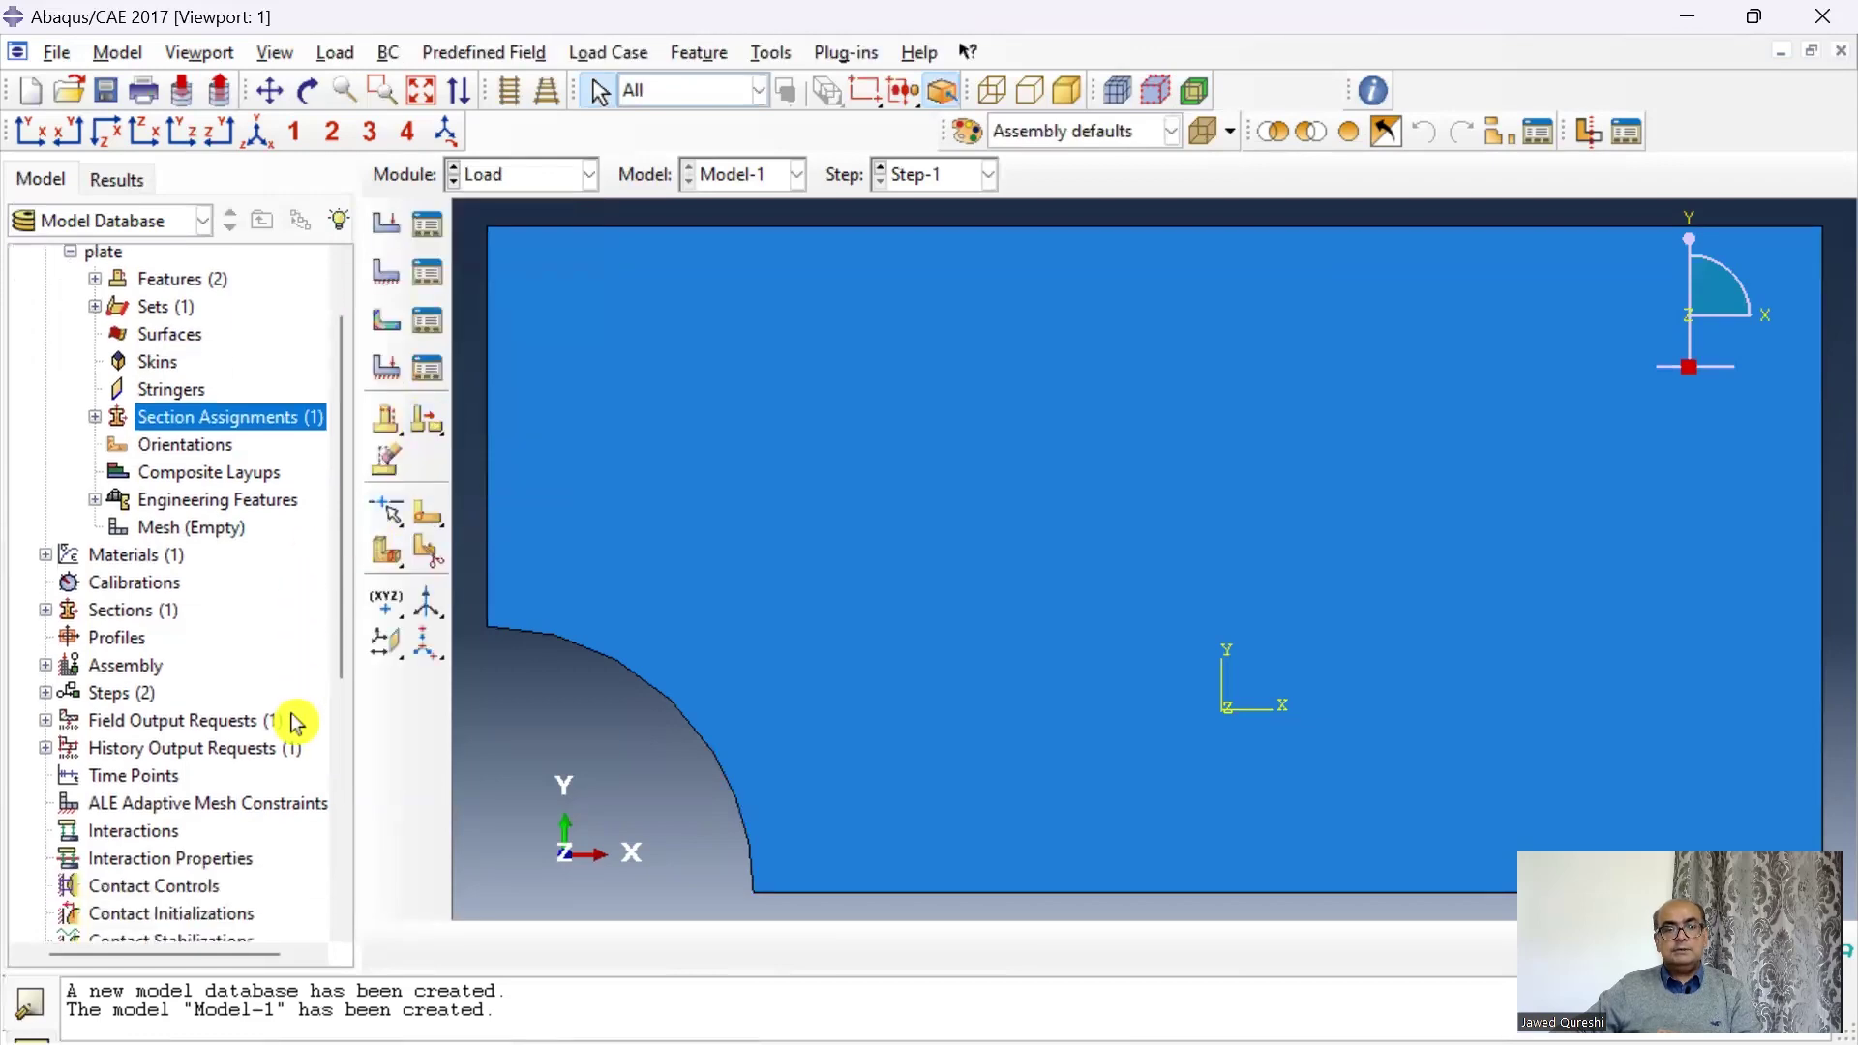
{"action": "scroll", "coordinate": [295, 721], "scroll_direction": "down", "scroll_amount": 5}
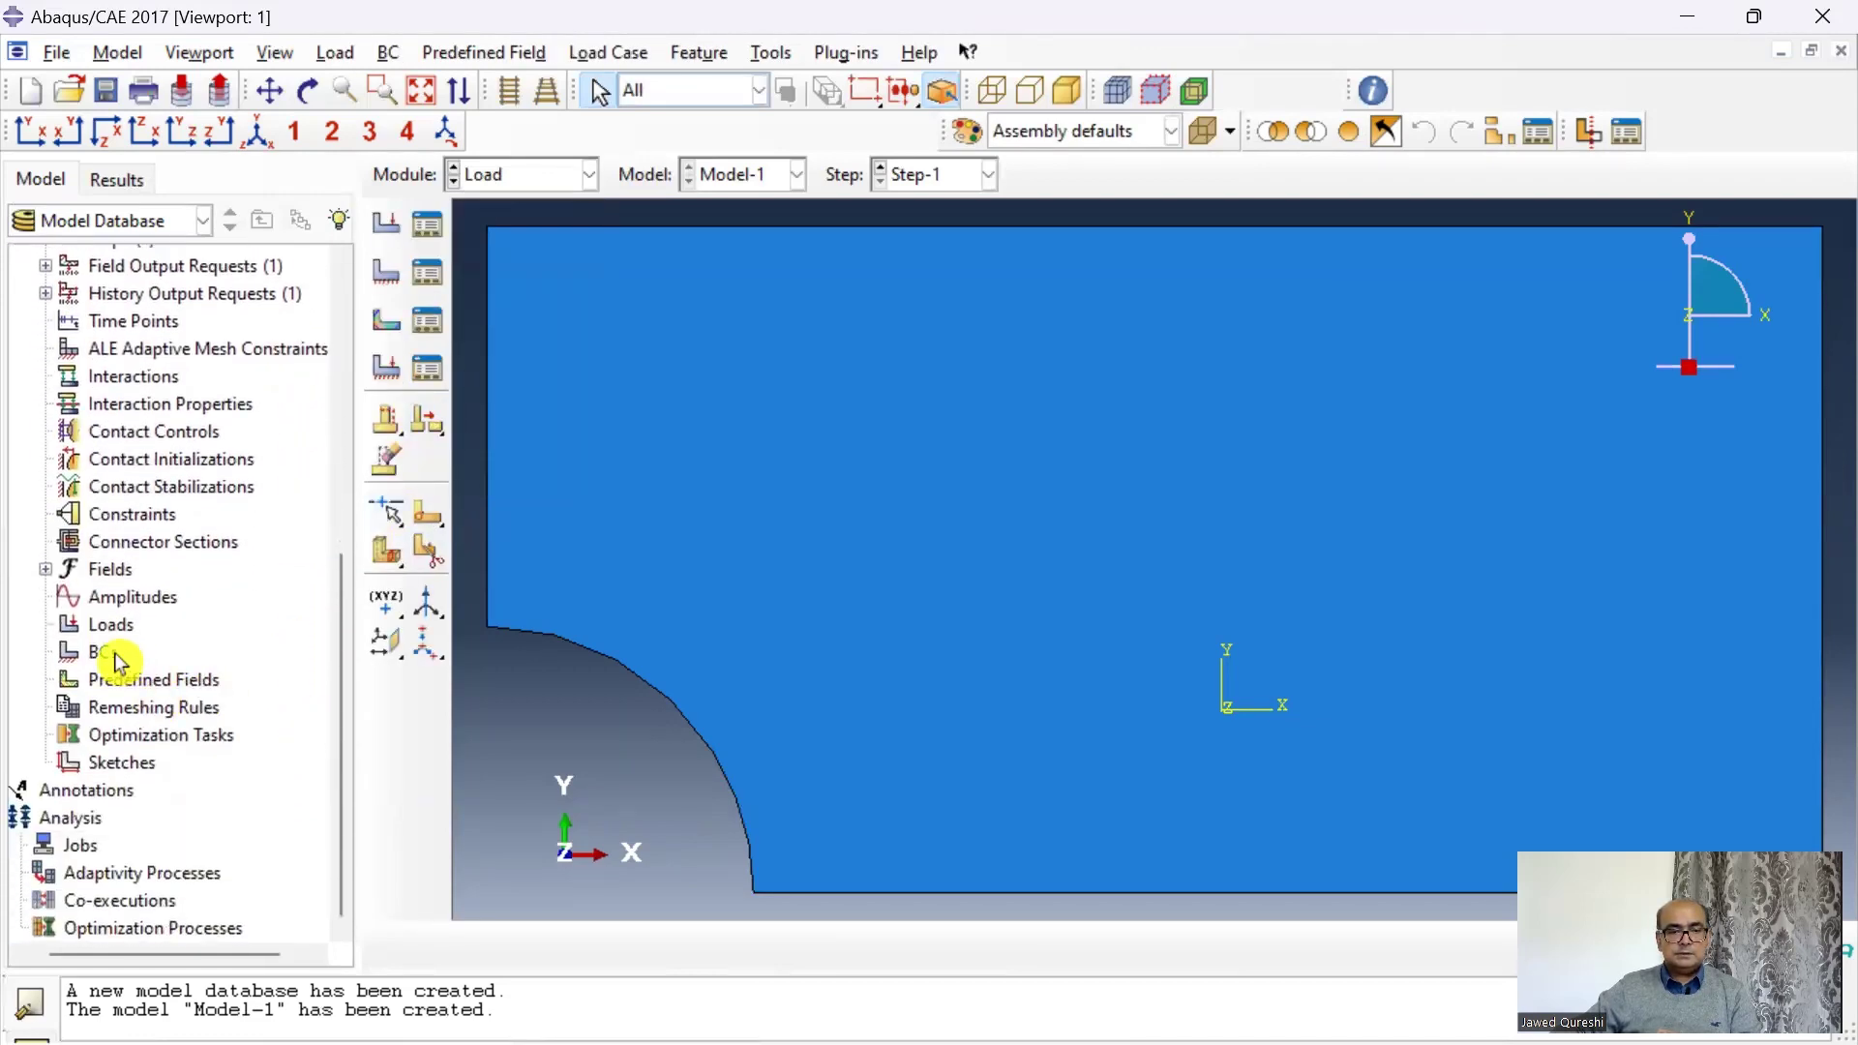
Step: Create LeftBC in the Initial step, an XSYMM symmetry condition on the left edge
{"action": "double_click", "coordinate": [114, 655]}
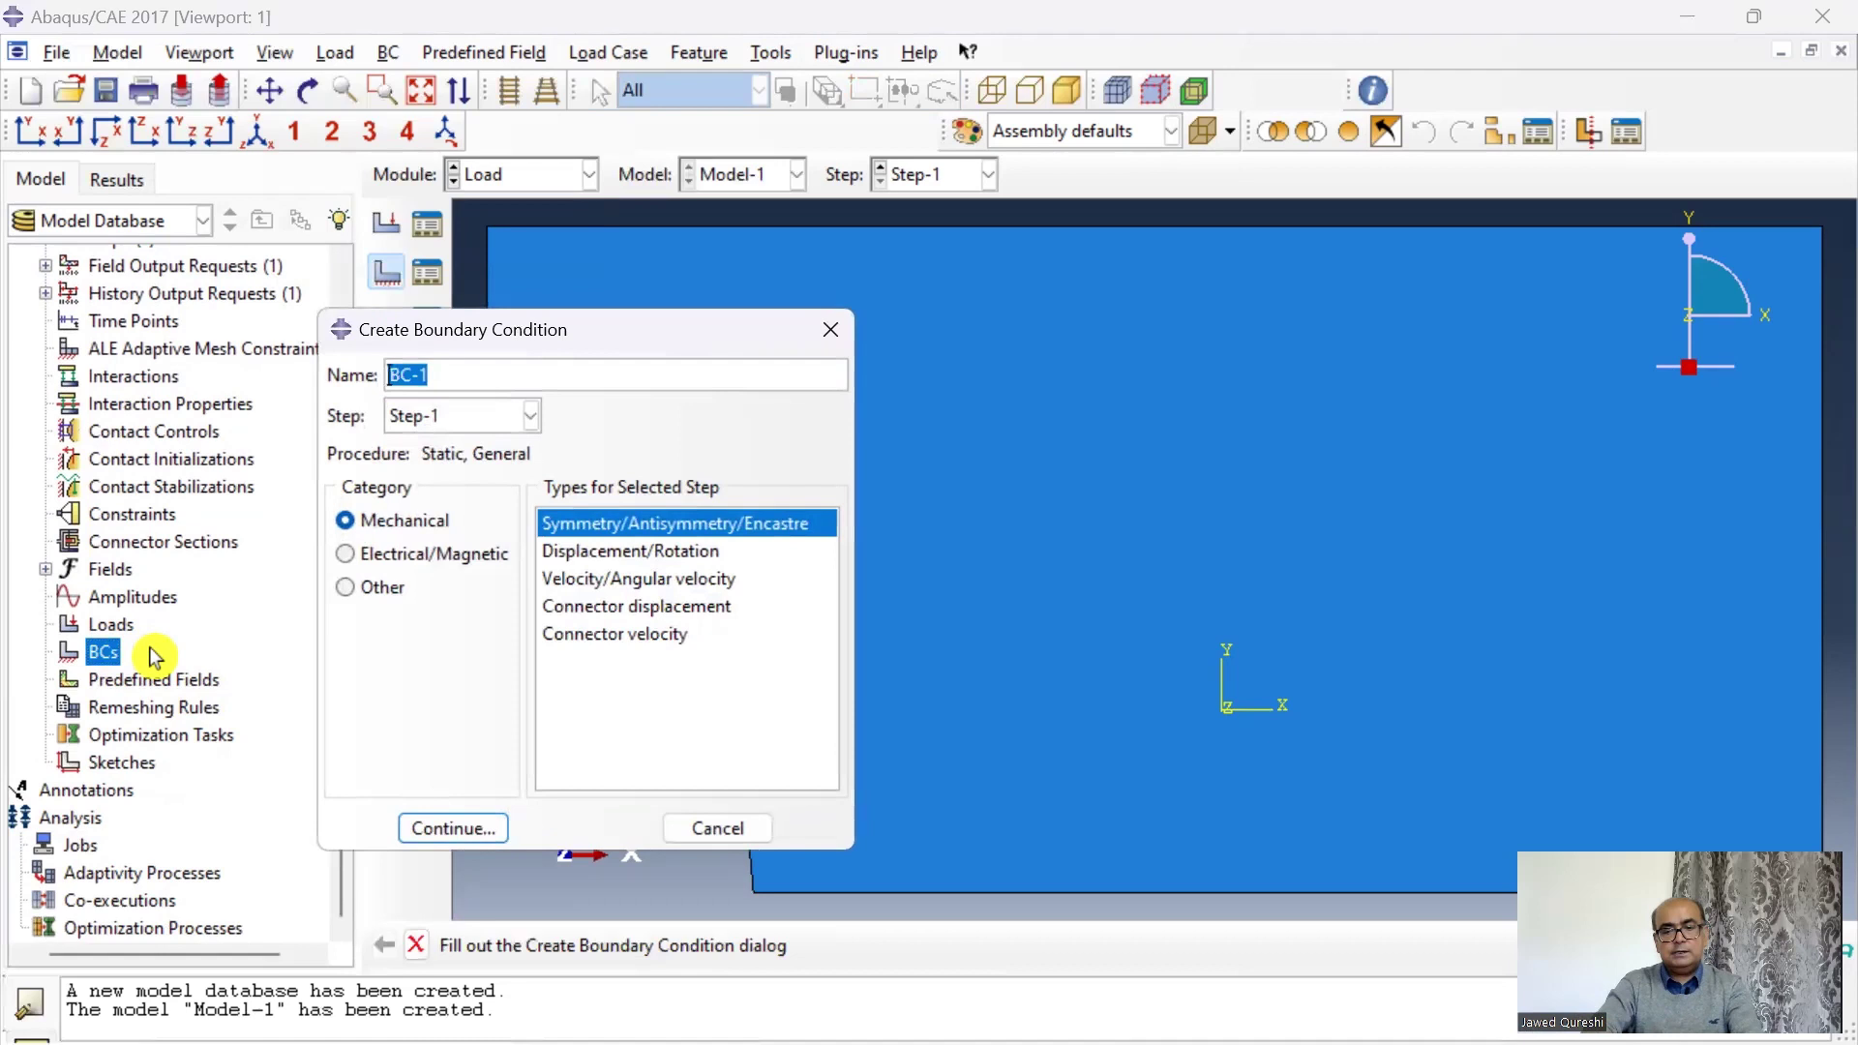
{"action": "type", "text": "LeftBC"}
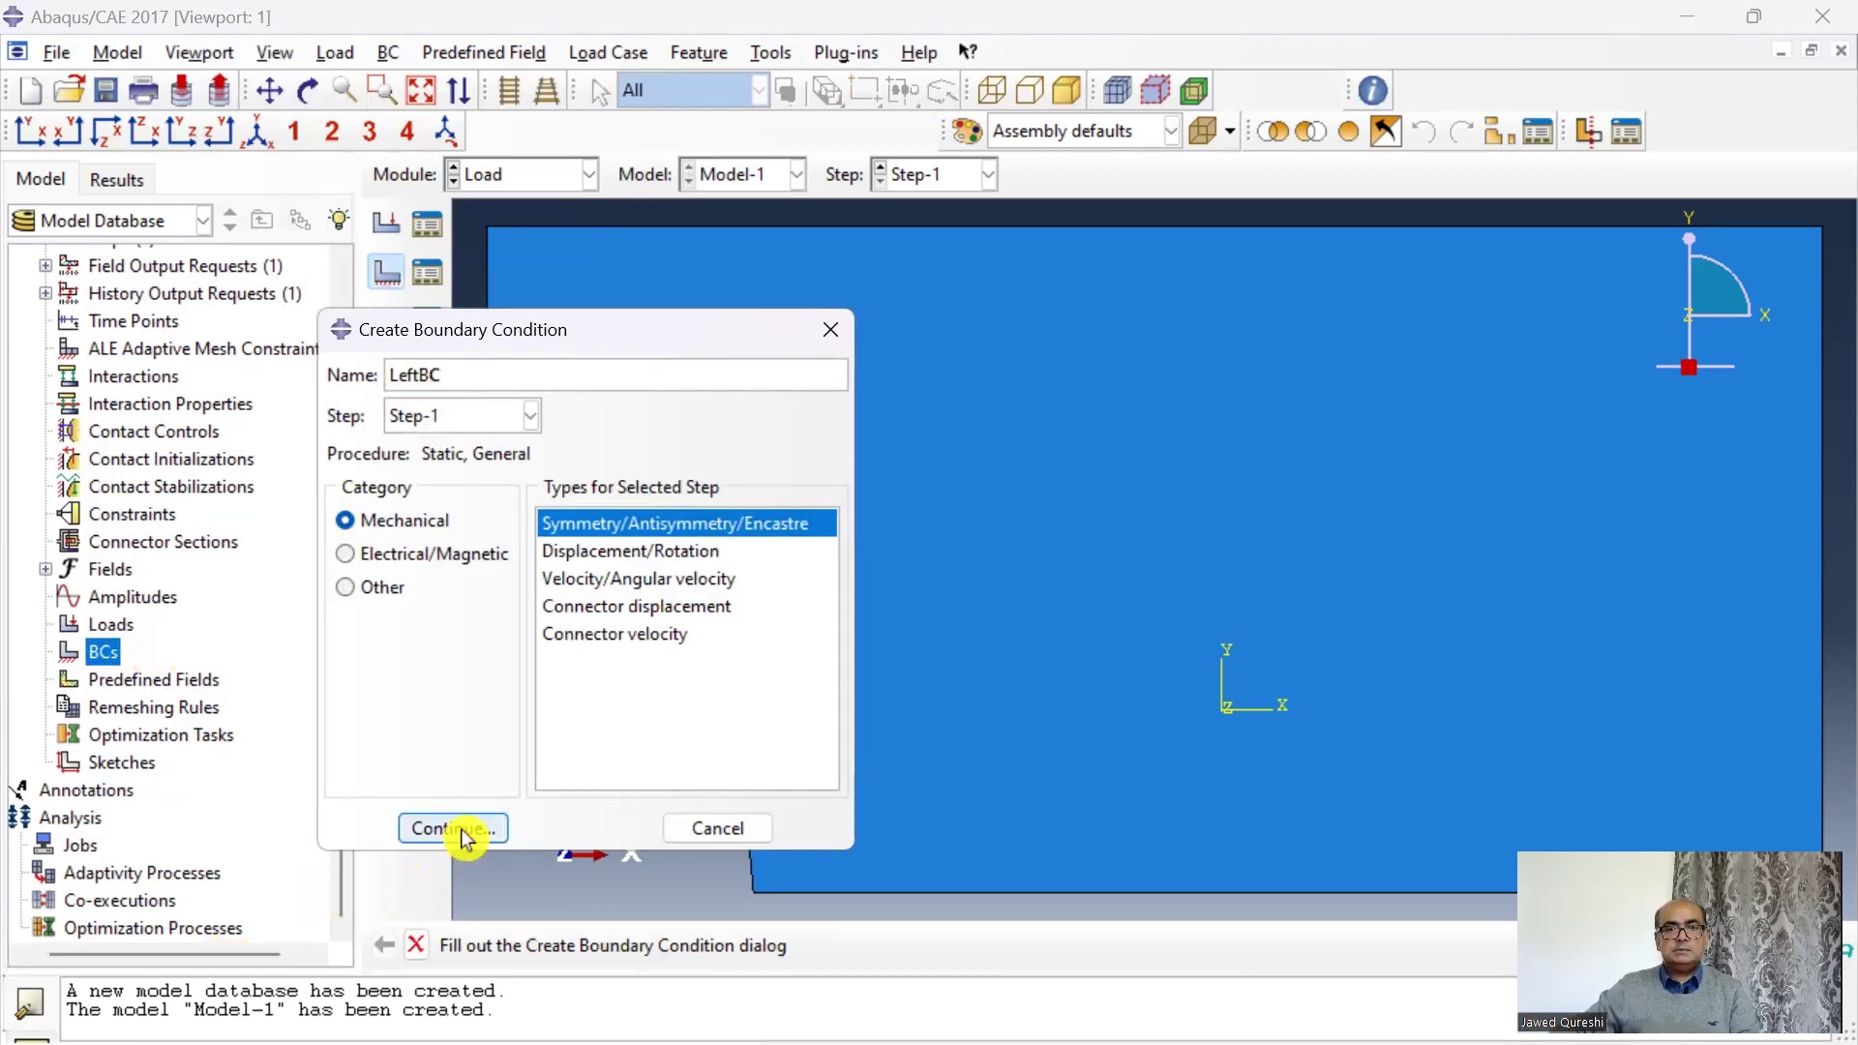
{"action": "left_click", "coordinate": [530, 416]}
{"action": "left_click", "coordinate": [505, 443]}
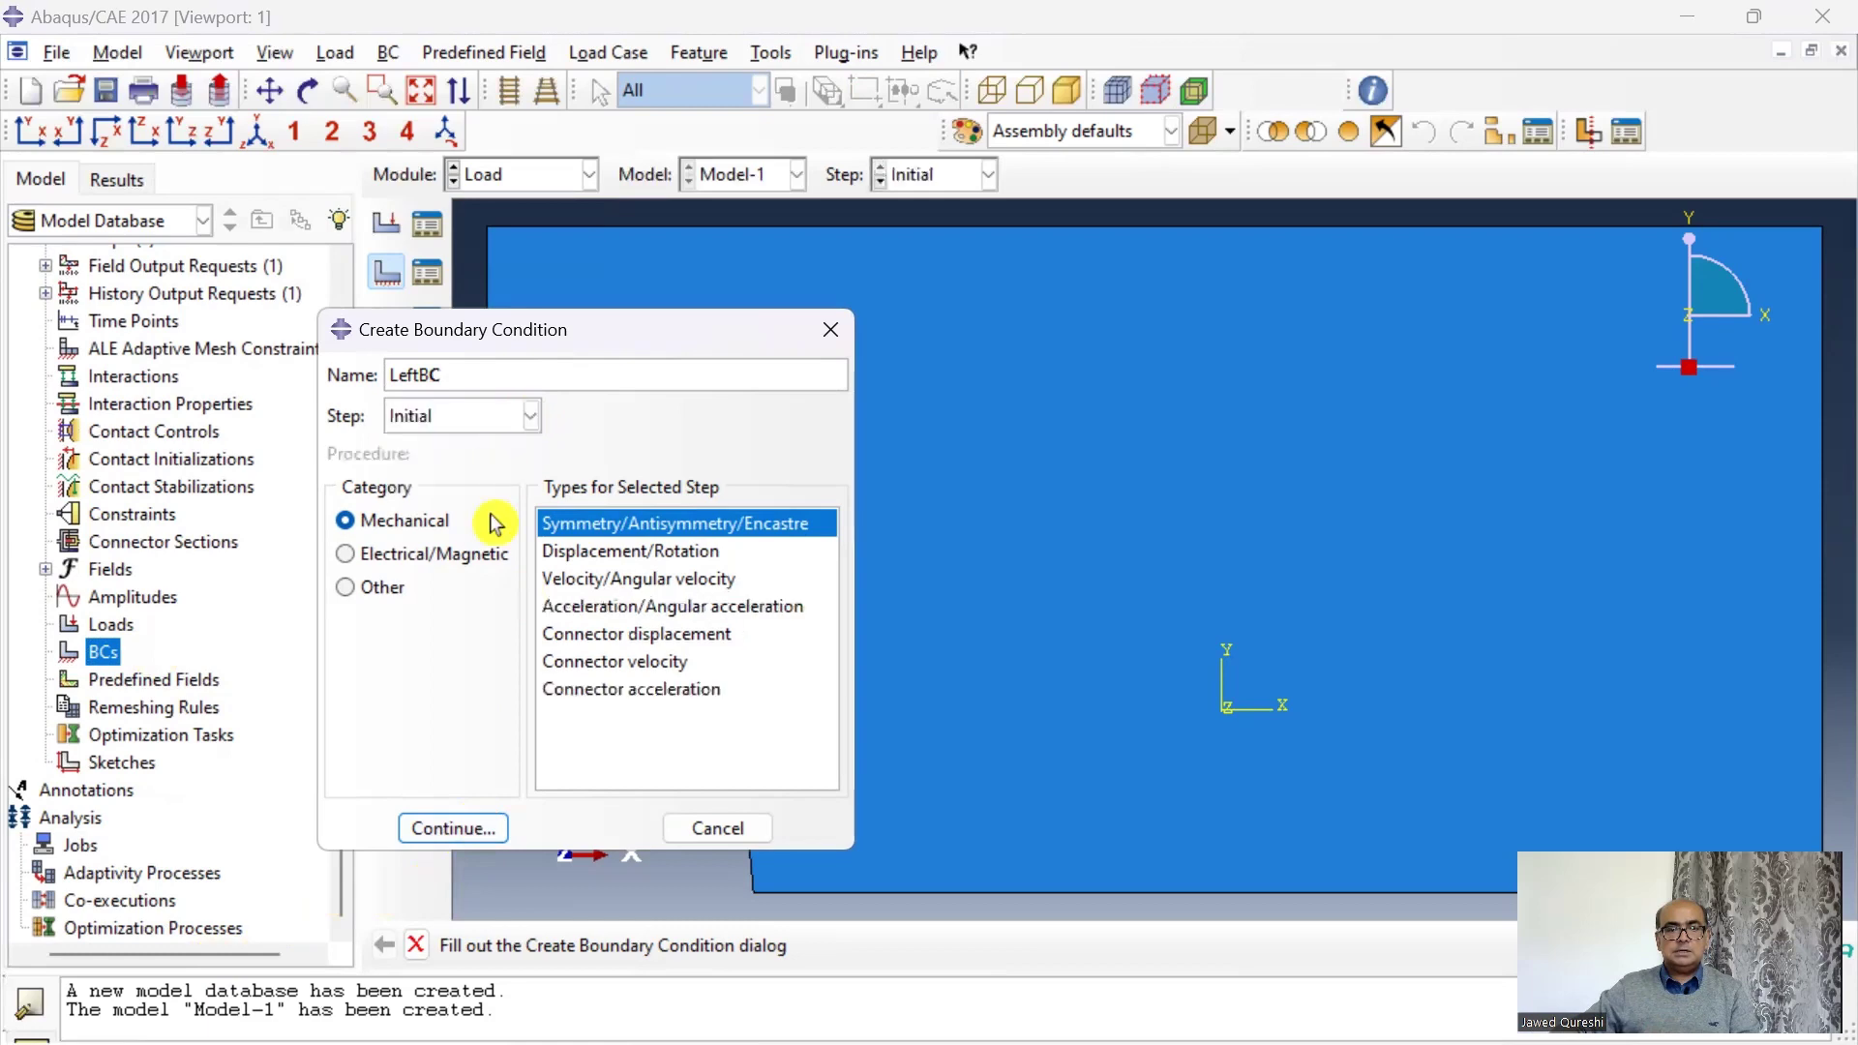
{"action": "left_click", "coordinate": [477, 826]}
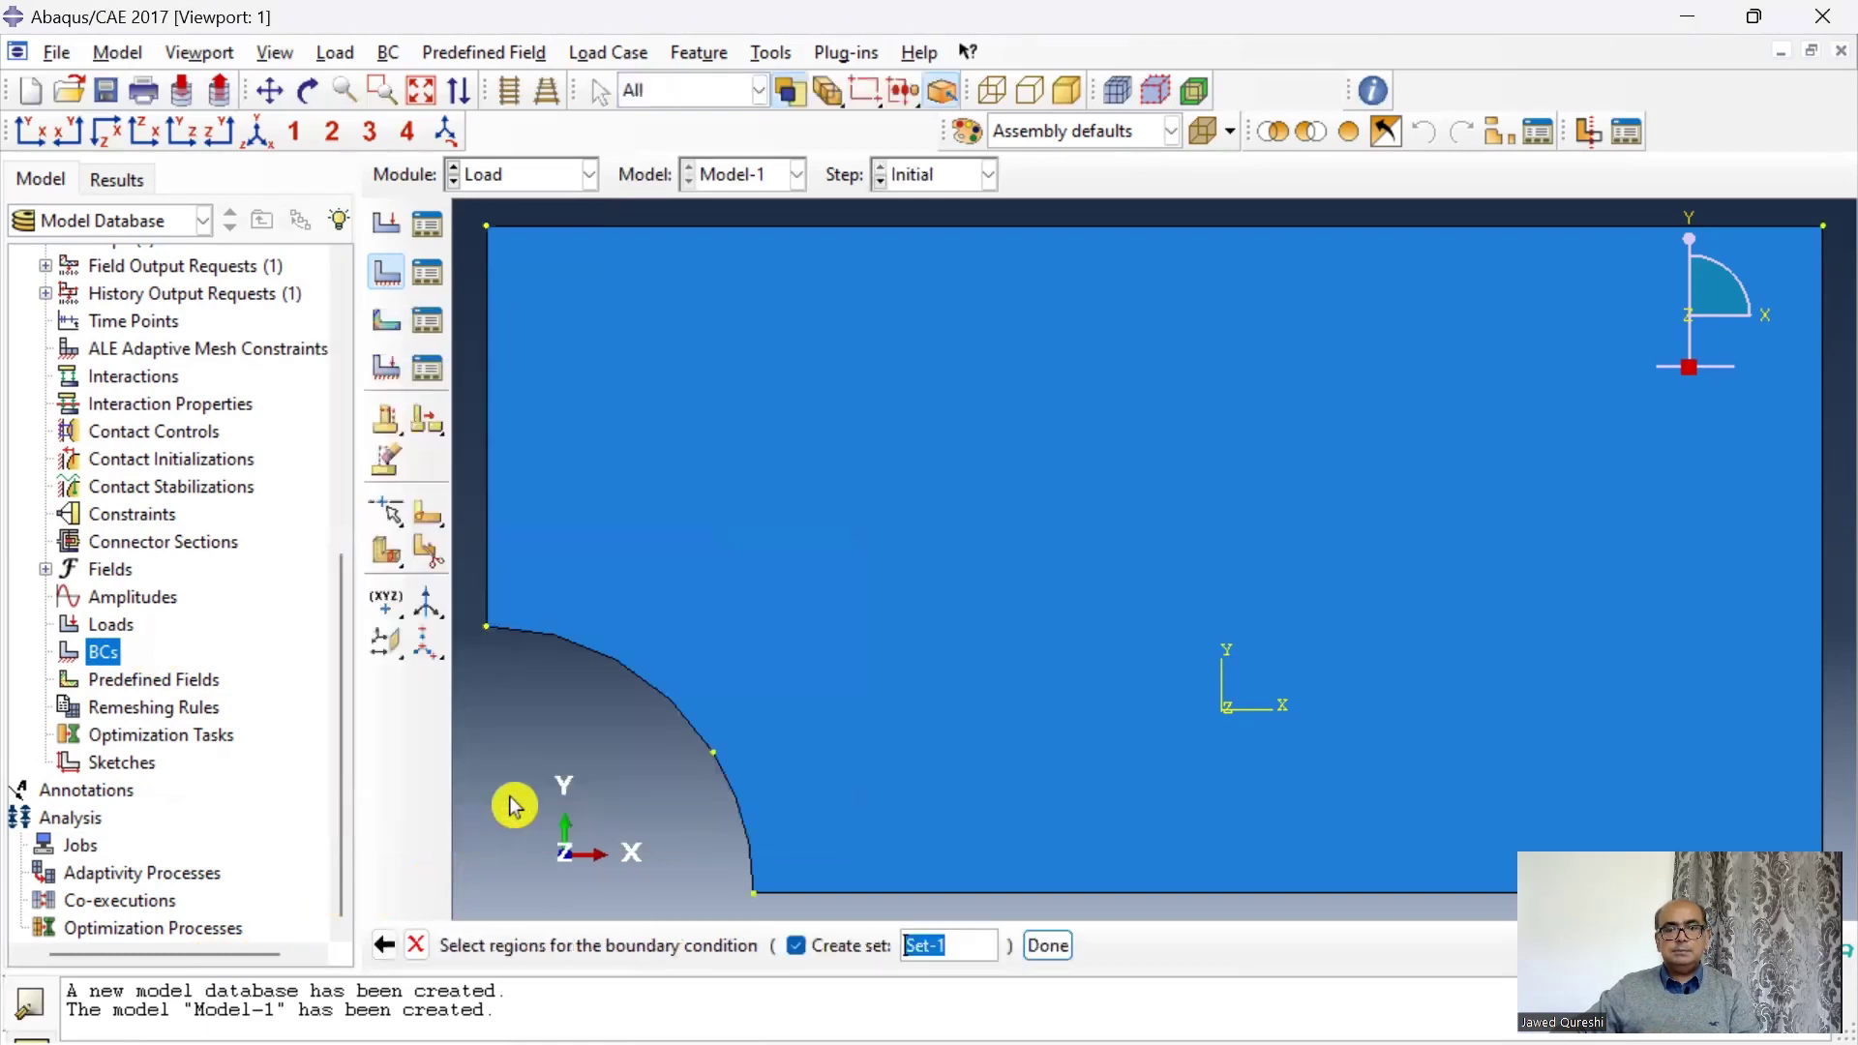
{"action": "left_click", "coordinate": [489, 549]}
{"action": "left_click", "coordinate": [1047, 946]}
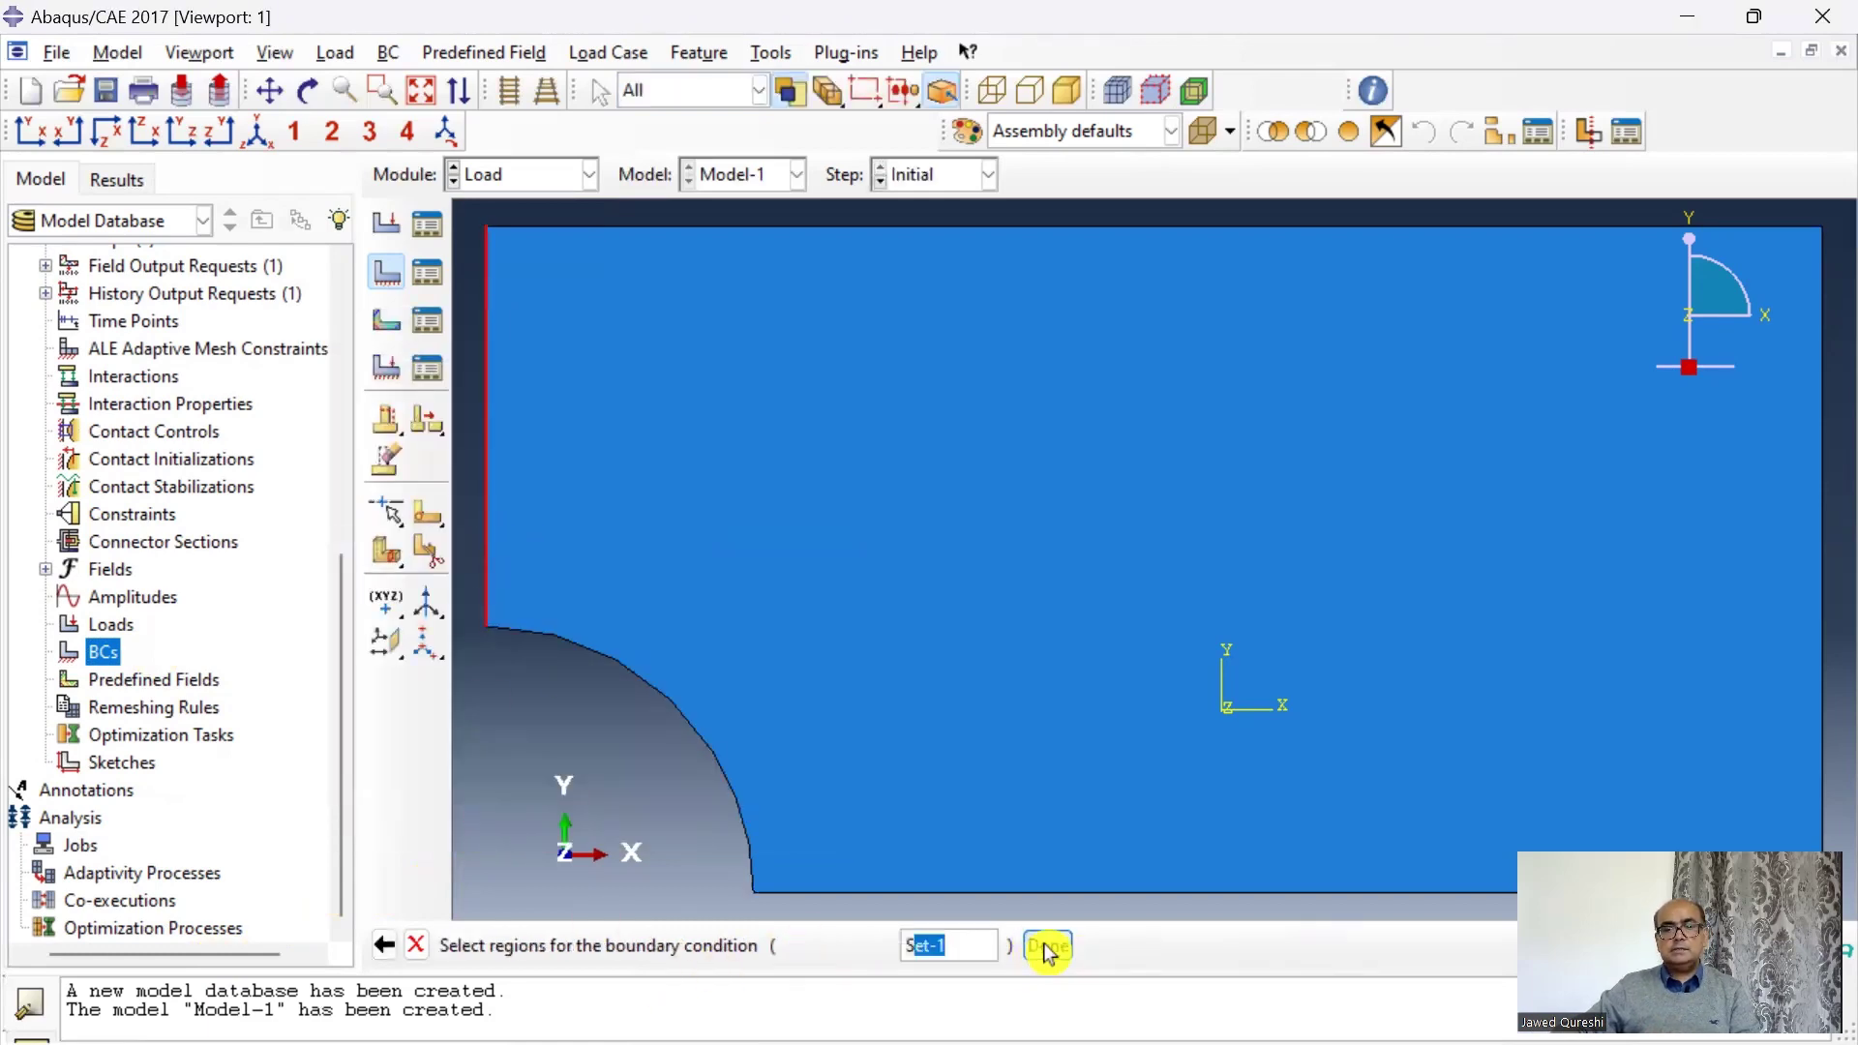
{"action": "left_click", "coordinate": [828, 482]}
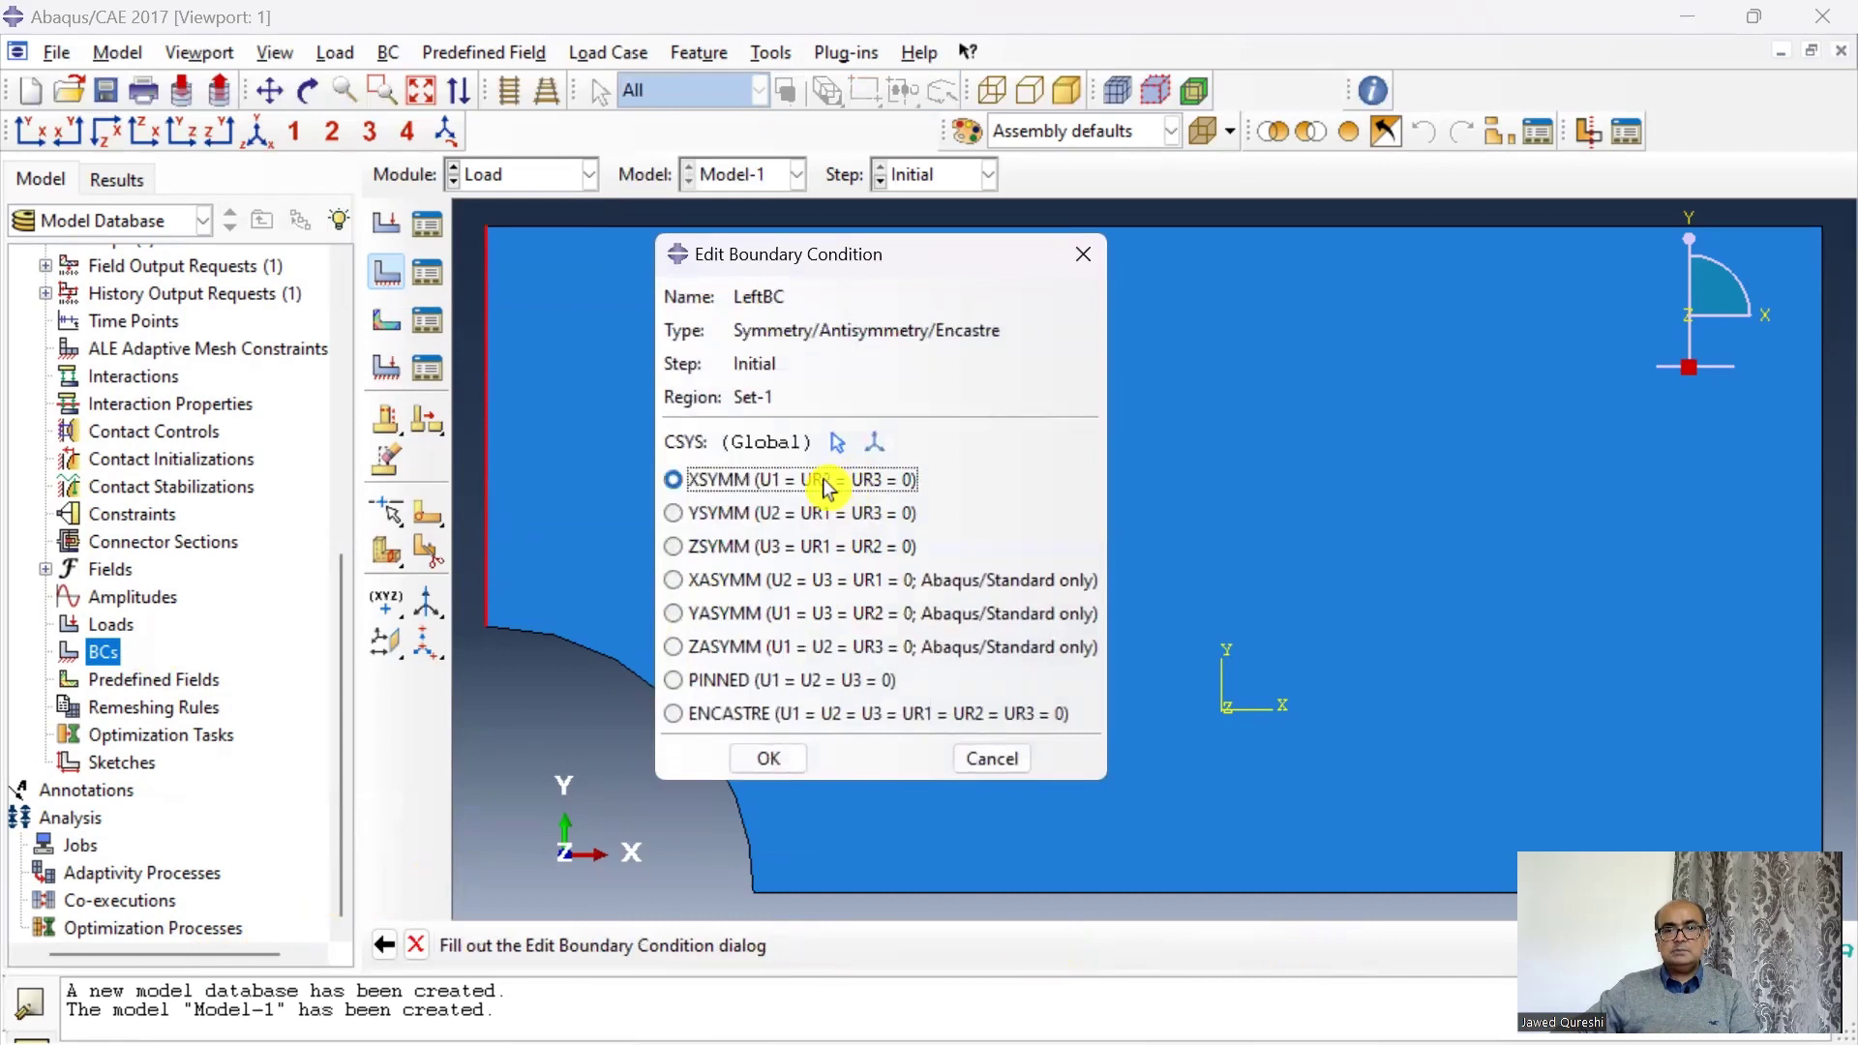
{"action": "left_click", "coordinate": [768, 763]}
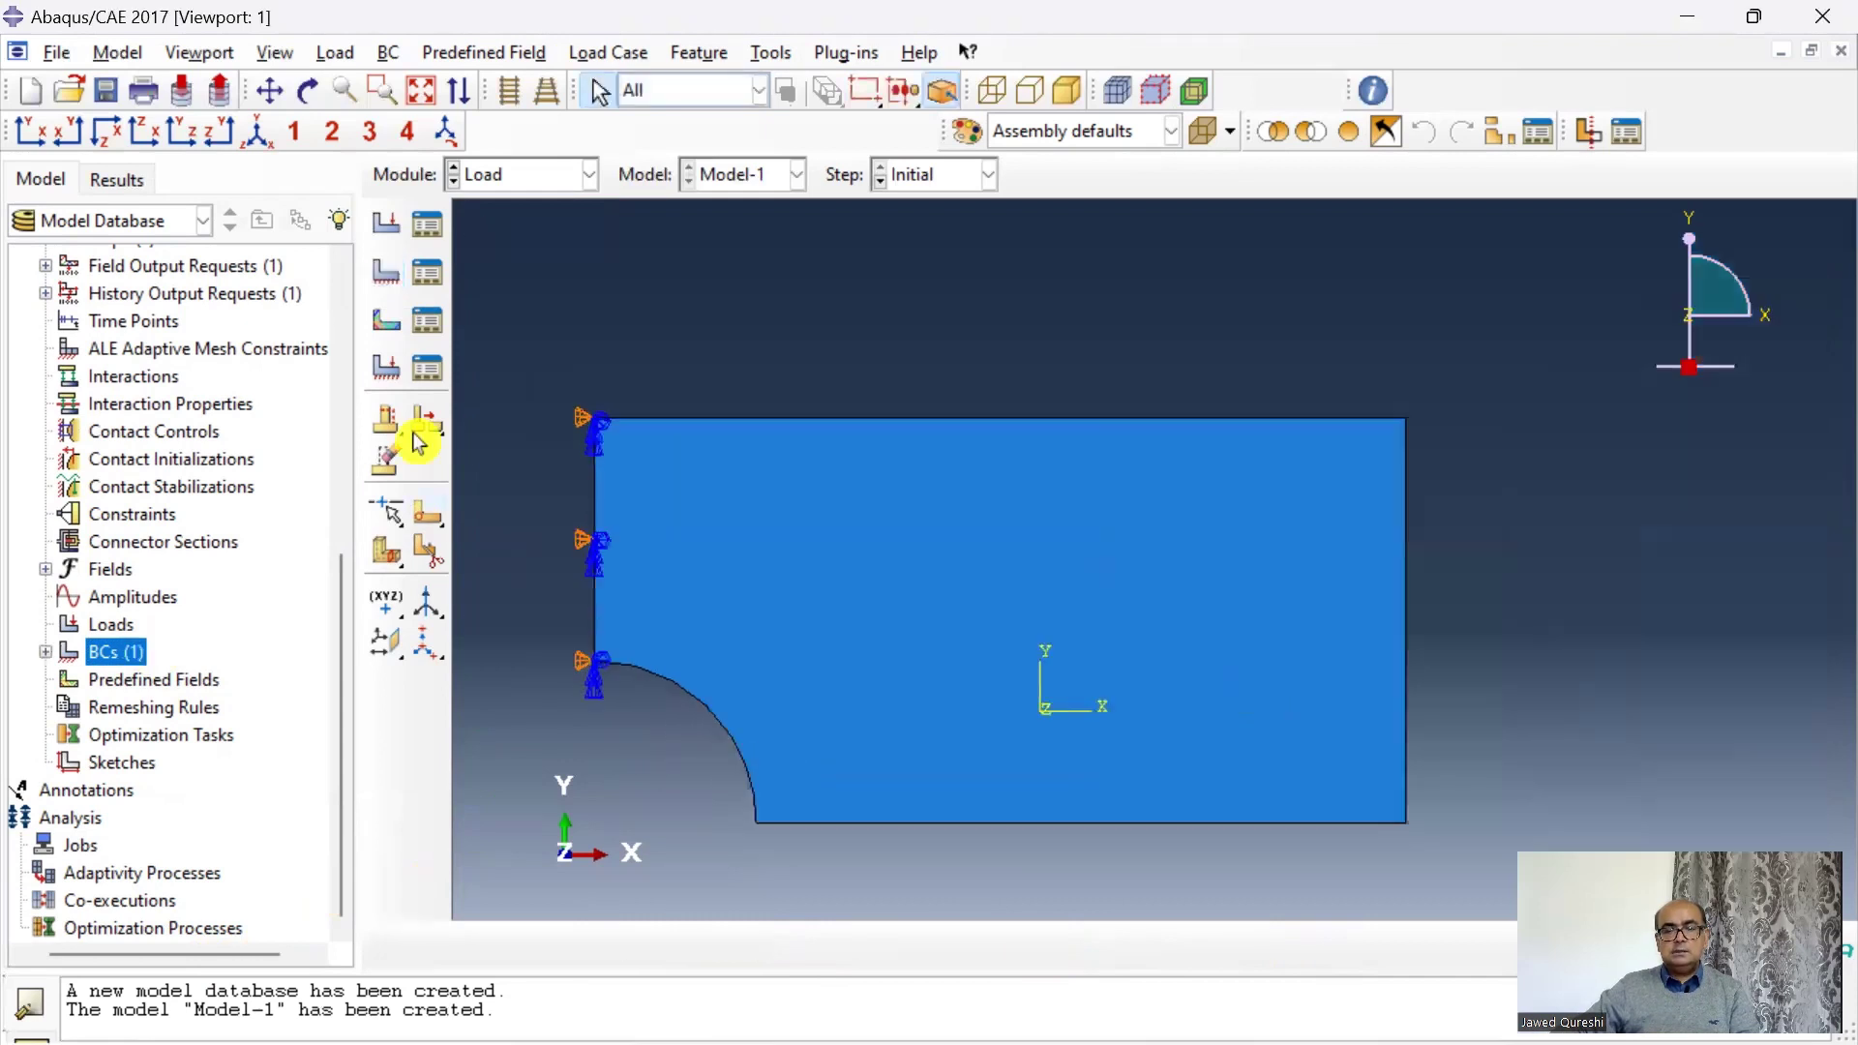
Step: Create LowerBC, a YSYMM symmetry condition on the plate's bottom edge
{"action": "double_click", "coordinate": [106, 652]}
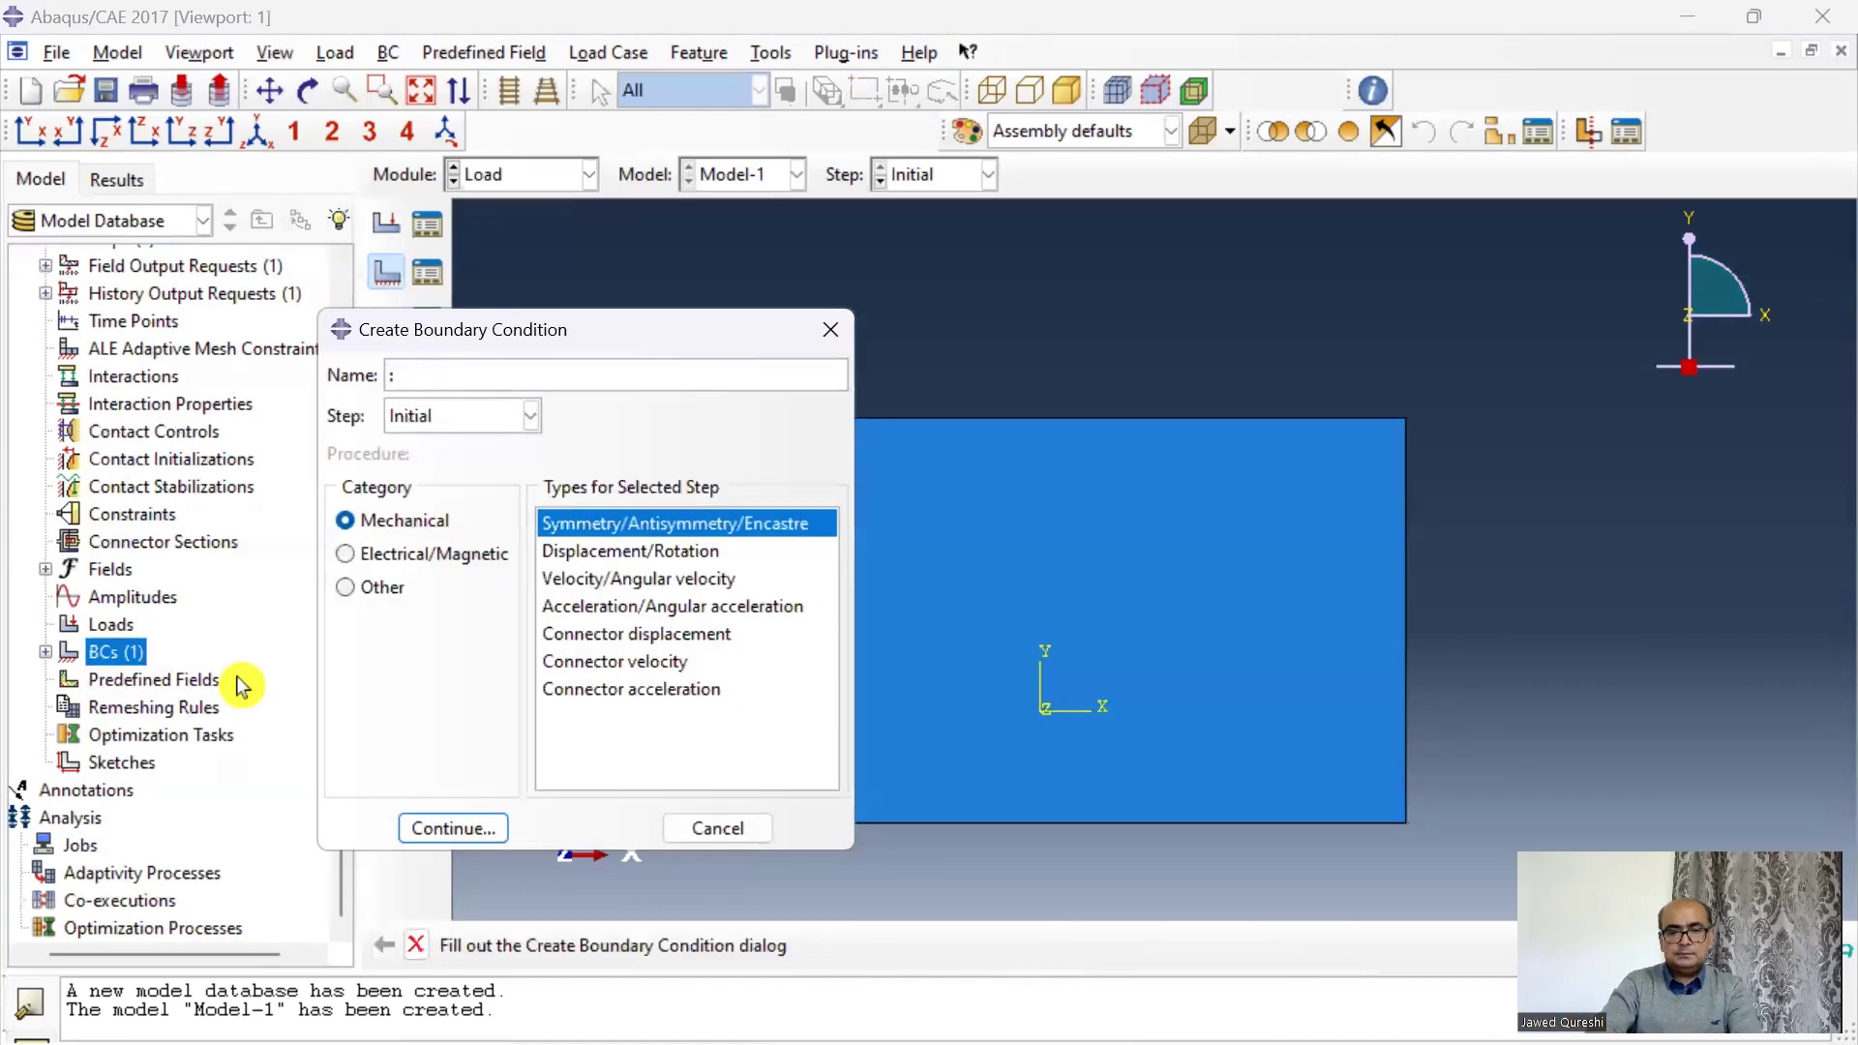
{"action": "type", "text": "LowerBC"}
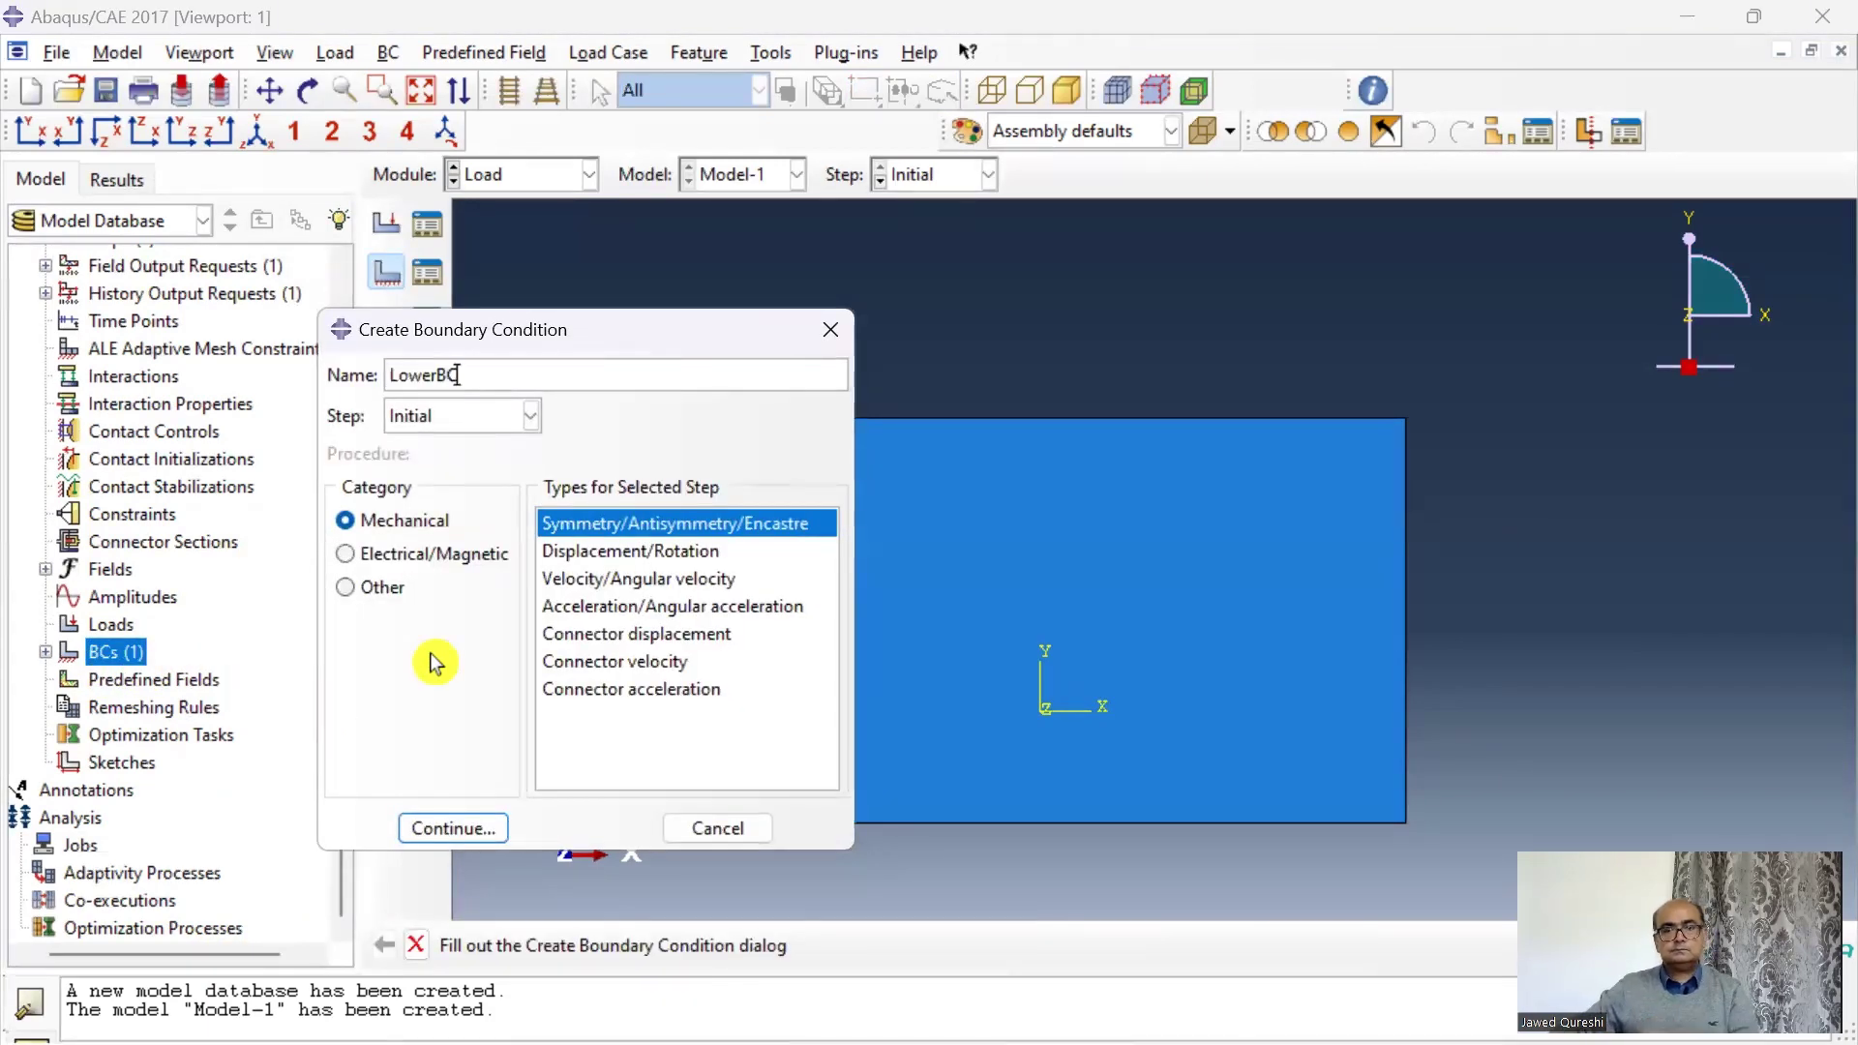
{"action": "left_click", "coordinate": [455, 827]}
{"action": "left_click", "coordinate": [829, 826]}
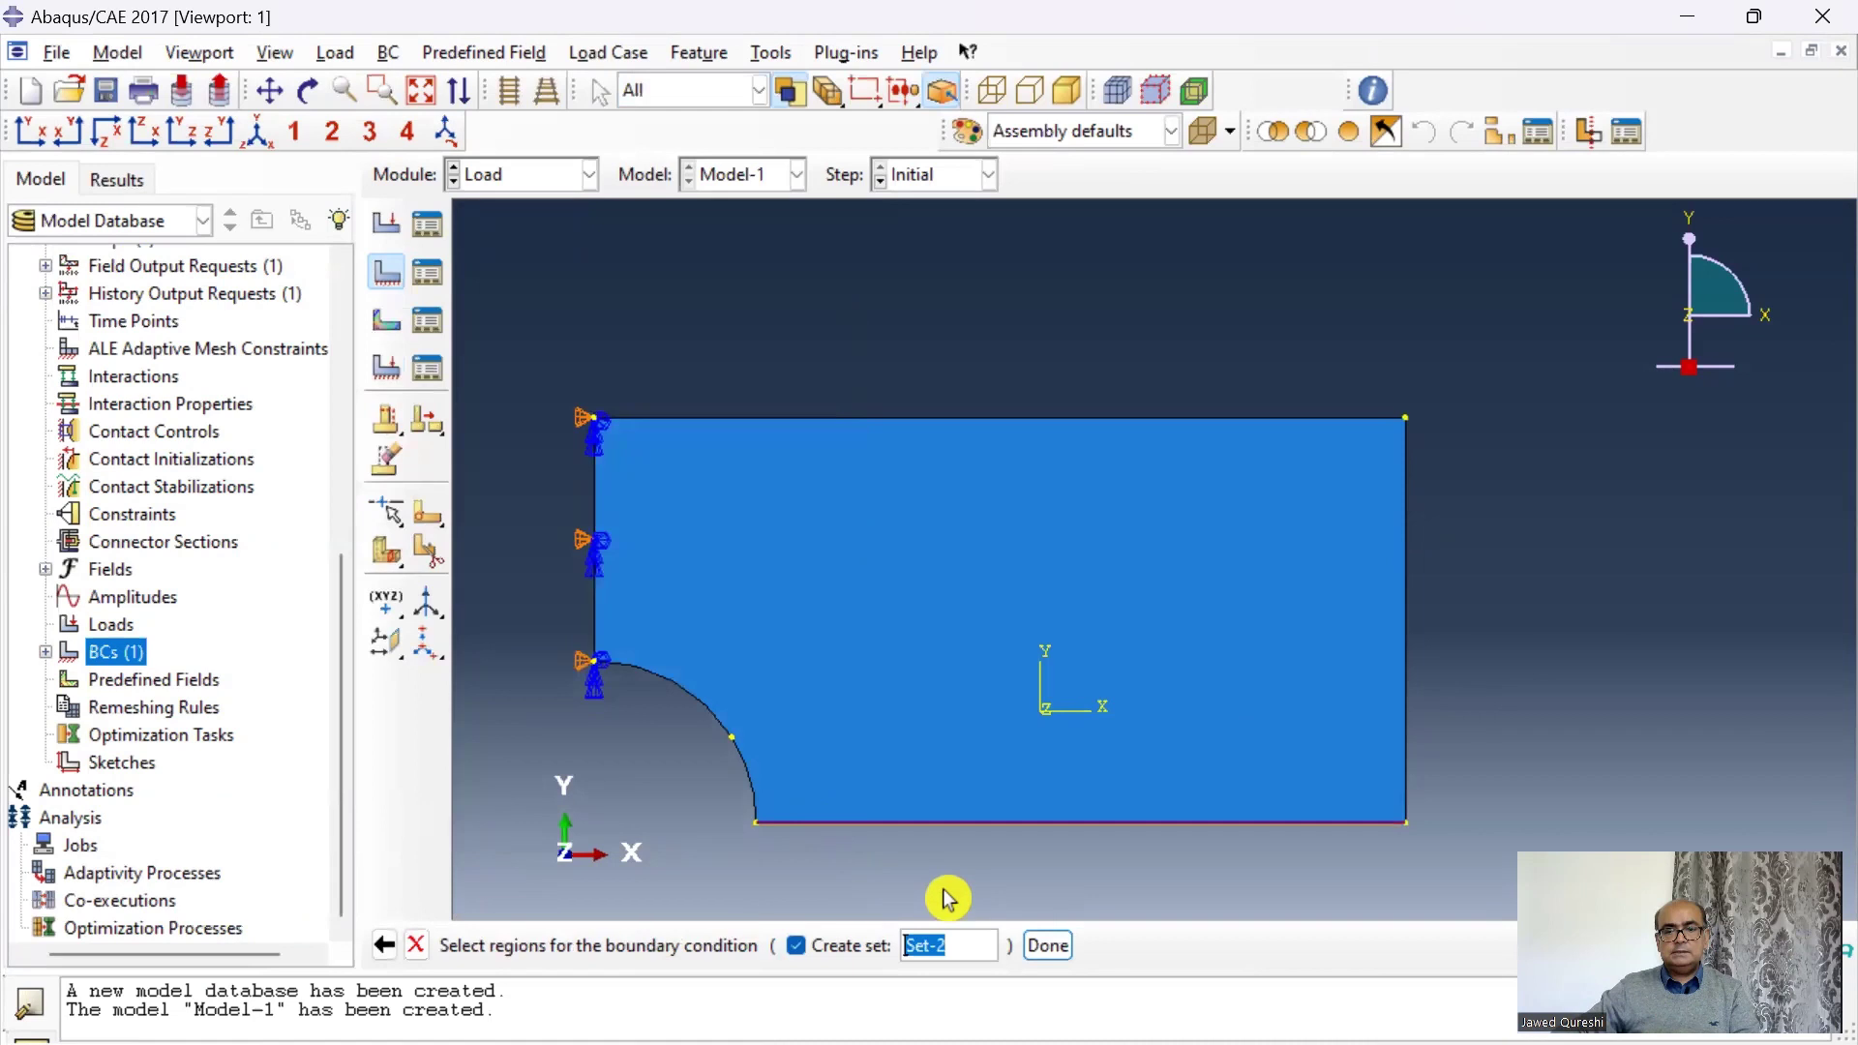
{"action": "left_click", "coordinate": [1048, 947]}
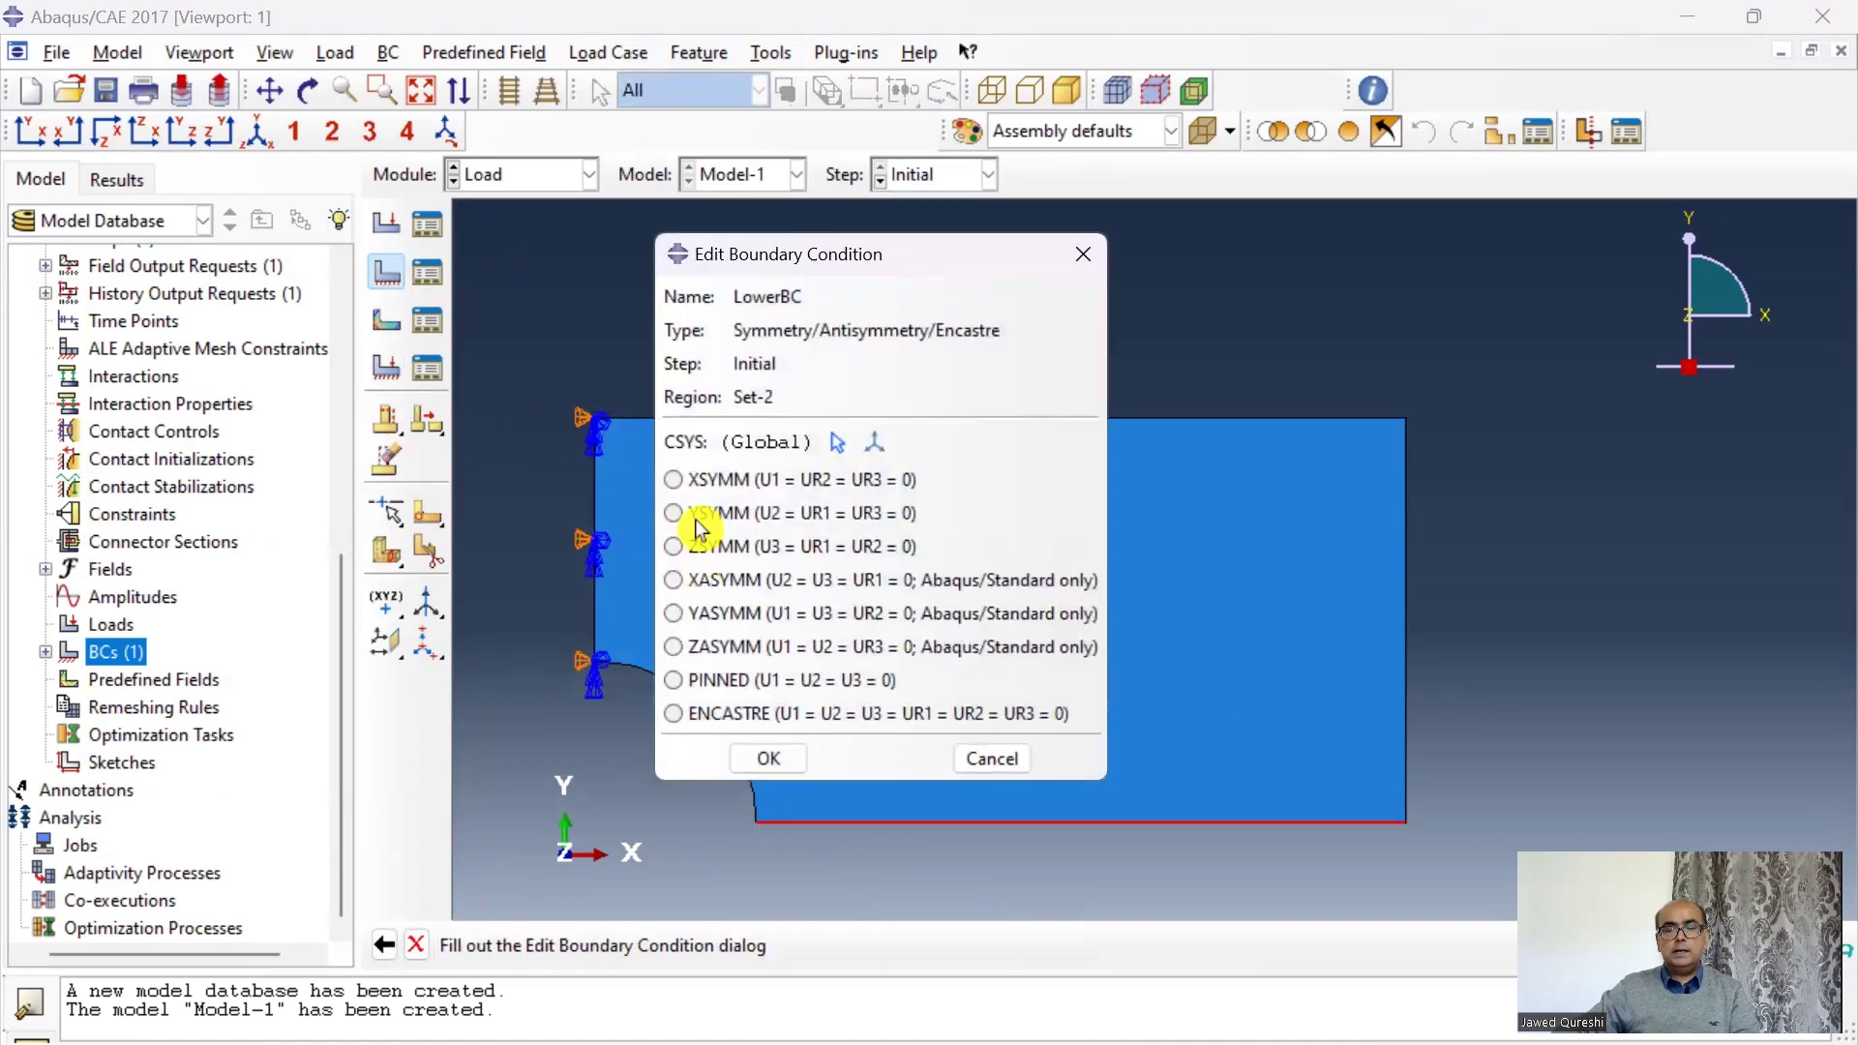
{"action": "left_click", "coordinate": [697, 521]}
{"action": "left_click", "coordinate": [774, 761]}
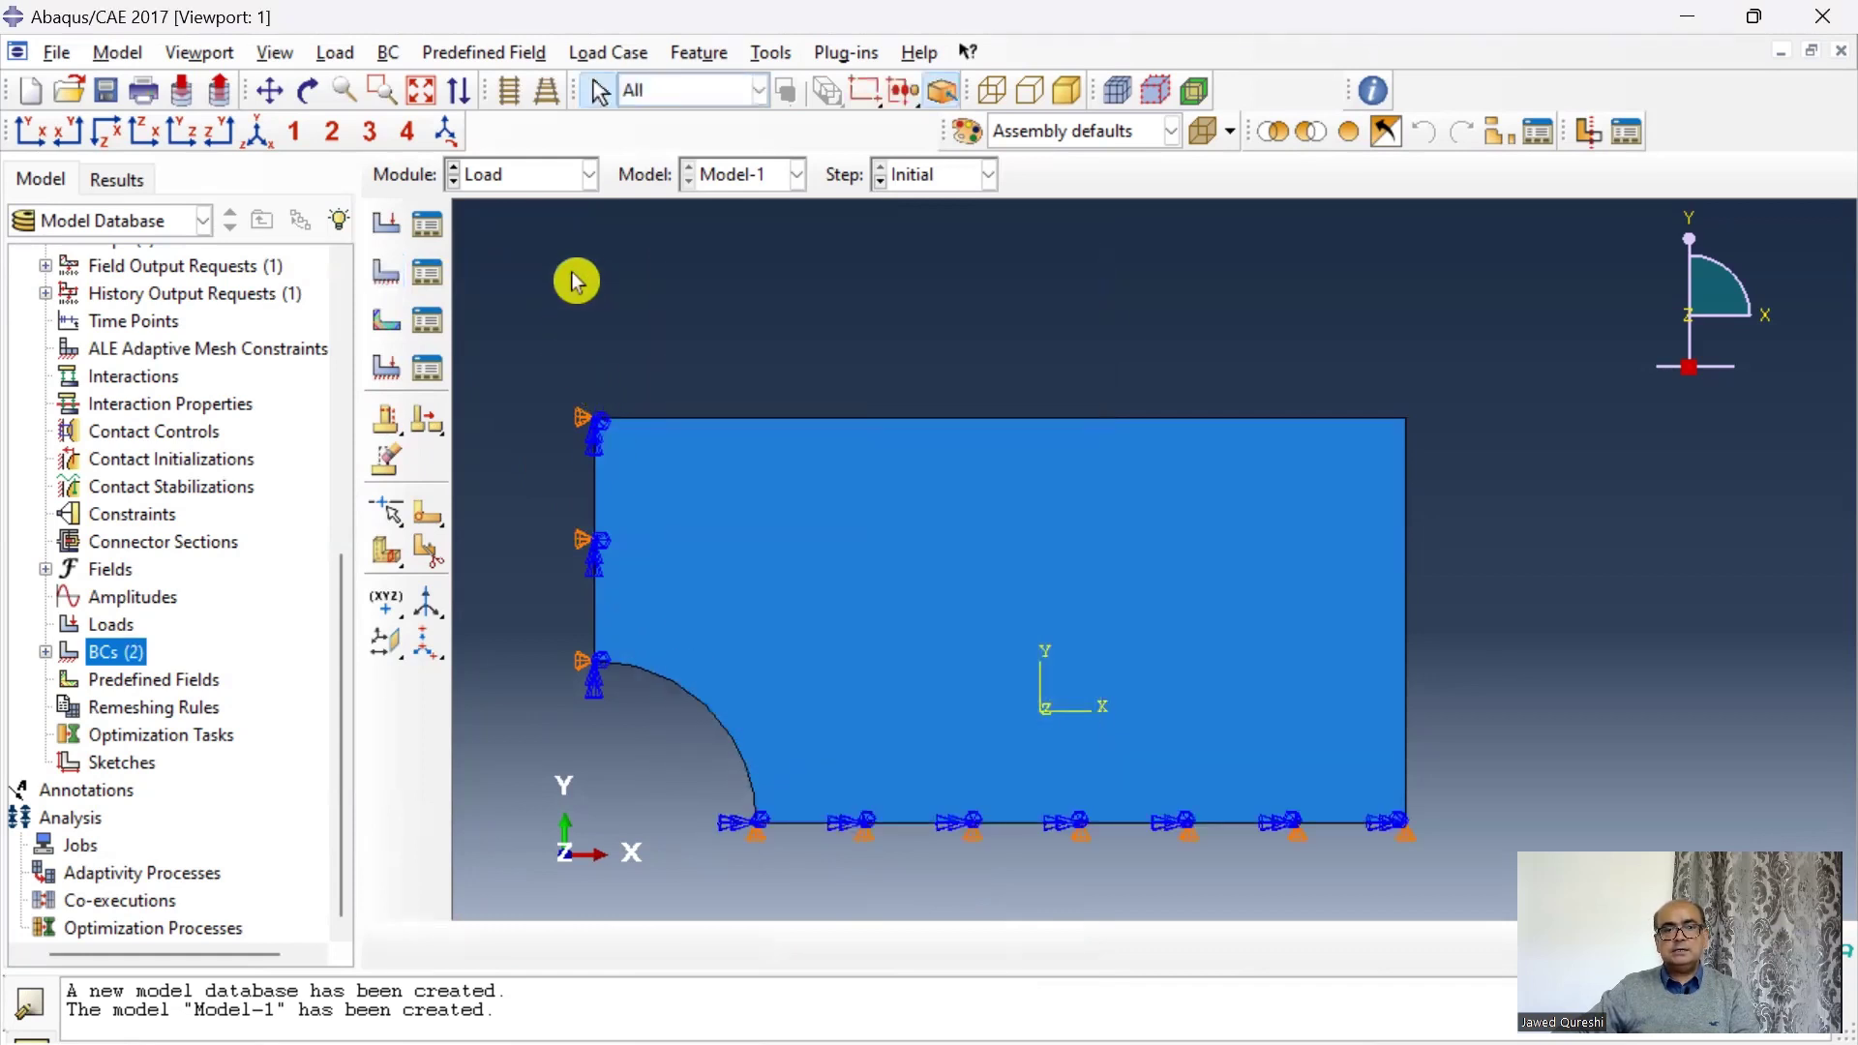
Step: Create Load-1 in Step-1, a pressure of magnitude -100 on the plate's right edge
{"action": "double_click", "coordinate": [133, 627]}
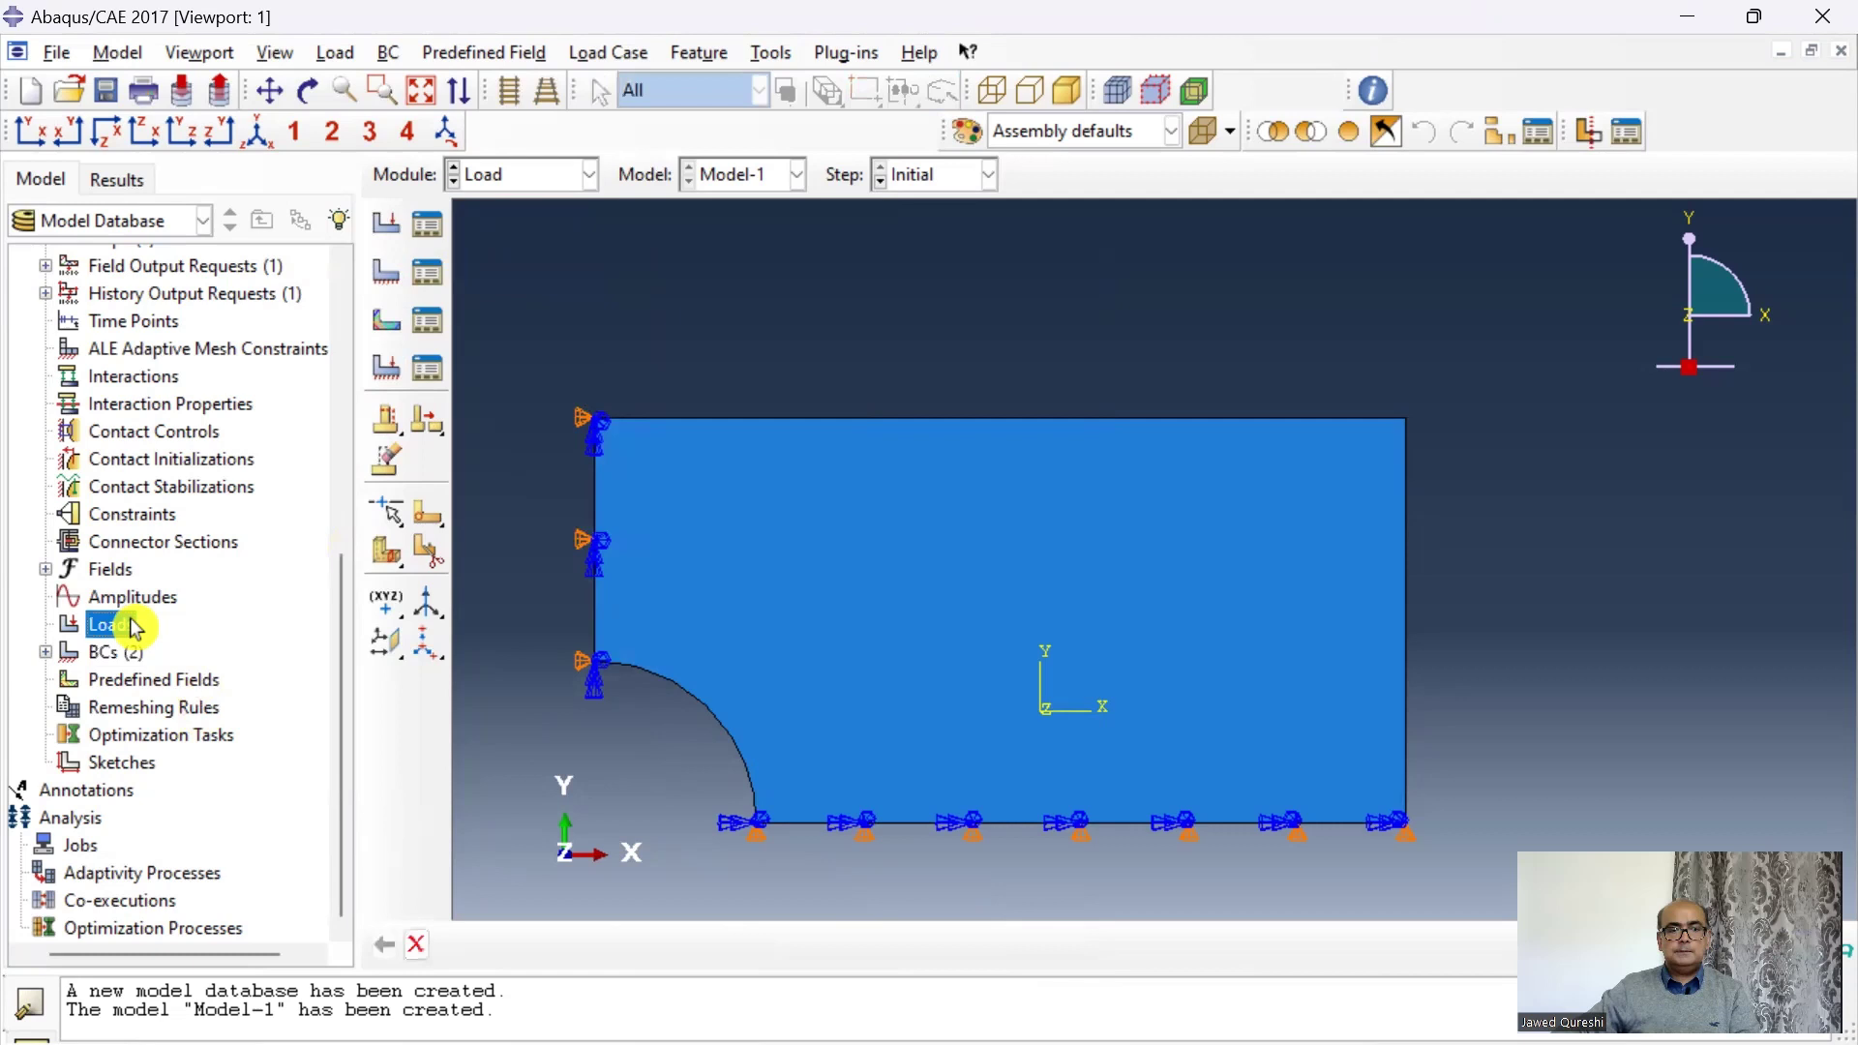
{"action": "left_click", "coordinate": [457, 393]}
{"action": "left_click", "coordinate": [414, 455]}
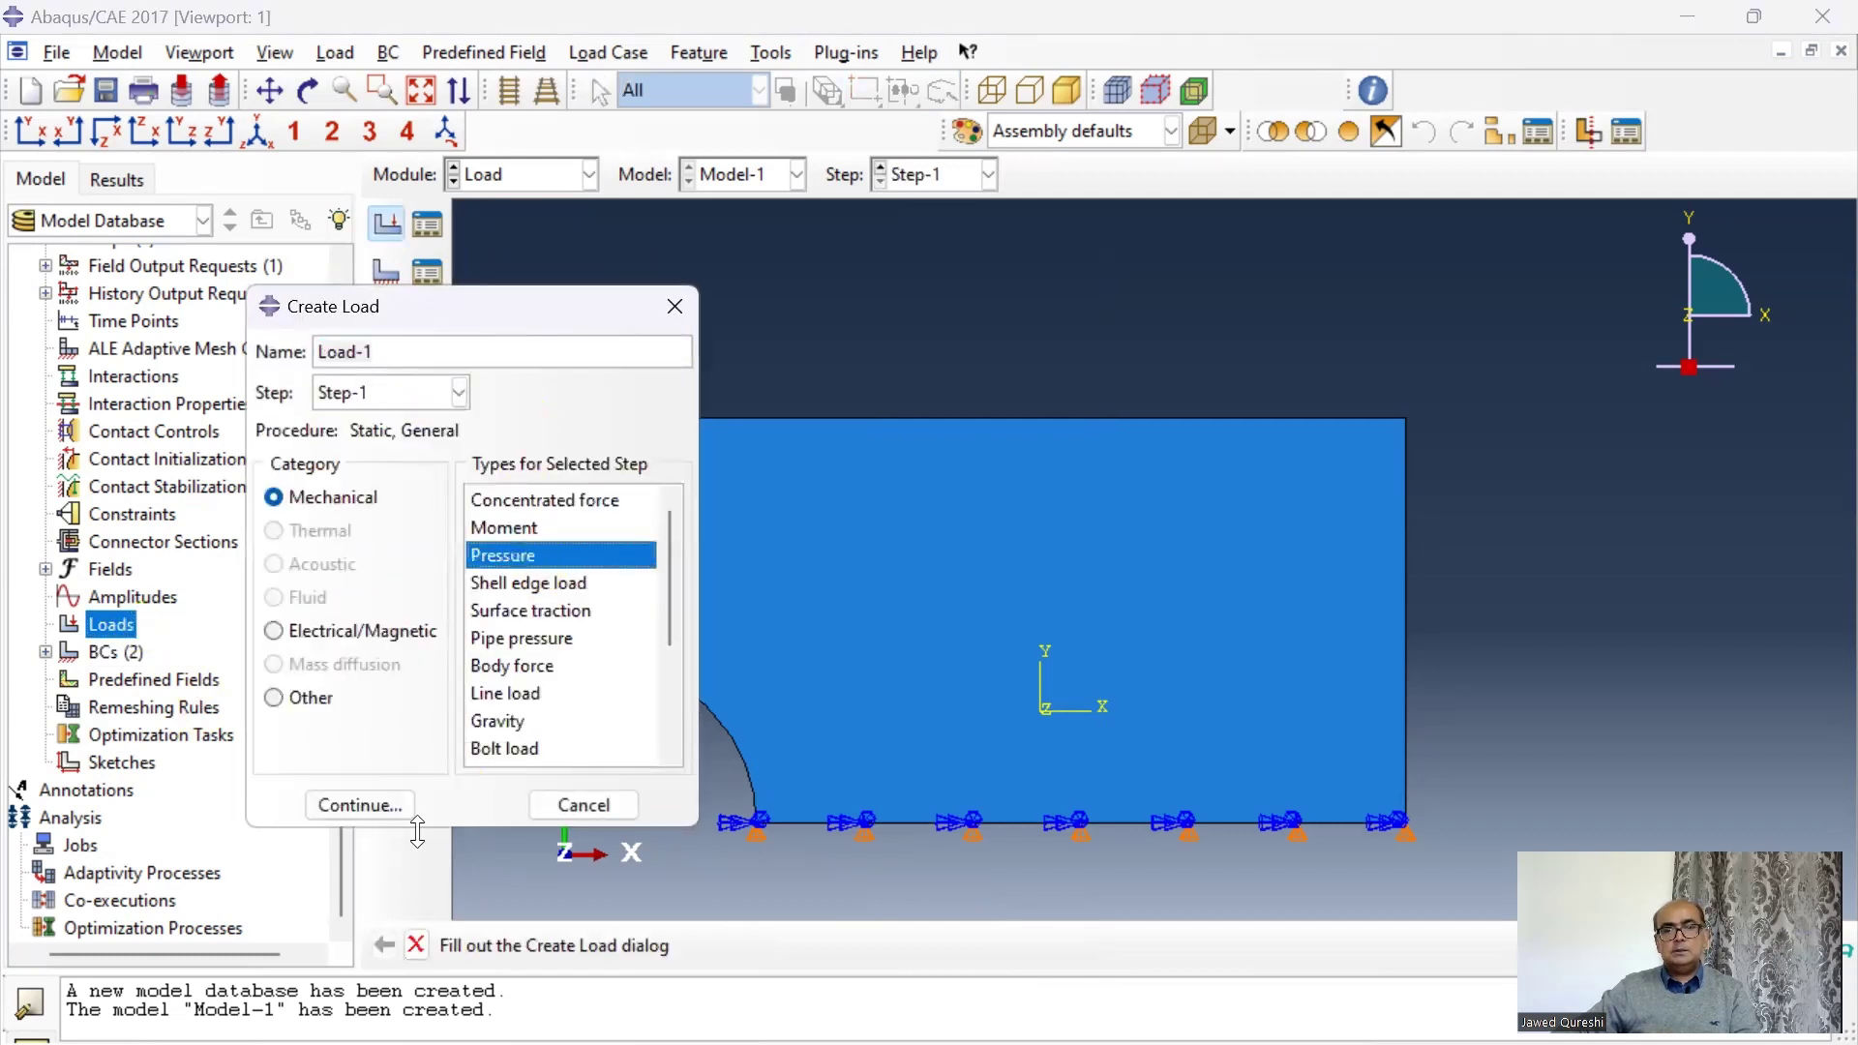
{"action": "left_click", "coordinate": [396, 816]}
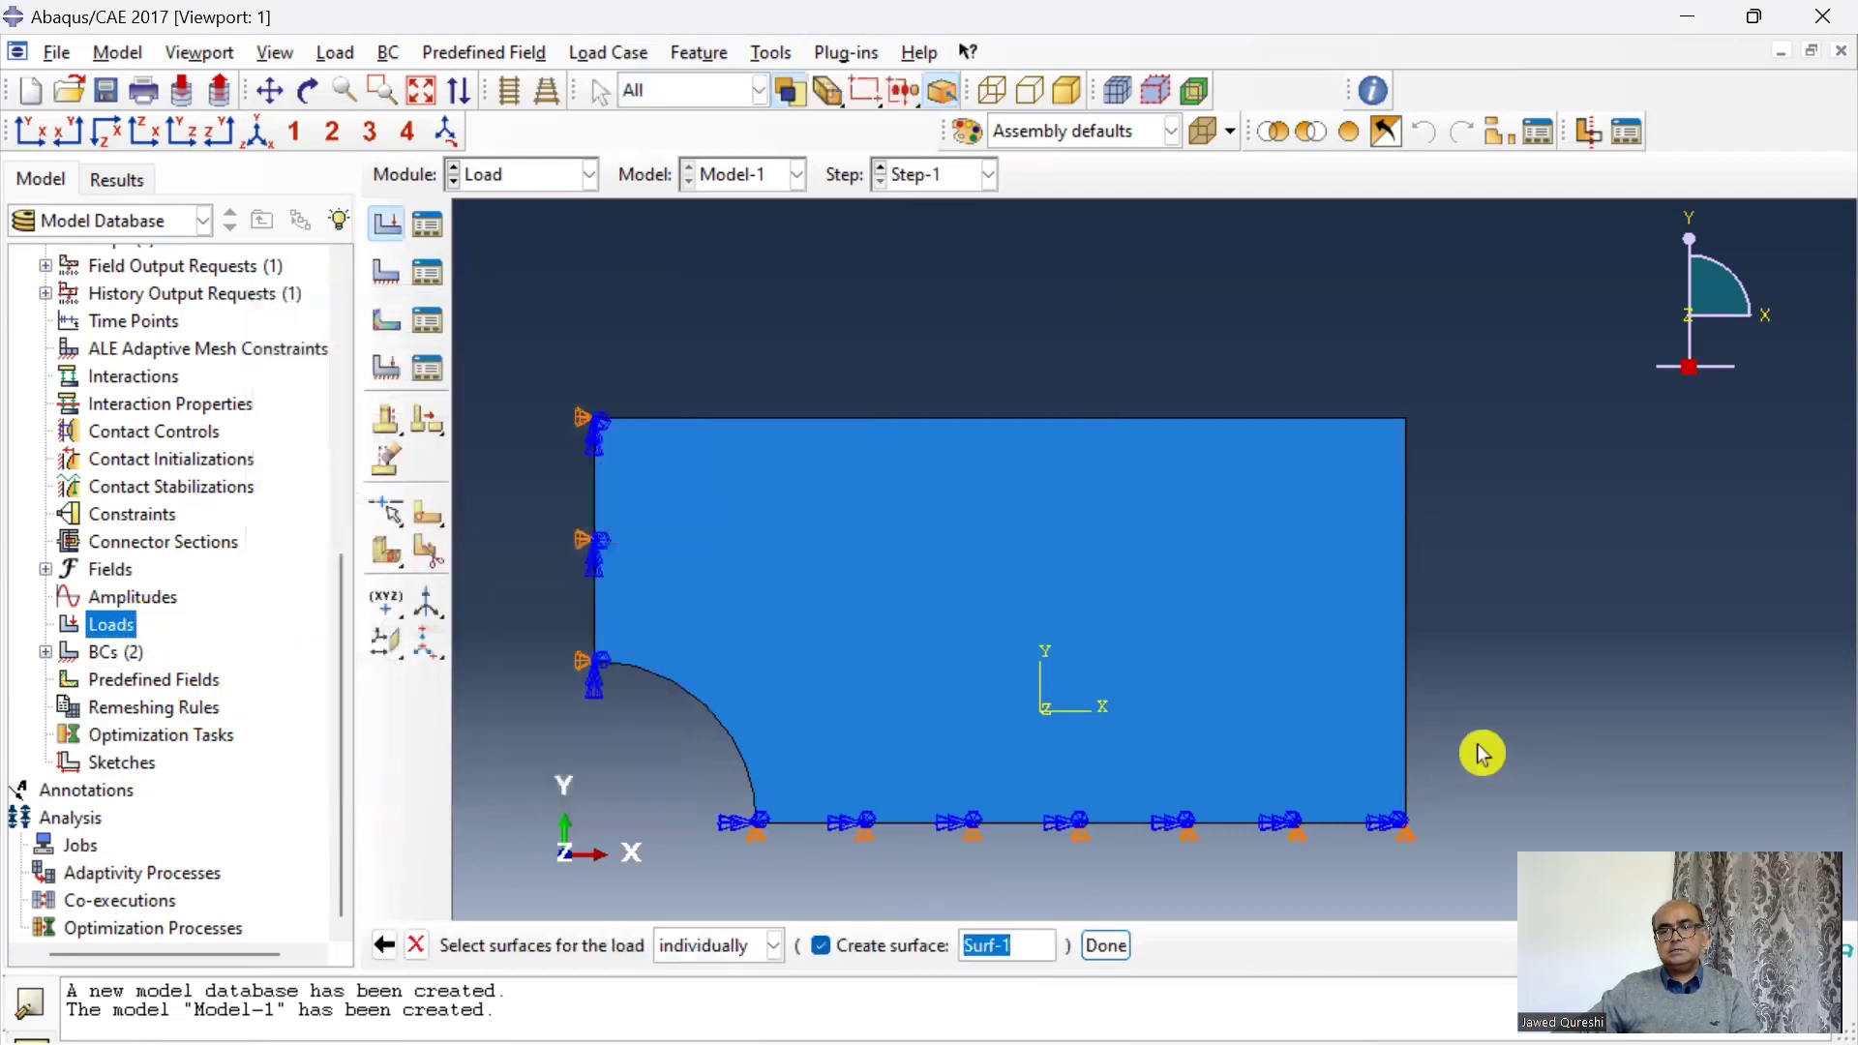
{"action": "left_click", "coordinate": [1408, 736]}
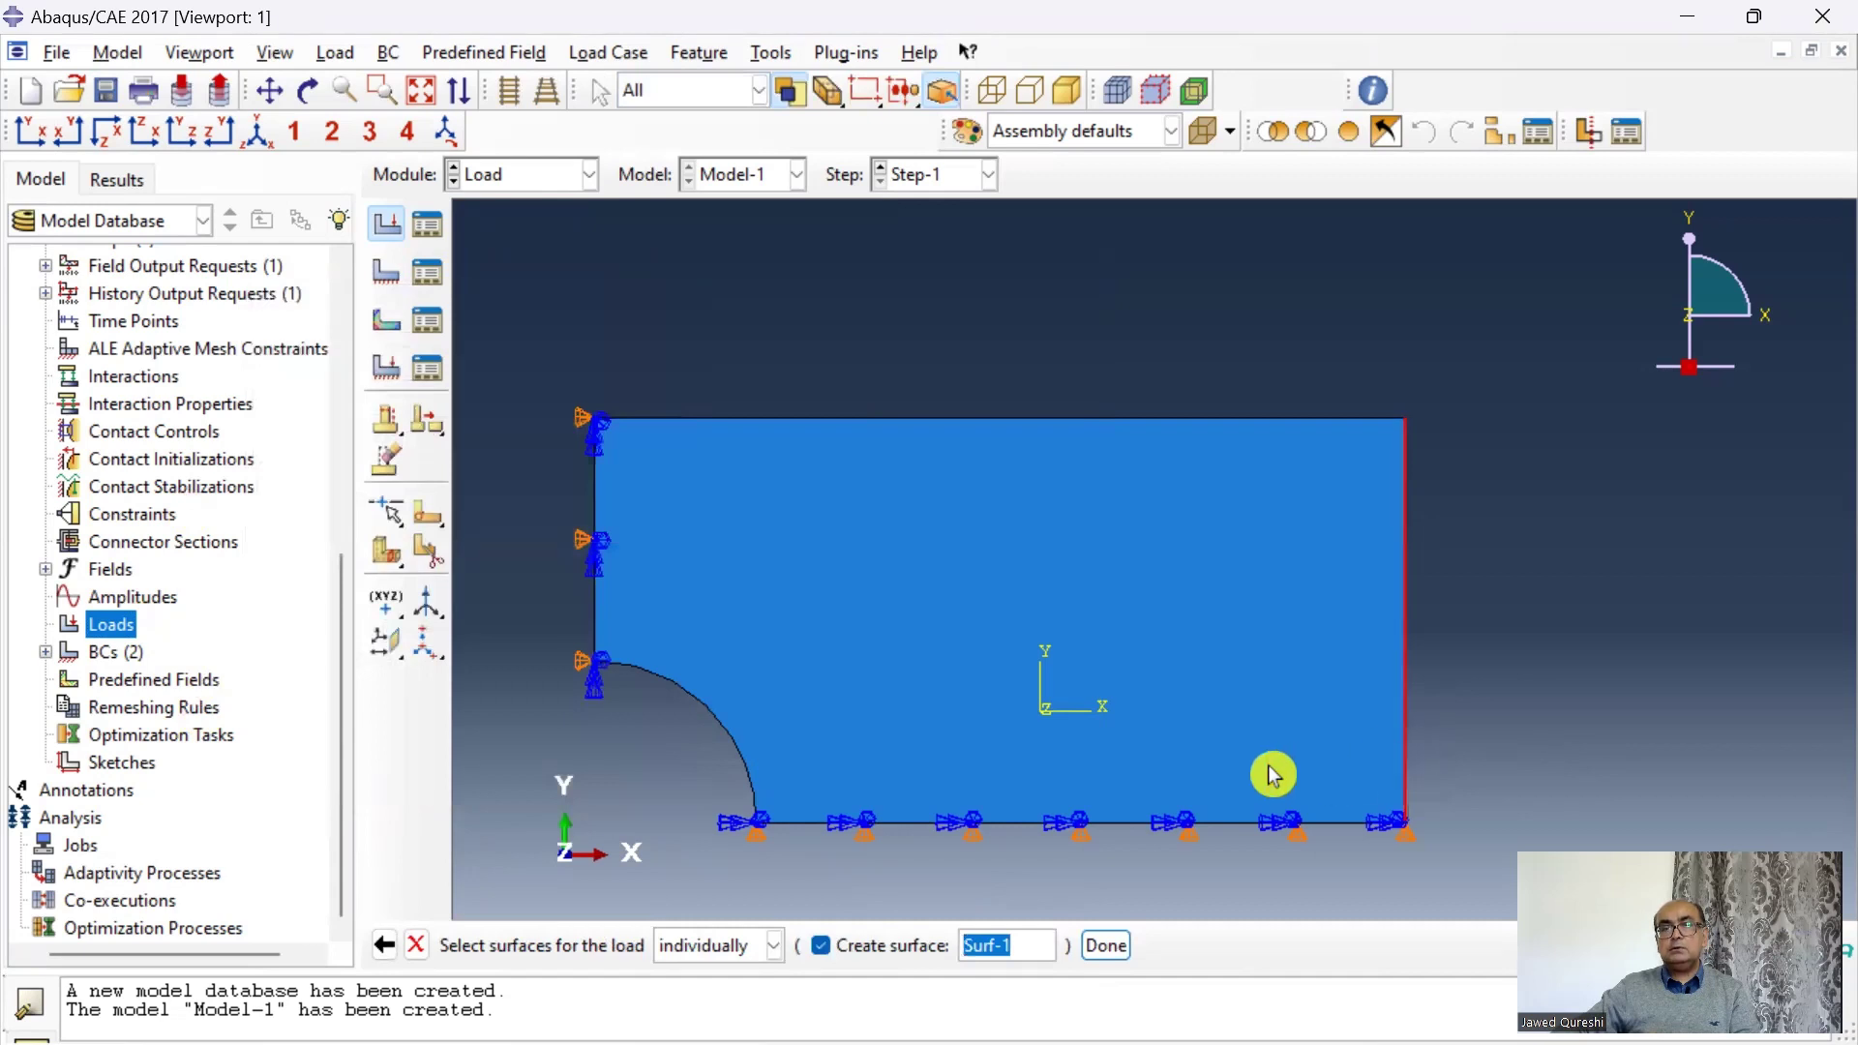
{"action": "middle_click", "coordinate": [1011, 915]}
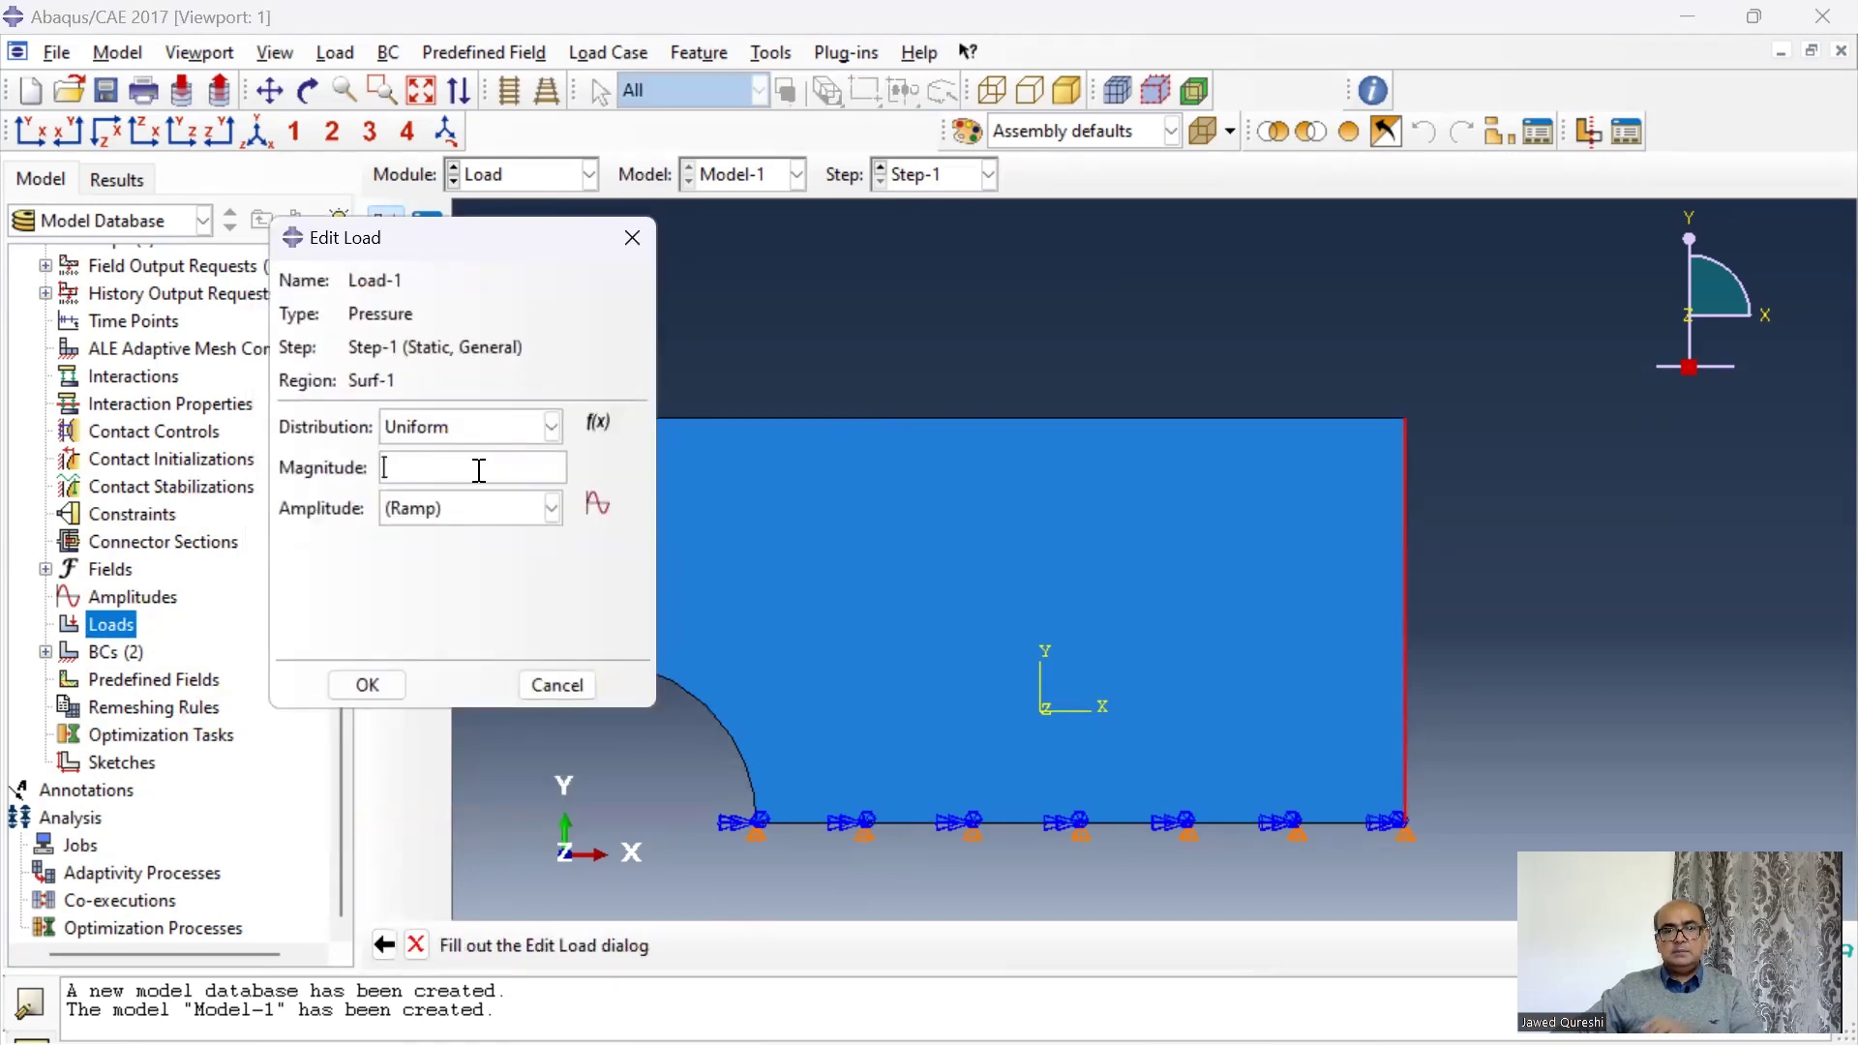
{"action": "type", "text": "1"}
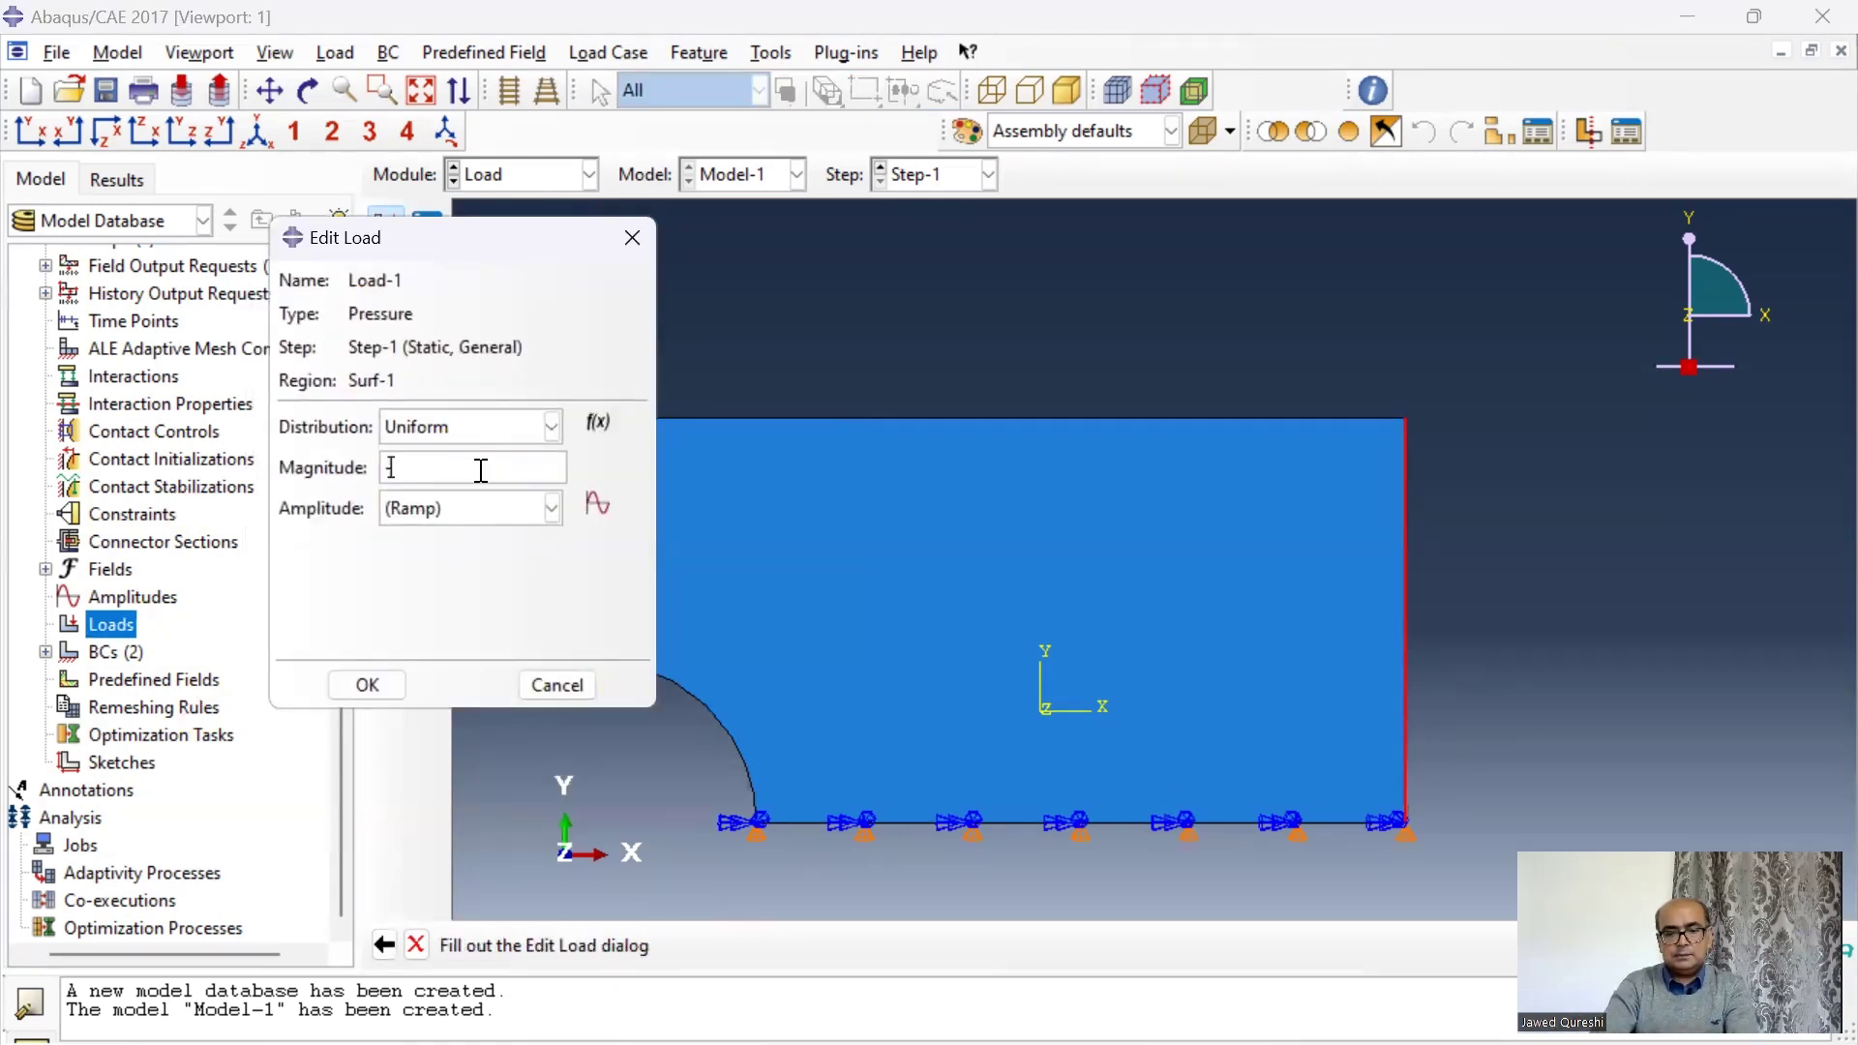
{"action": "type", "text": "-100"}
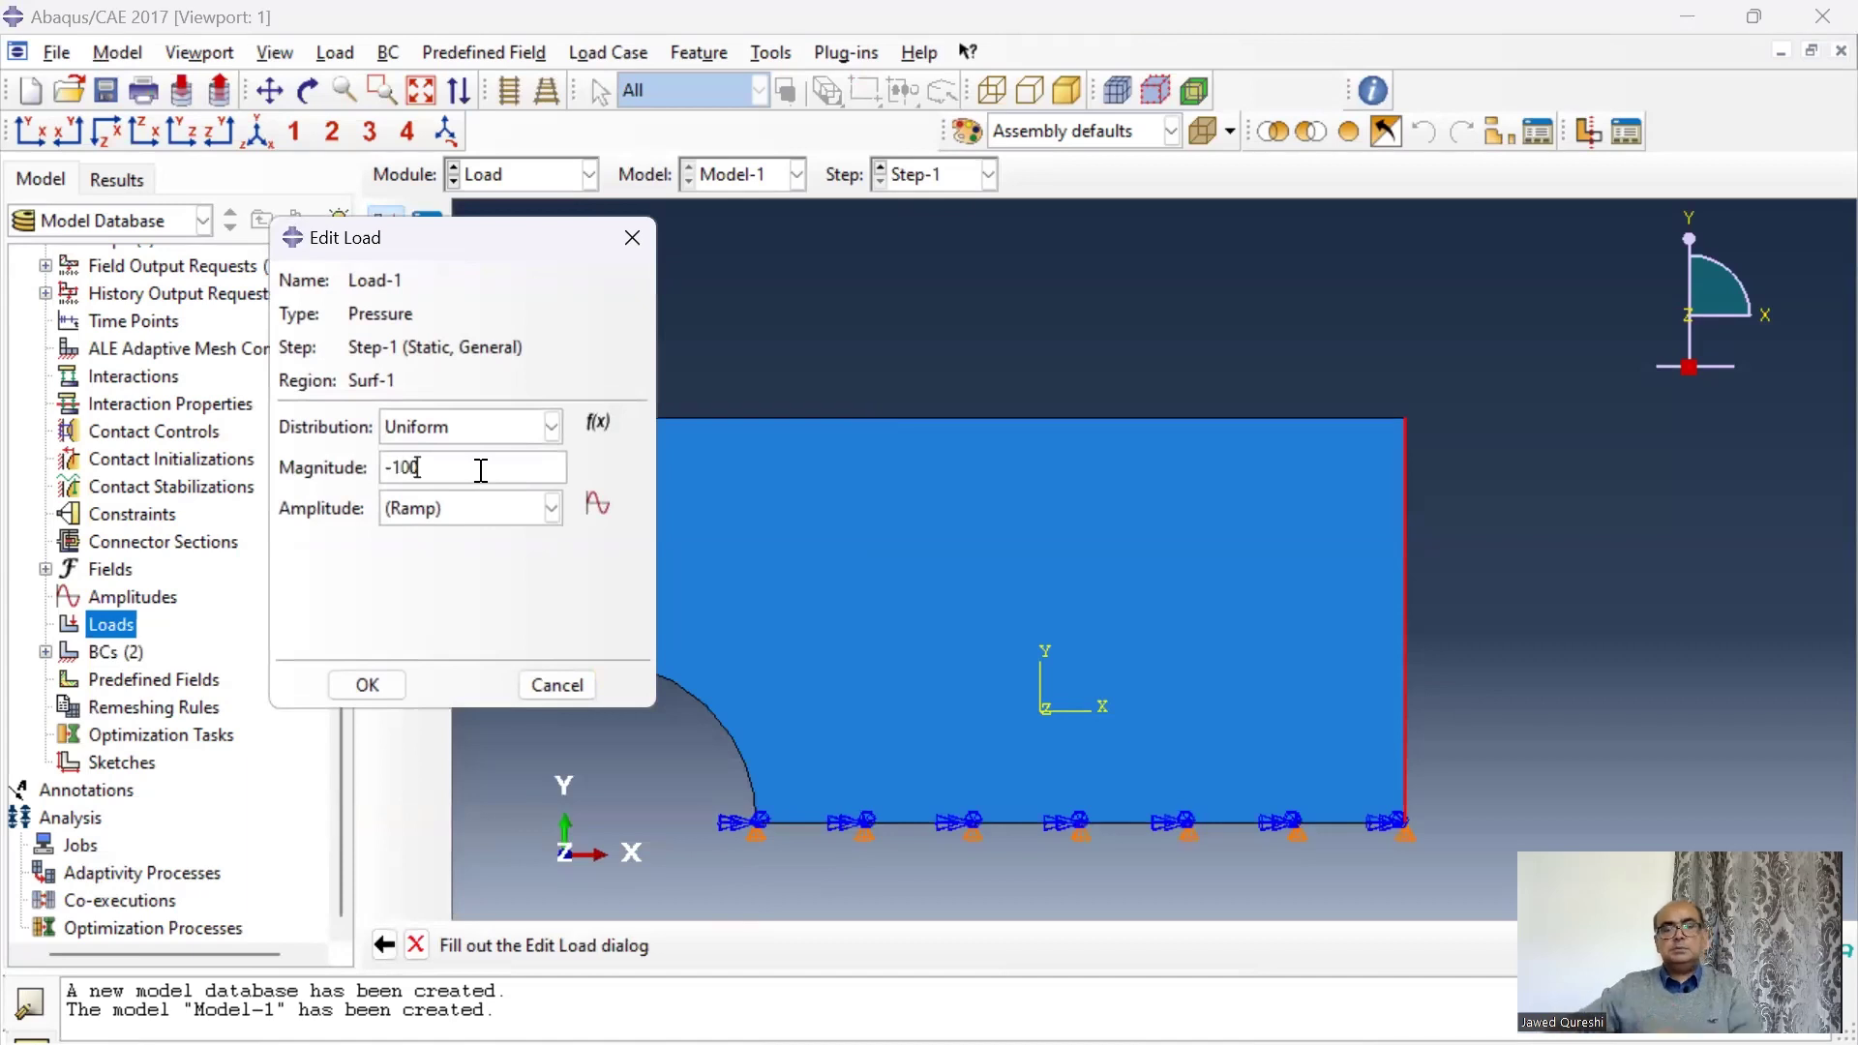
{"action": "left_click", "coordinate": [399, 683]}
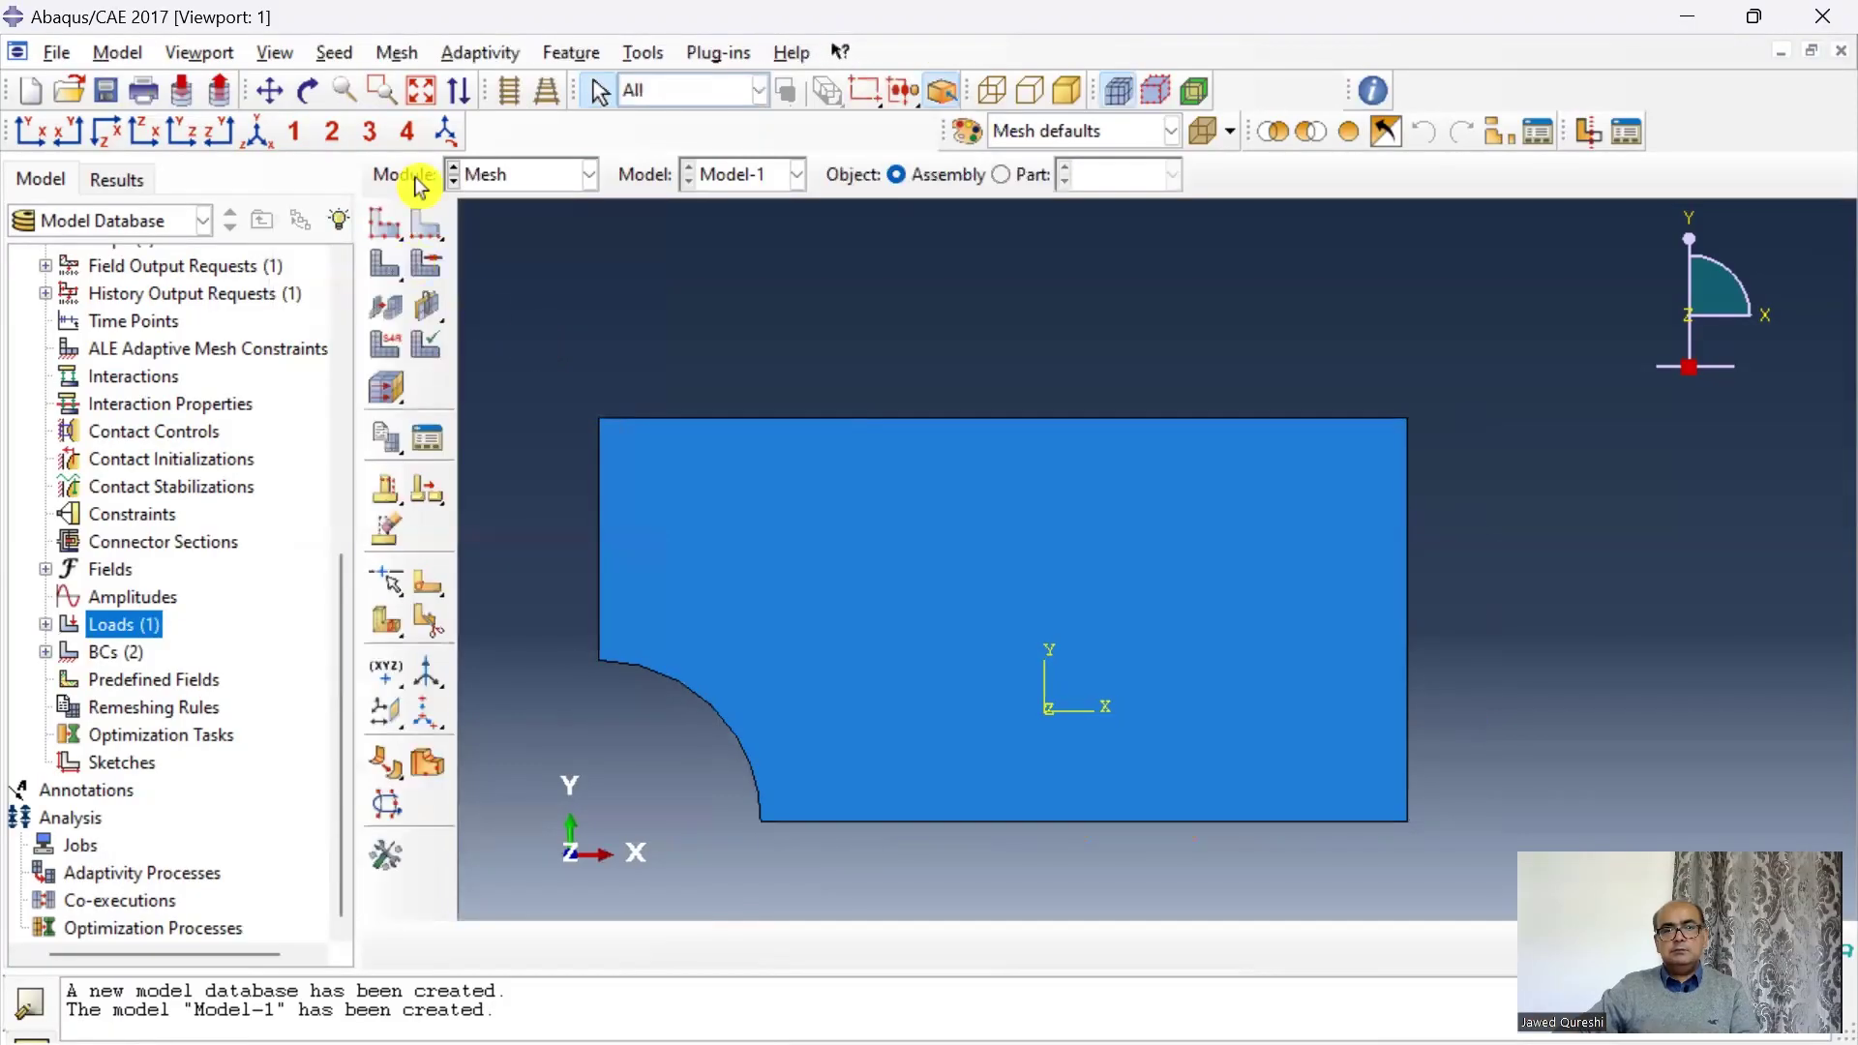
Step: Set the plate part's mesh controls to Quad shape with Structured technique
{"action": "left_click", "coordinate": [999, 175]}
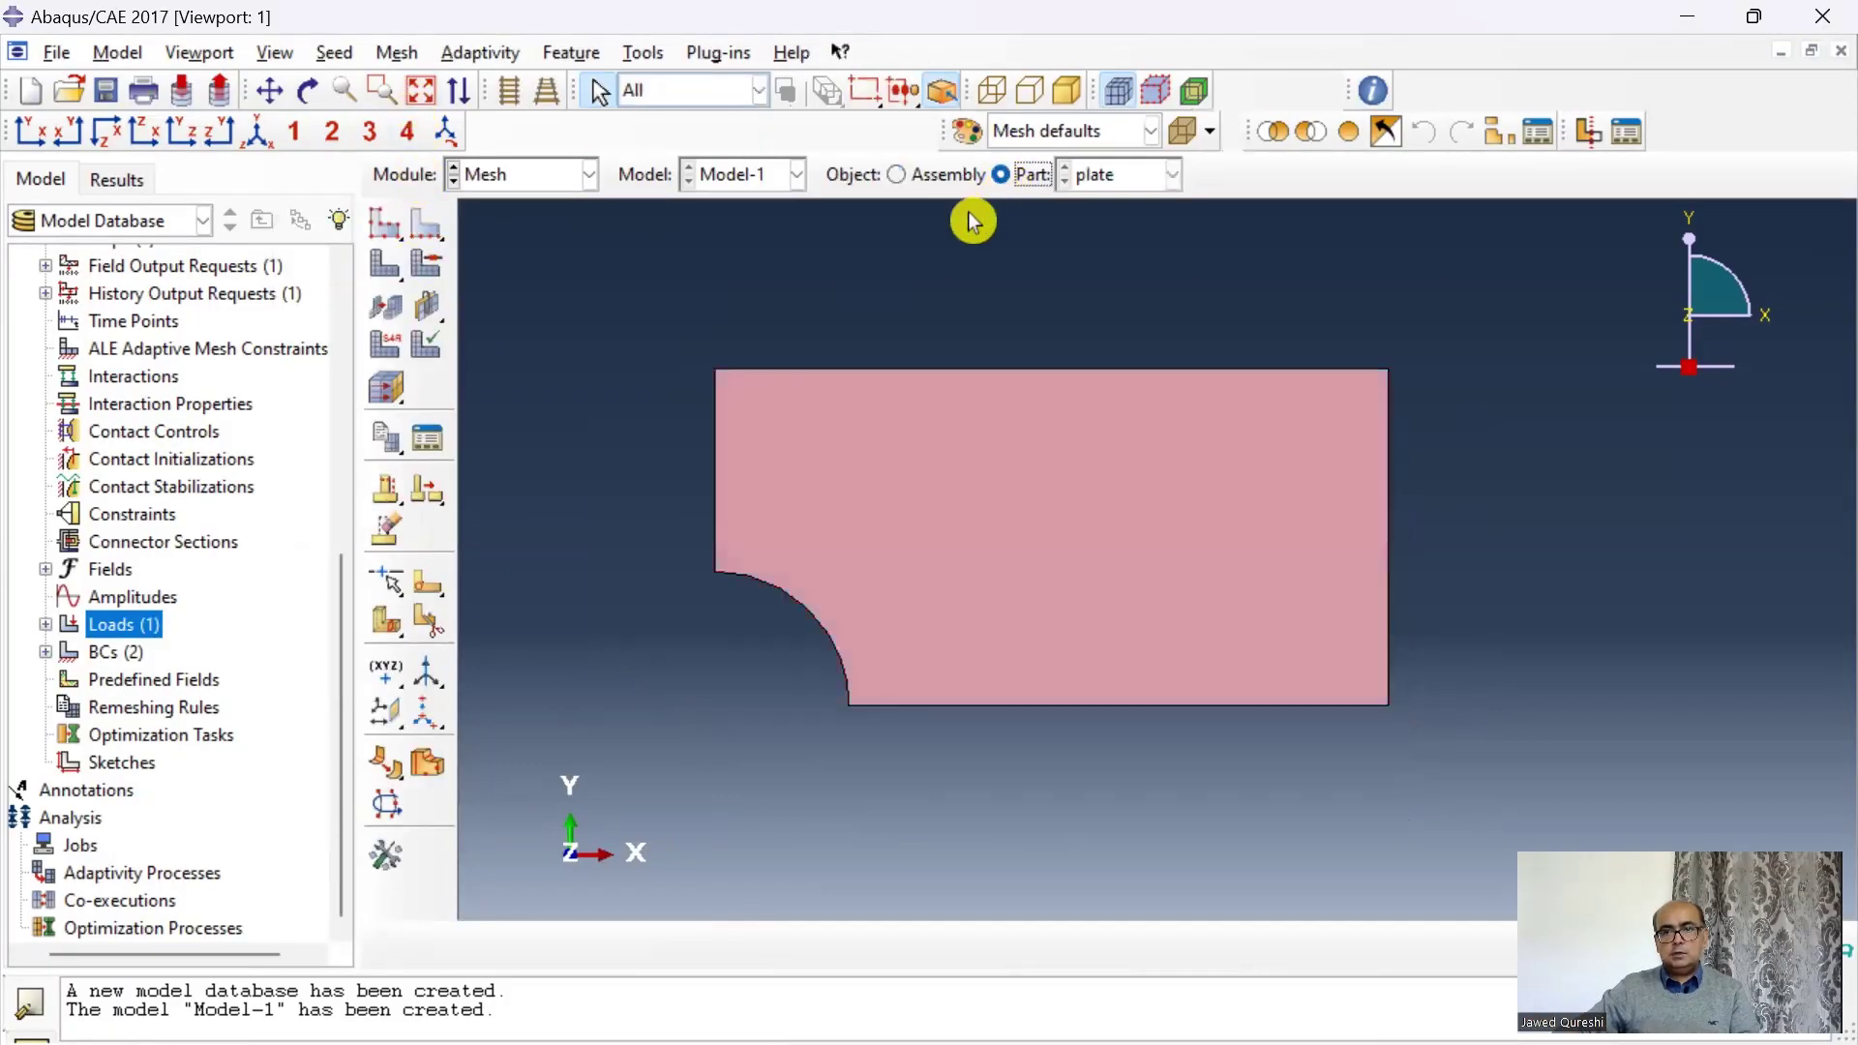
{"action": "left_click", "coordinate": [409, 58]}
{"action": "left_click", "coordinate": [419, 105]}
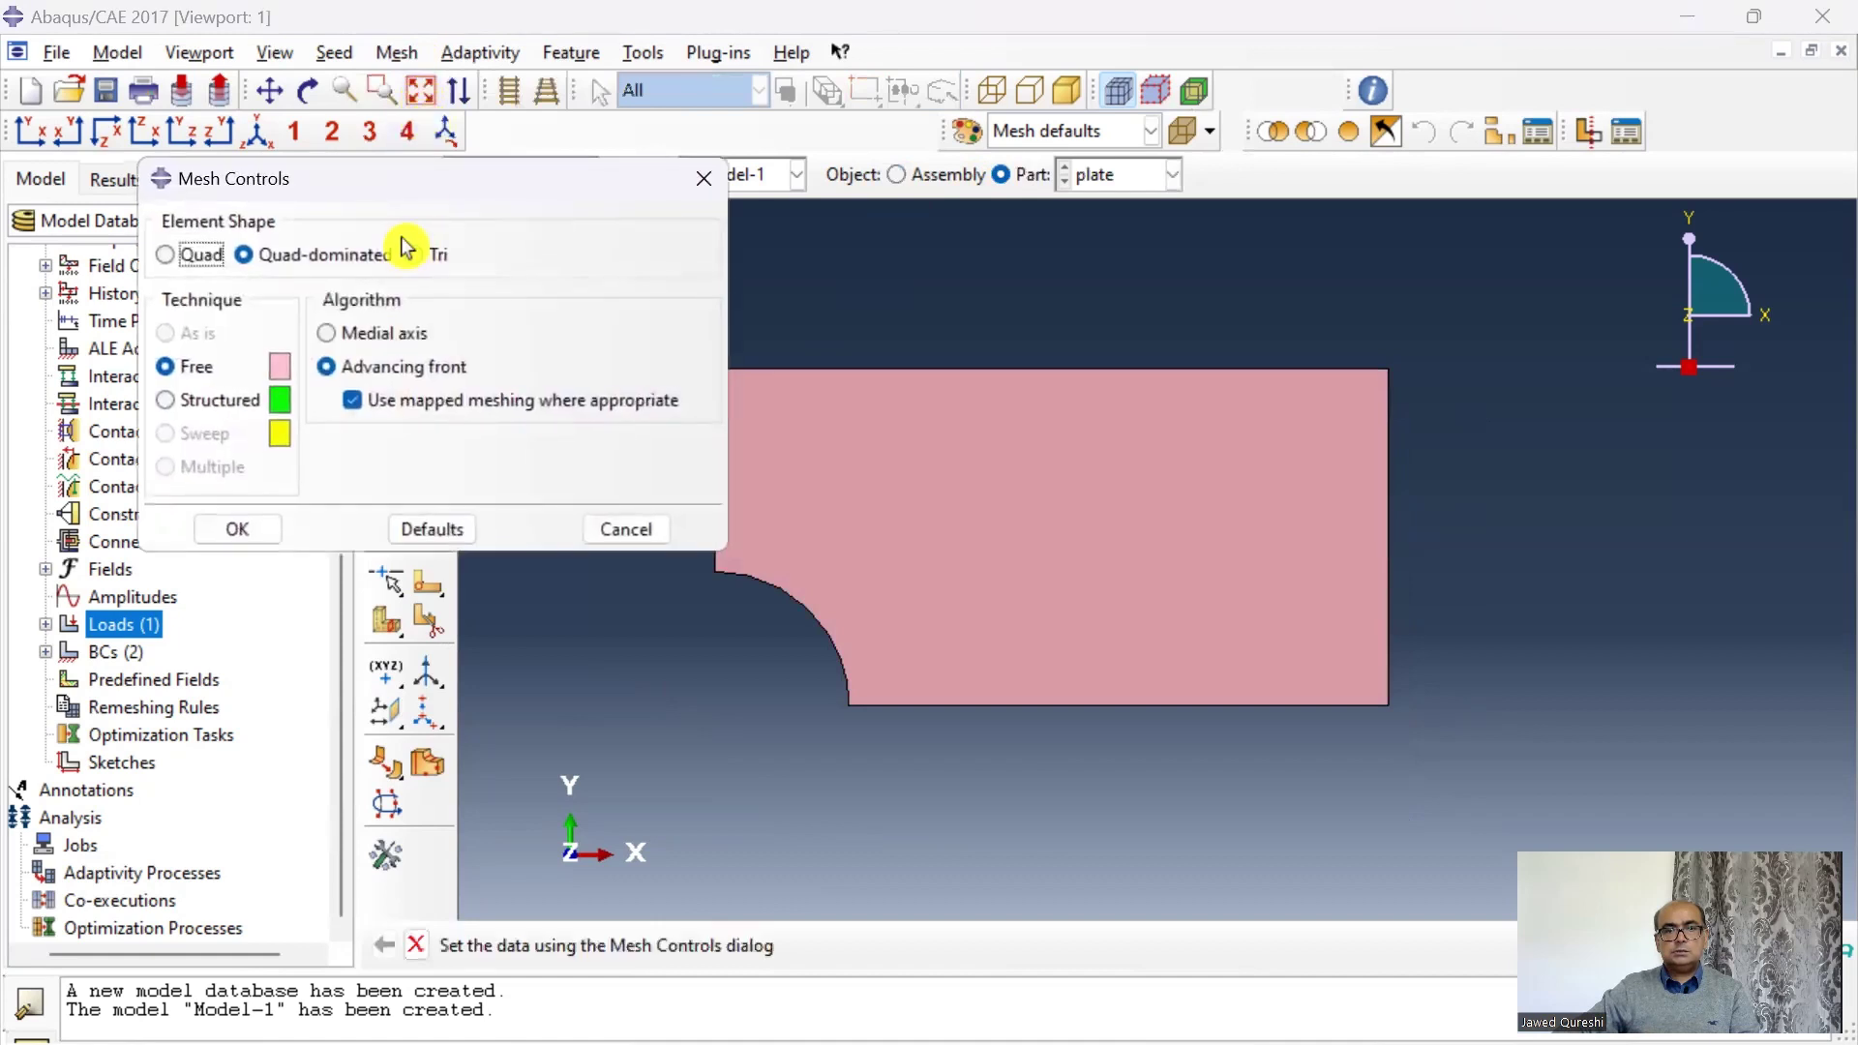
{"action": "left_click", "coordinate": [185, 259]}
{"action": "left_click", "coordinate": [186, 401]}
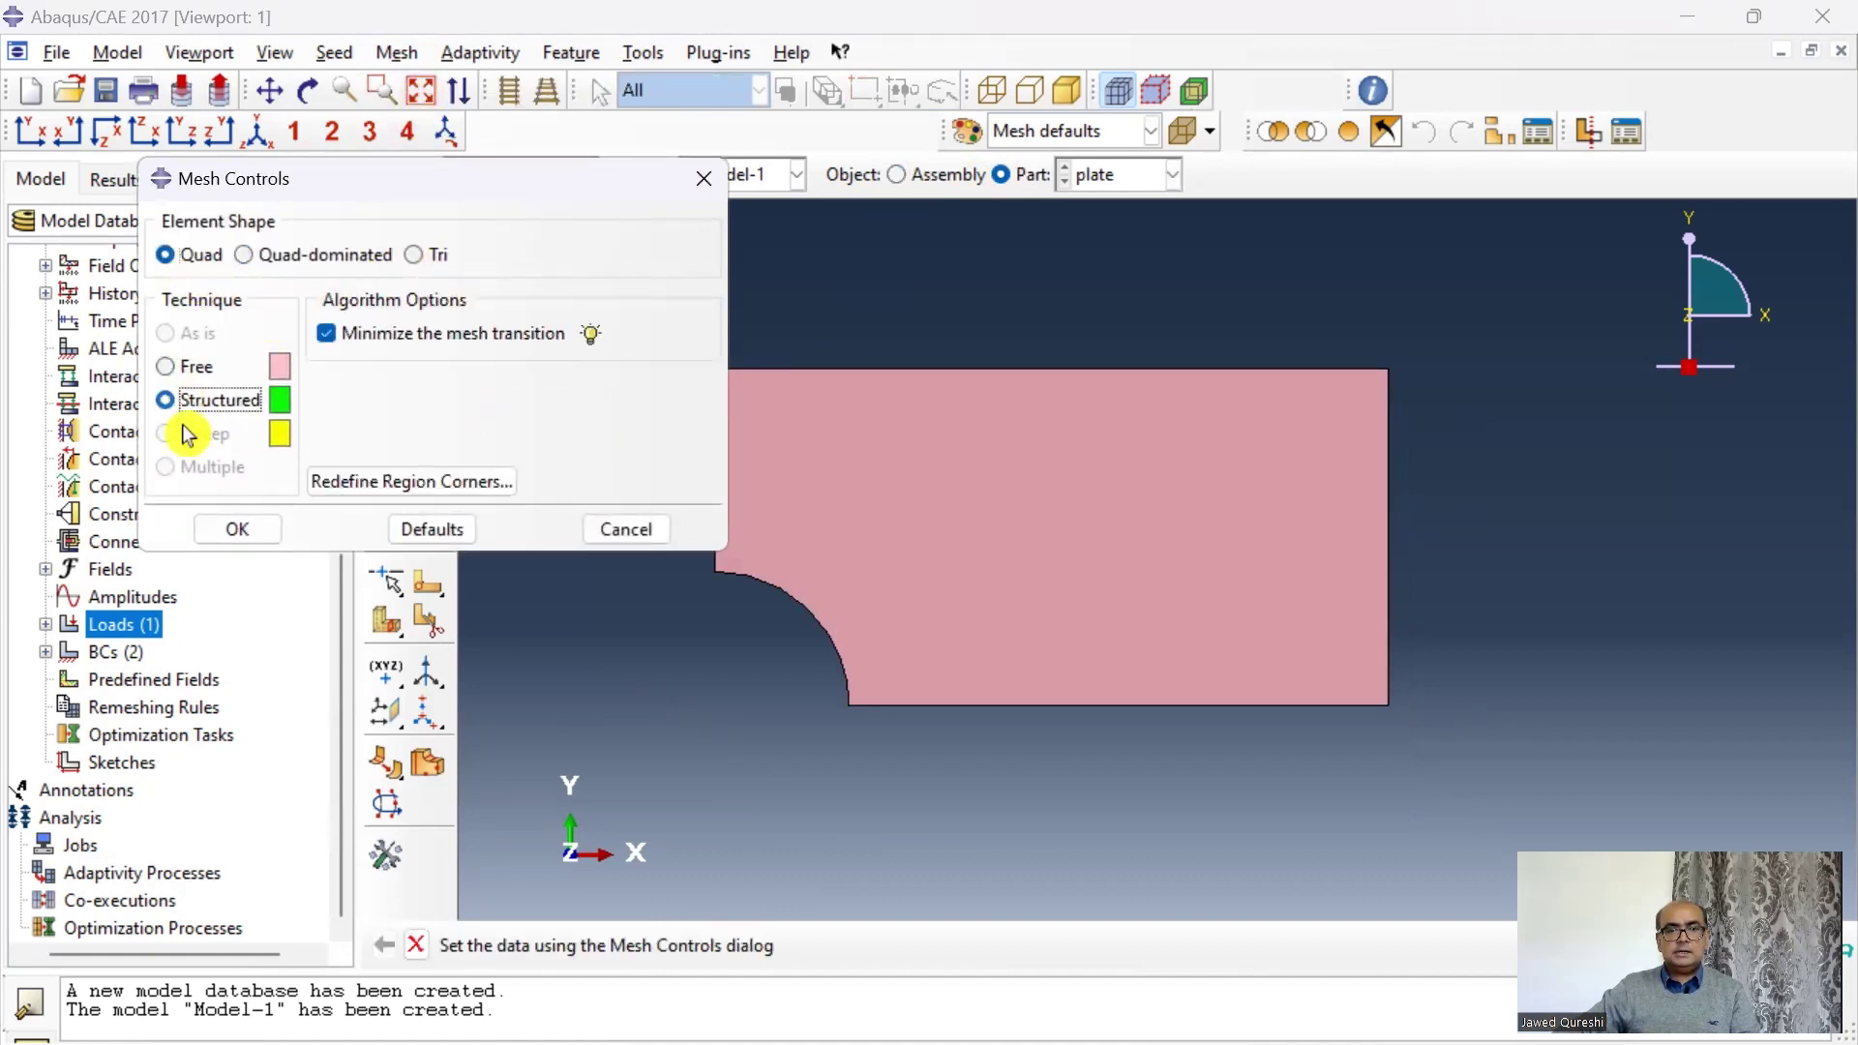
{"action": "left_click", "coordinate": [238, 531]}
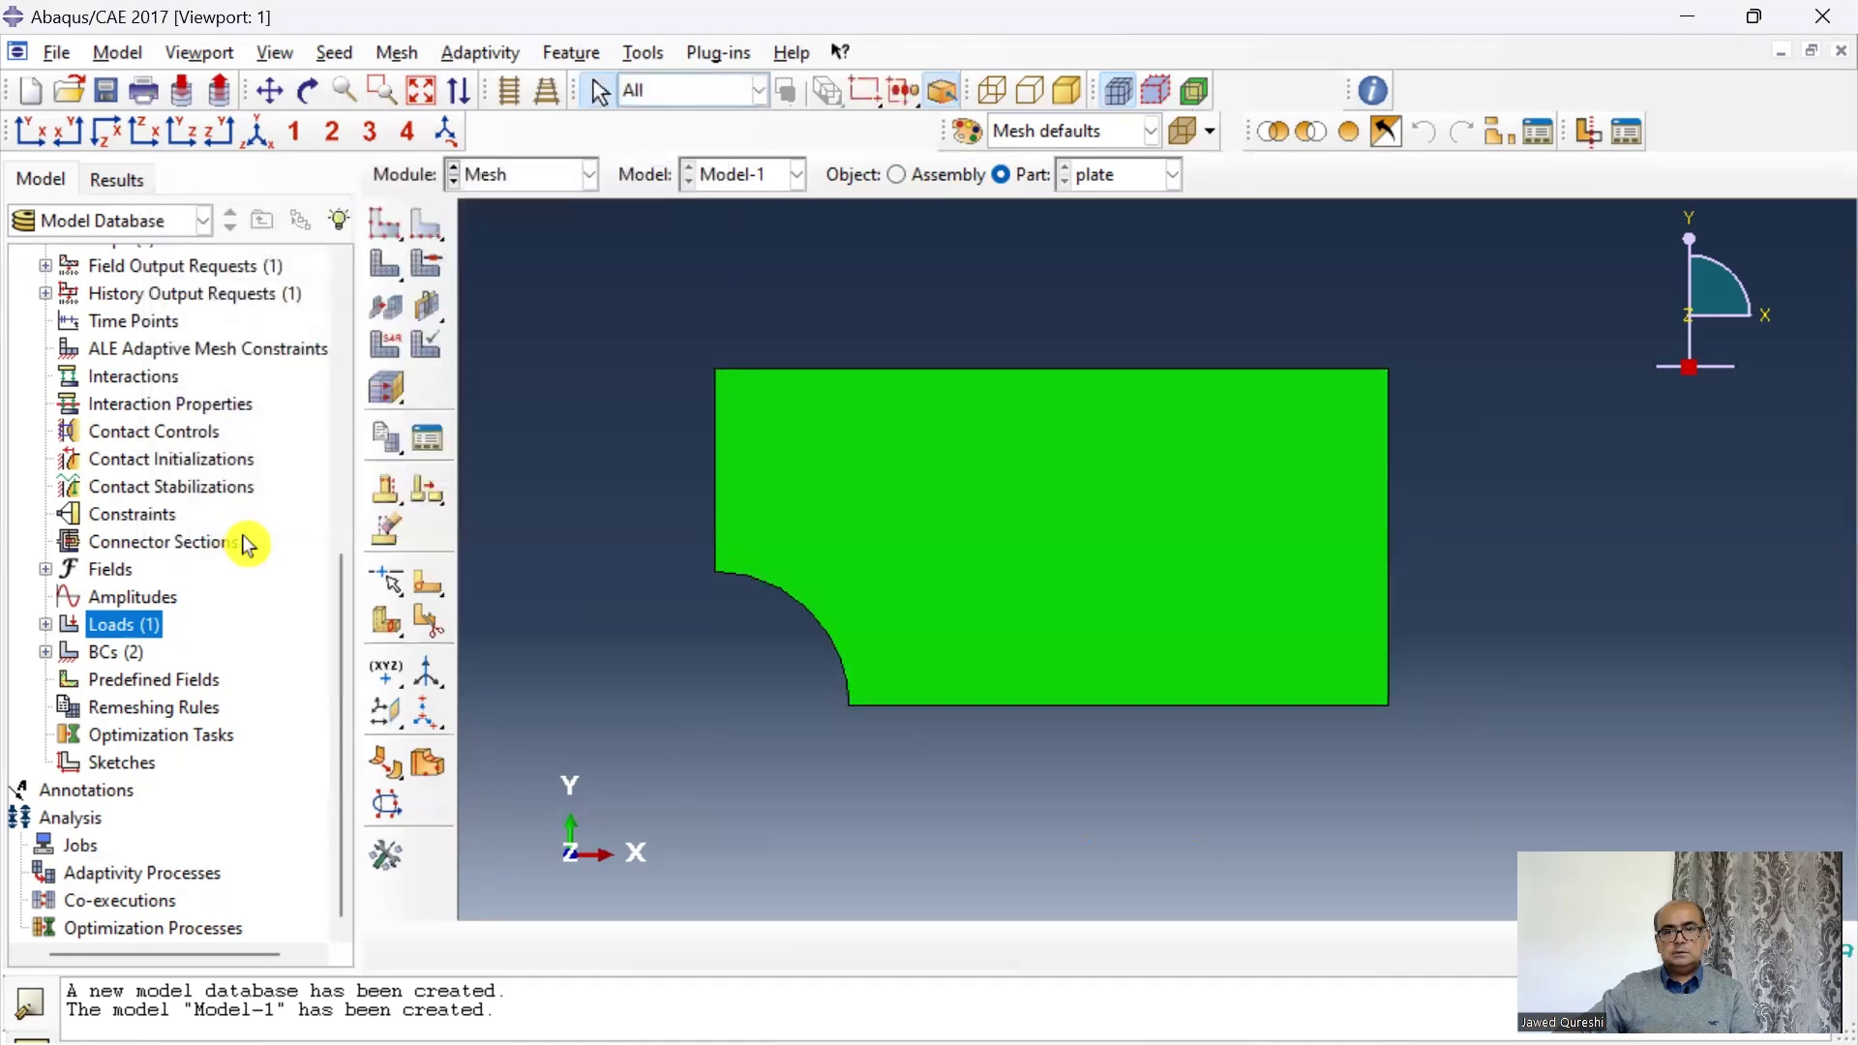
Step: Assign the plate face Plane Strain CPE4 elements without reduced integration
{"action": "left_click", "coordinate": [390, 358]}
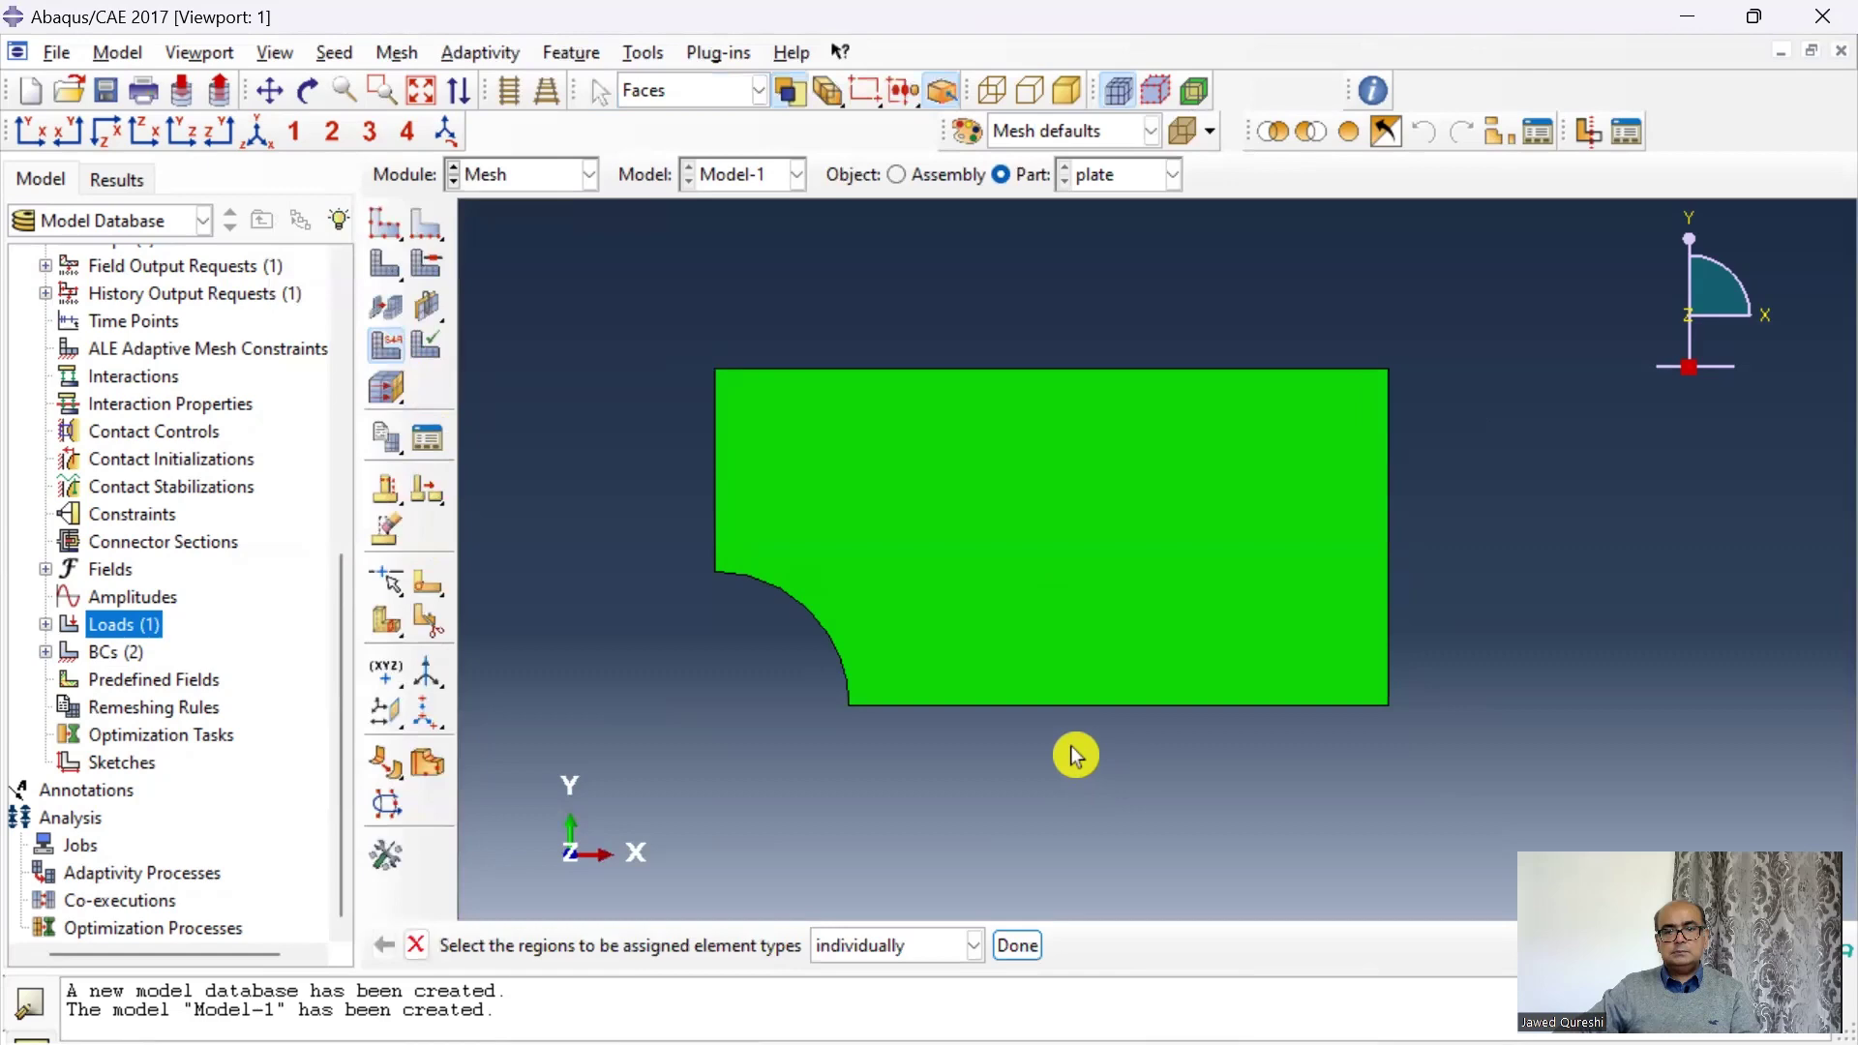
{"action": "left_click", "coordinate": [949, 571]}
{"action": "left_click", "coordinate": [1018, 946]}
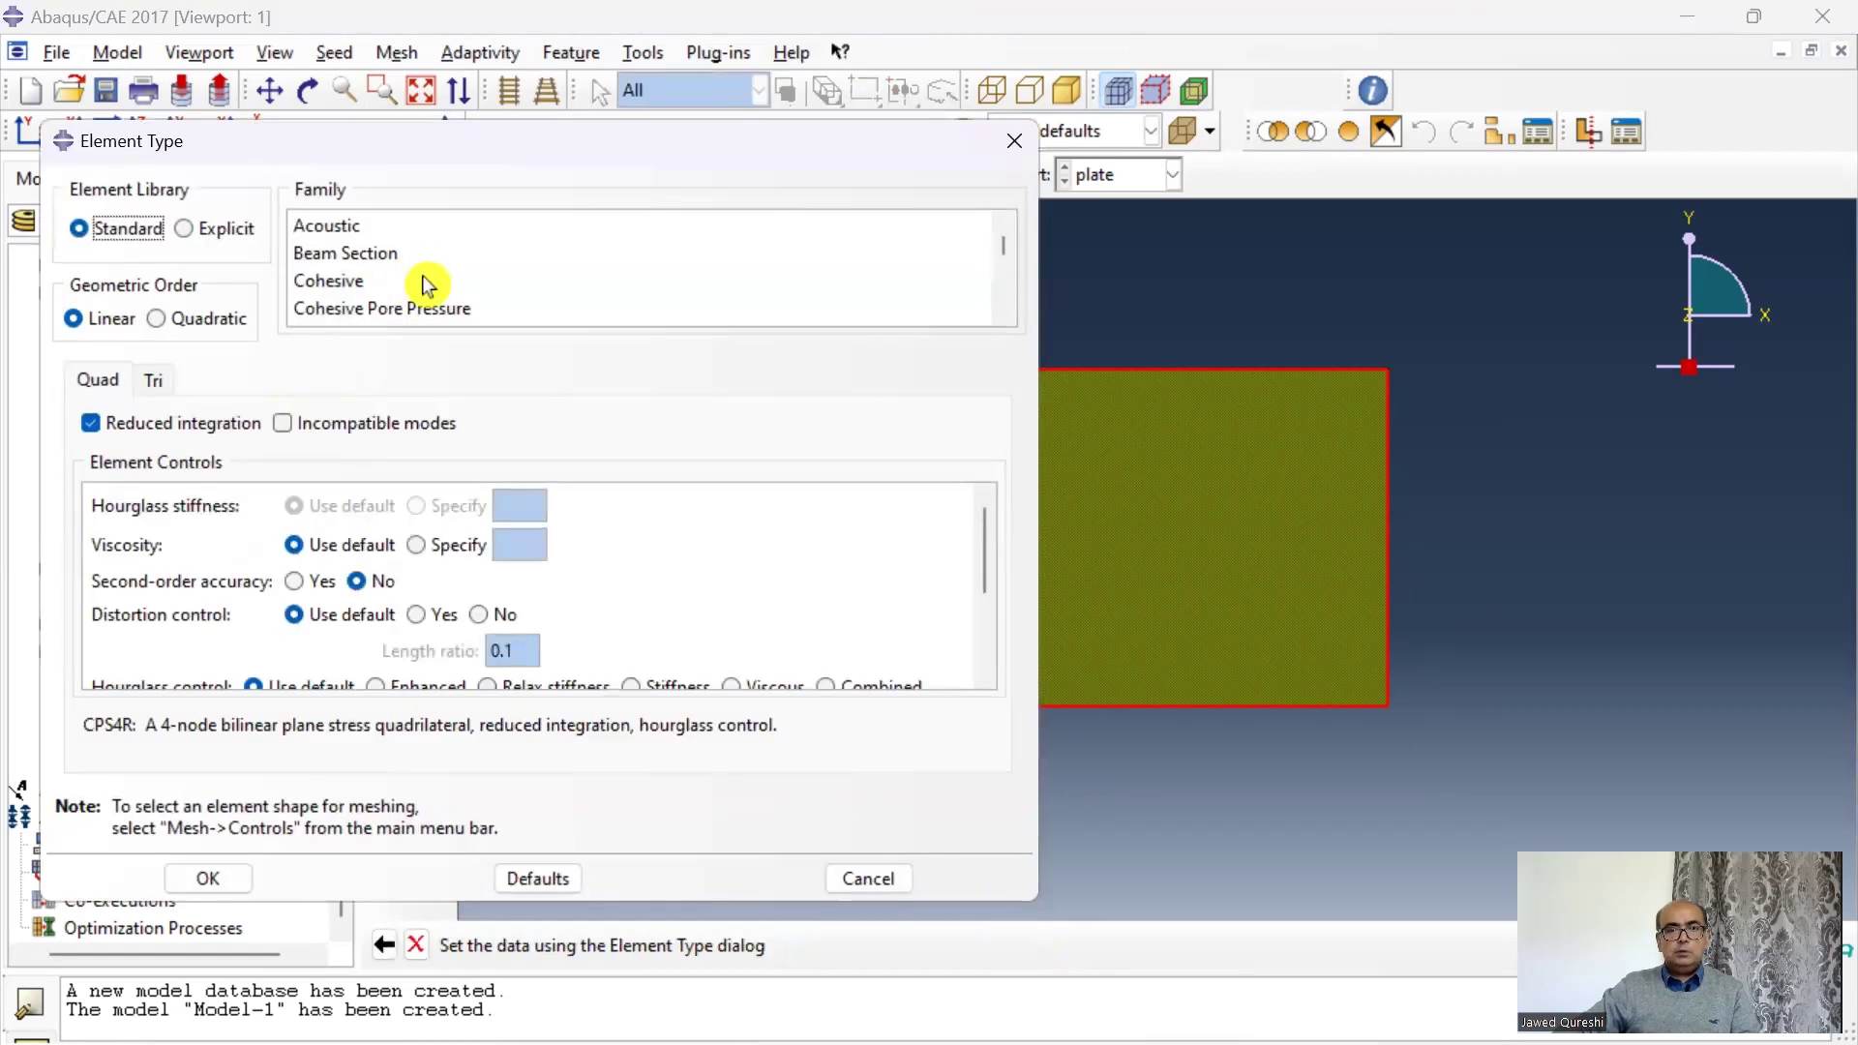
{"action": "scroll", "coordinate": [436, 275], "scroll_direction": "down", "scroll_amount": 1}
{"action": "scroll", "coordinate": [436, 271], "scroll_direction": "down", "scroll_amount": 3}
{"action": "left_click", "coordinate": [438, 257]}
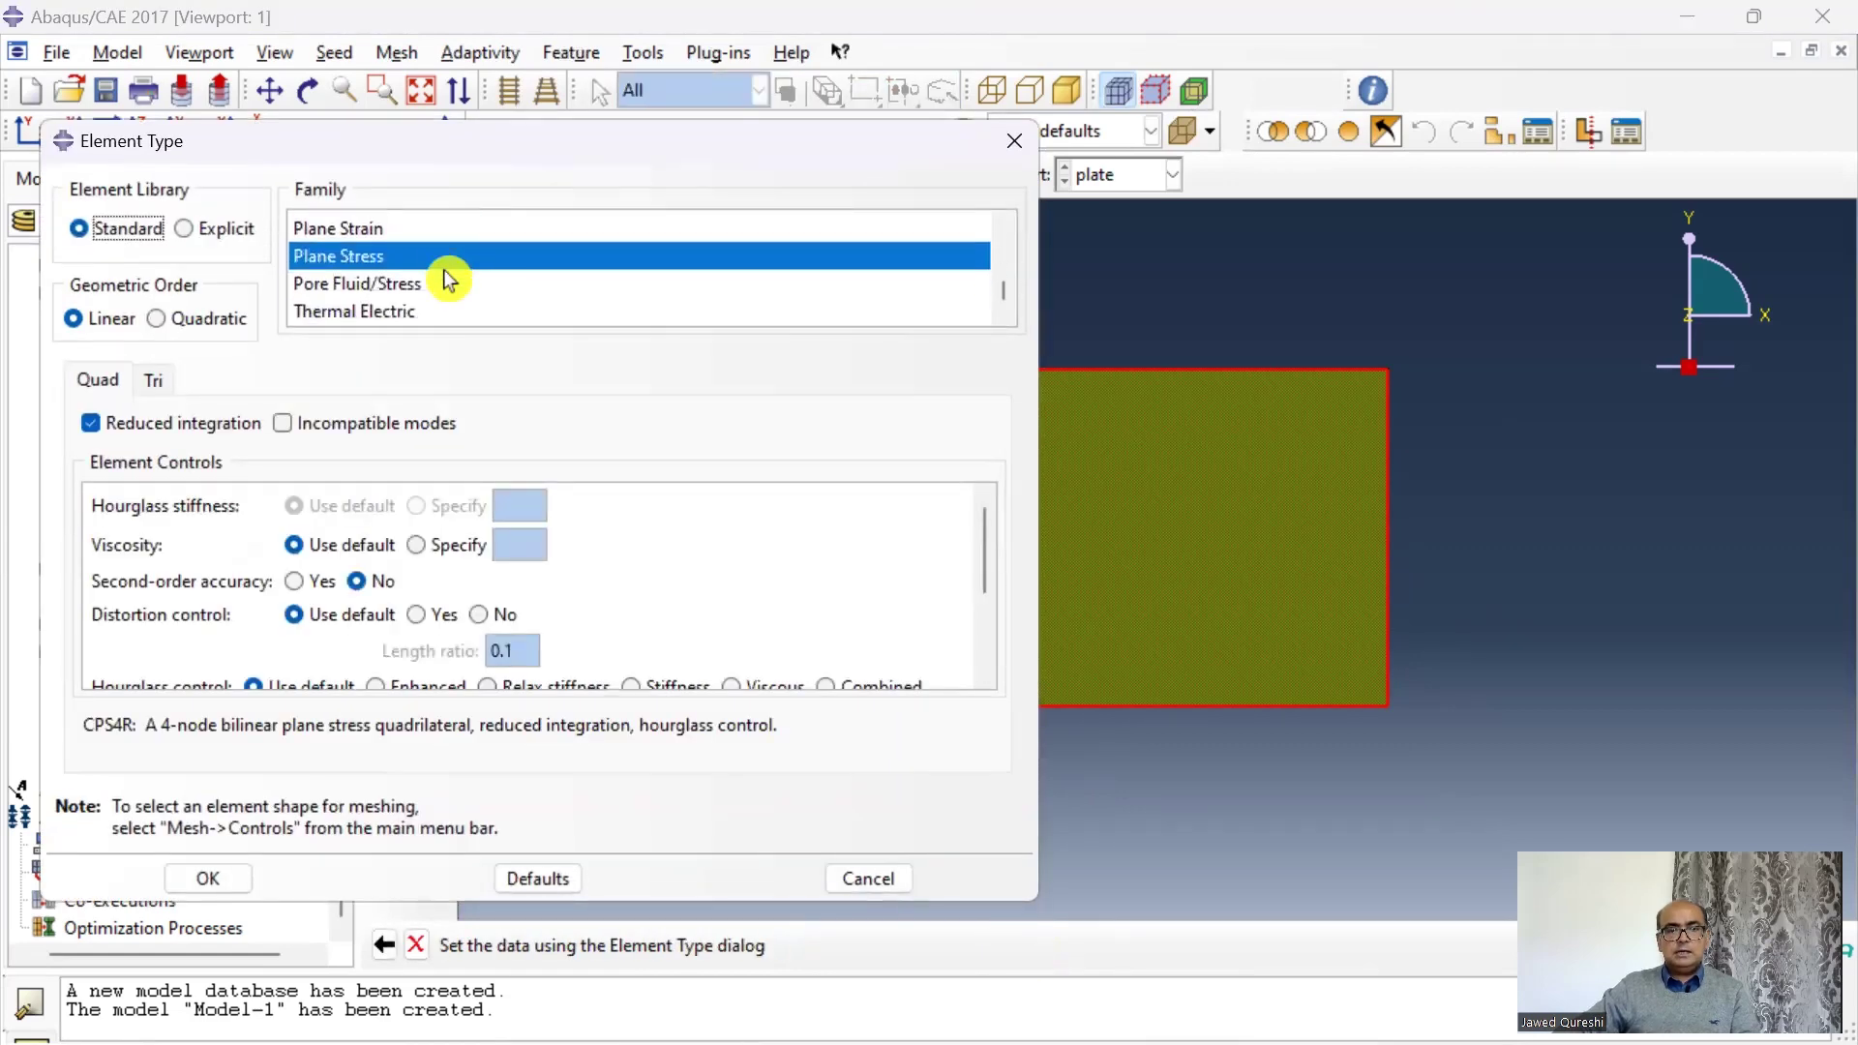
{"action": "left_click", "coordinate": [432, 232]}
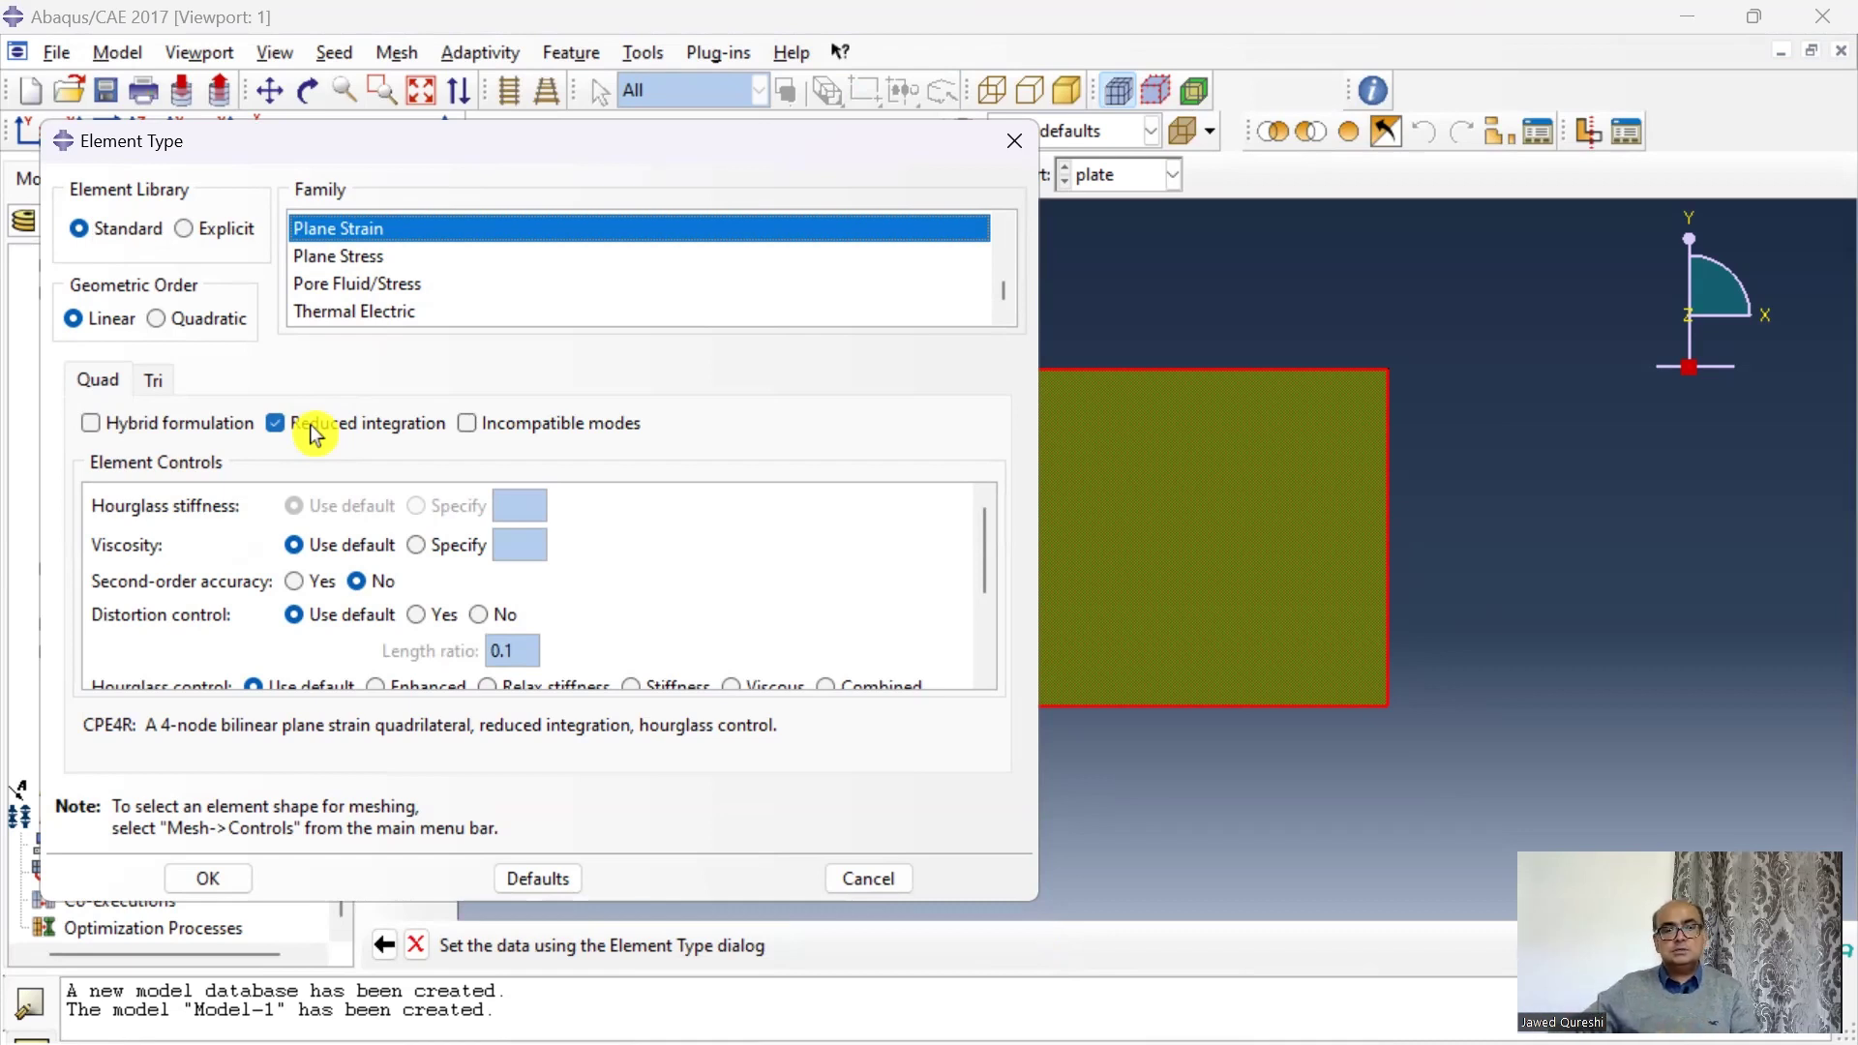
{"action": "left_click", "coordinate": [276, 423]}
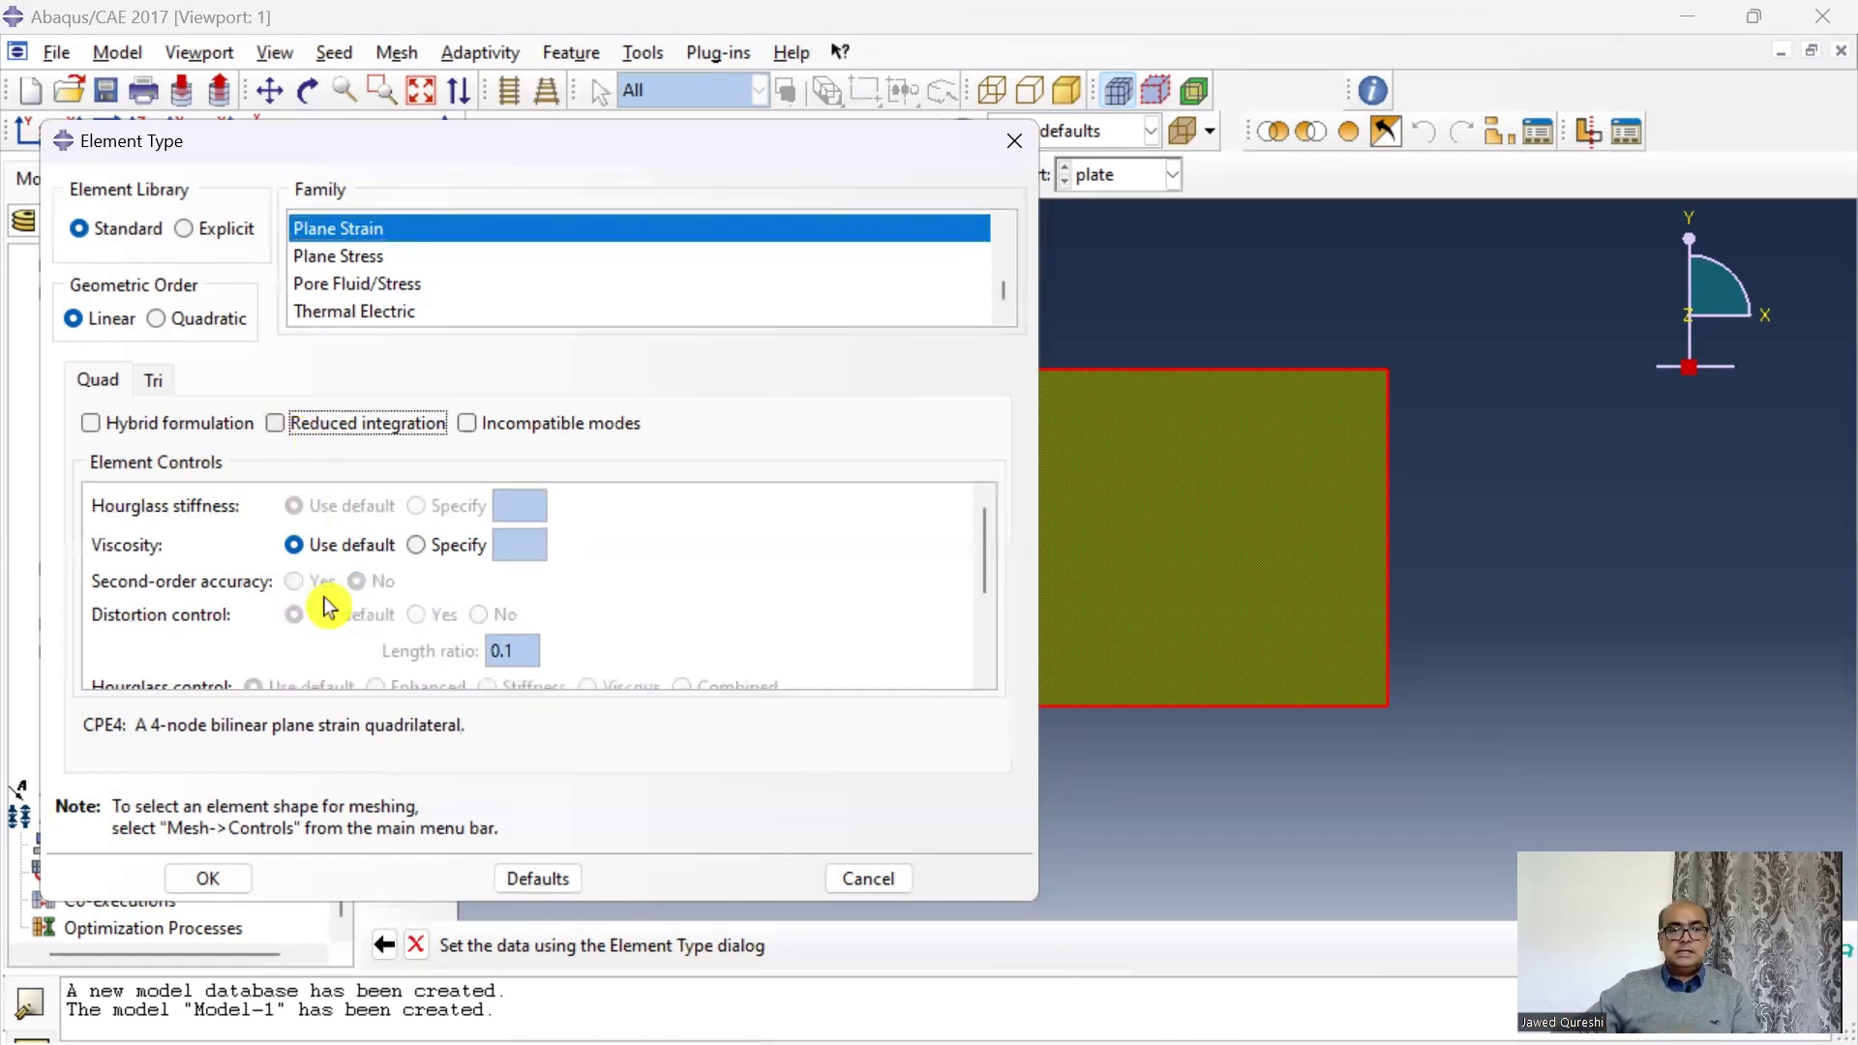
Step: Apply the CPE4 element type, set the global seed size, and mesh the plate into 41 quadrilateral elements
{"action": "left_click", "coordinate": [223, 878]}
{"action": "left_click", "coordinate": [391, 234]}
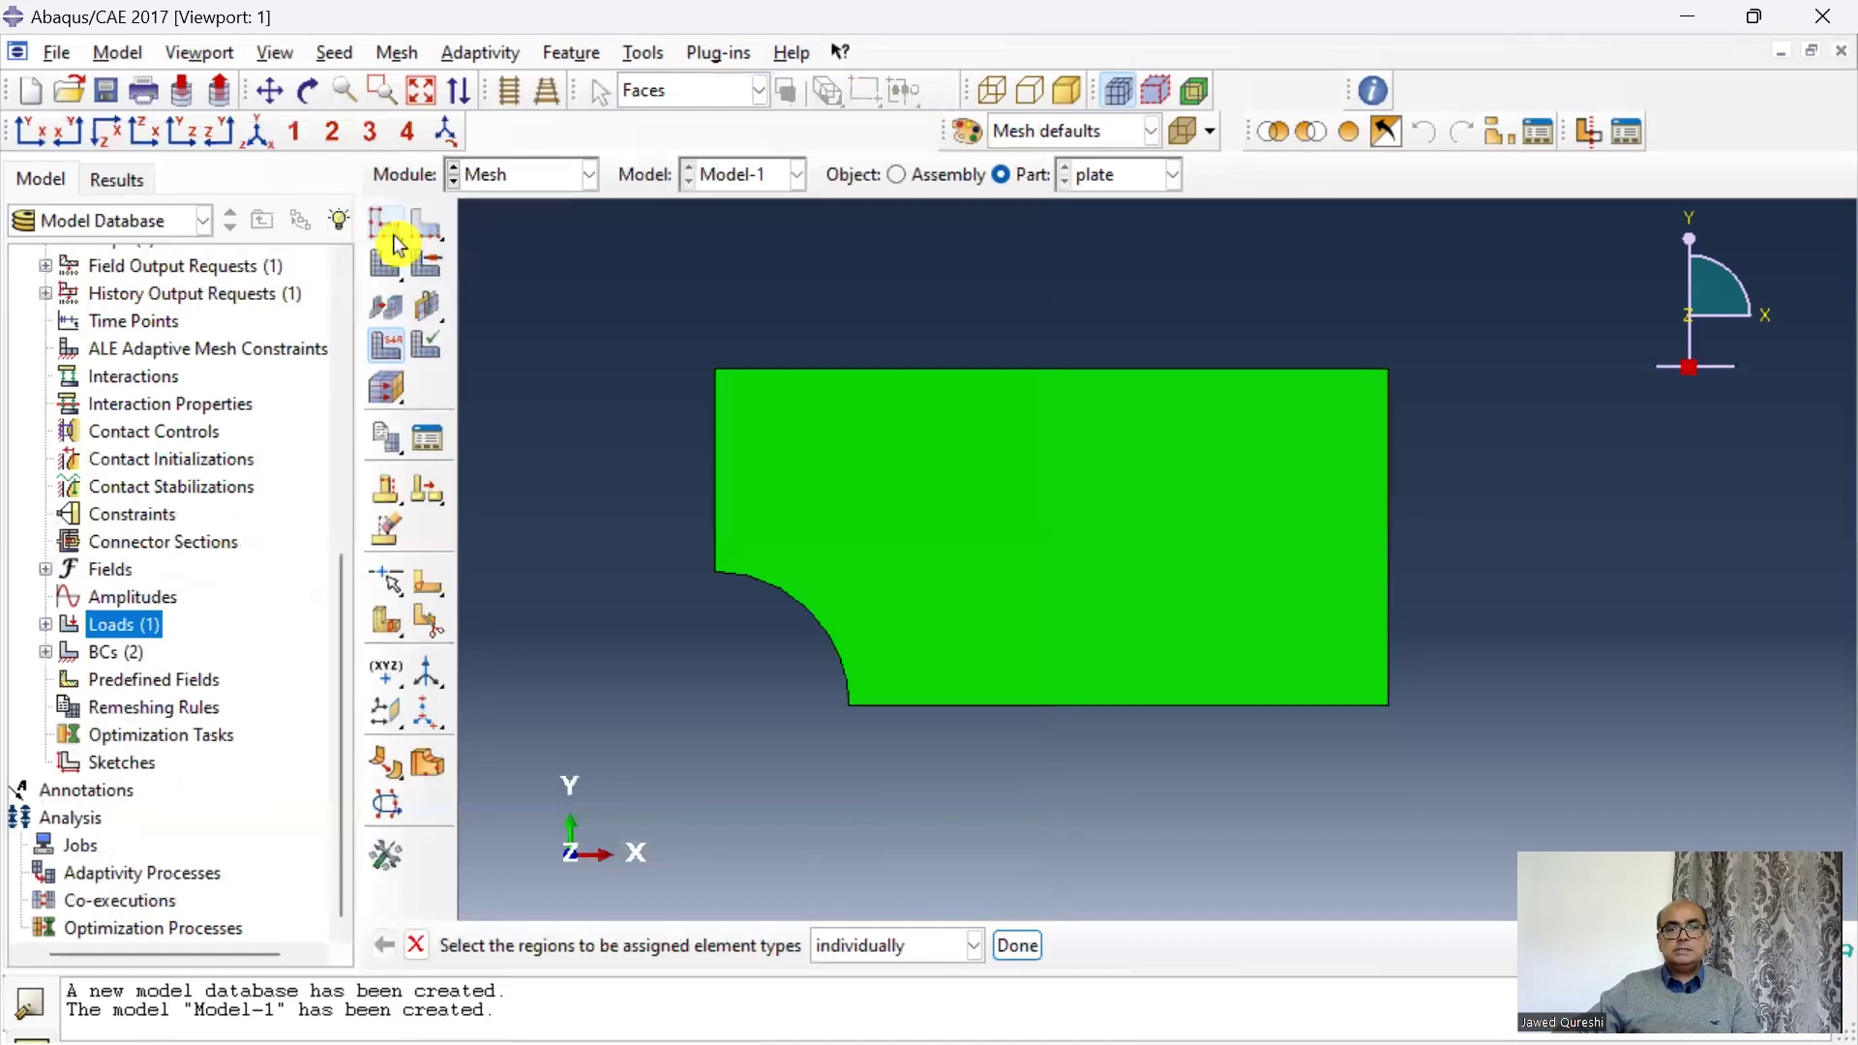
{"action": "type", "text": "5"}
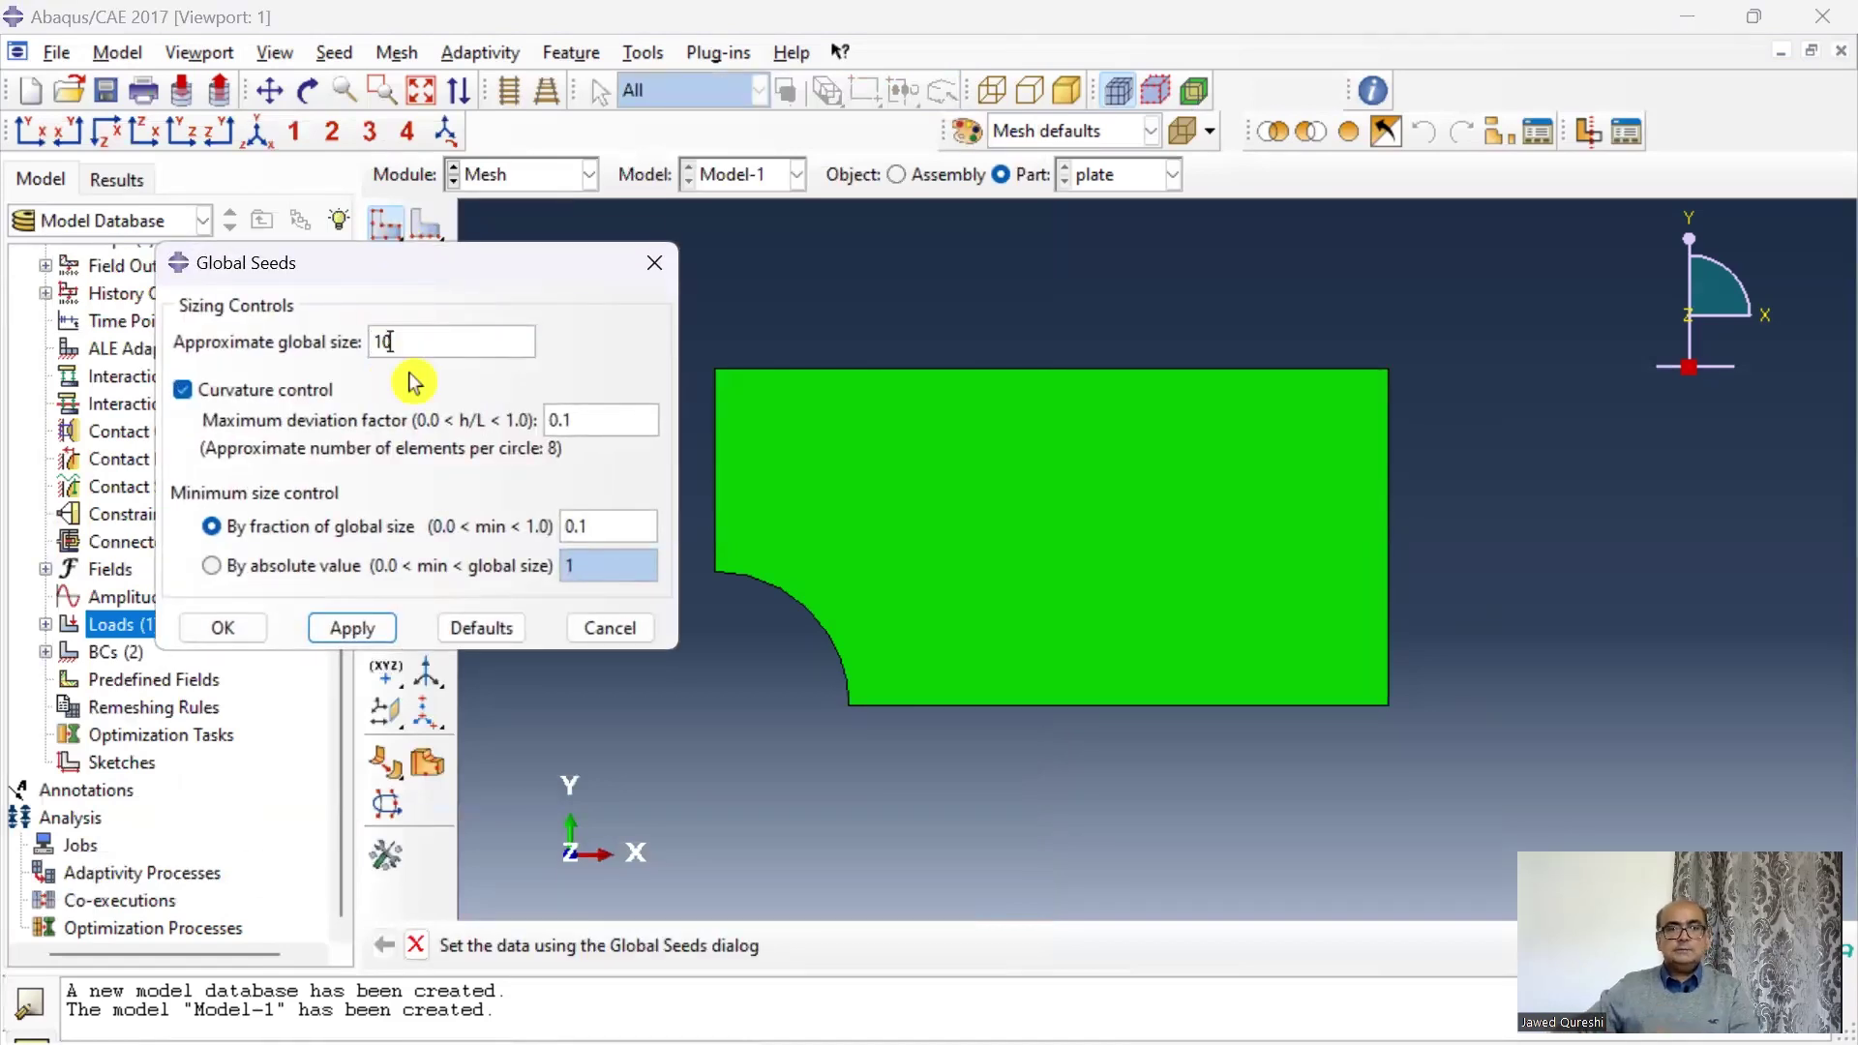
{"action": "left_click", "coordinate": [222, 627]}
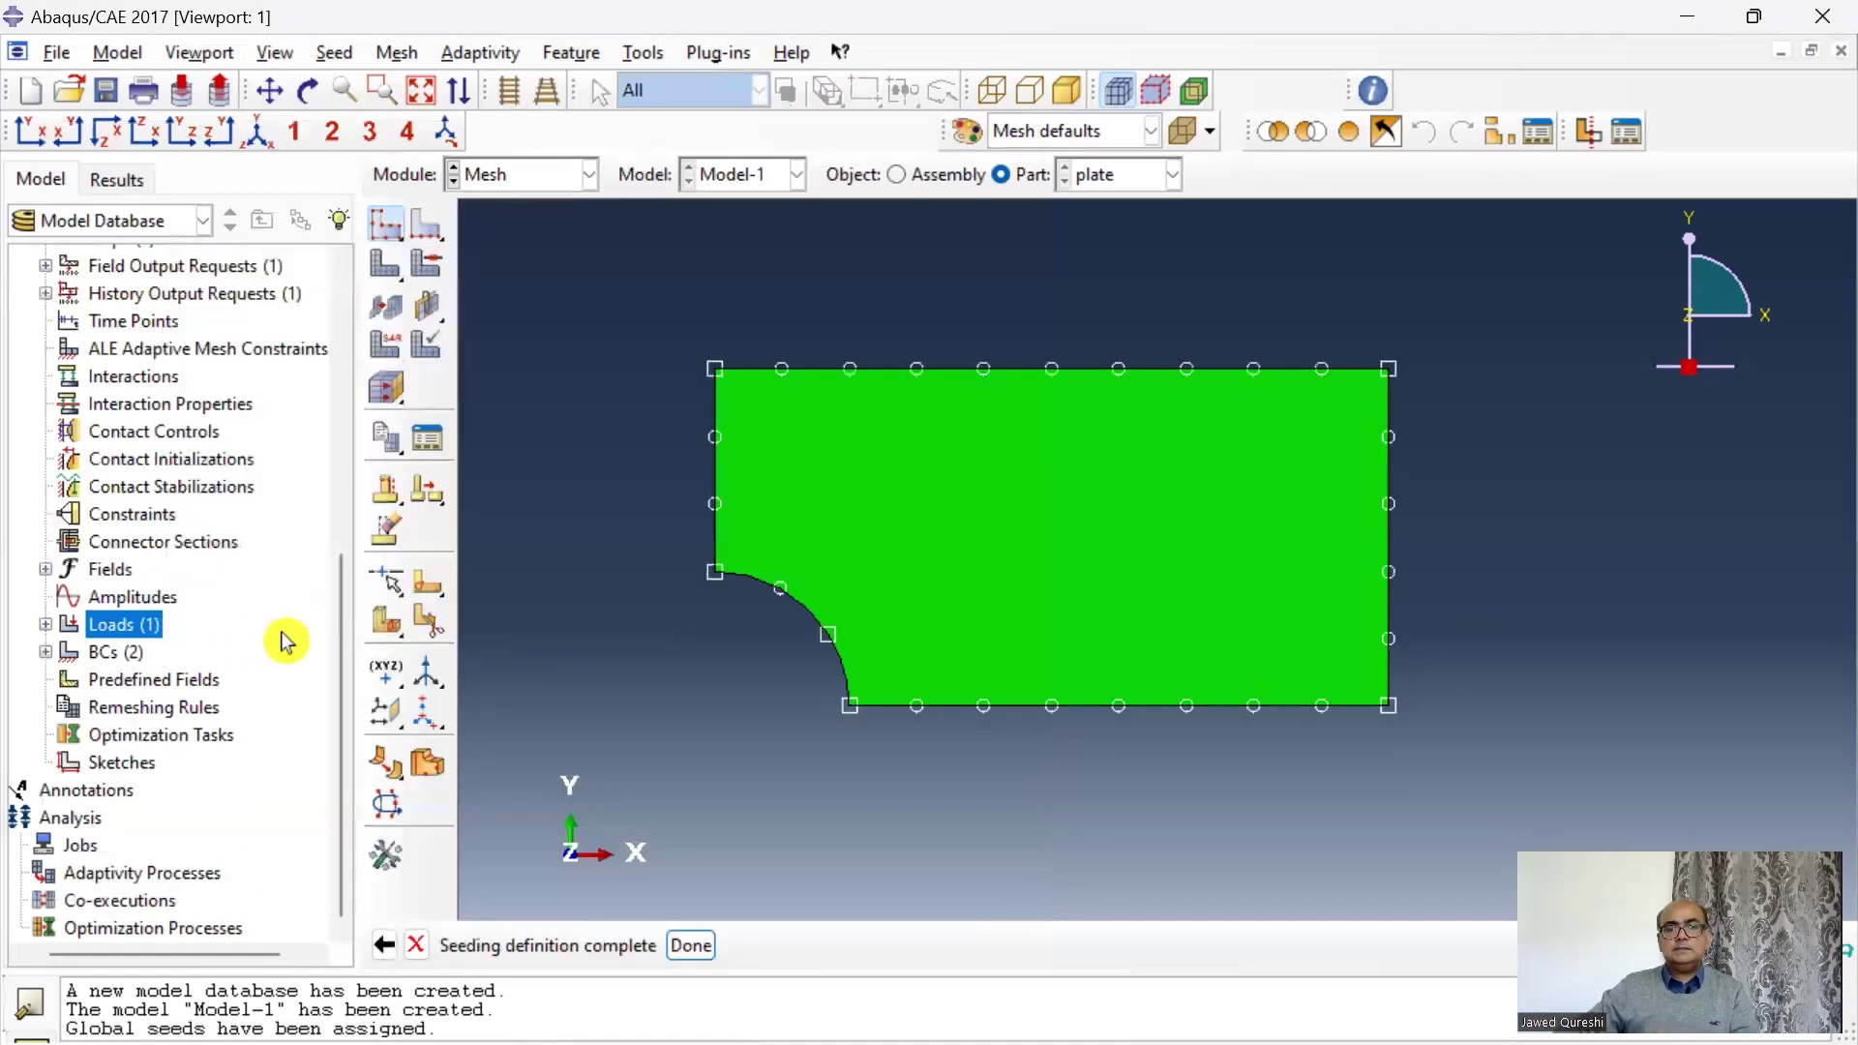
{"action": "left_click", "coordinate": [387, 265]}
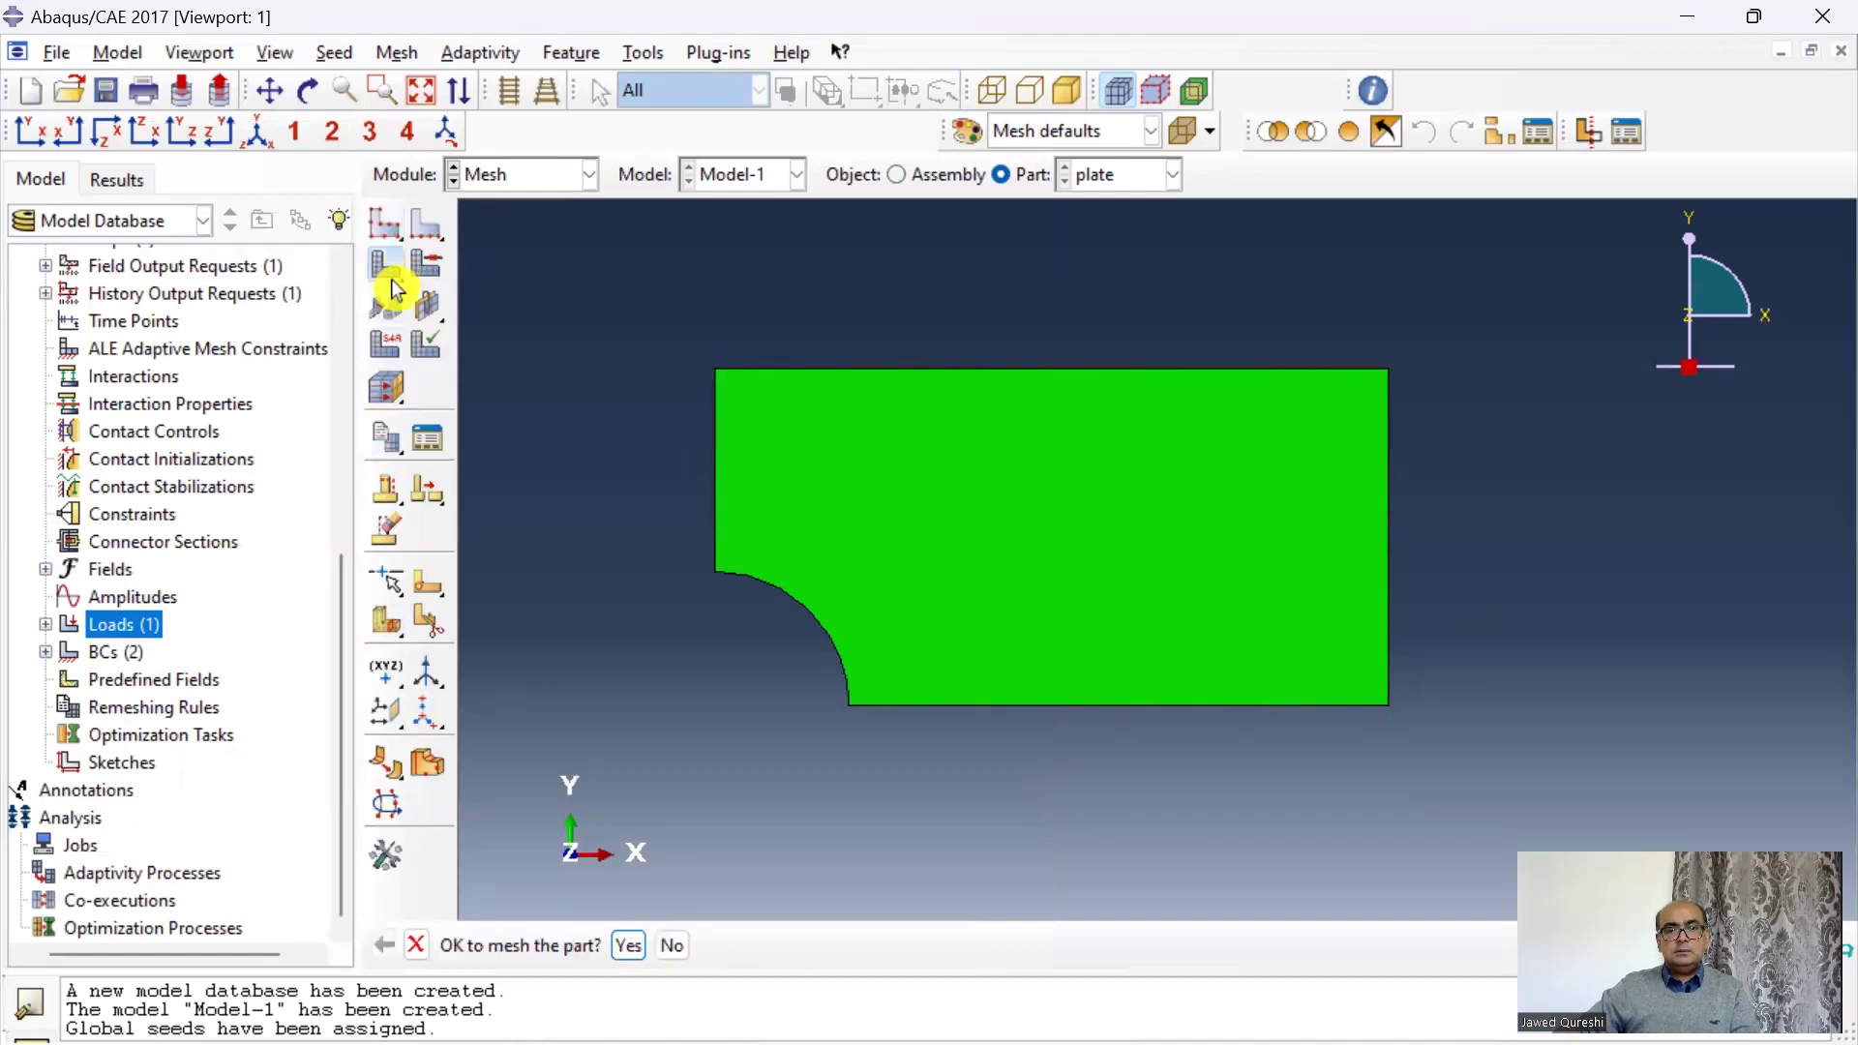
{"action": "left_click", "coordinate": [631, 948]}
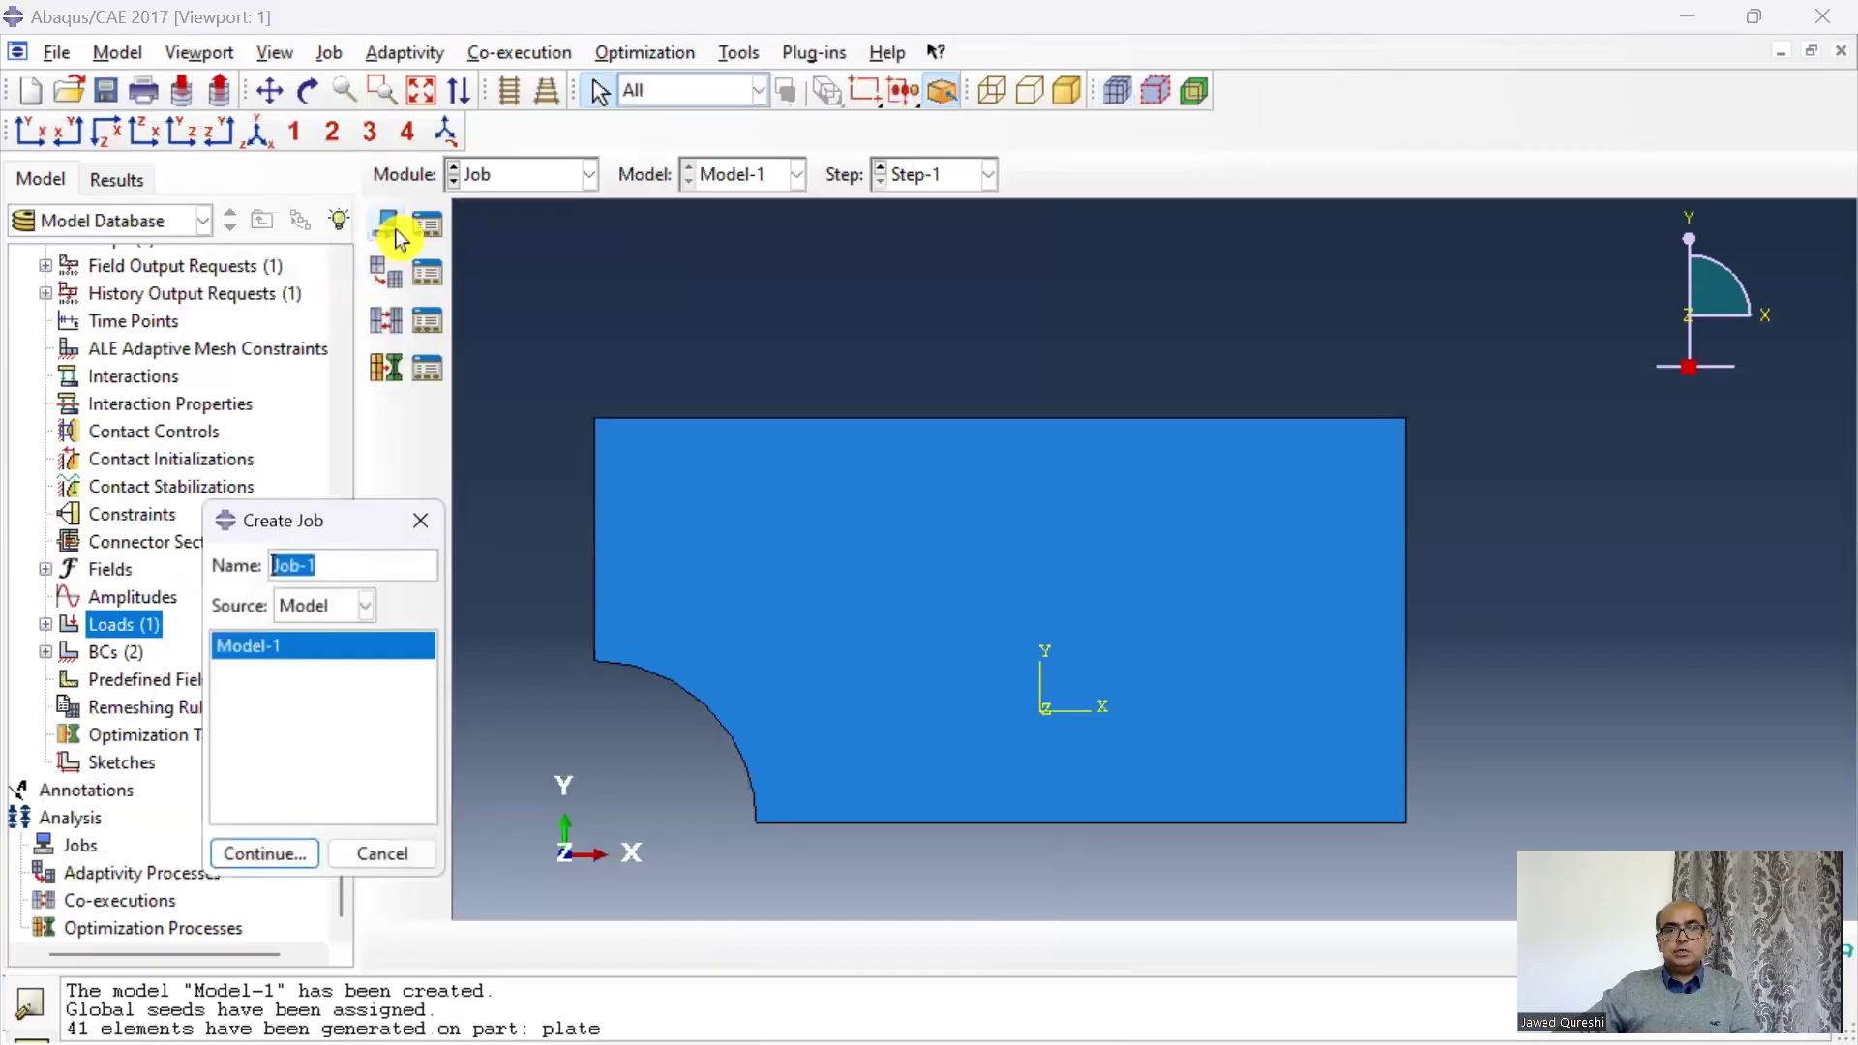
Step: Create Job-1 from Model-1 and set the work directory to the Plate with hole R1 folder
{"action": "left_click", "coordinate": [285, 856]}
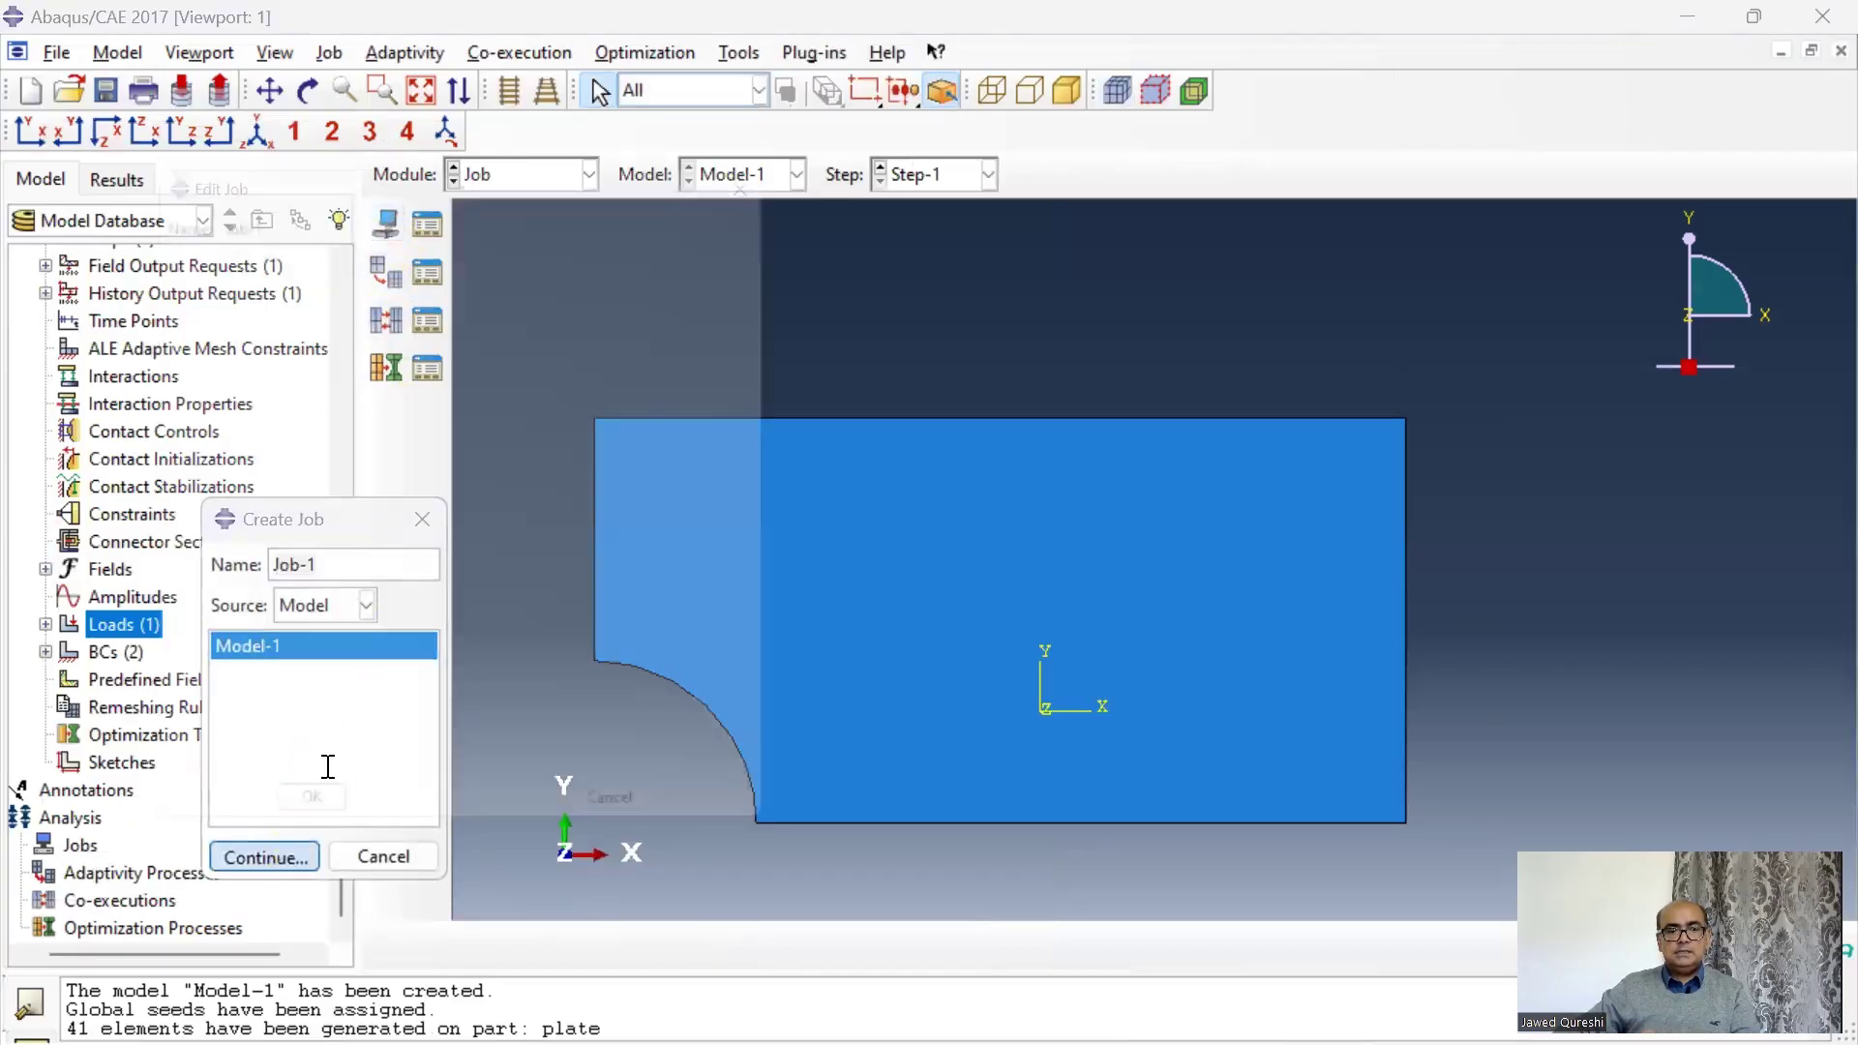
{"action": "left_click", "coordinate": [291, 856]}
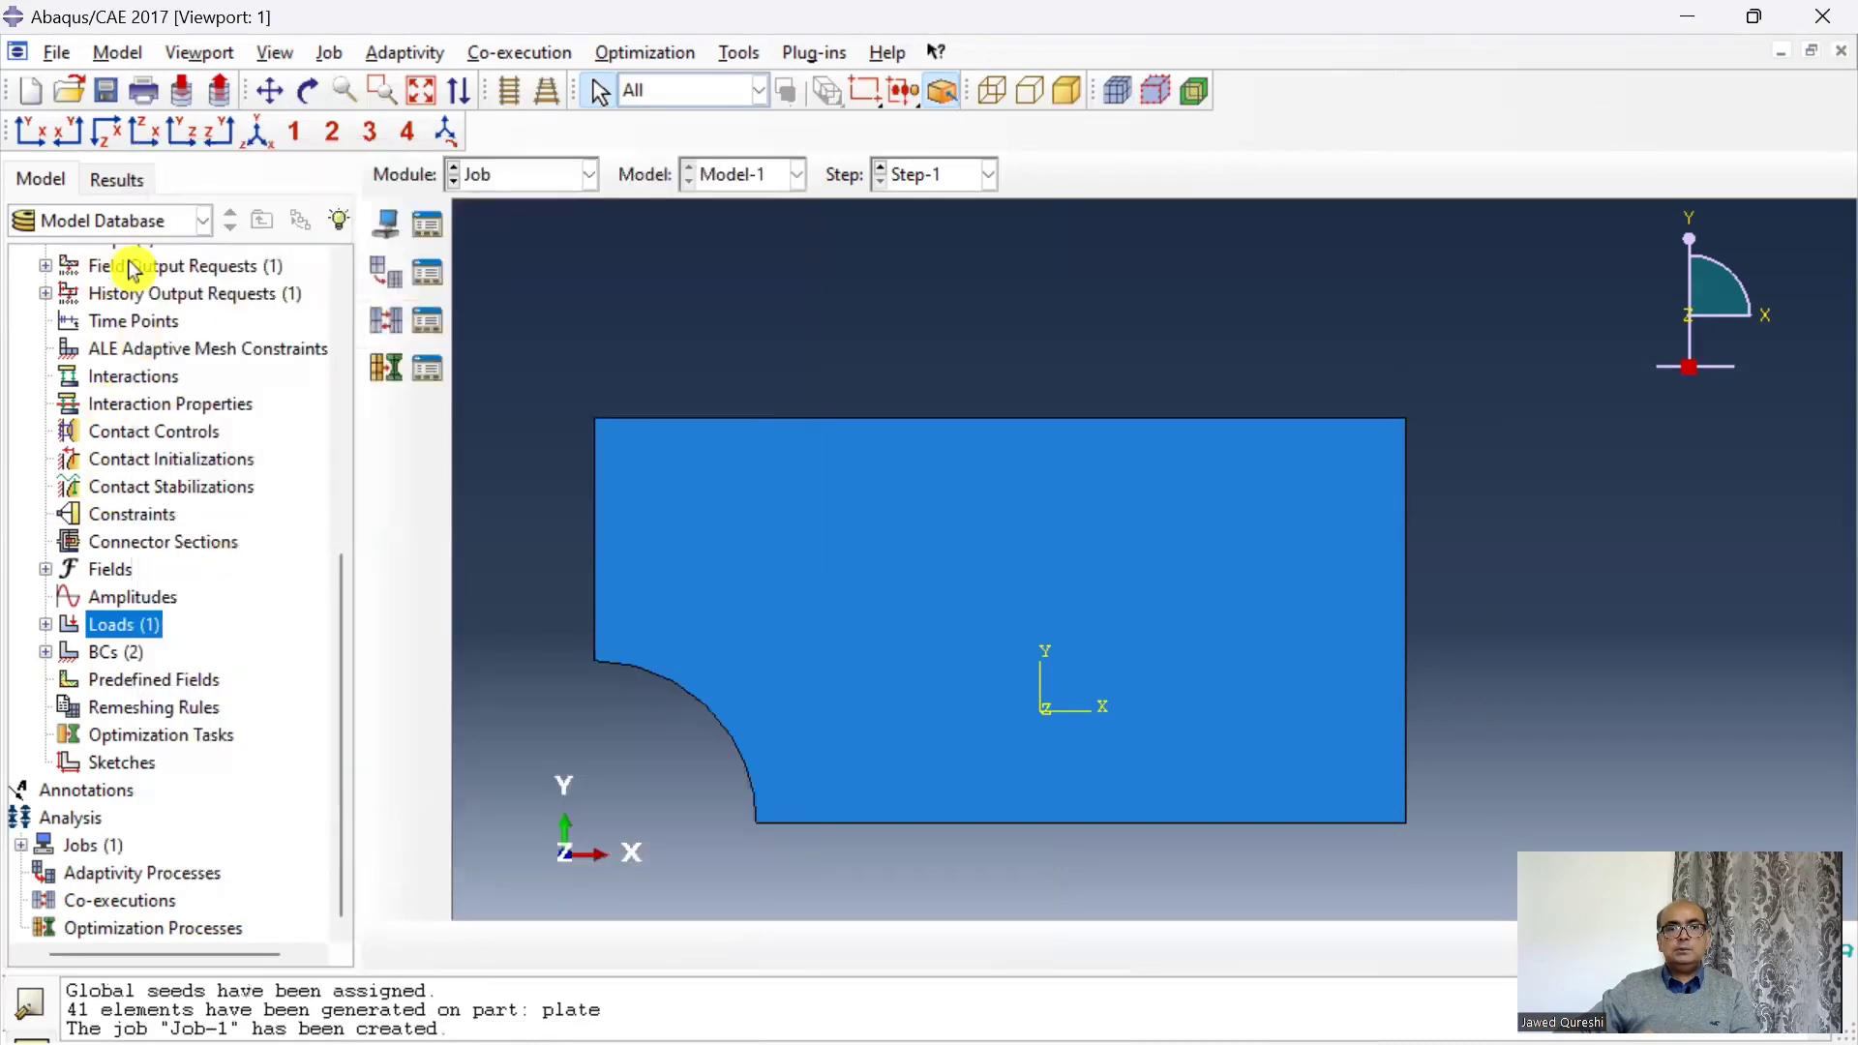
{"action": "left_click", "coordinate": [69, 49]}
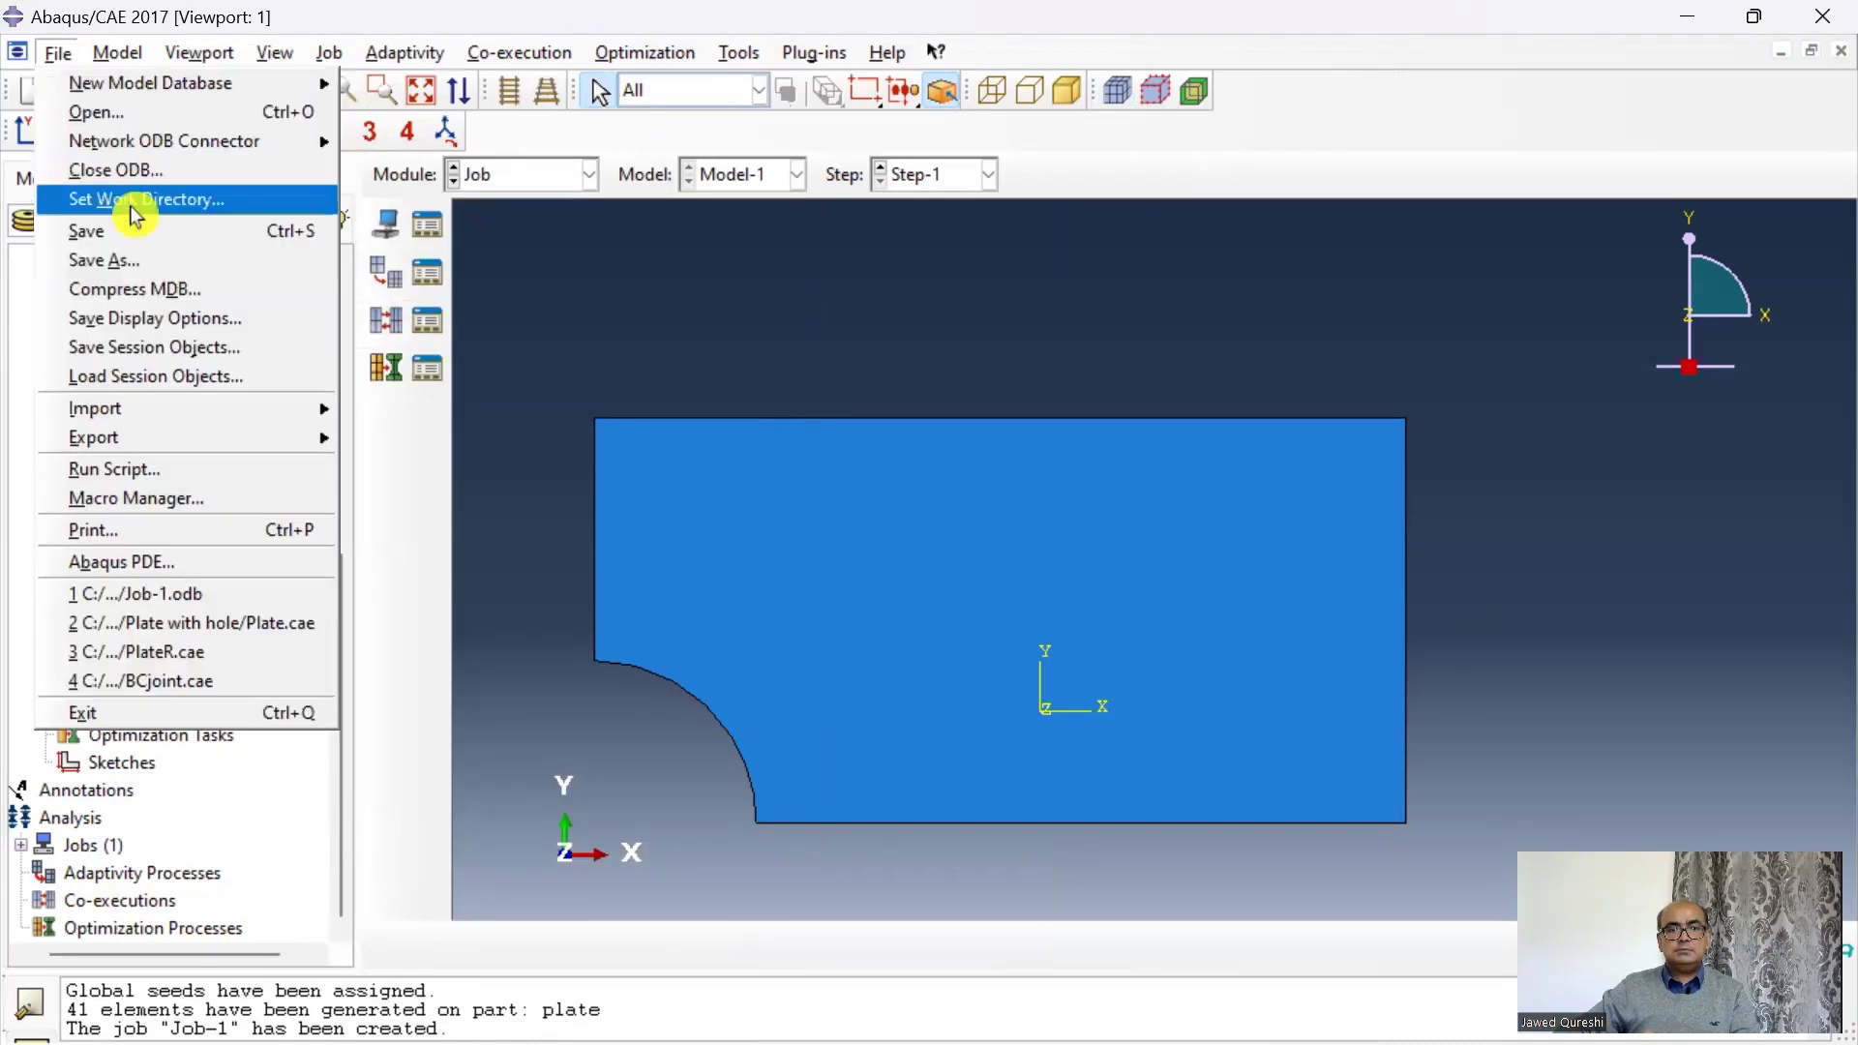
{"action": "left_click", "coordinate": [136, 198]}
{"action": "left_click", "coordinate": [1103, 498]}
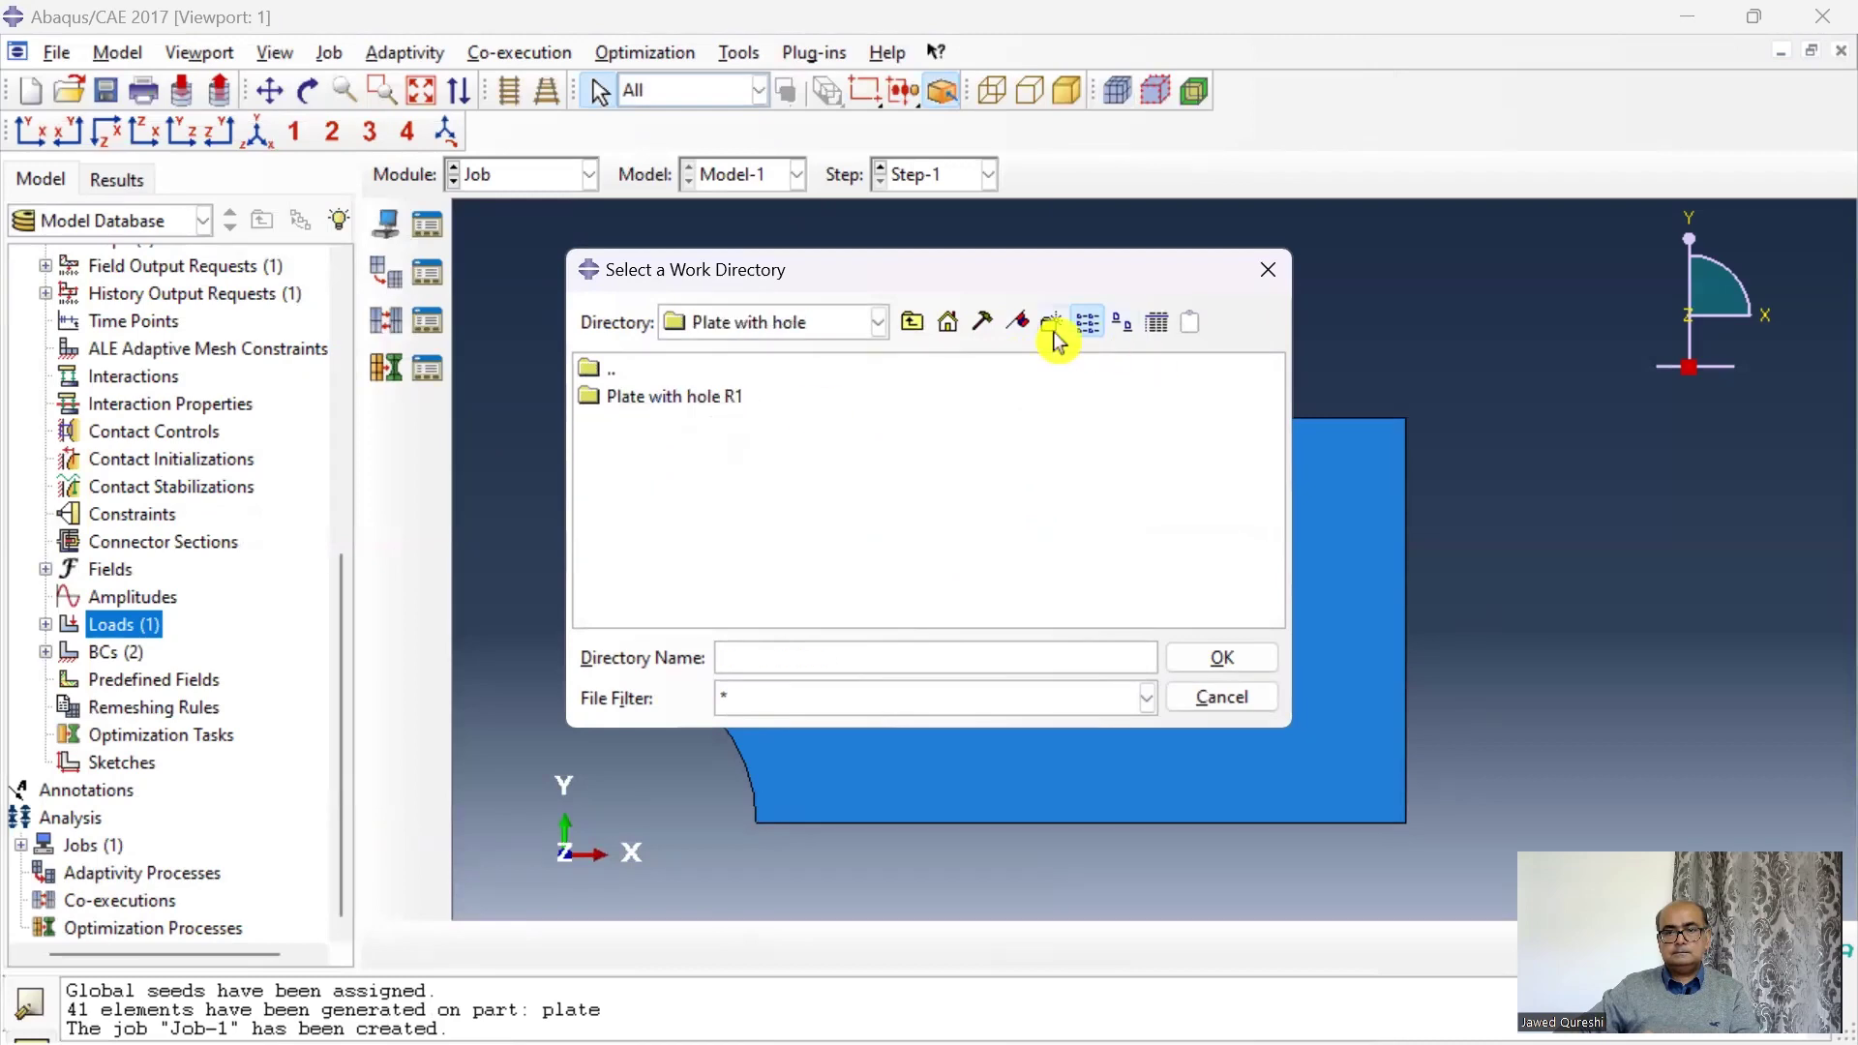
{"action": "left_click", "coordinate": [672, 397]}
{"action": "key", "text": "Return"}
{"action": "left_click", "coordinate": [58, 51]}
Step: Save the model as 'plate'
{"action": "left_click", "coordinate": [104, 259]}
{"action": "type", "text": "plate"}
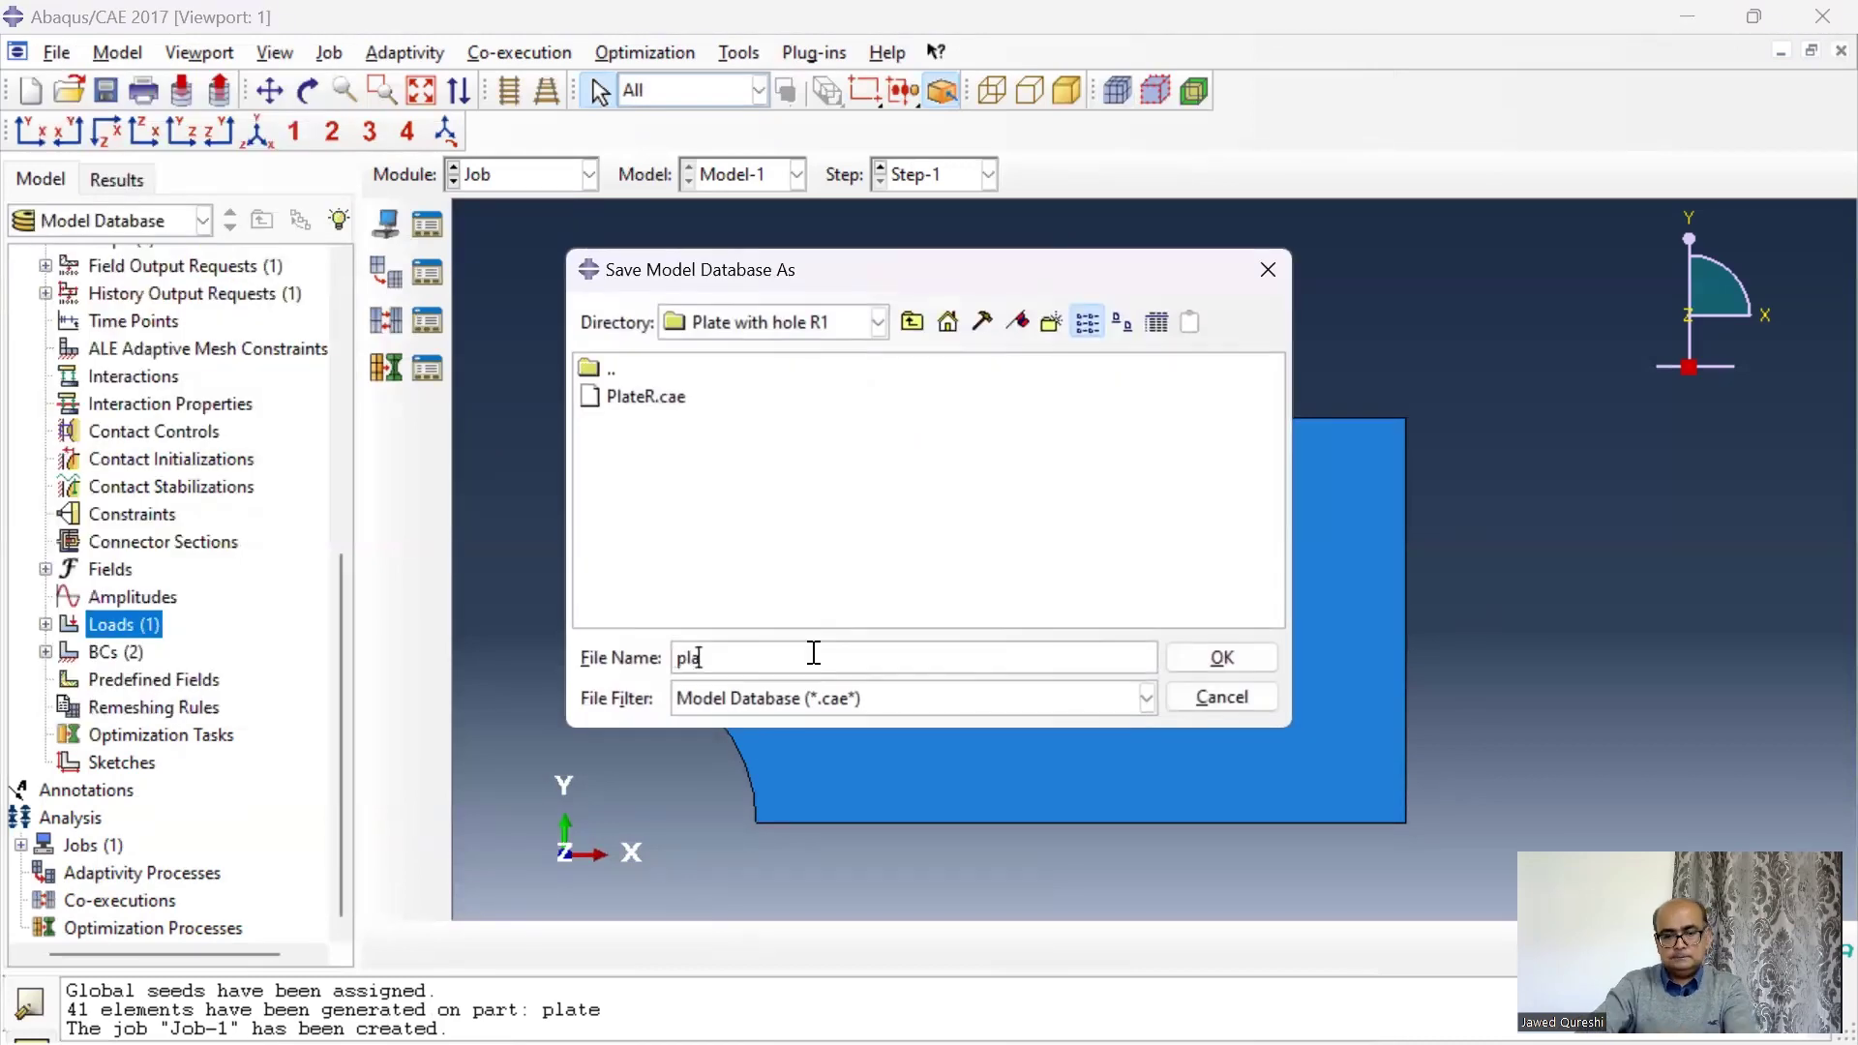
{"action": "key", "text": "Return"}
Step: Submit Job-1 for analysis from the model tree
{"action": "left_click", "coordinate": [20, 845]}
{"action": "right_click", "coordinate": [79, 873]}
{"action": "left_click", "coordinate": [116, 875]}
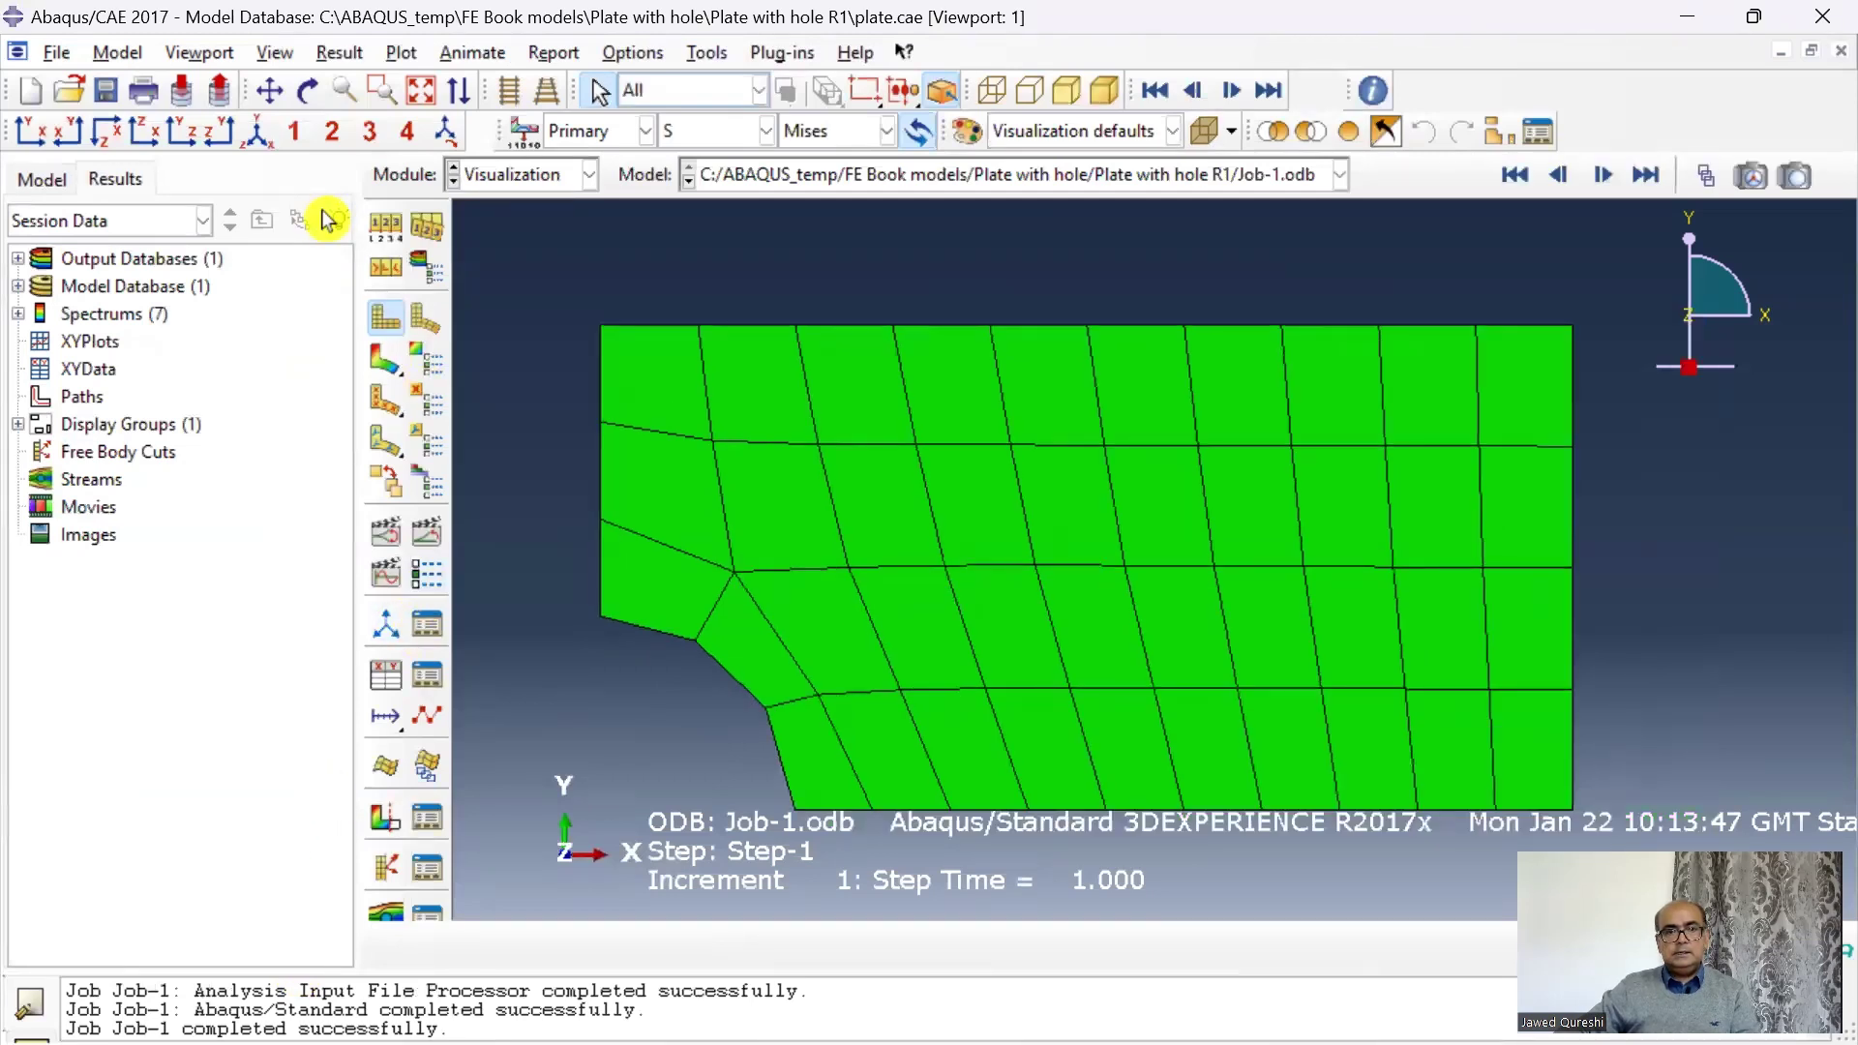
Step: Hide the title block, state block, text and compass, then plot Mises contours on the deformed plate
{"action": "left_click", "coordinate": [200, 52]}
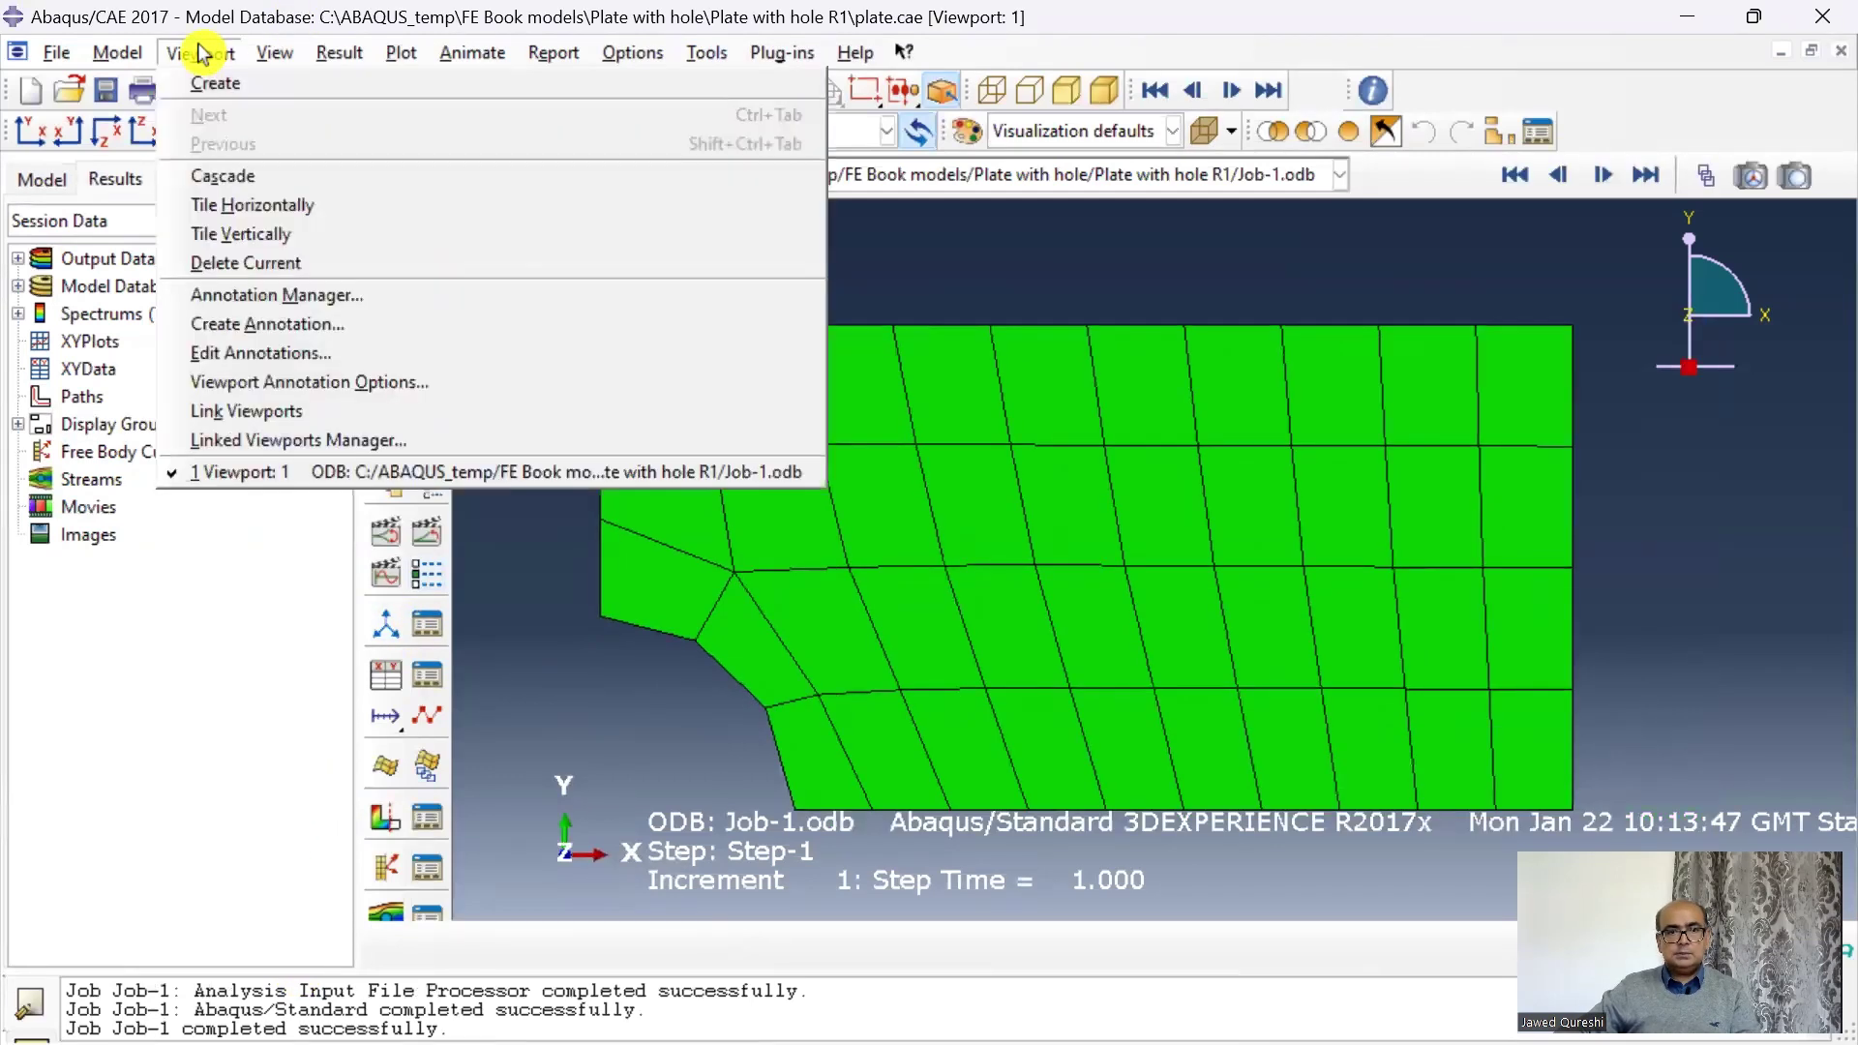
{"action": "left_click", "coordinate": [455, 381]}
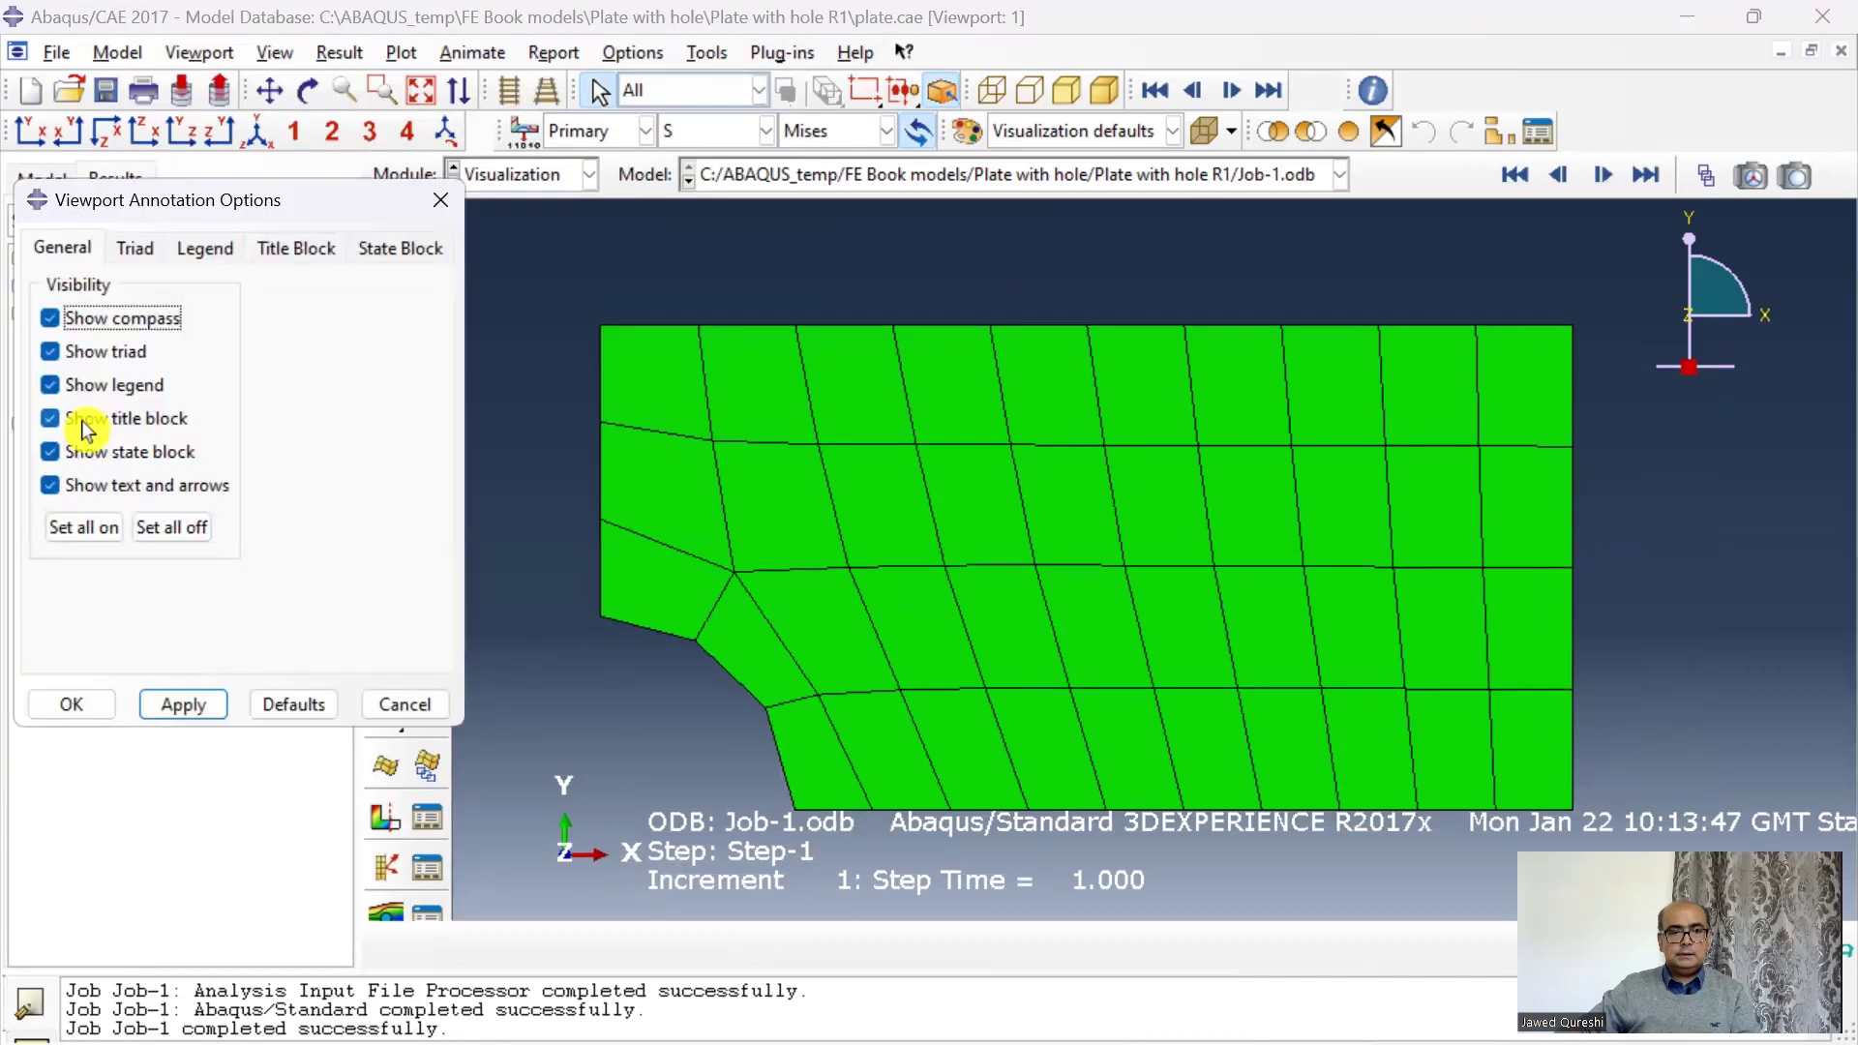
{"action": "left_click", "coordinate": [91, 418]}
{"action": "left_click", "coordinate": [112, 485]}
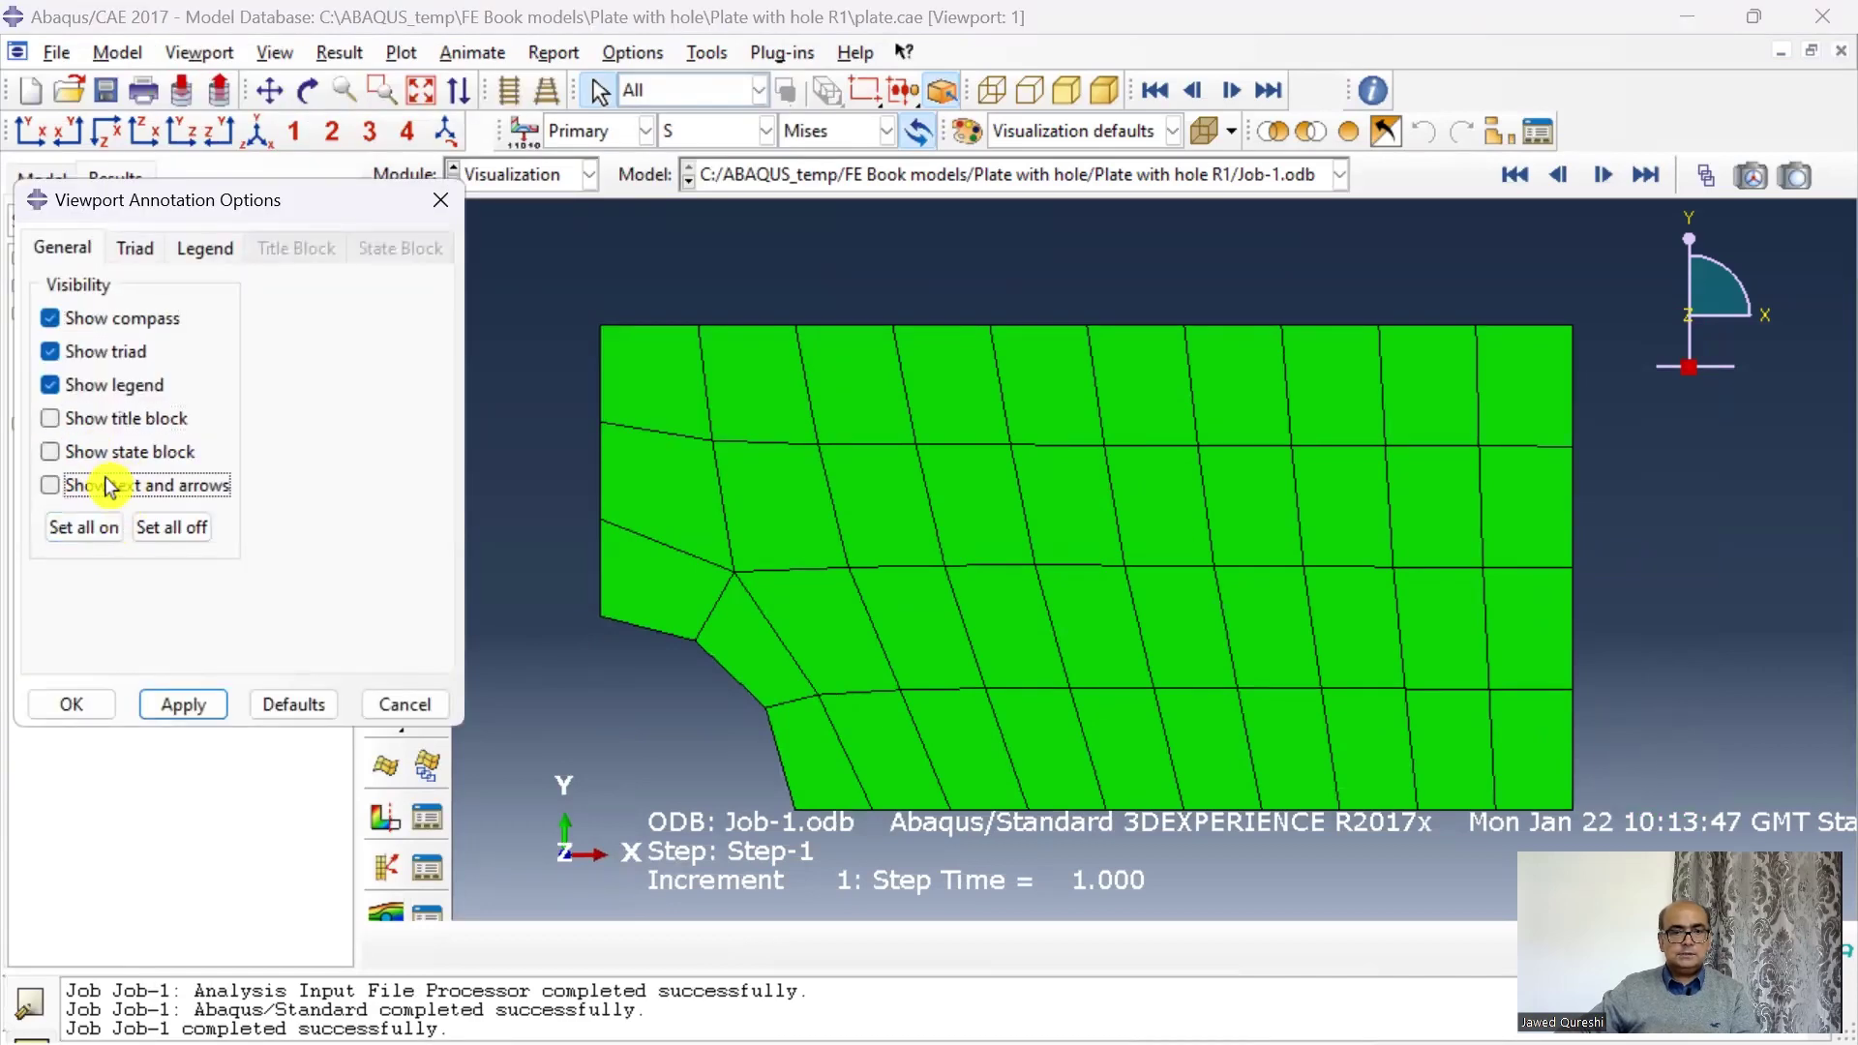
{"action": "left_click", "coordinate": [86, 320]}
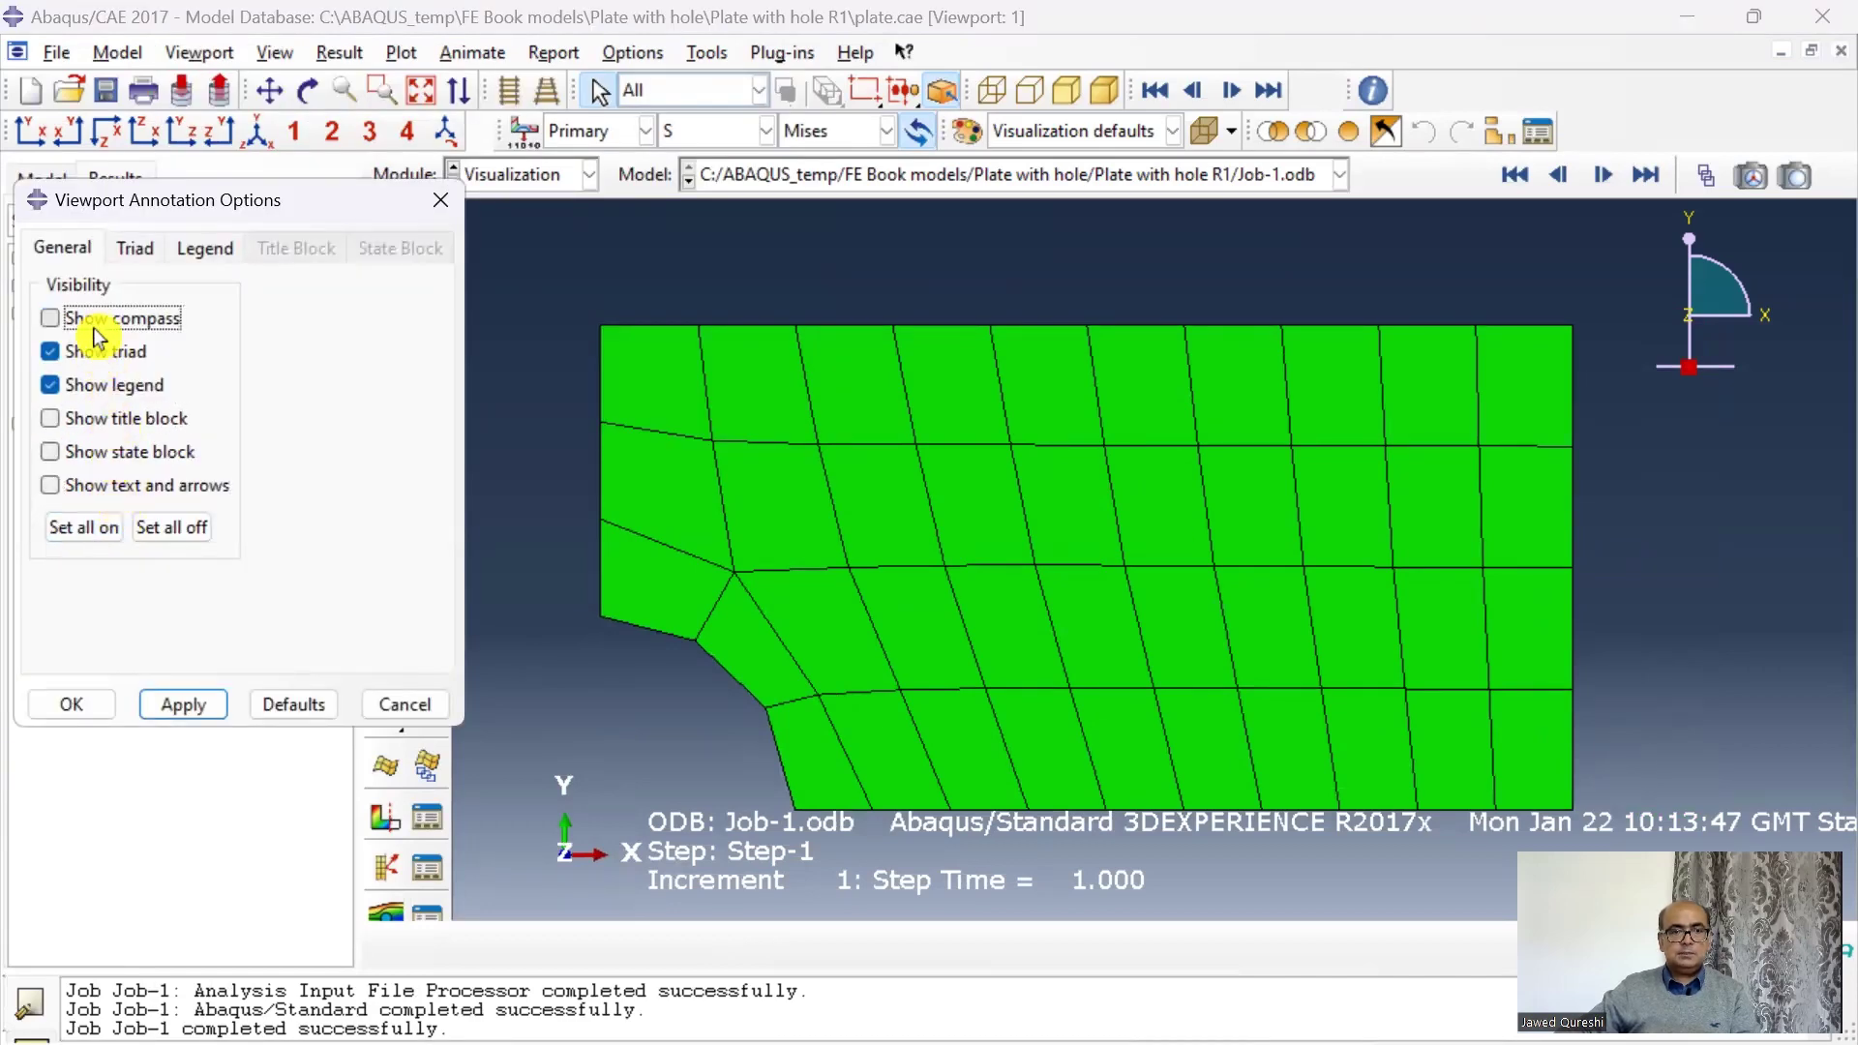
{"action": "left_click", "coordinate": [77, 710]}
{"action": "left_click", "coordinate": [385, 360]}
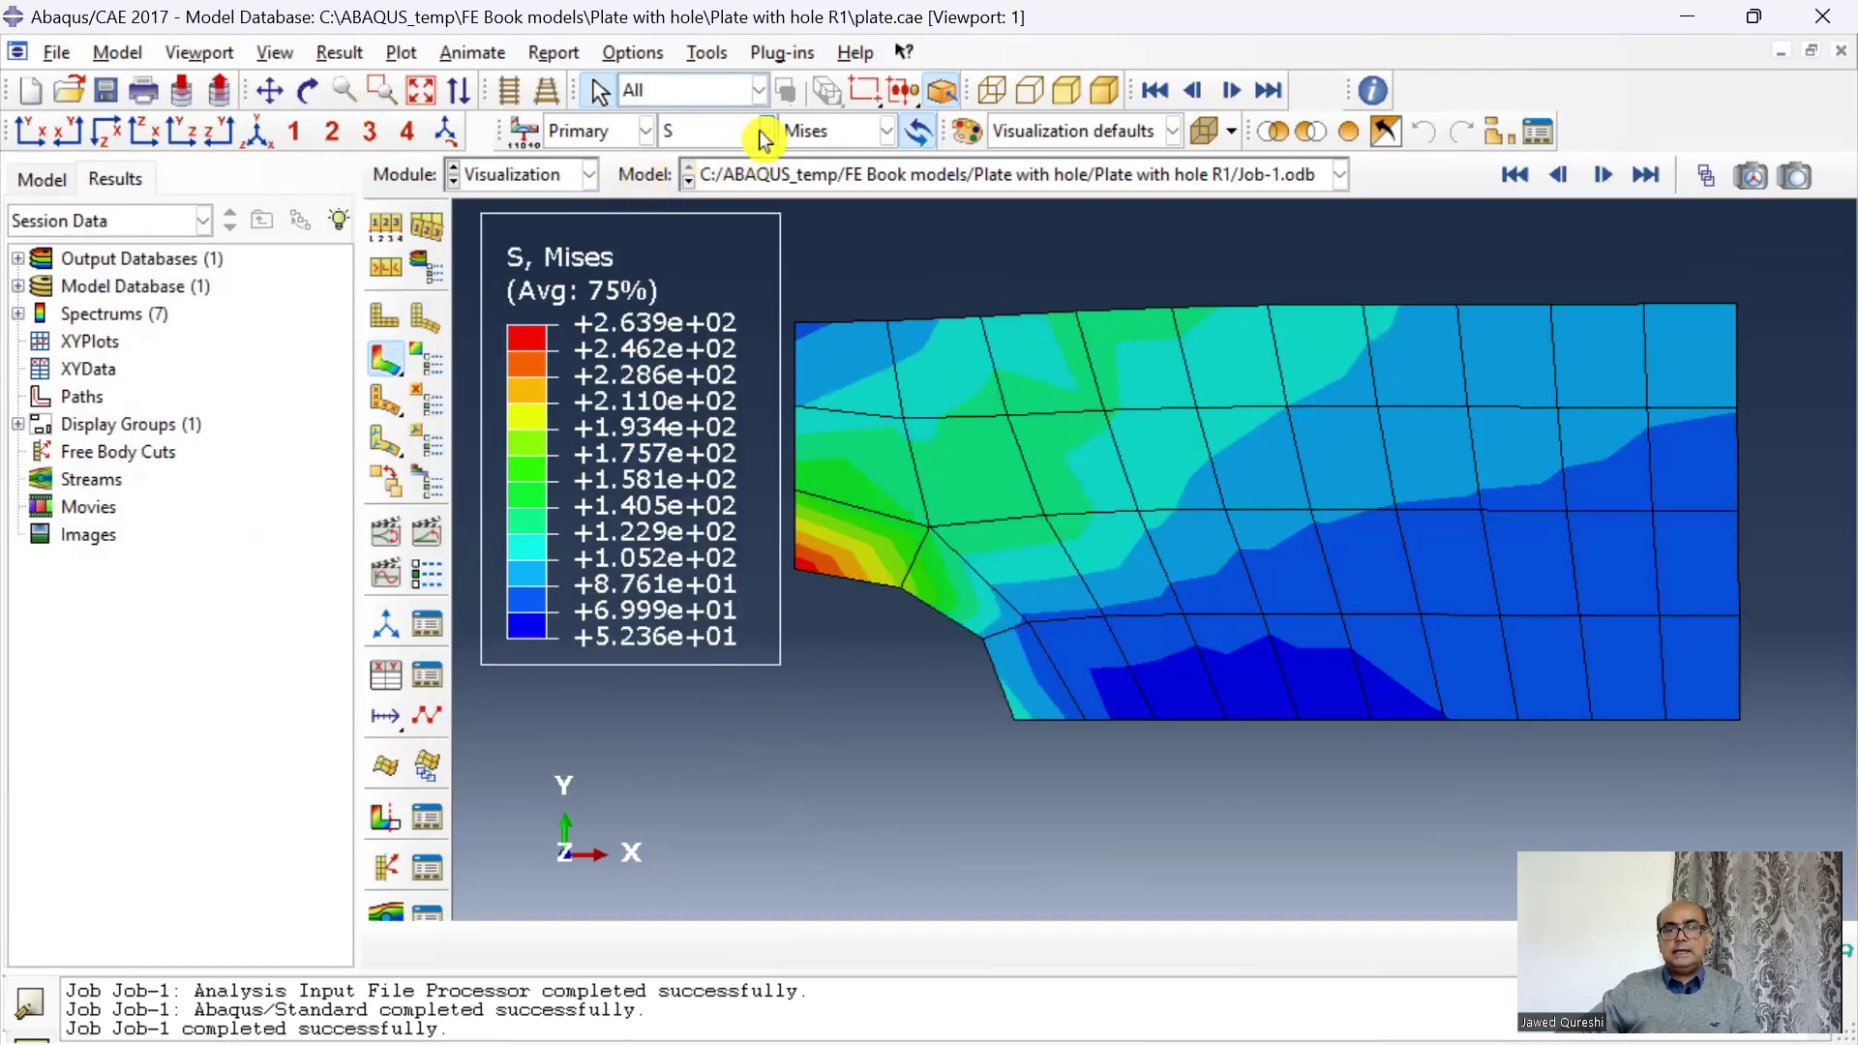
Step: Switch the contour to S11 and turn on node number labels in Common Plot Options
{"action": "left_click", "coordinate": [890, 133]}
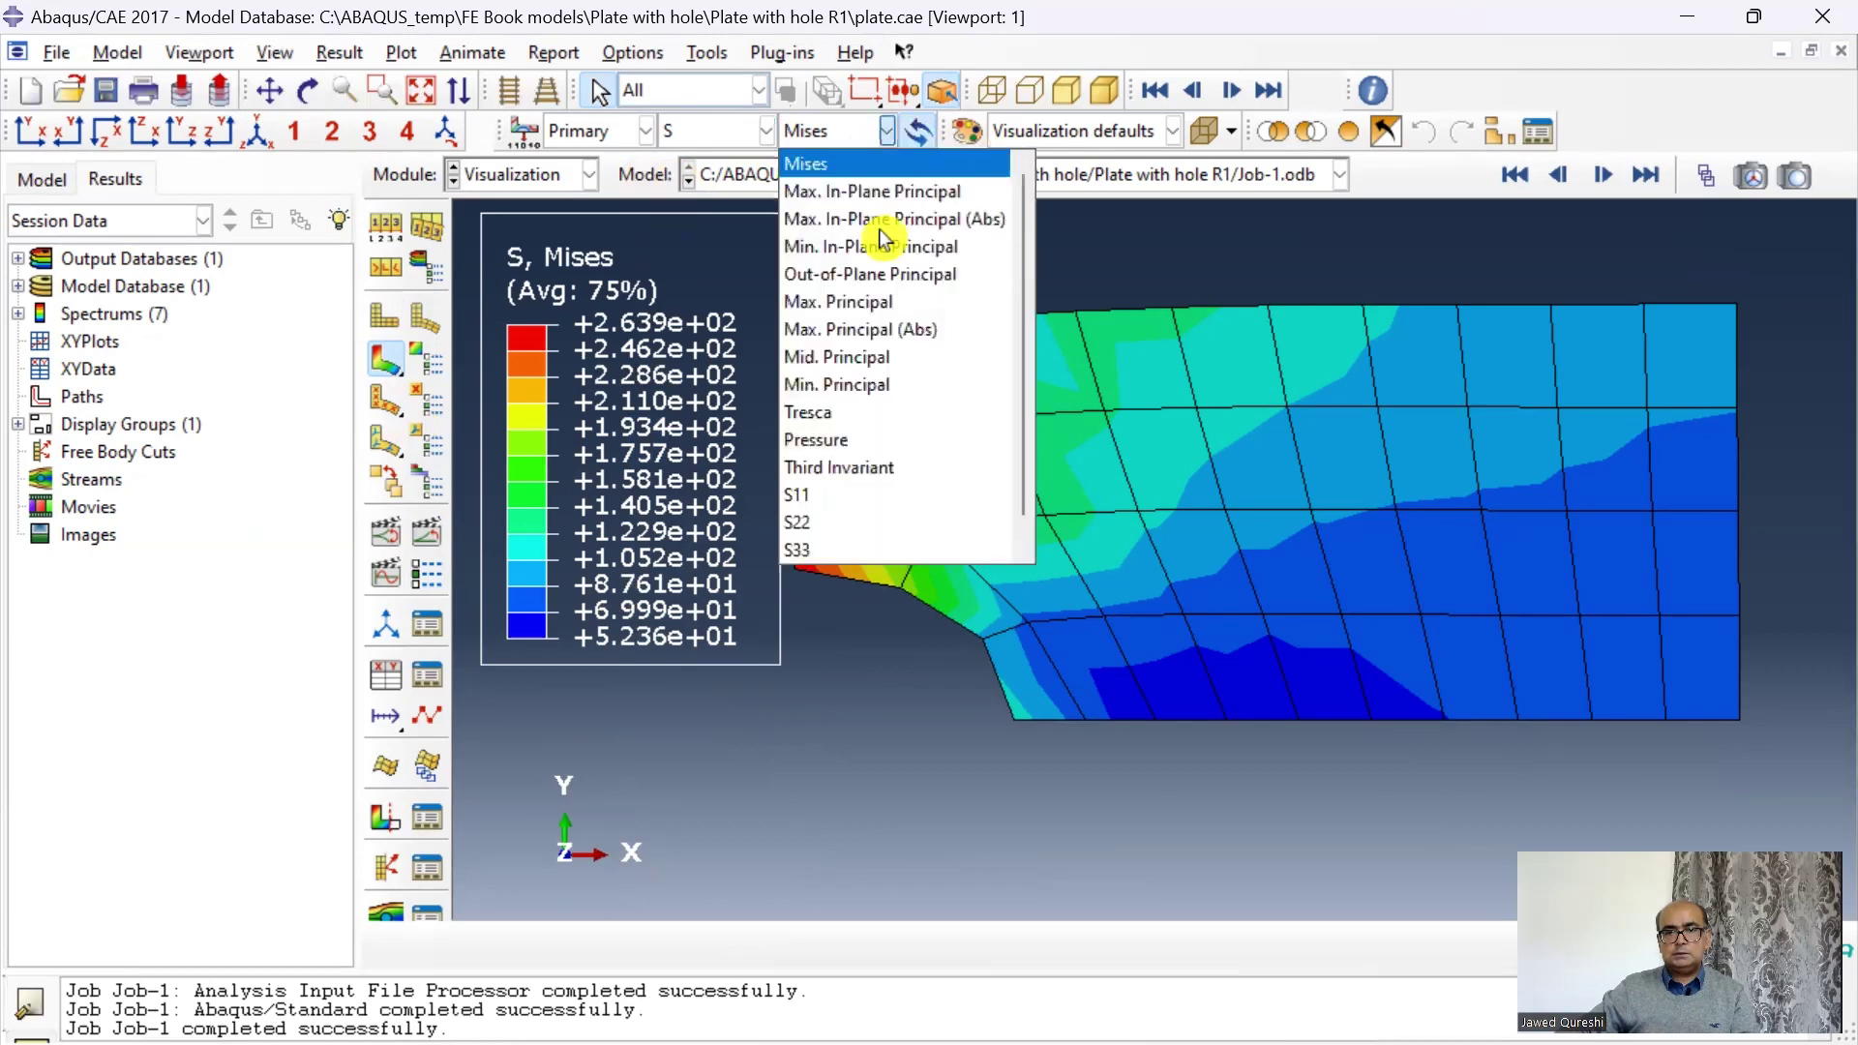
{"action": "left_click", "coordinate": [883, 495]}
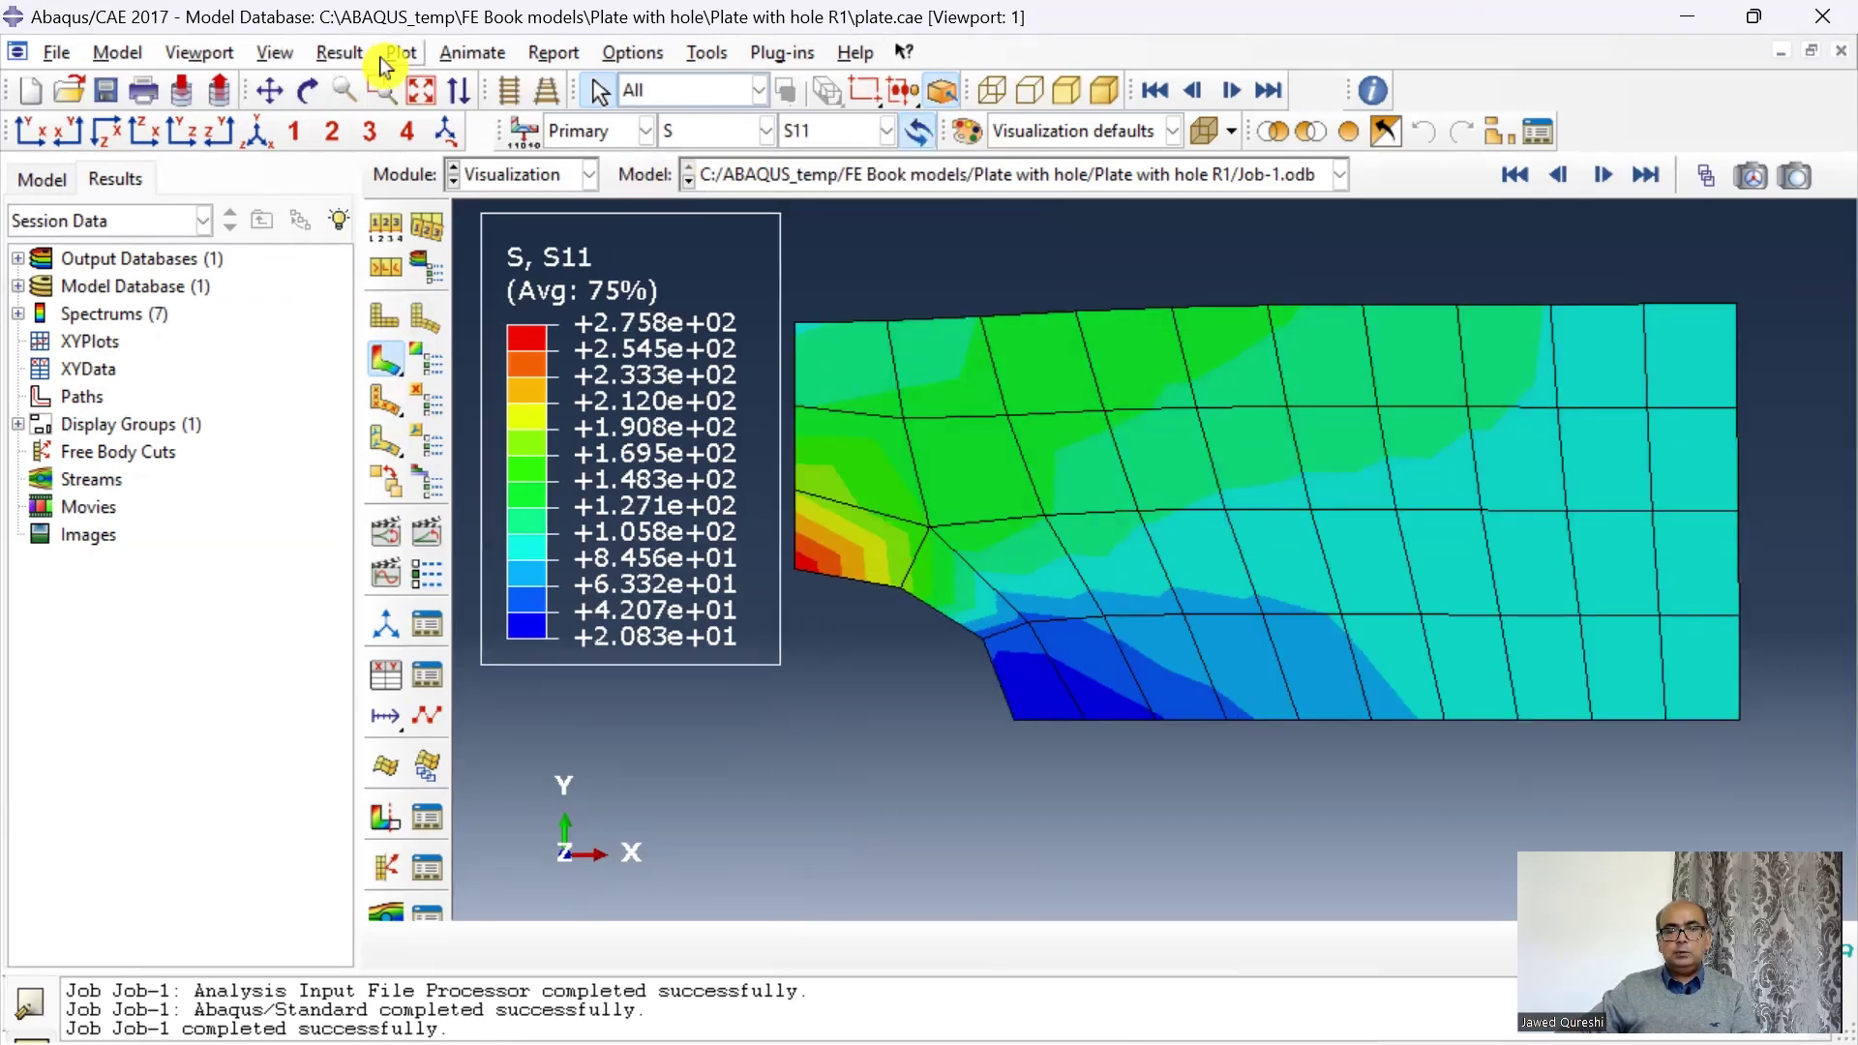
{"action": "left_click", "coordinate": [396, 234]}
{"action": "left_click", "coordinate": [244, 291]}
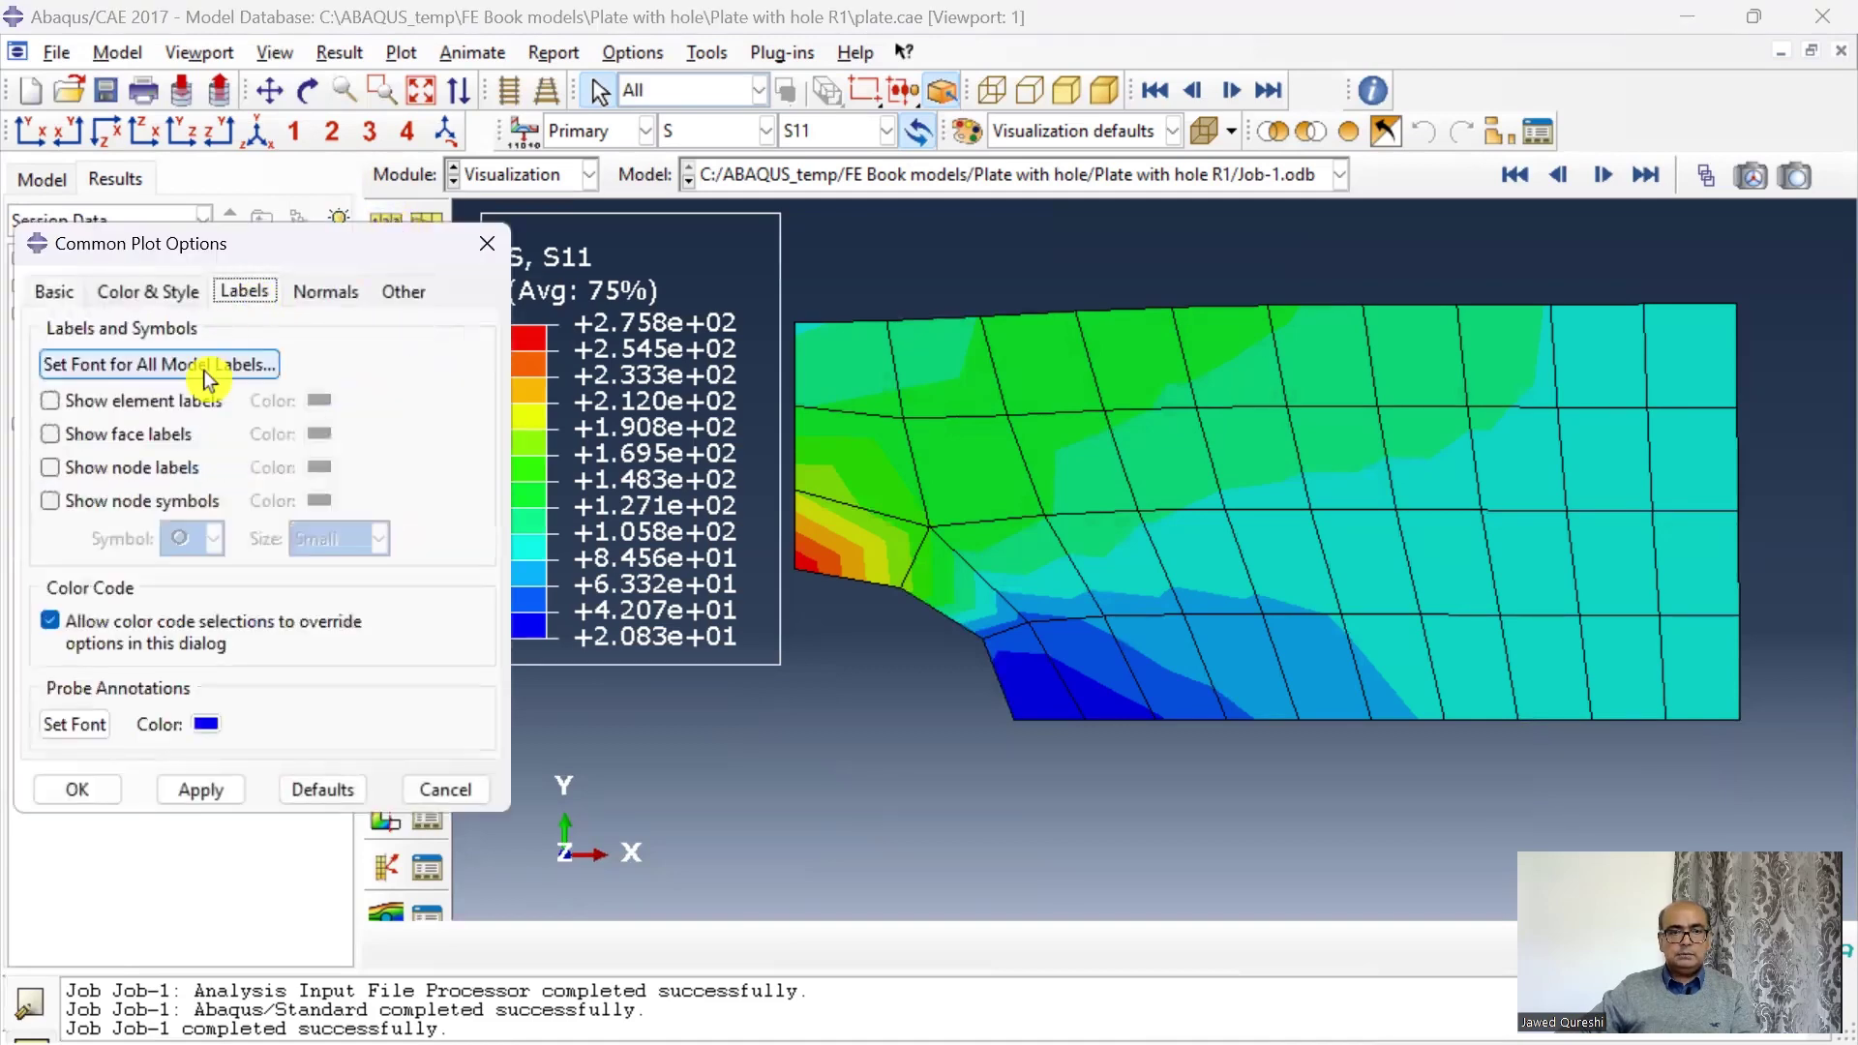
{"action": "left_click", "coordinate": [116, 468]}
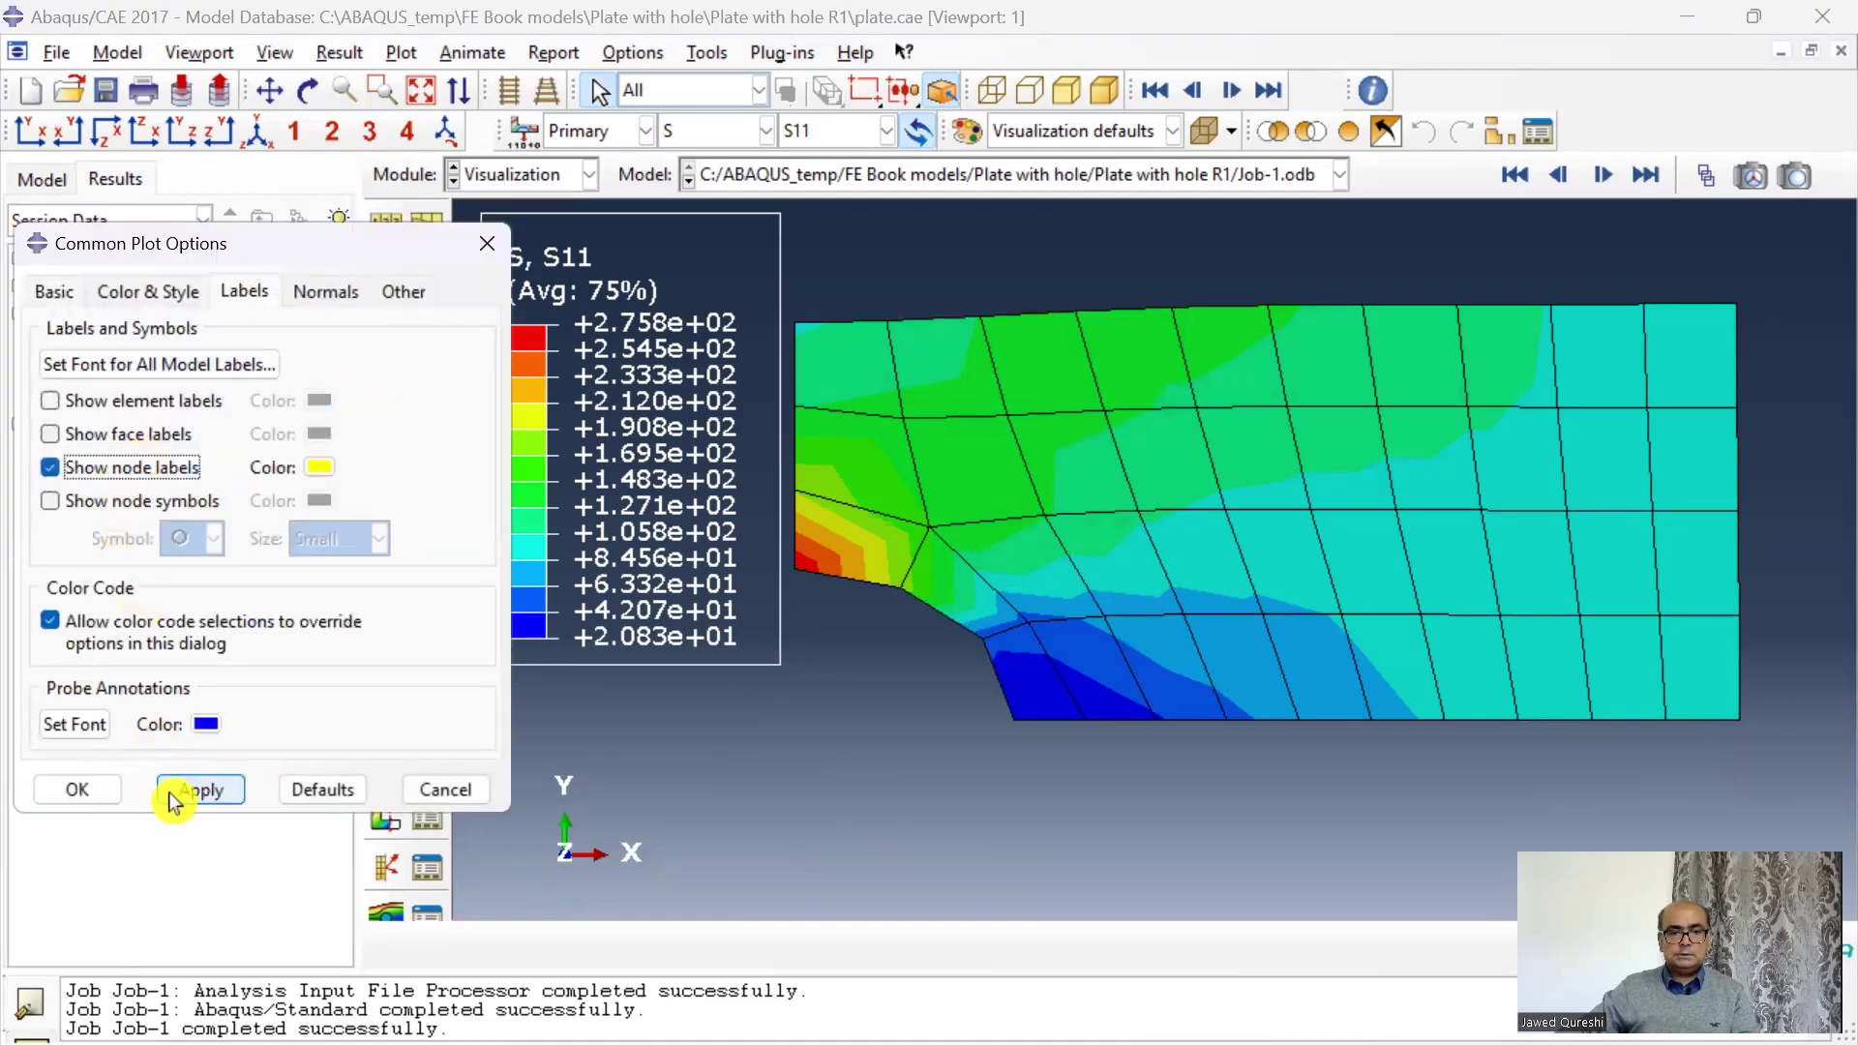
{"action": "left_click", "coordinate": [77, 790]}
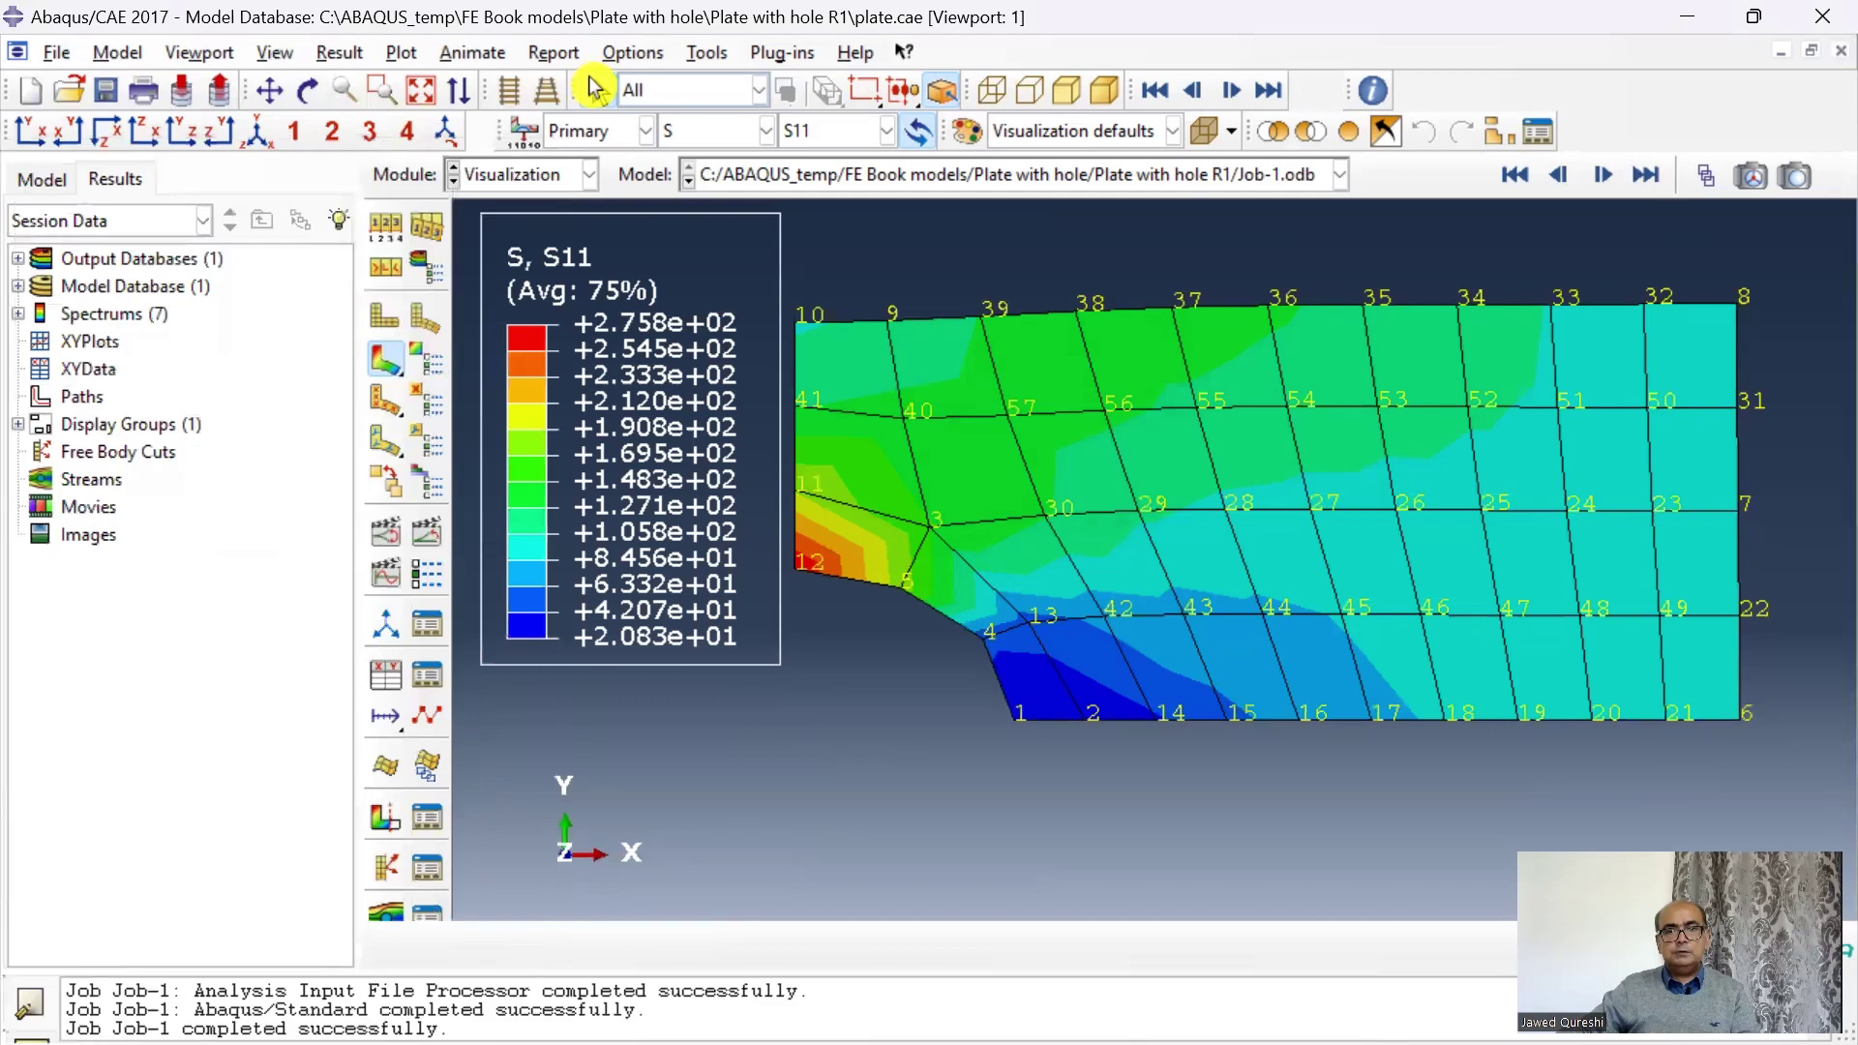
Step: Set up a field output report of S11 stresses at Unique Nodal positions
{"action": "left_click", "coordinate": [556, 54]}
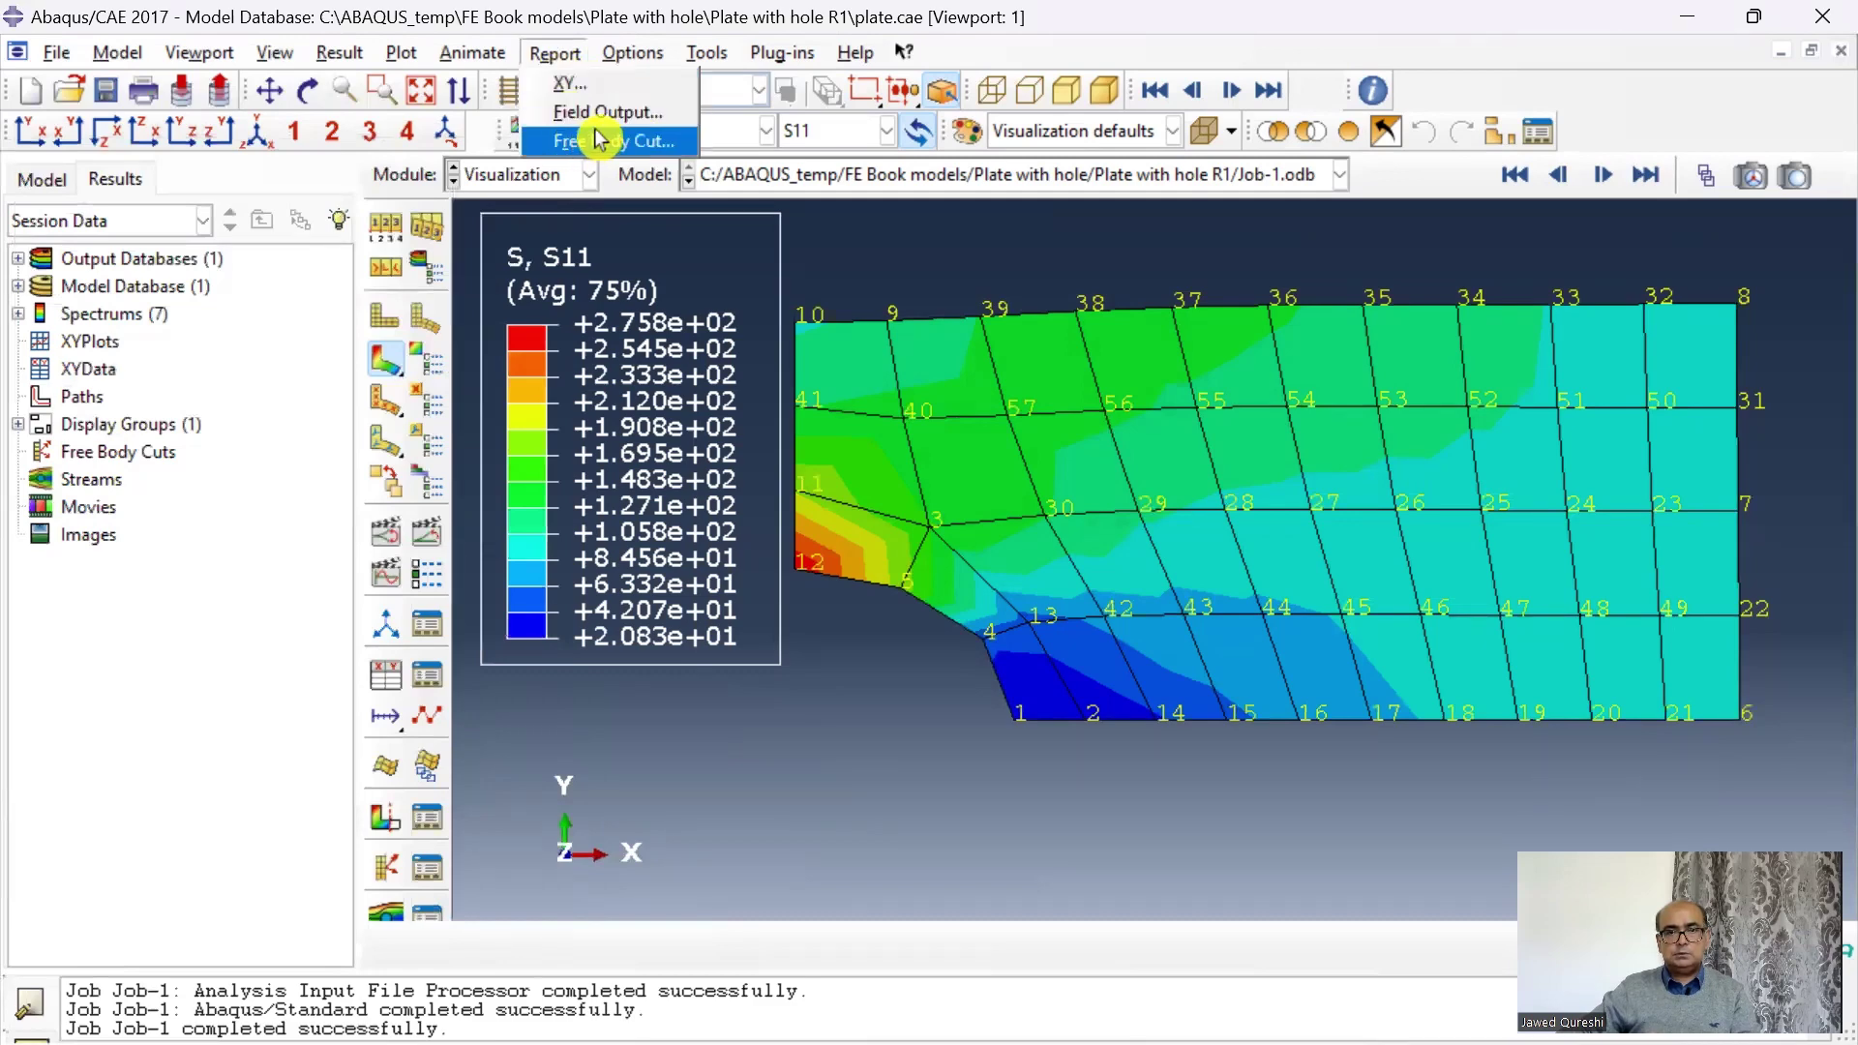
{"action": "left_click", "coordinate": [658, 114]}
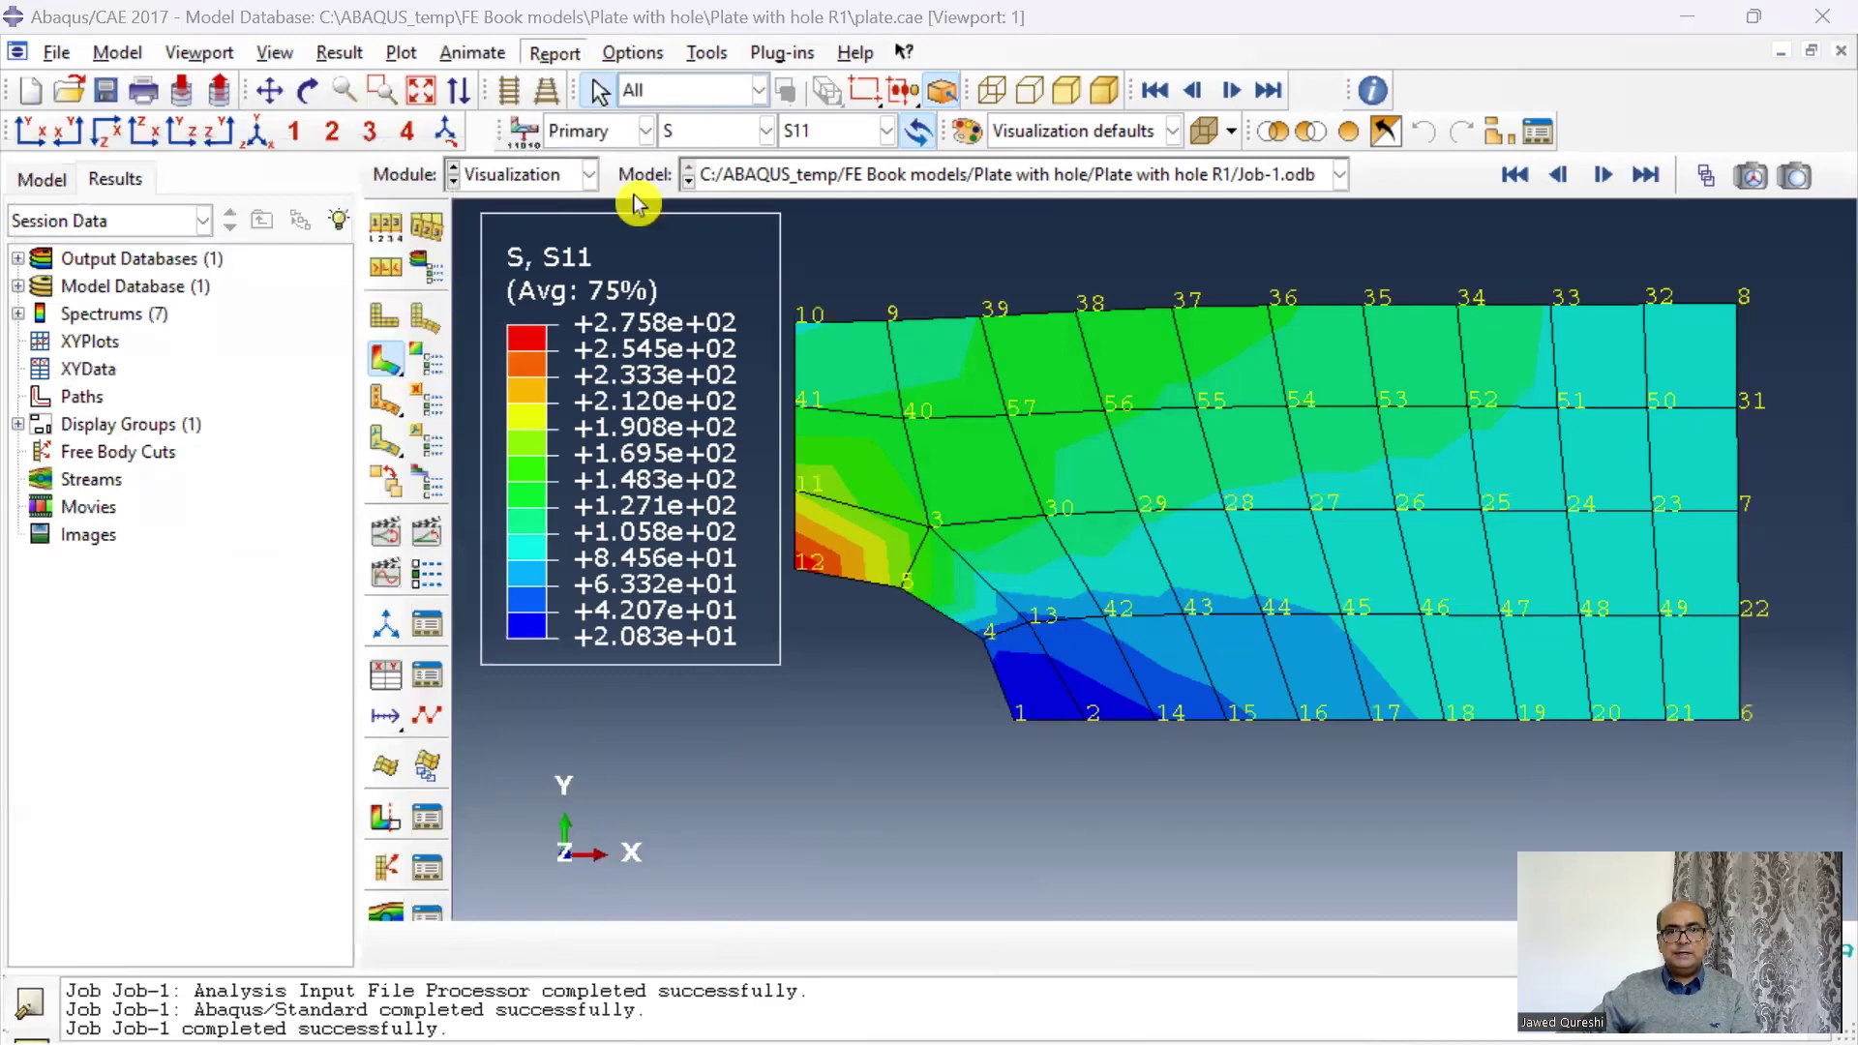
{"action": "left_click", "coordinate": [215, 399]}
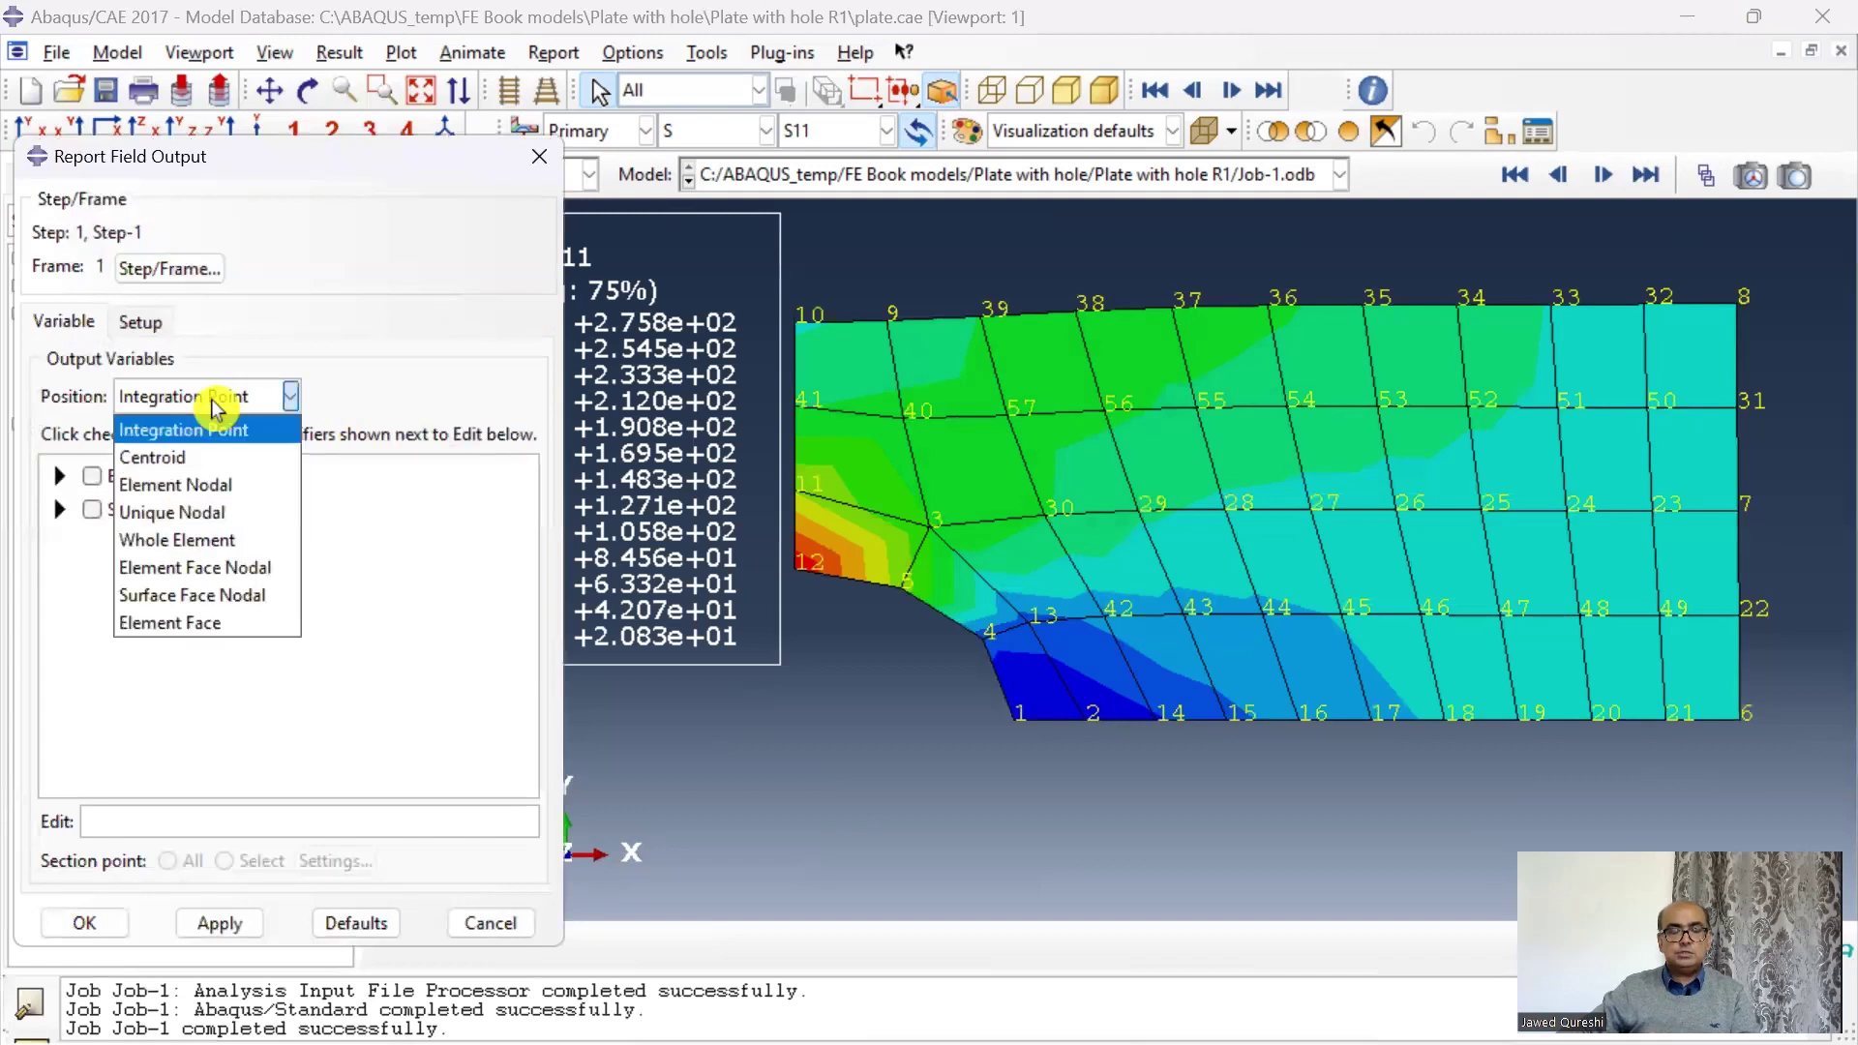
{"action": "left_click", "coordinate": [232, 521]}
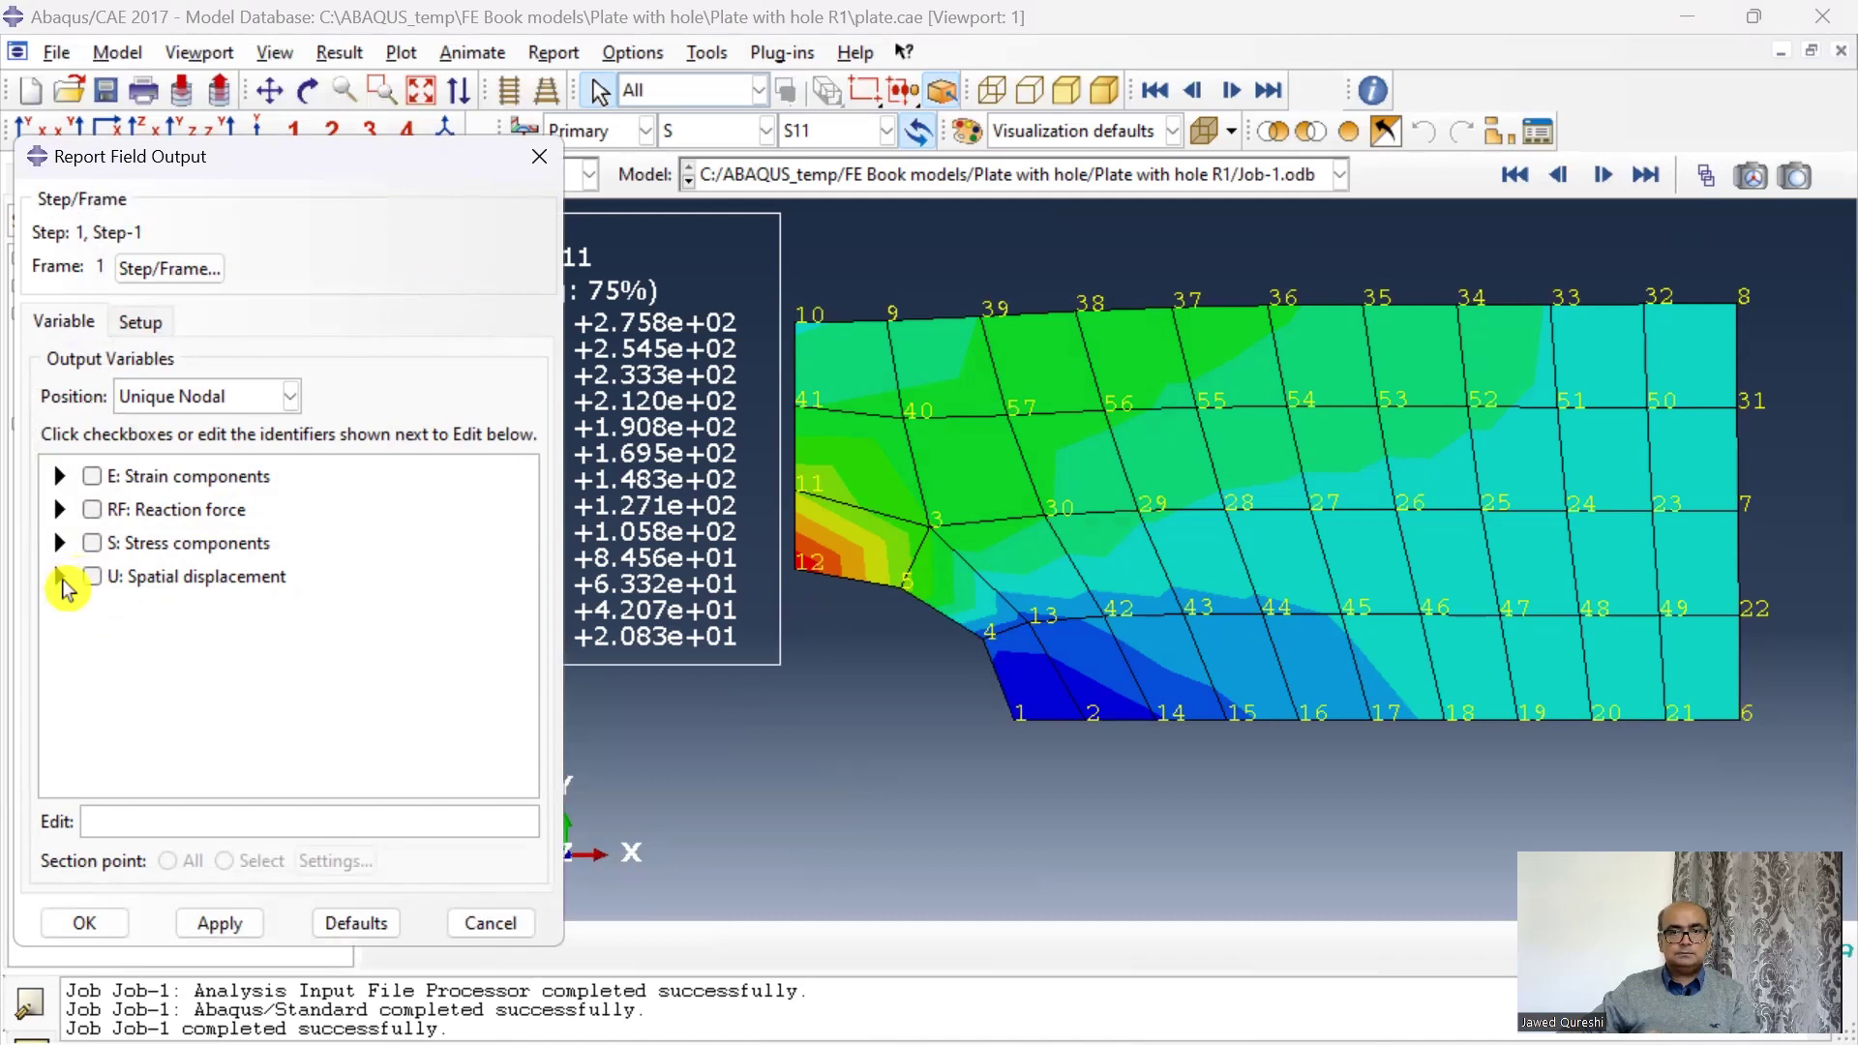
{"action": "left_click", "coordinate": [60, 543]}
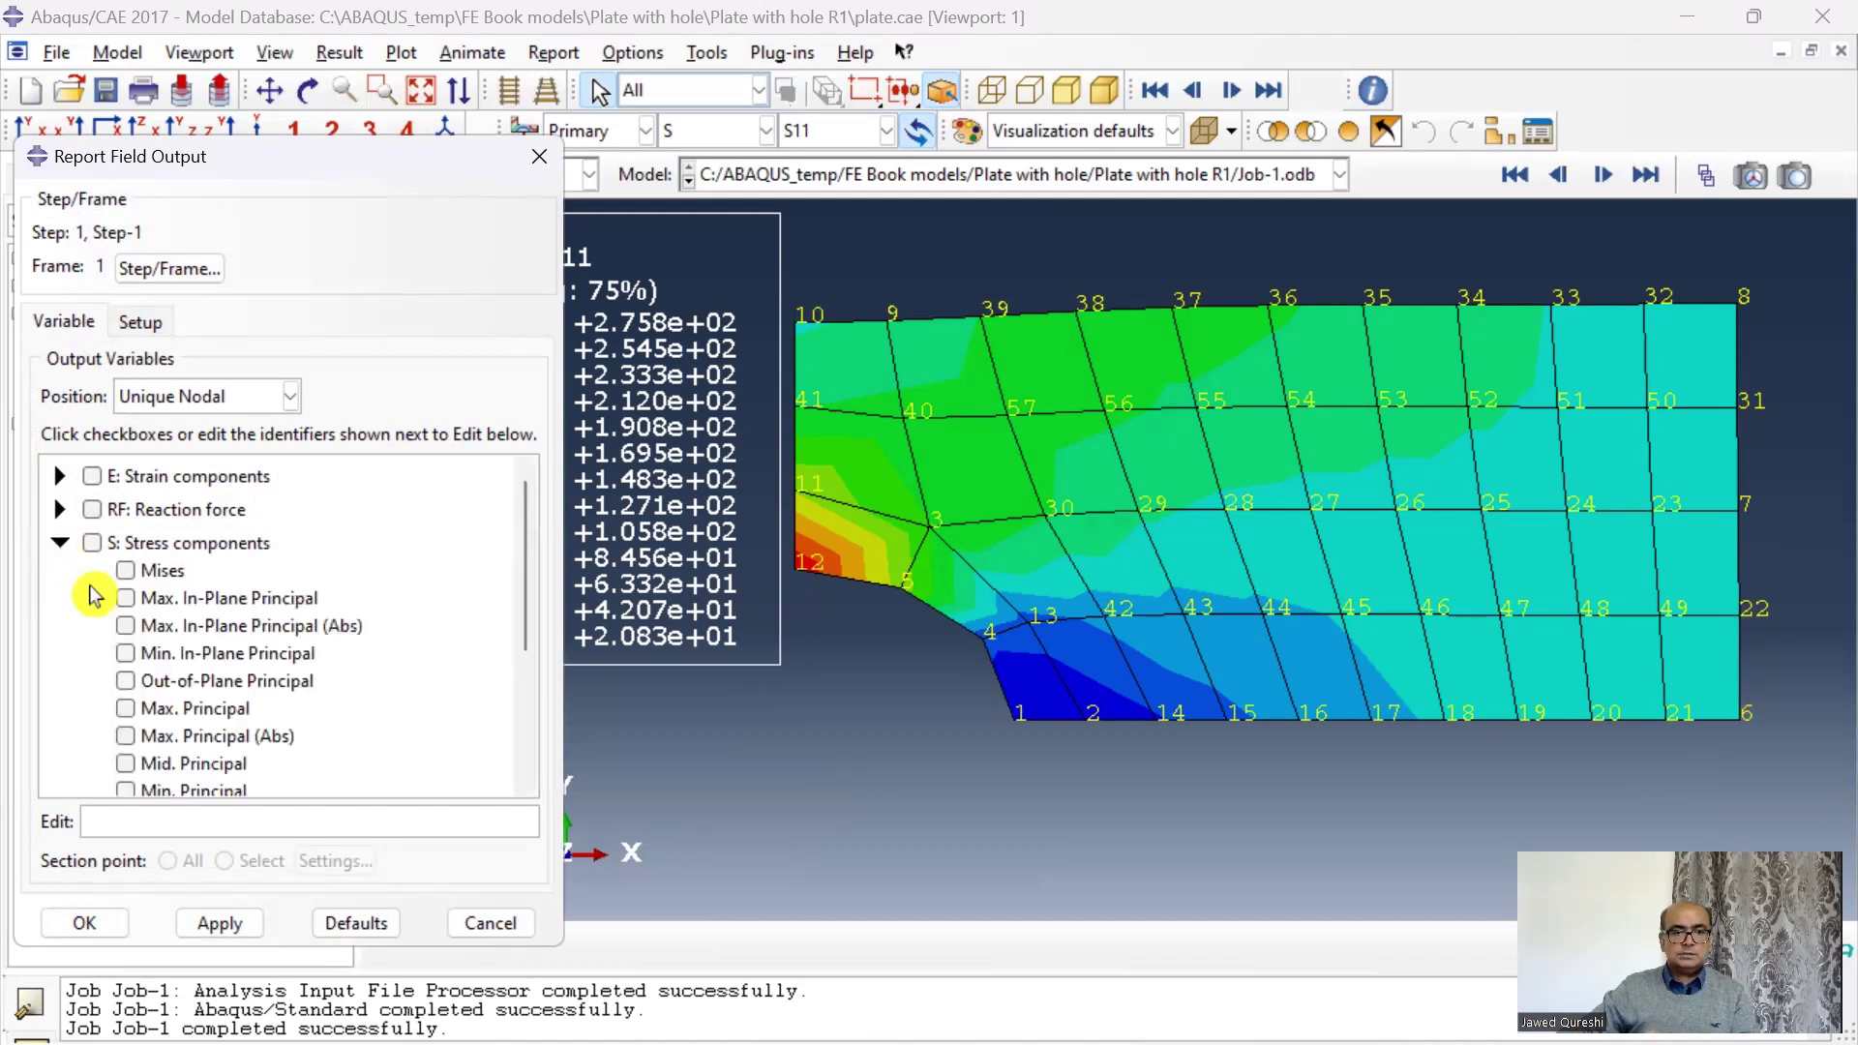
{"action": "scroll", "coordinate": [166, 745], "scroll_direction": "down", "scroll_amount": 2}
{"action": "left_click", "coordinate": [184, 727]}
{"action": "left_click", "coordinate": [170, 268]}
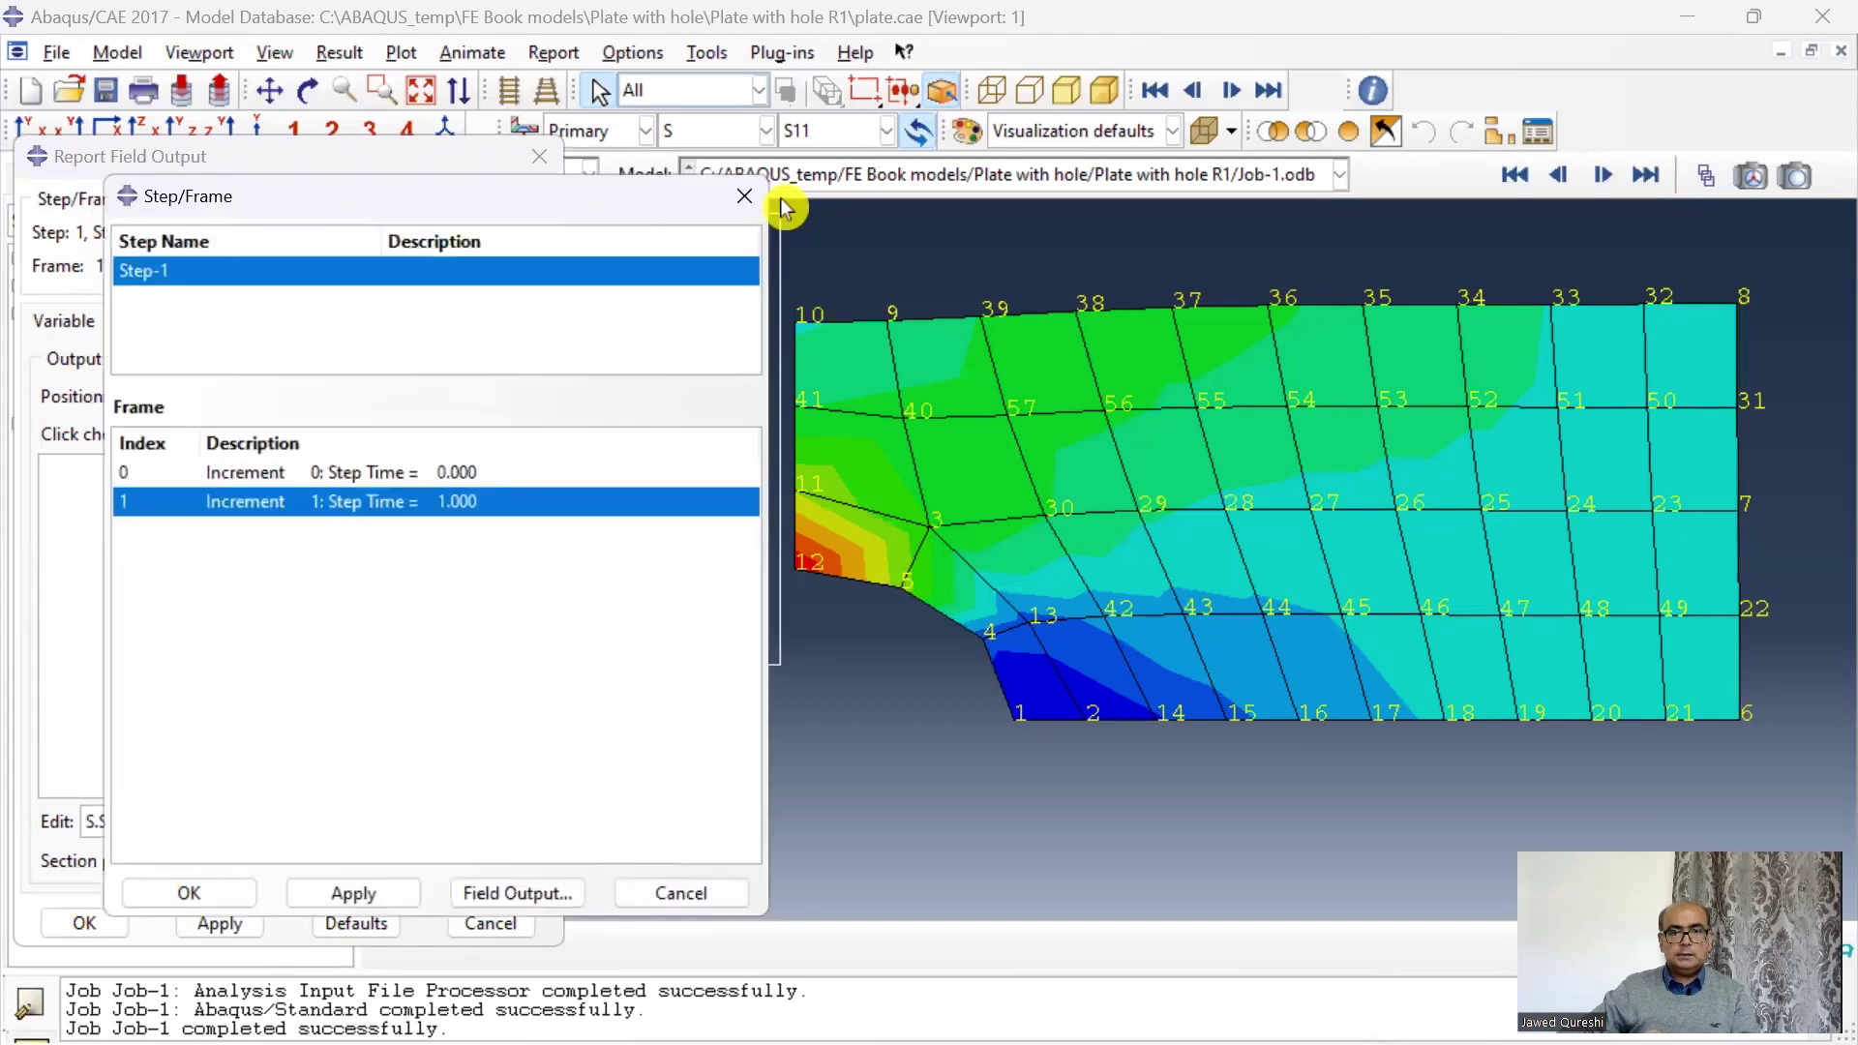
{"action": "left_click", "coordinate": [742, 205]}
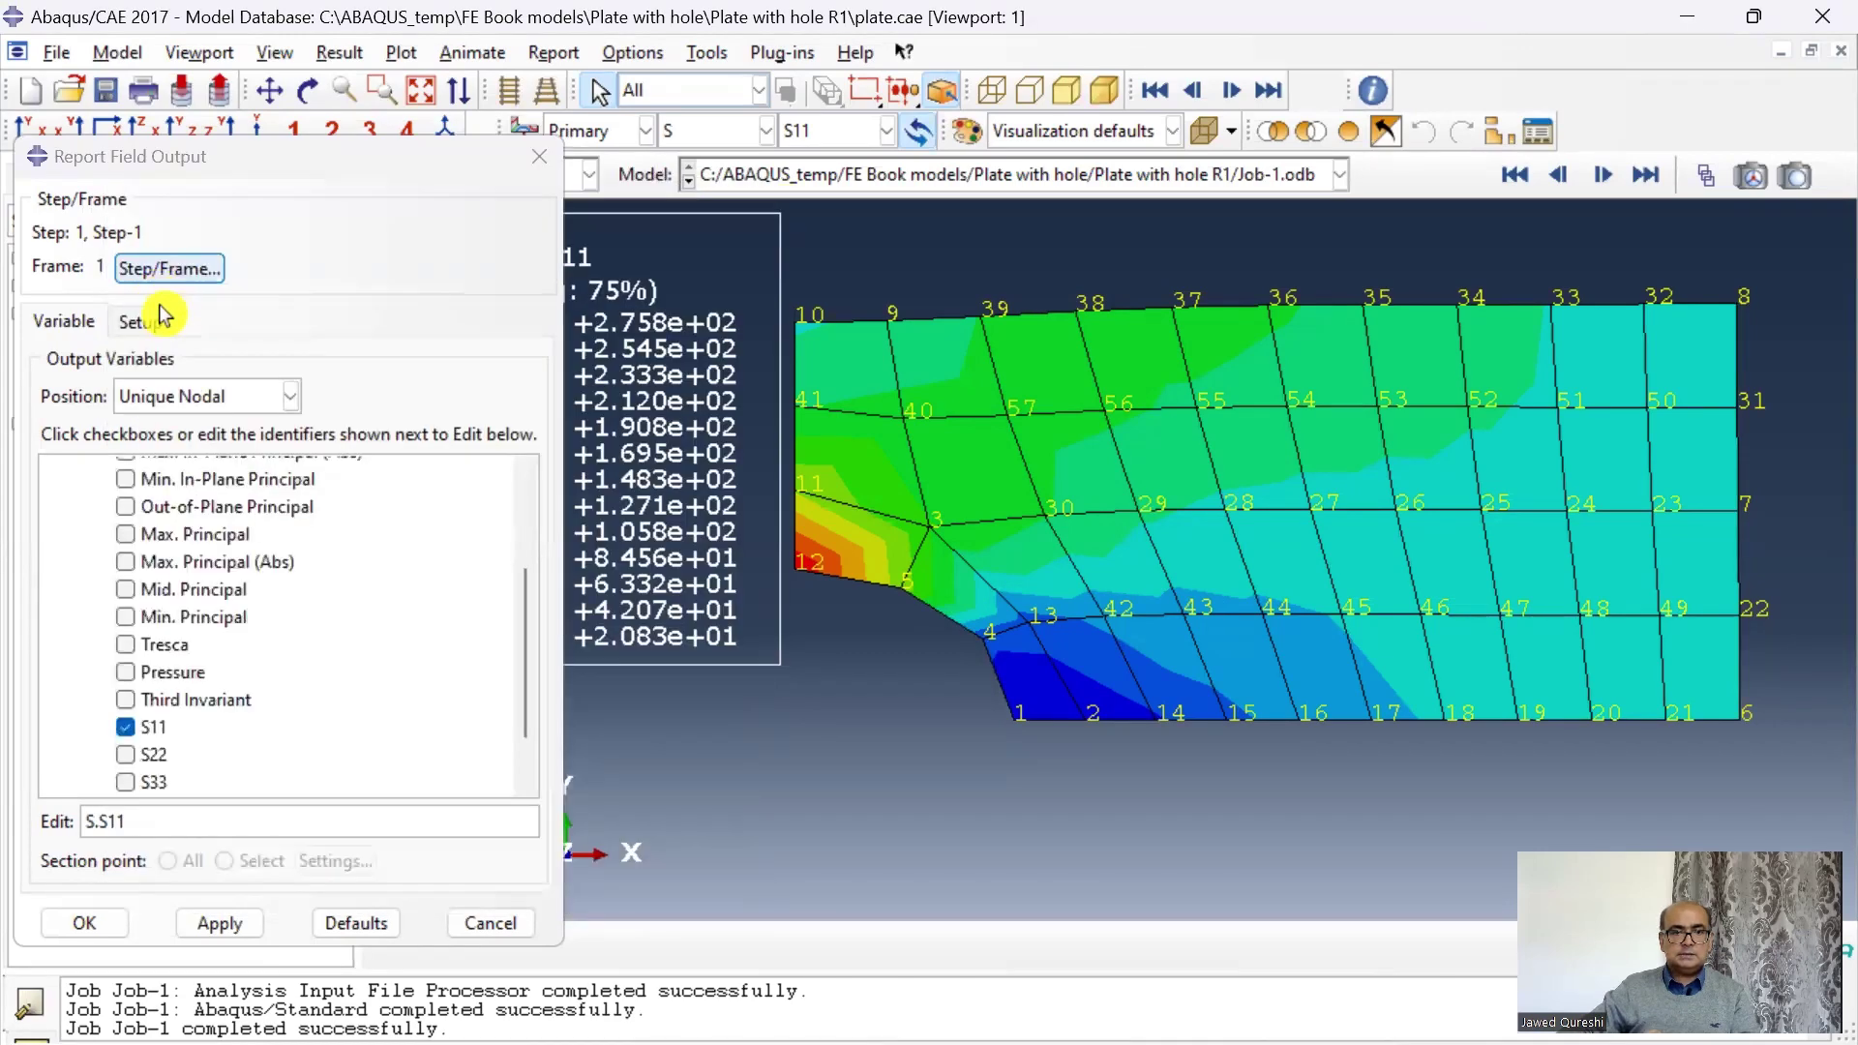
Step: Write the report to plate.rpt and open the file from File Explorer
{"action": "left_click", "coordinate": [139, 321]}
{"action": "left_click_drag", "start_coordinate": [155, 395], "coordinate": [29, 387]}
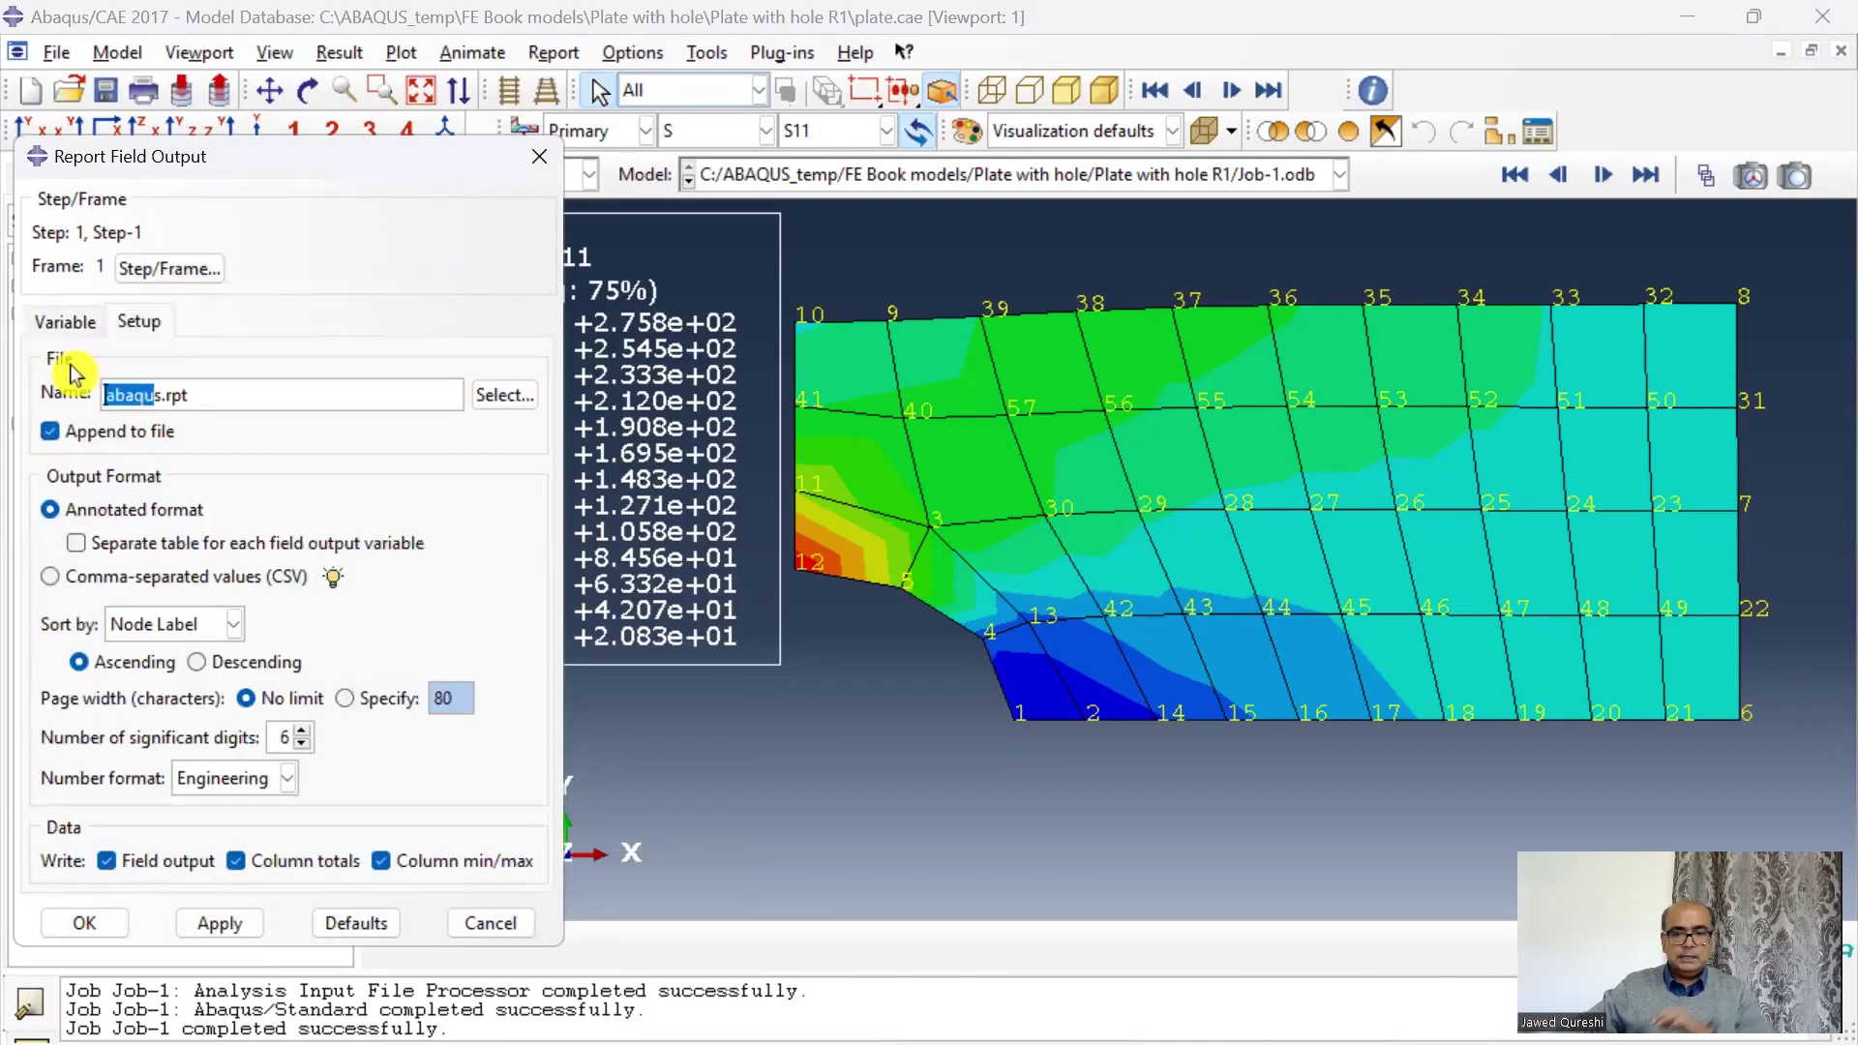
{"action": "key", "text": "BackSpace"}
{"action": "type", "text": "plate"}
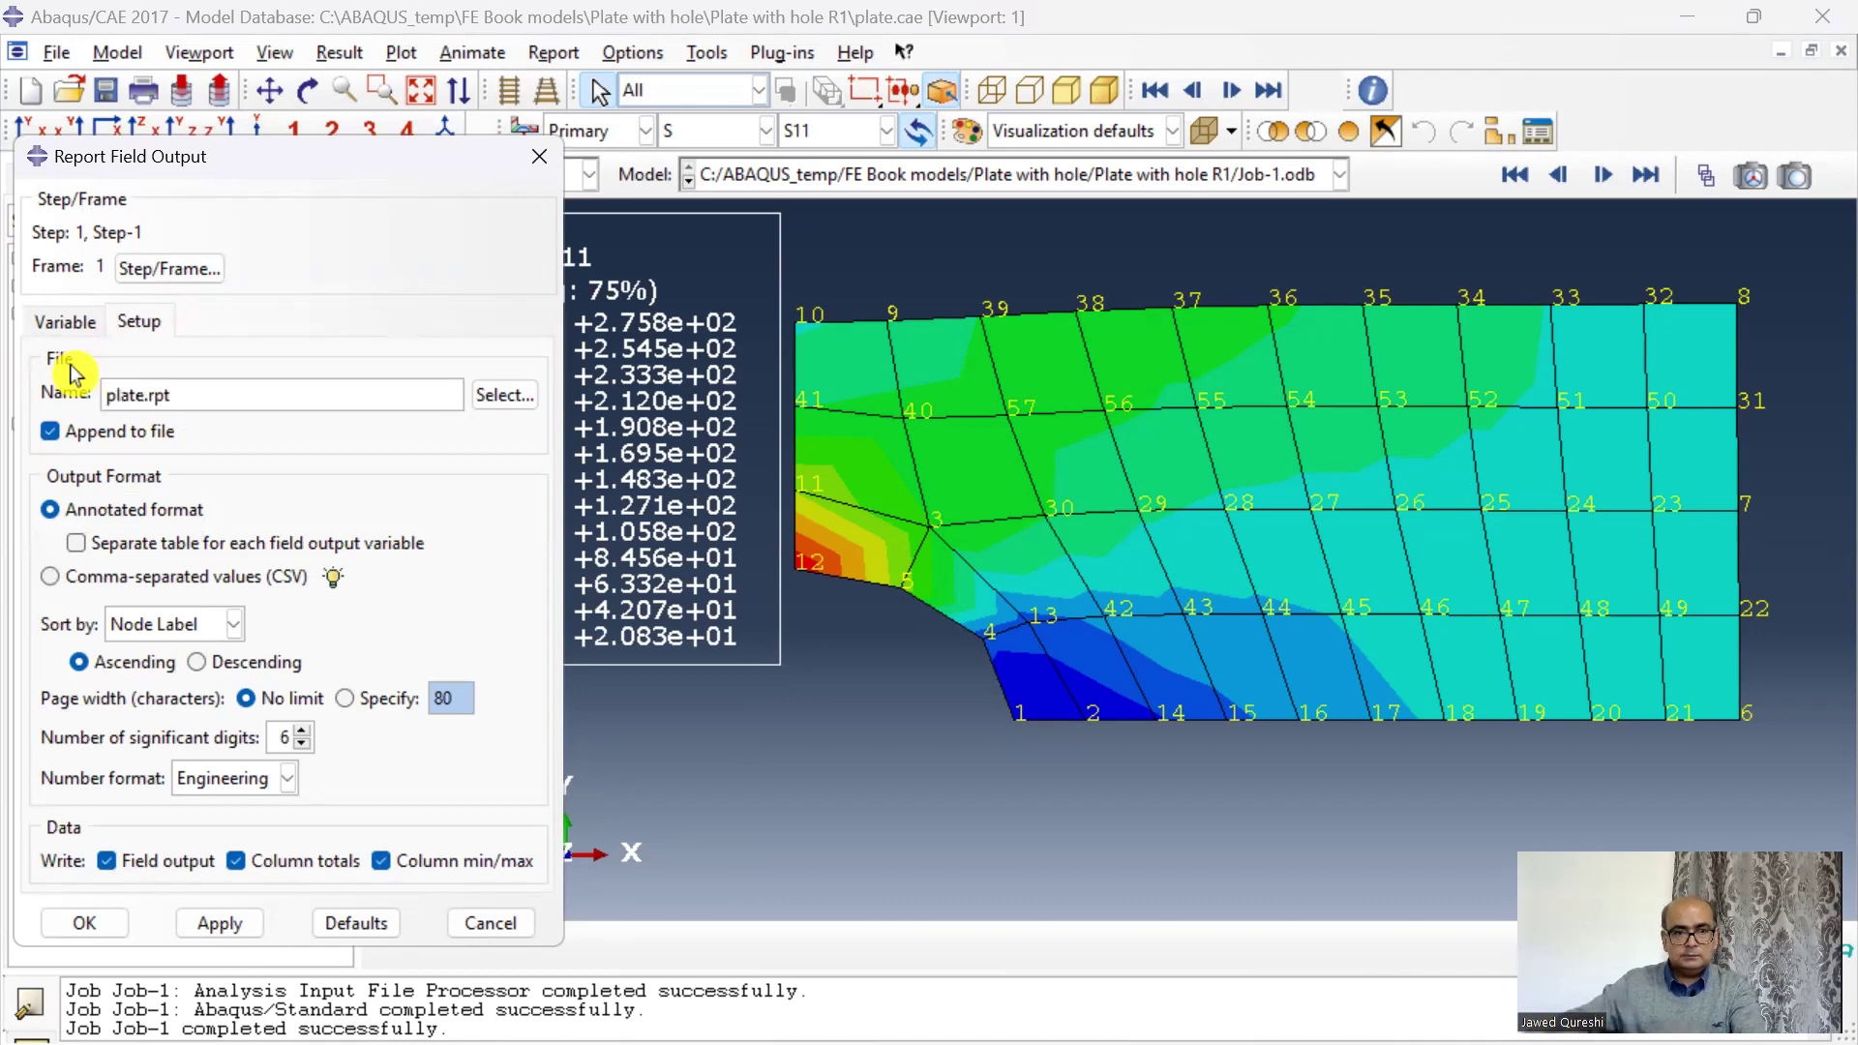
{"action": "left_click", "coordinate": [97, 924]}
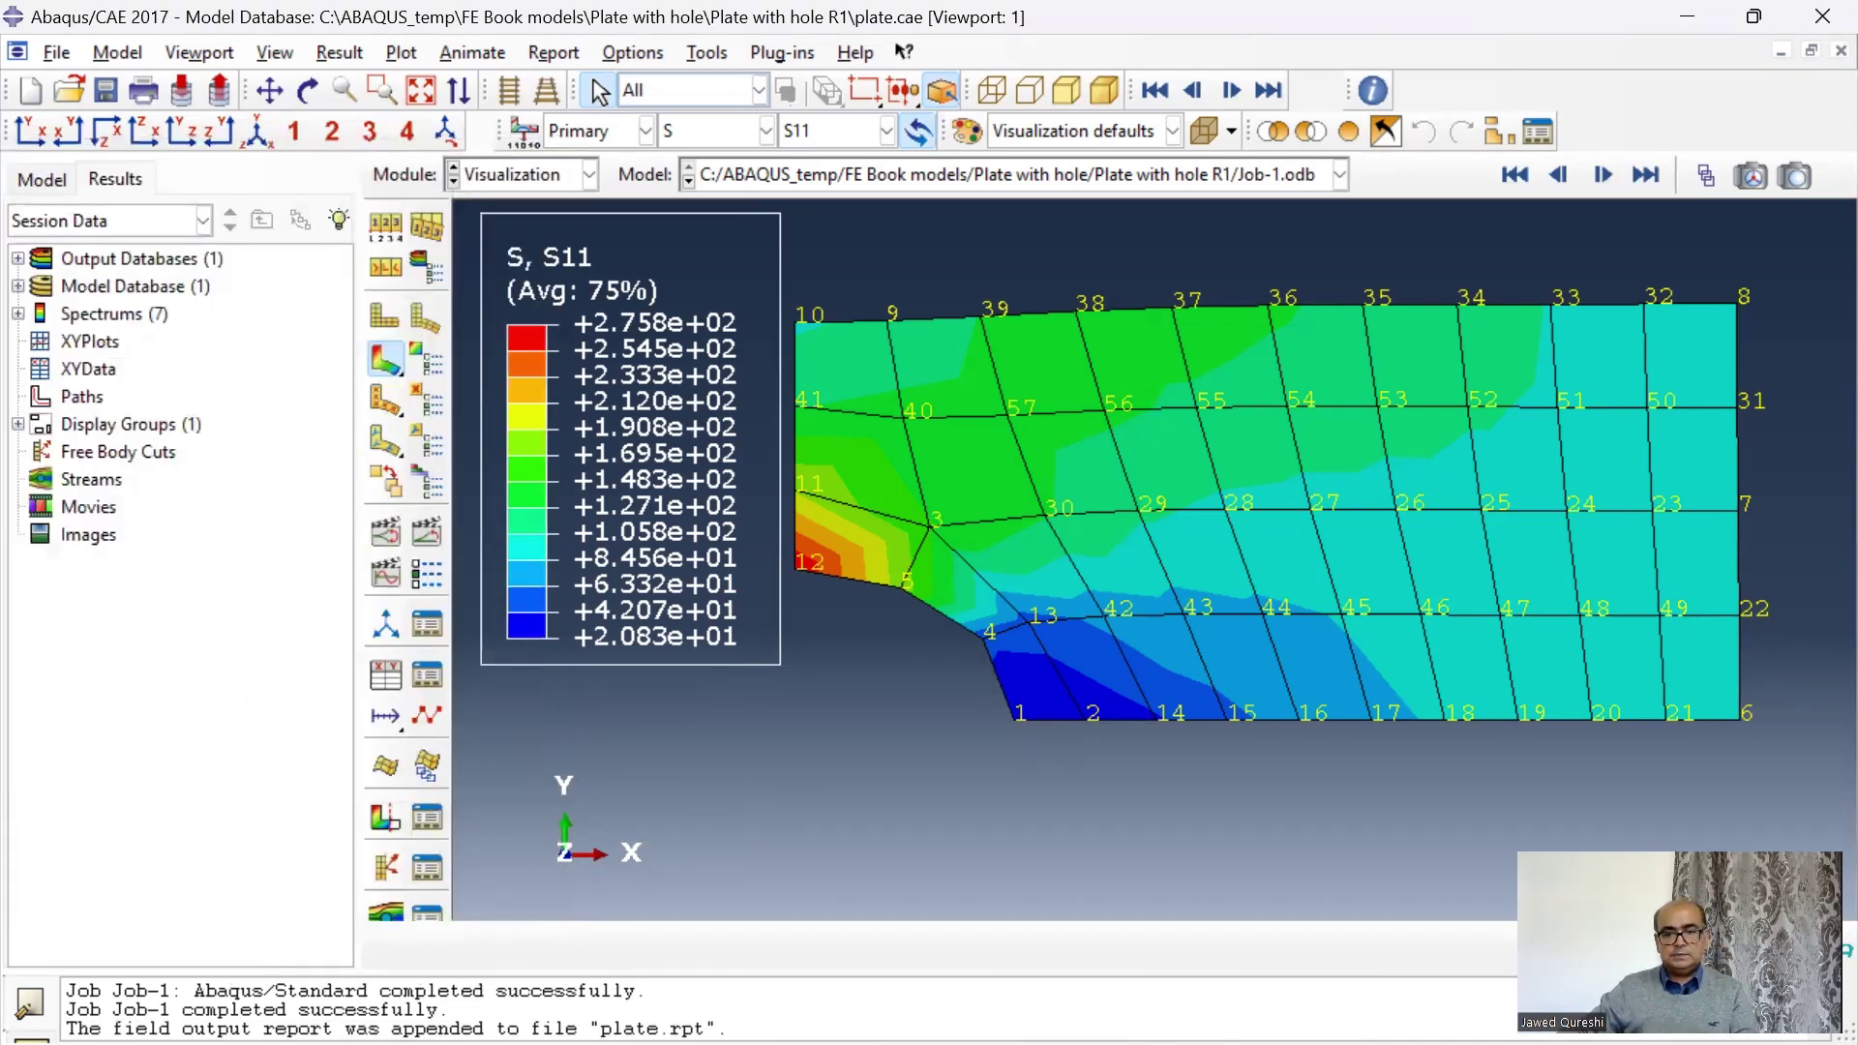
{"action": "left_click", "coordinate": [932, 1002]}
{"action": "left_click", "coordinate": [542, 904]}
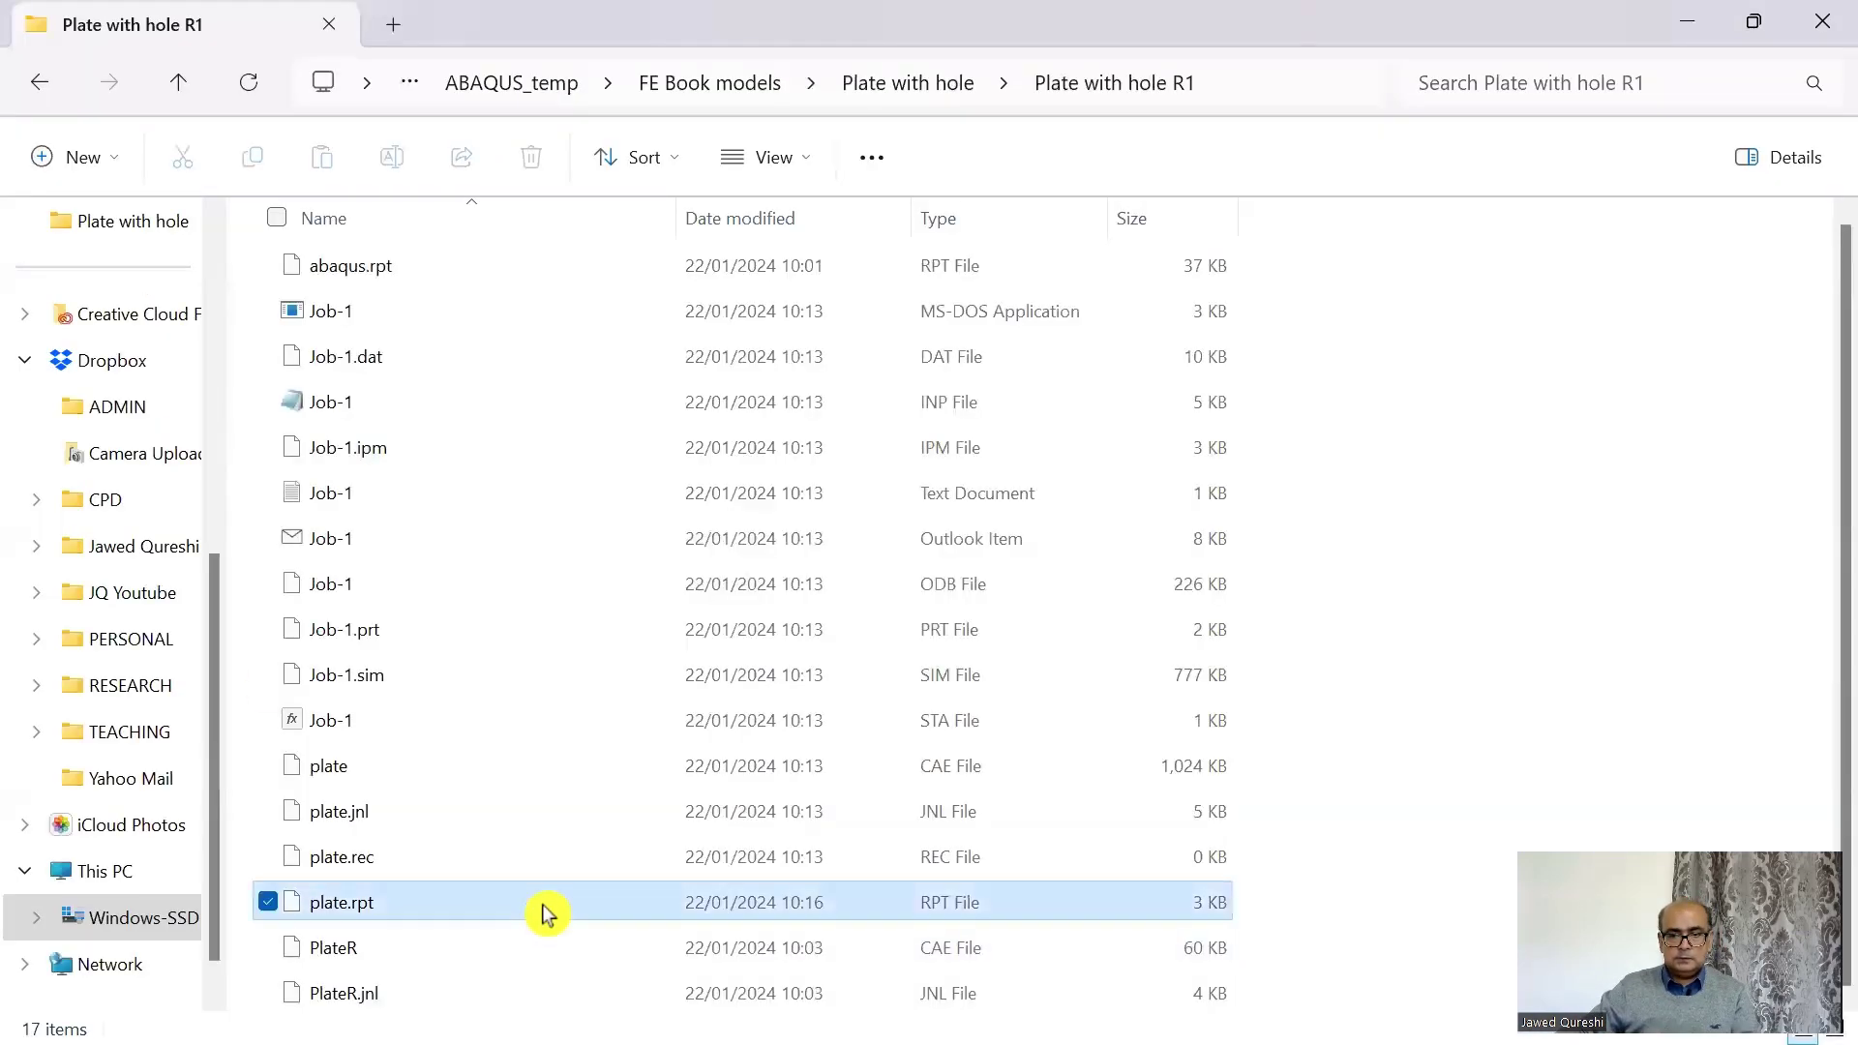
{"action": "double_click", "coordinate": [542, 903]}
Step: Open plate.rpt in Notepad and highlight node 12's peak S11 value of 275.766
{"action": "double_click", "coordinate": [710, 261]}
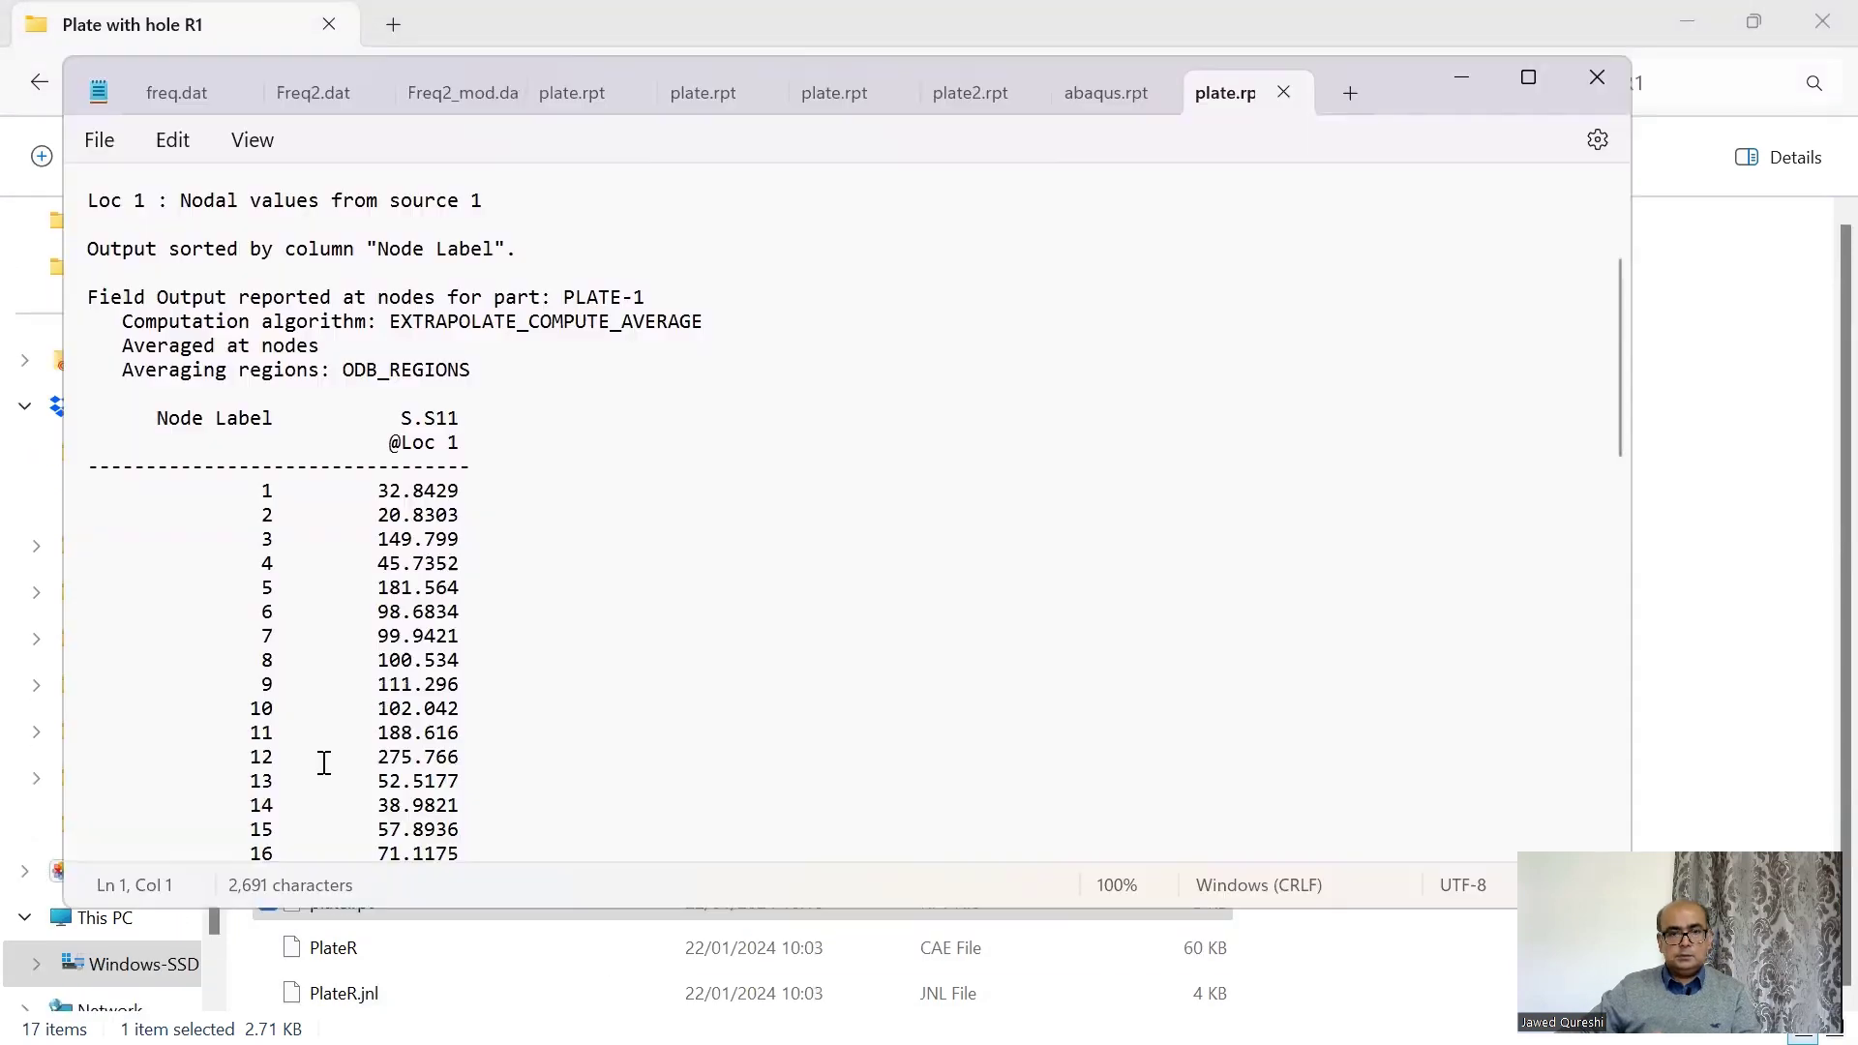
{"action": "left_click_drag", "start_coordinate": [255, 757], "coordinate": [462, 764]}
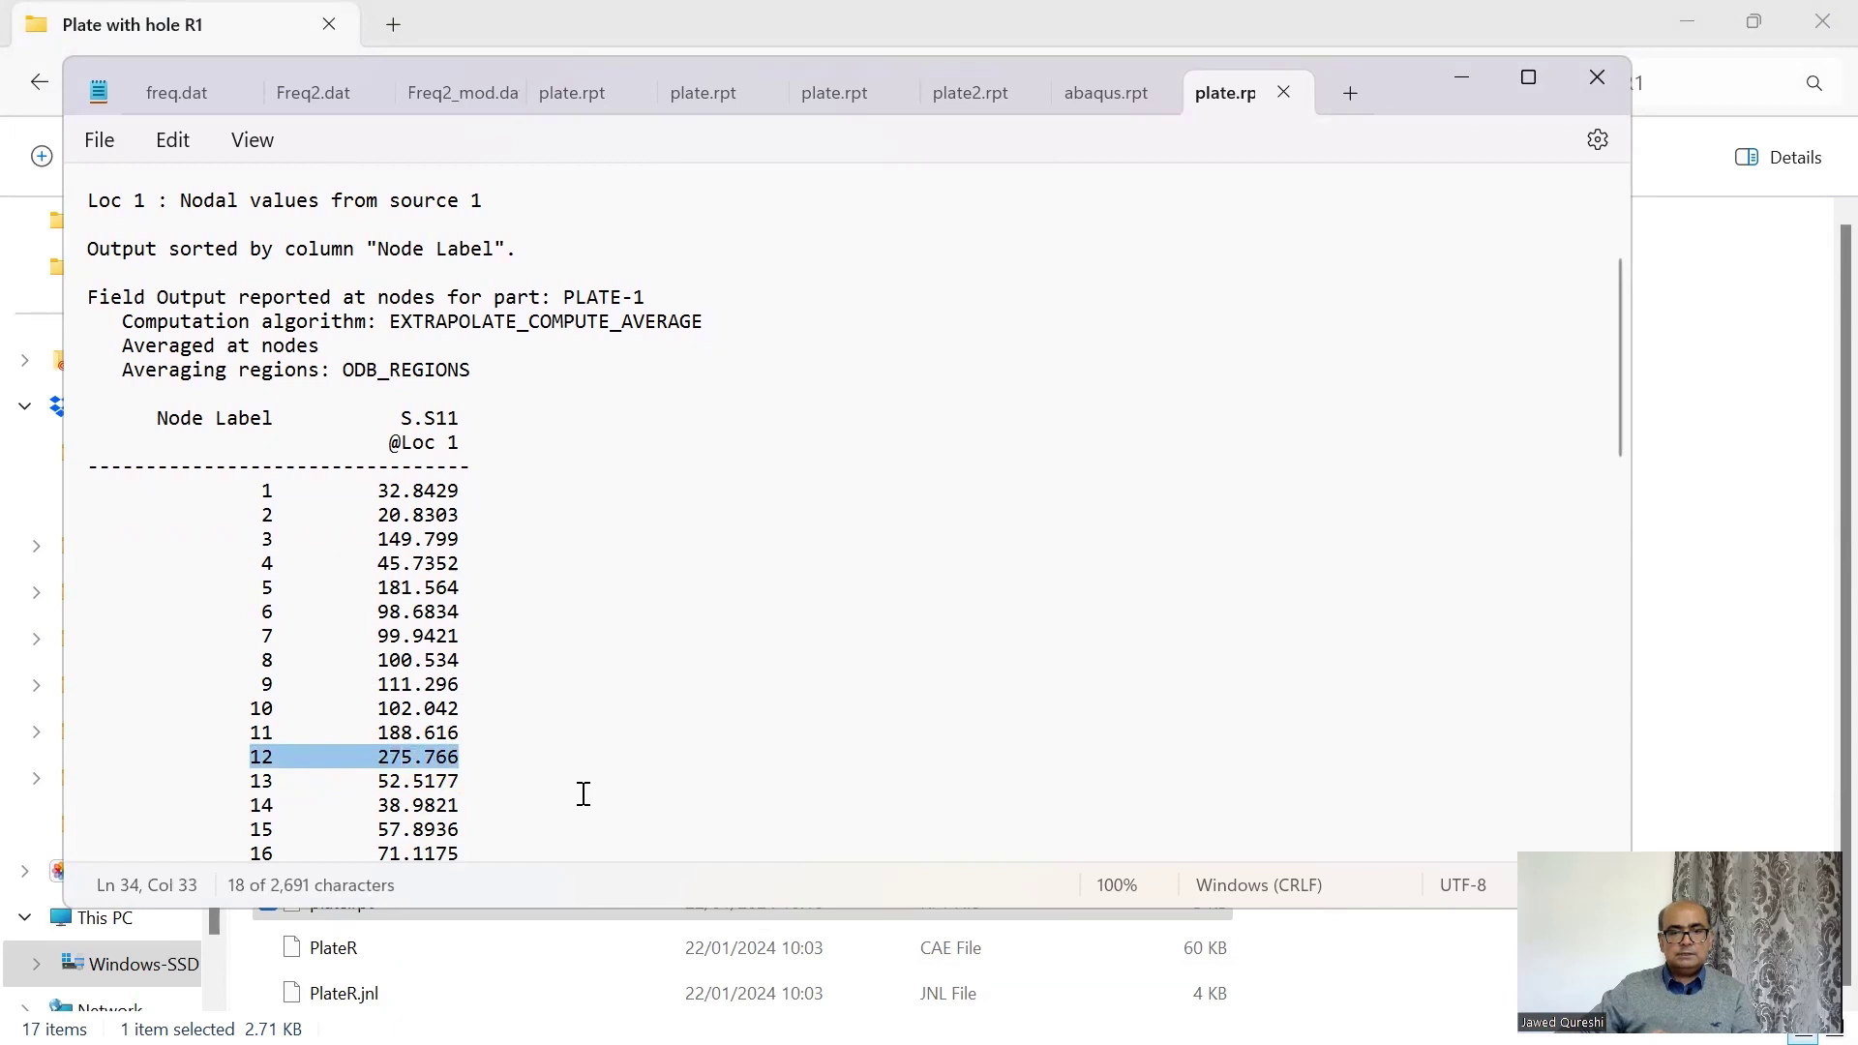